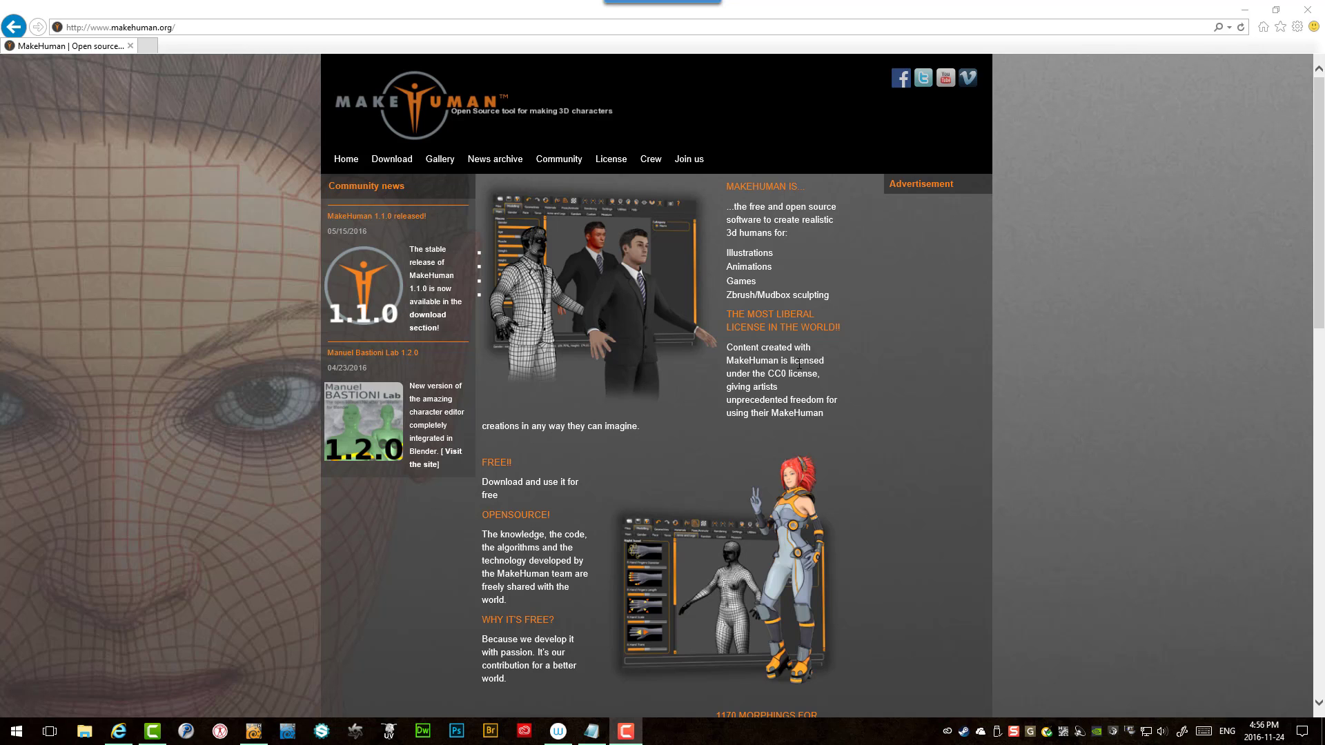
- Switch from Internet Explorer to LightWave Modeler, where the Female_01 model is loaded
click(254, 731)
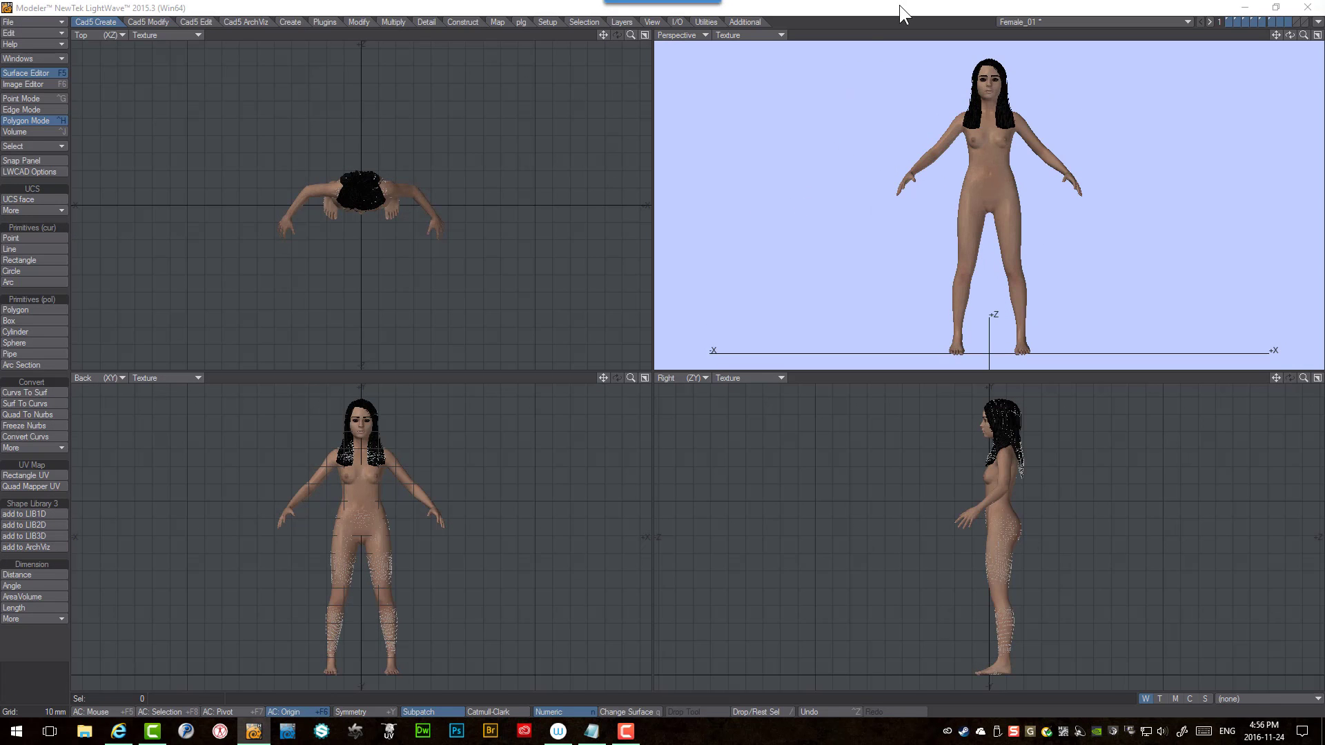
- Save the Female_01 object in LightWave Modeler
key(s)
- Show the hair, eyes, eyebrow, eyelashes and teeth_gums layers one at a time, then return to body
alt+drag(1002, 149, 1000, 147)
drag(1324, 63, 586, 76)
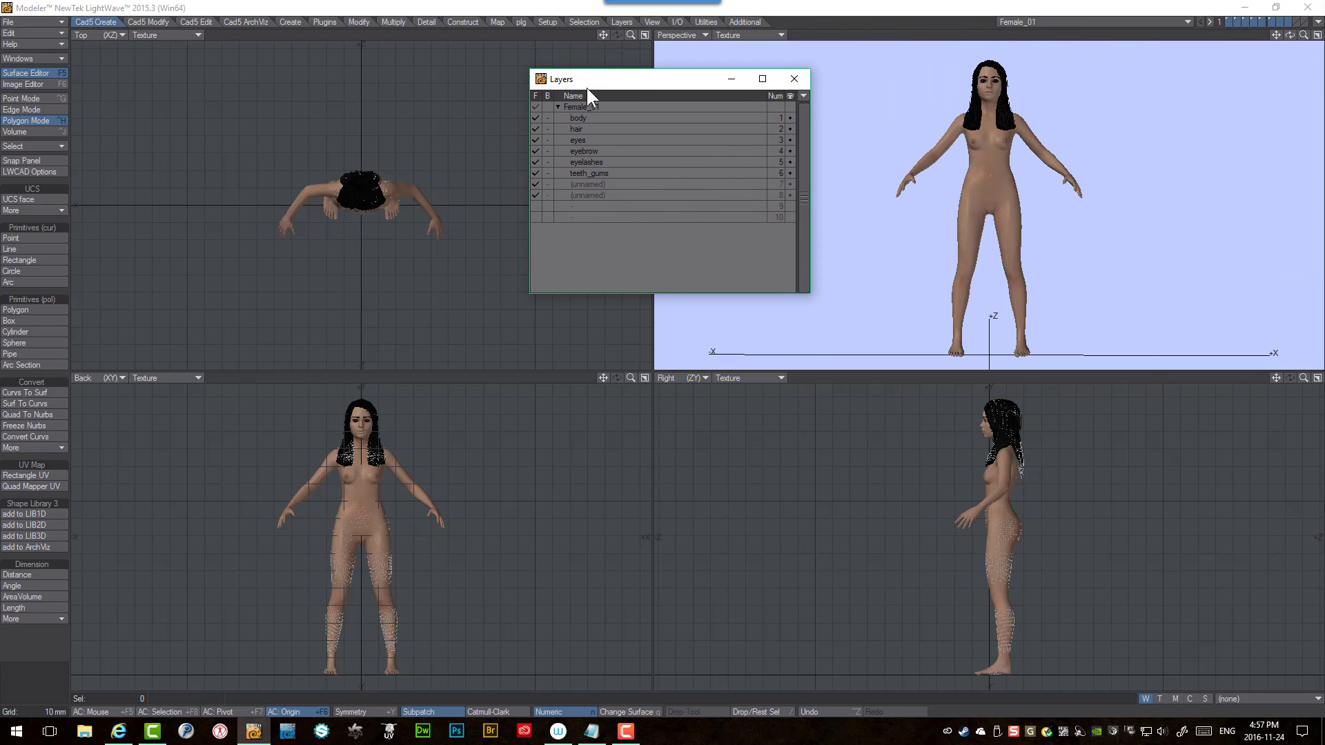
click(571, 116)
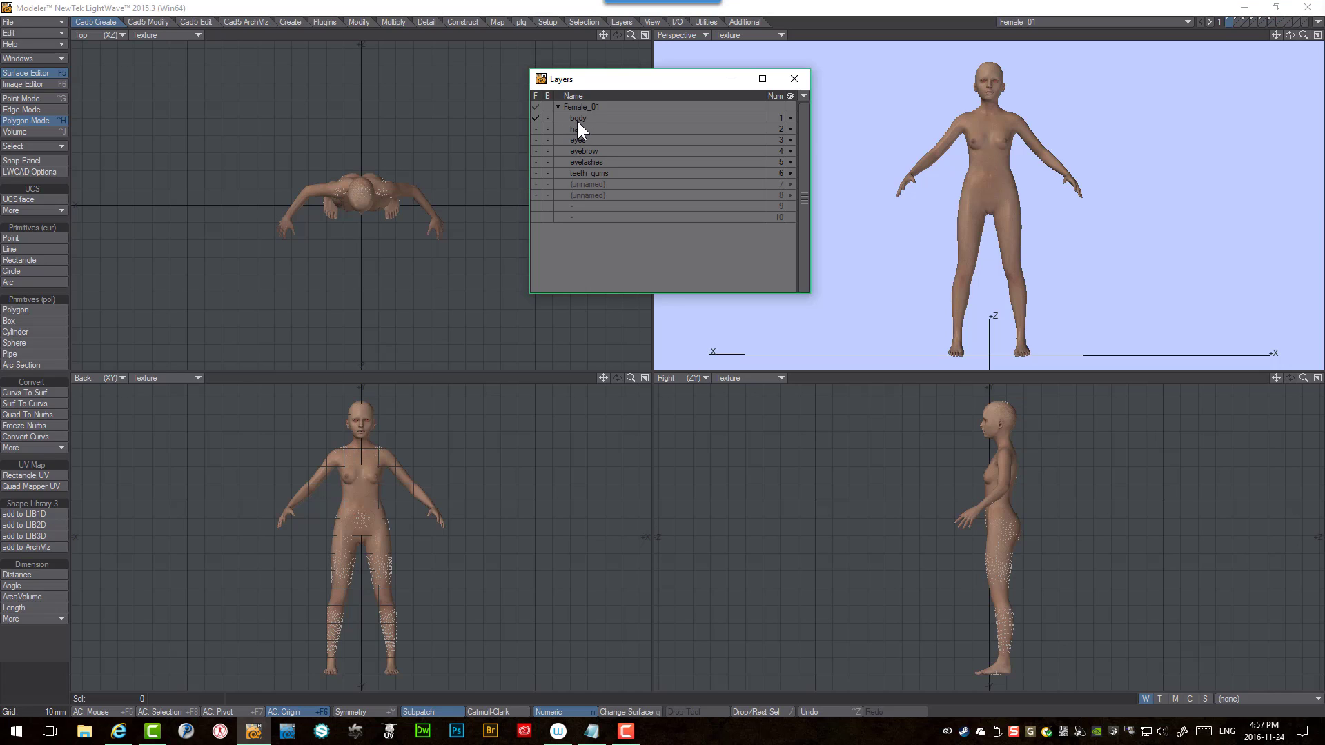
click(577, 129)
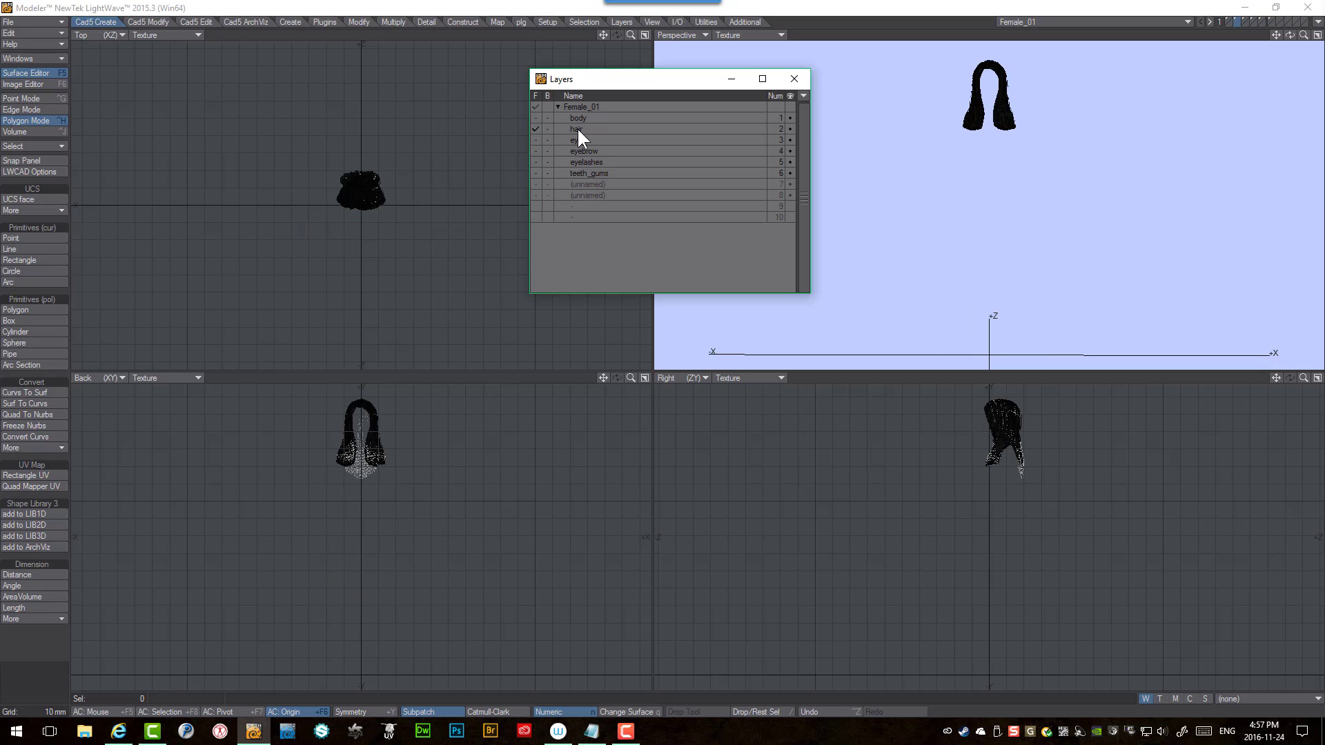
click(578, 139)
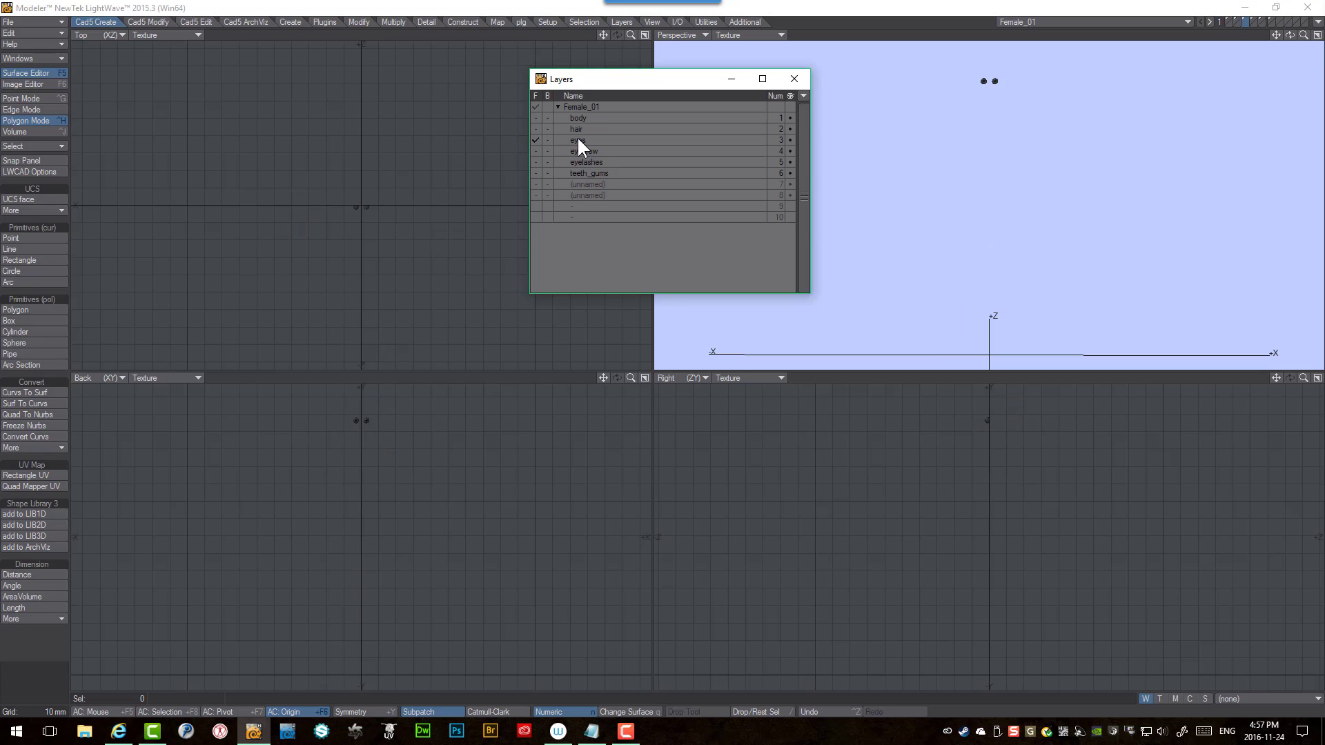
click(577, 151)
click(577, 162)
click(582, 180)
click(582, 118)
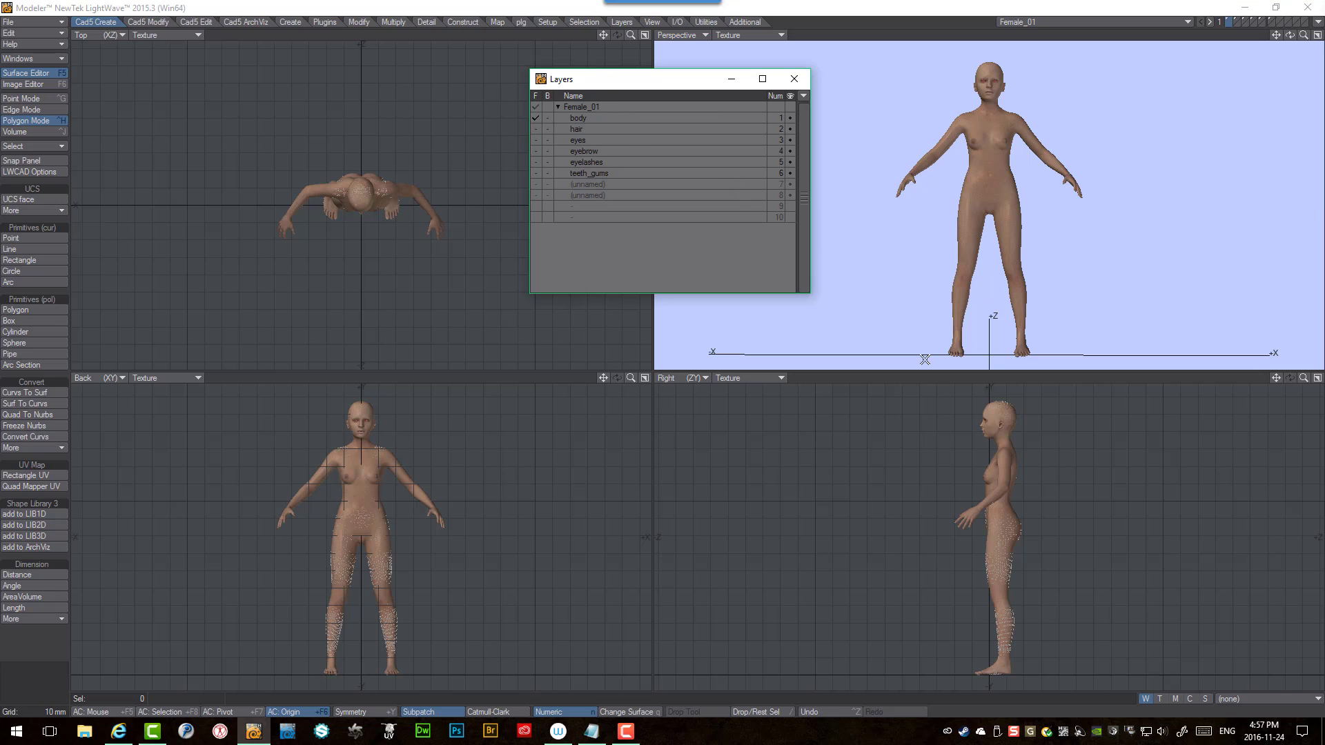
- Turn the lower-right view into a UV Texture view of body_face, fitted and maximized
click(681, 375)
click(684, 376)
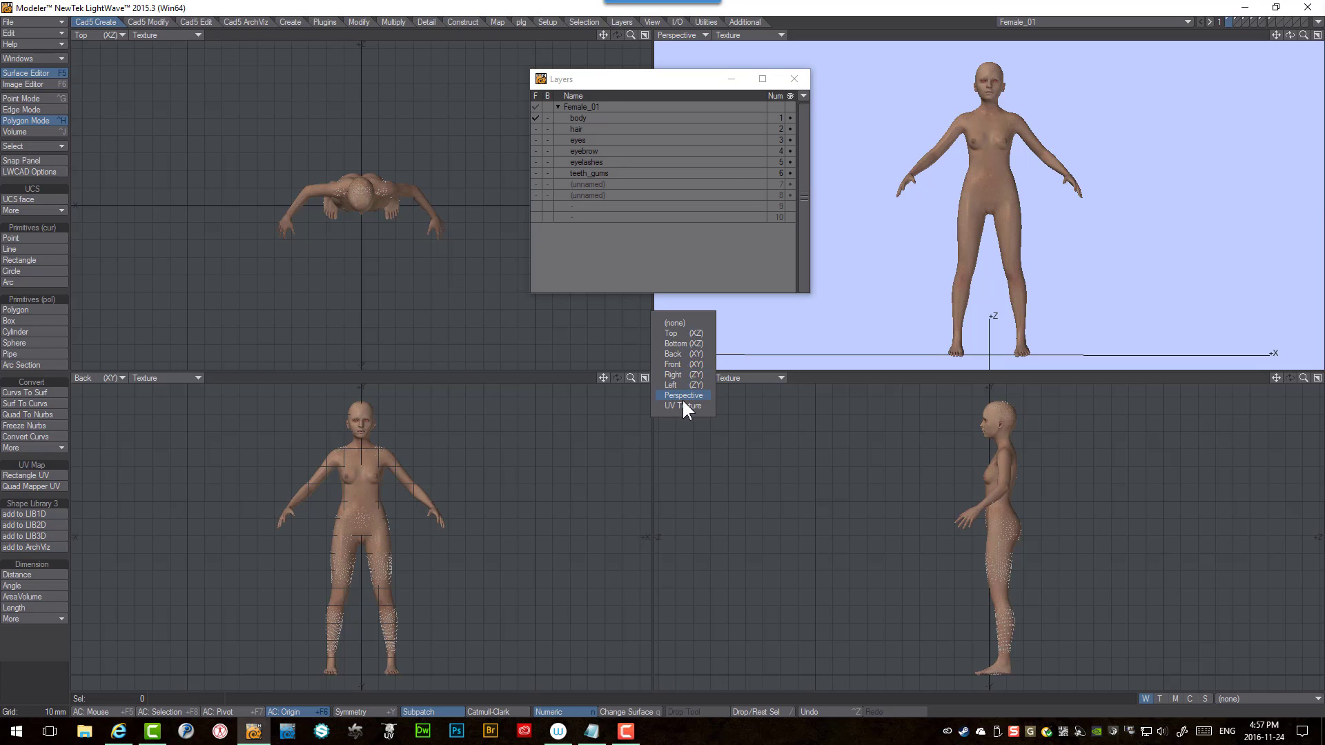
click(683, 405)
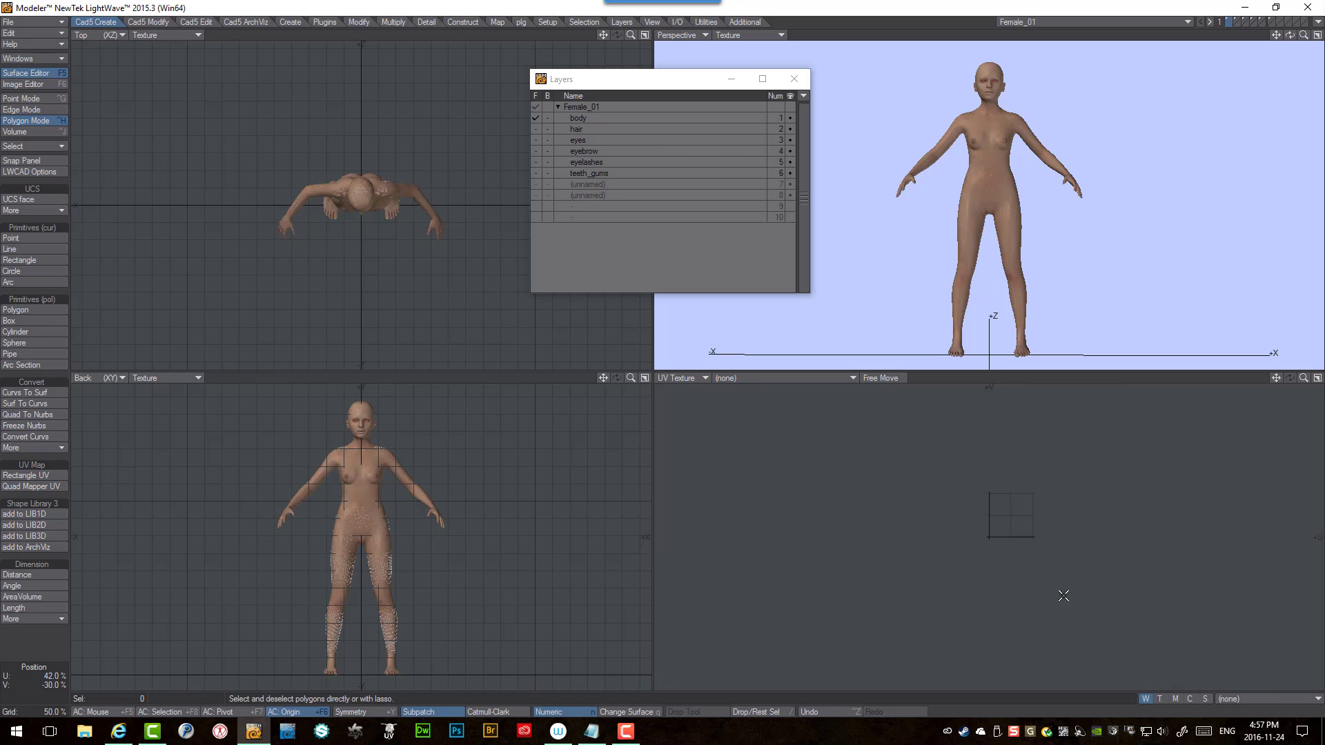
click(1159, 698)
click(1227, 697)
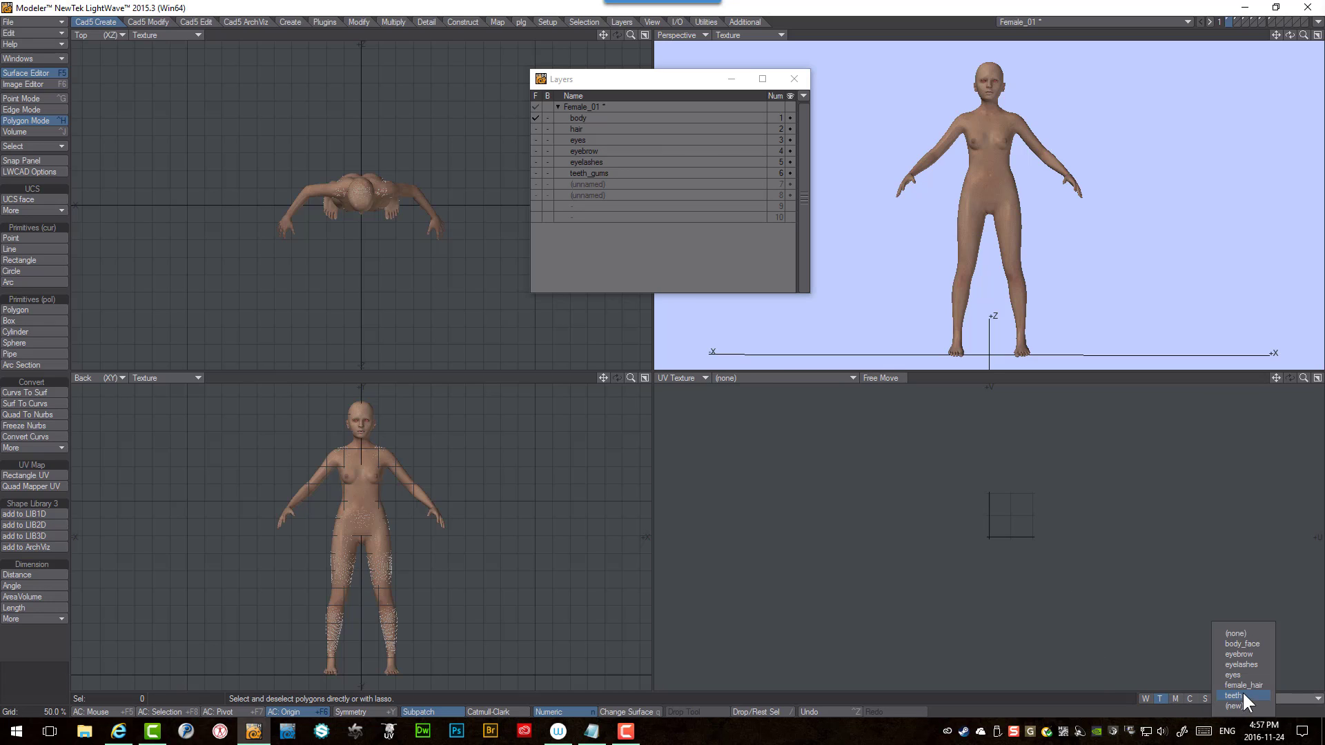
click(1242, 644)
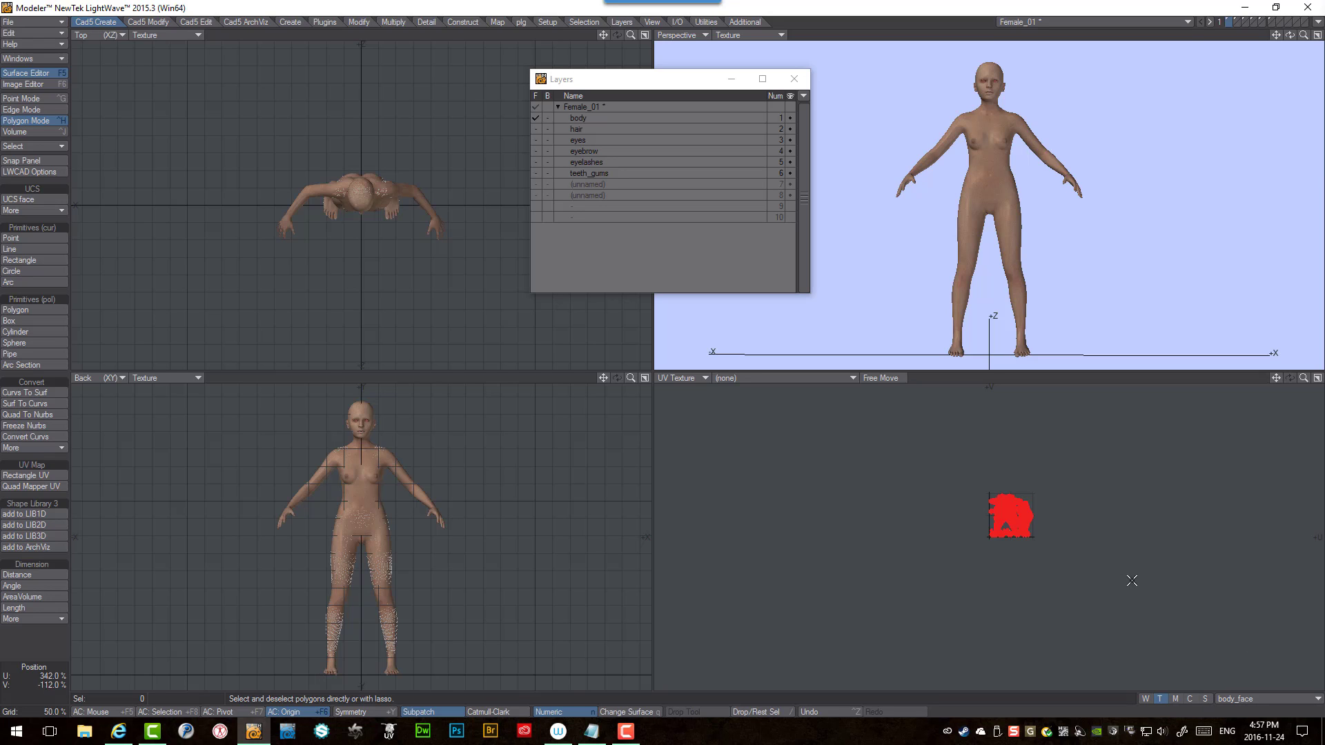
key(a)
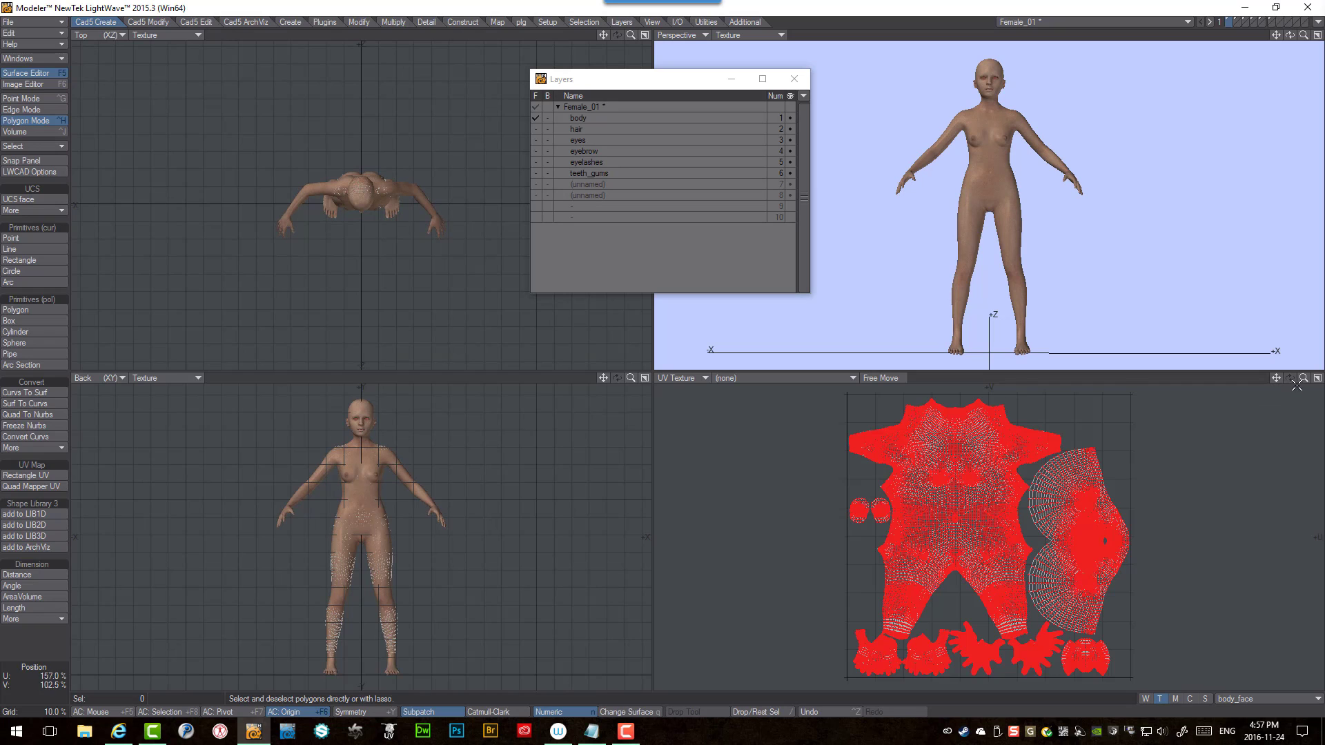
click(1317, 379)
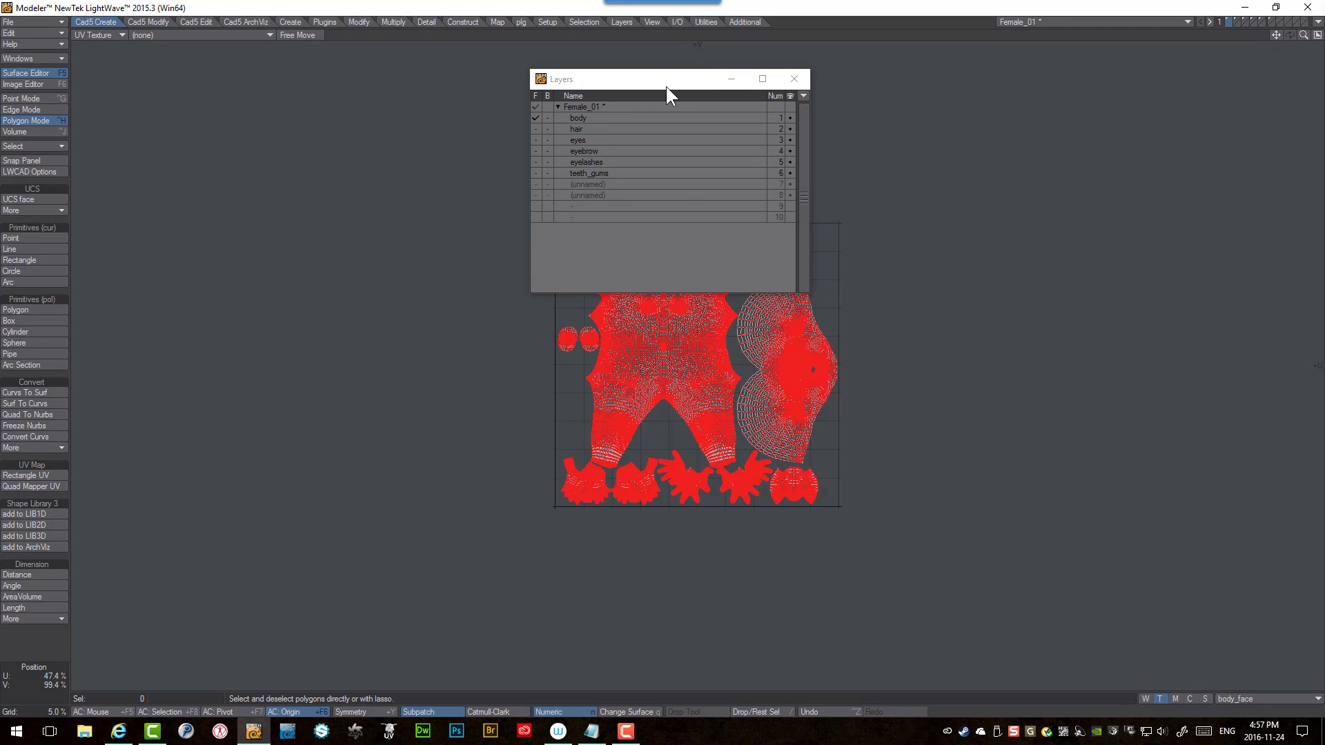
- Refit the enlarged UV view and drag the Layers window to the top-right corner
key(a)
drag(662, 77, 1157, 77)
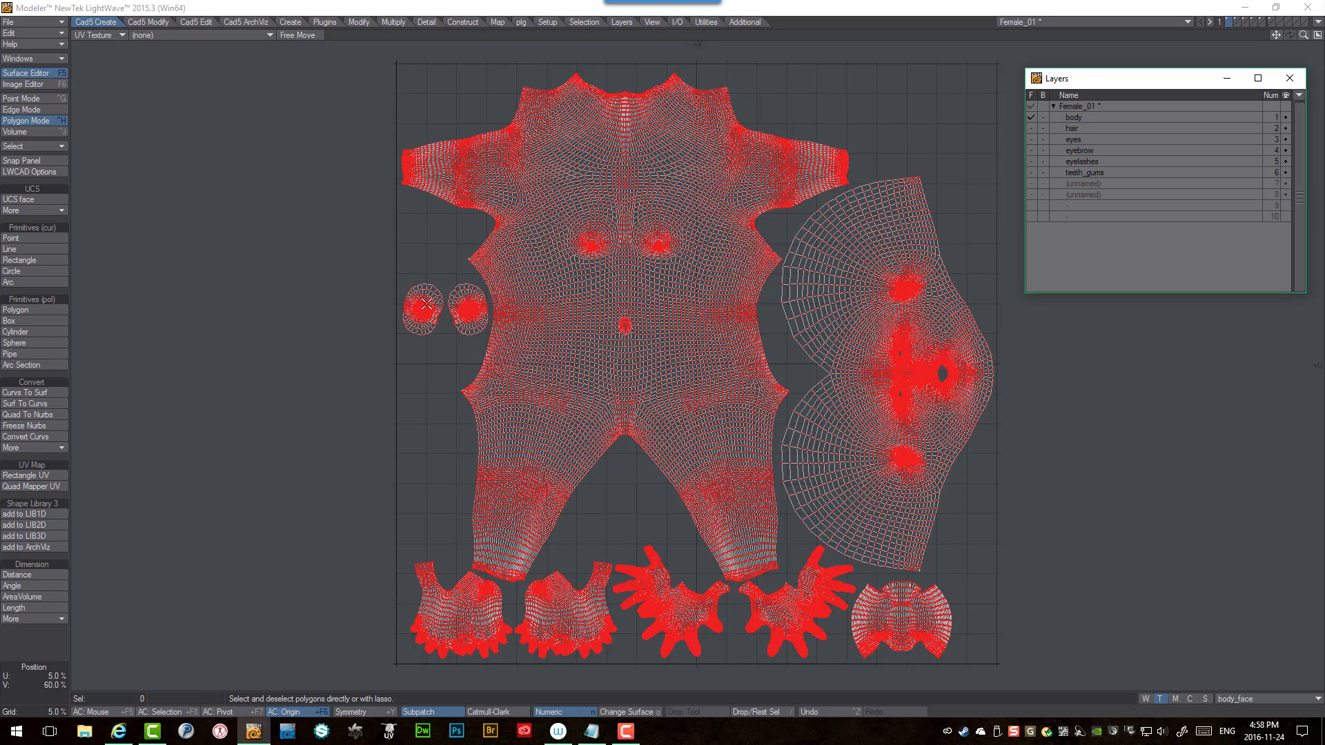
alt+drag(427, 304, 453, 307)
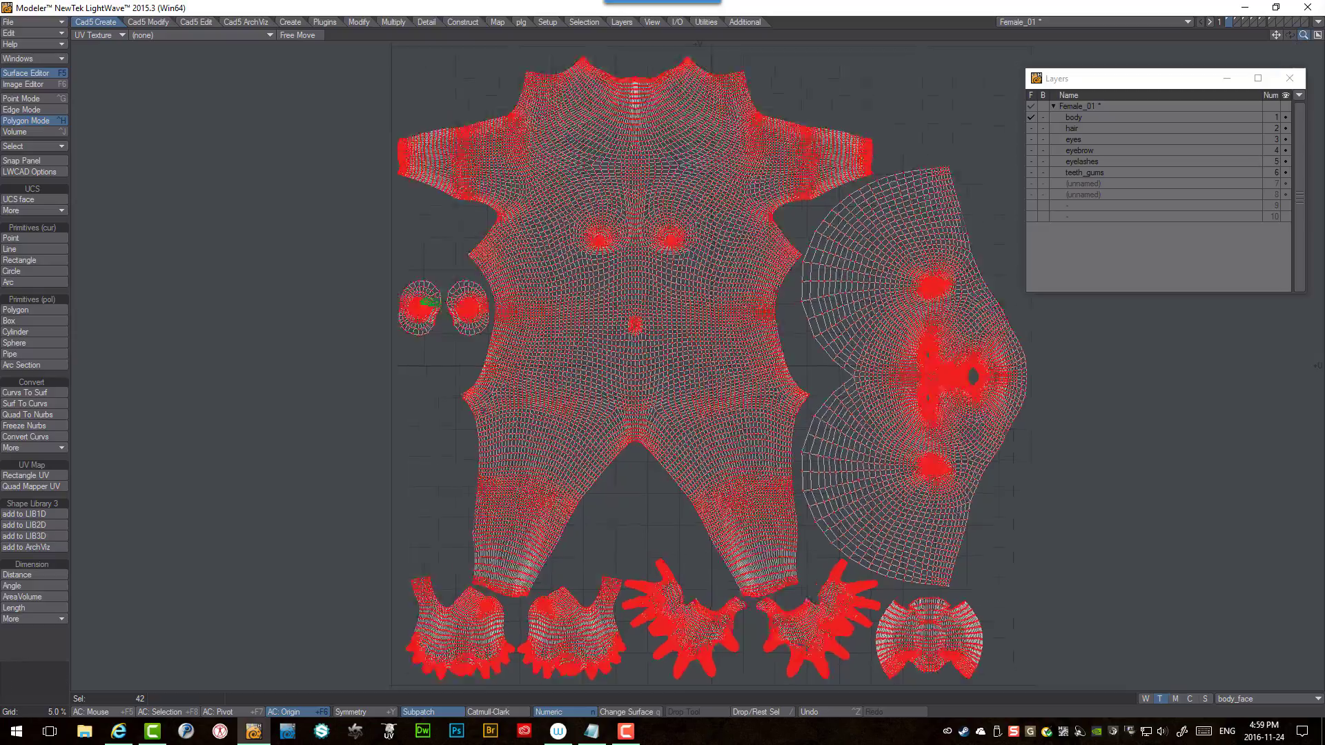
drag(1304, 35, 1322, 34)
scroll(694, 356, up, 3)
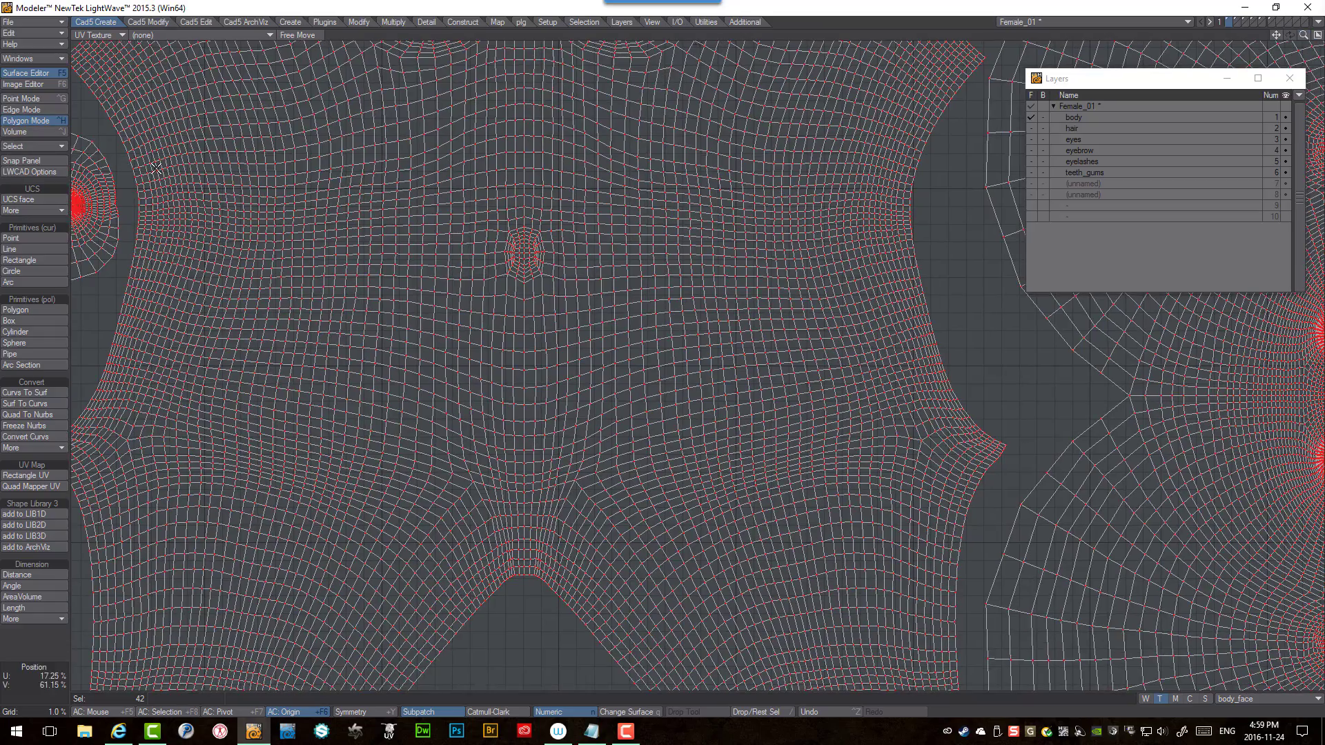
alt+drag(149, 219, 492, 278)
drag(417, 400, 535, 209)
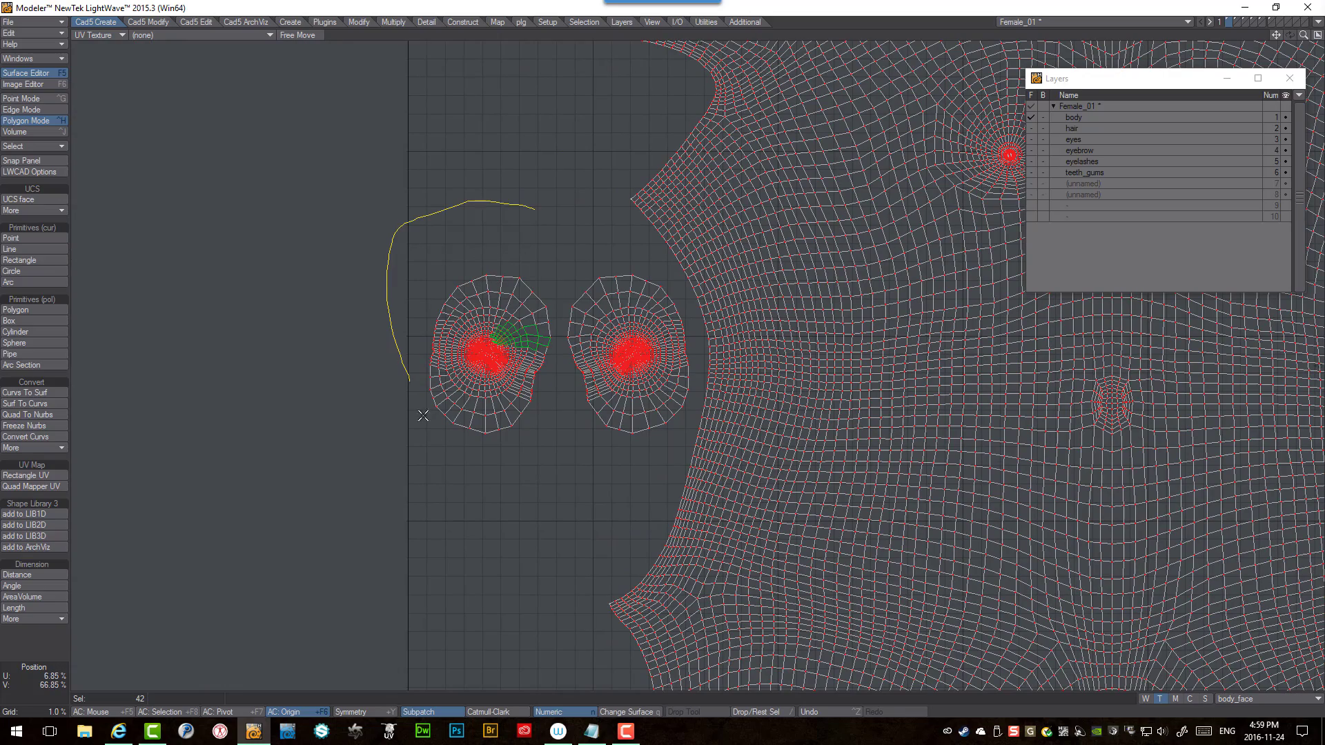
click(579, 224)
scroll(718, 249, down, 5)
scroll(726, 254, up, 4)
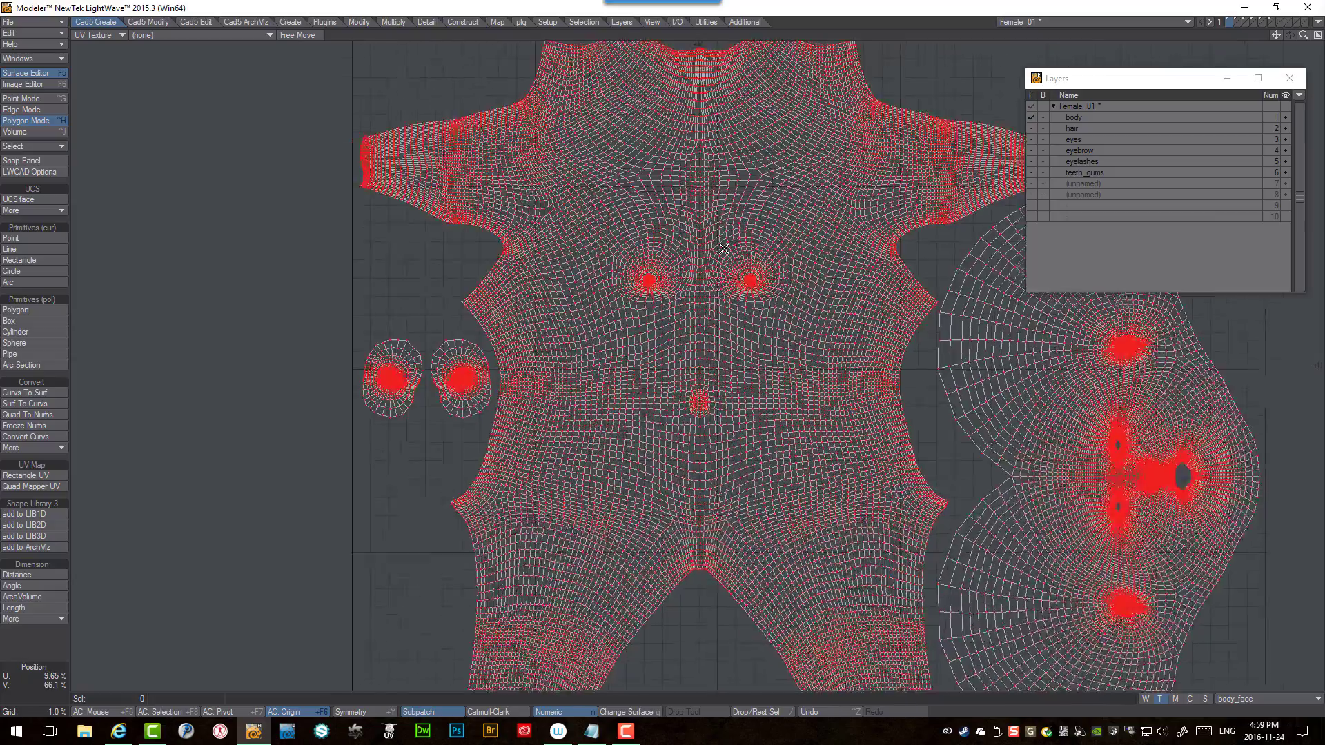
scroll(724, 248, down, 3)
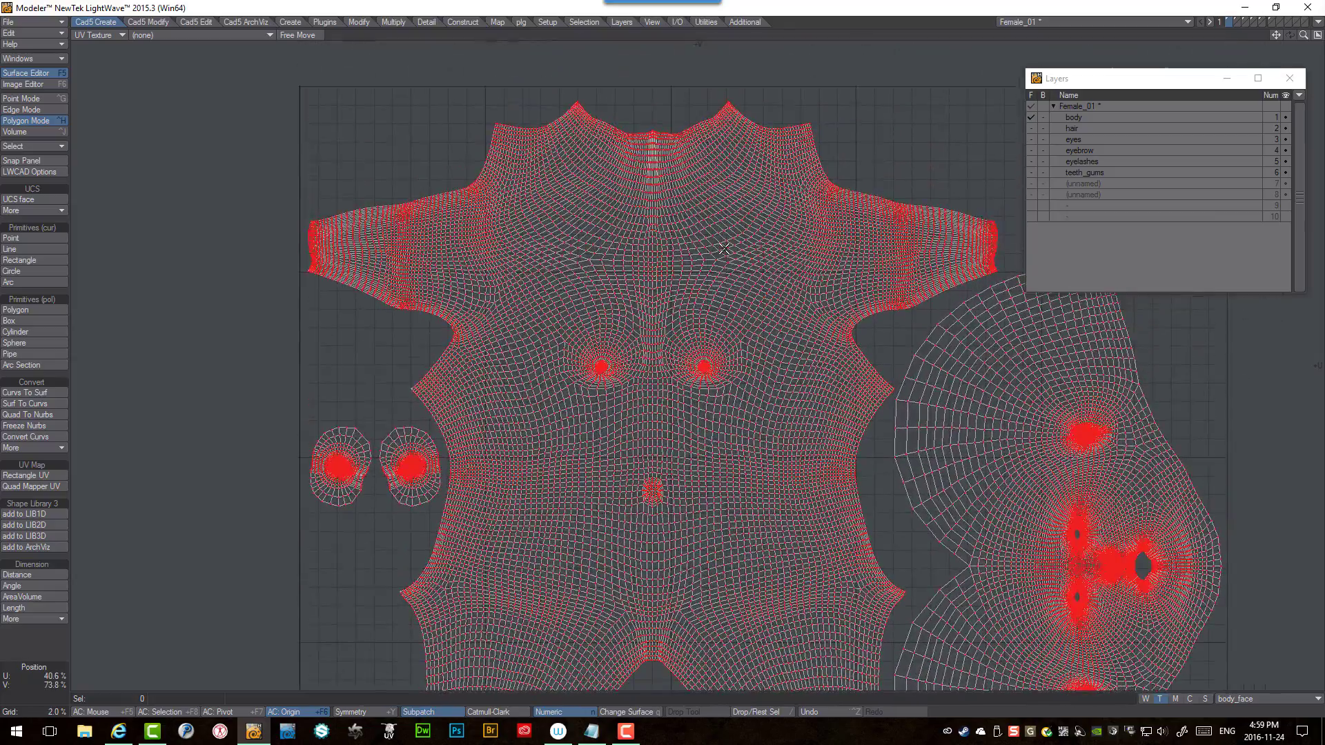
alt+drag(724, 248, 690, 249)
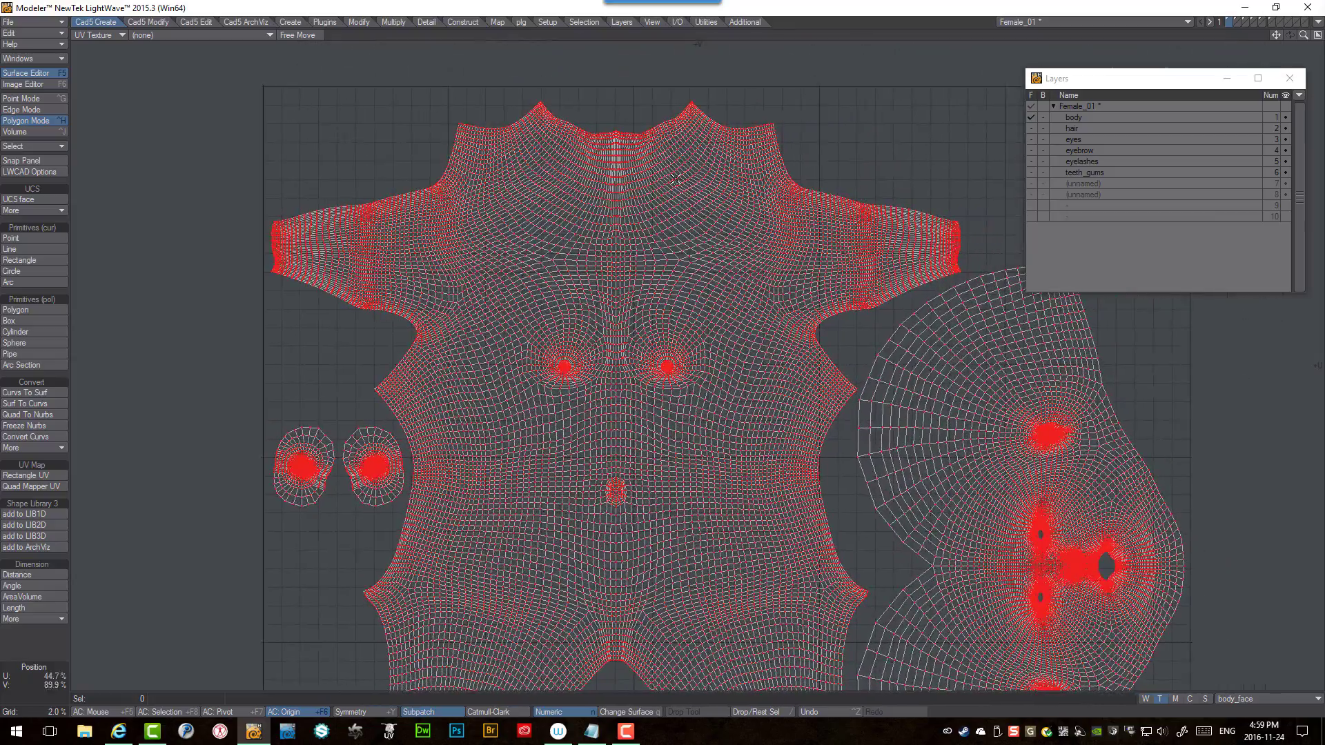
scroll(662, 162, up, 3)
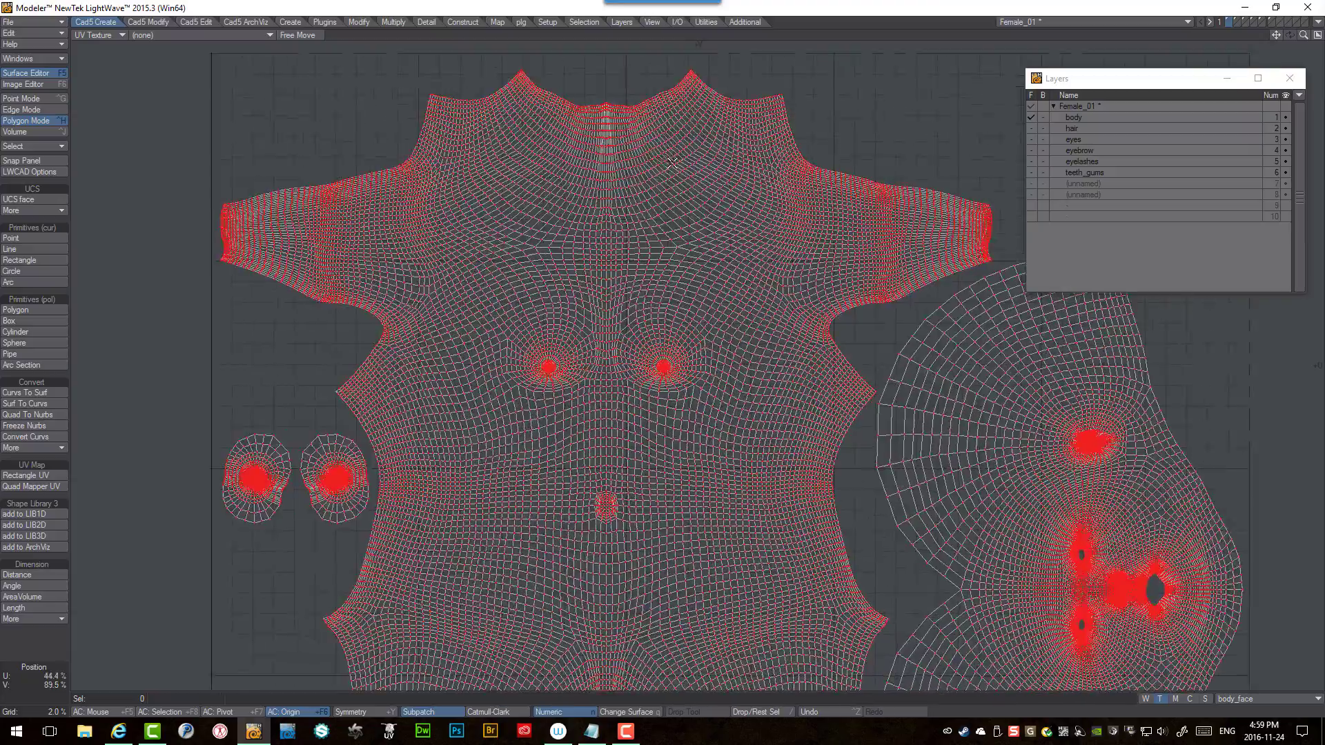
alt+drag(672, 163, 613, 163)
scroll(671, 162, down, 2)
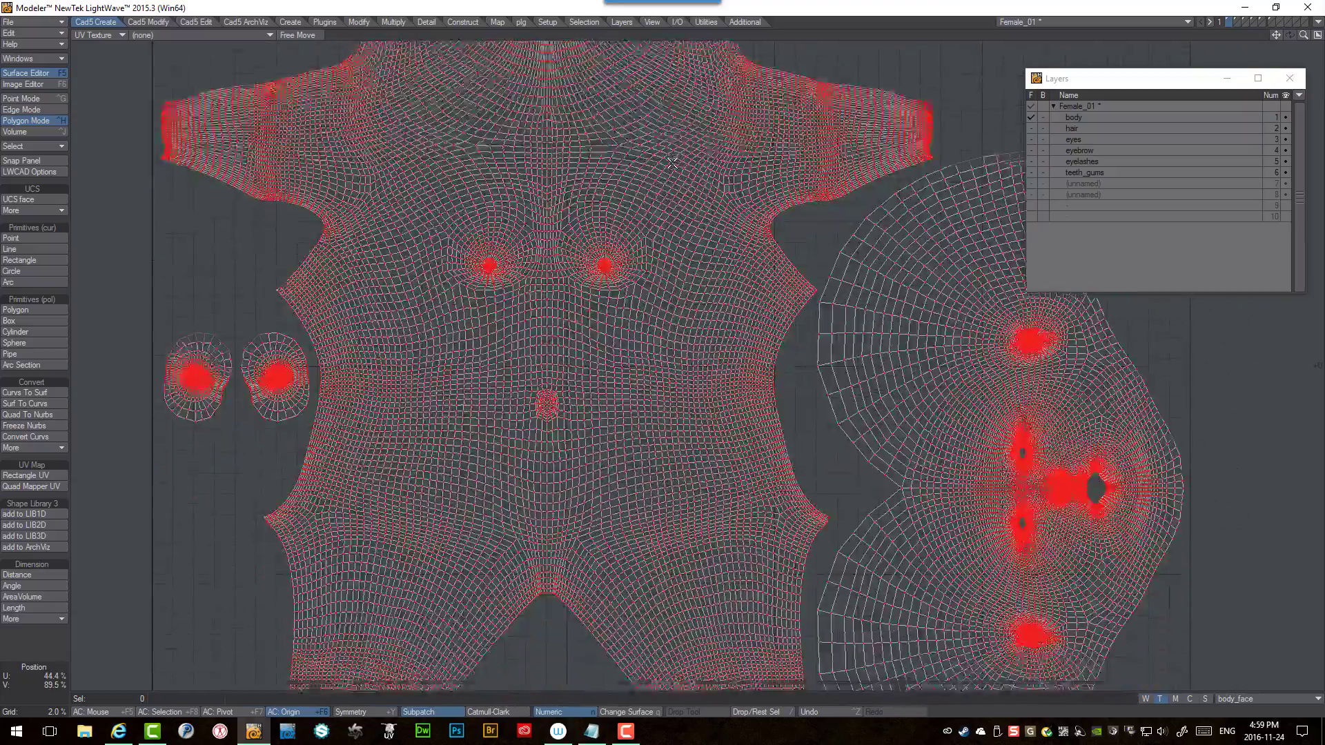
scroll(671, 163, down, 3)
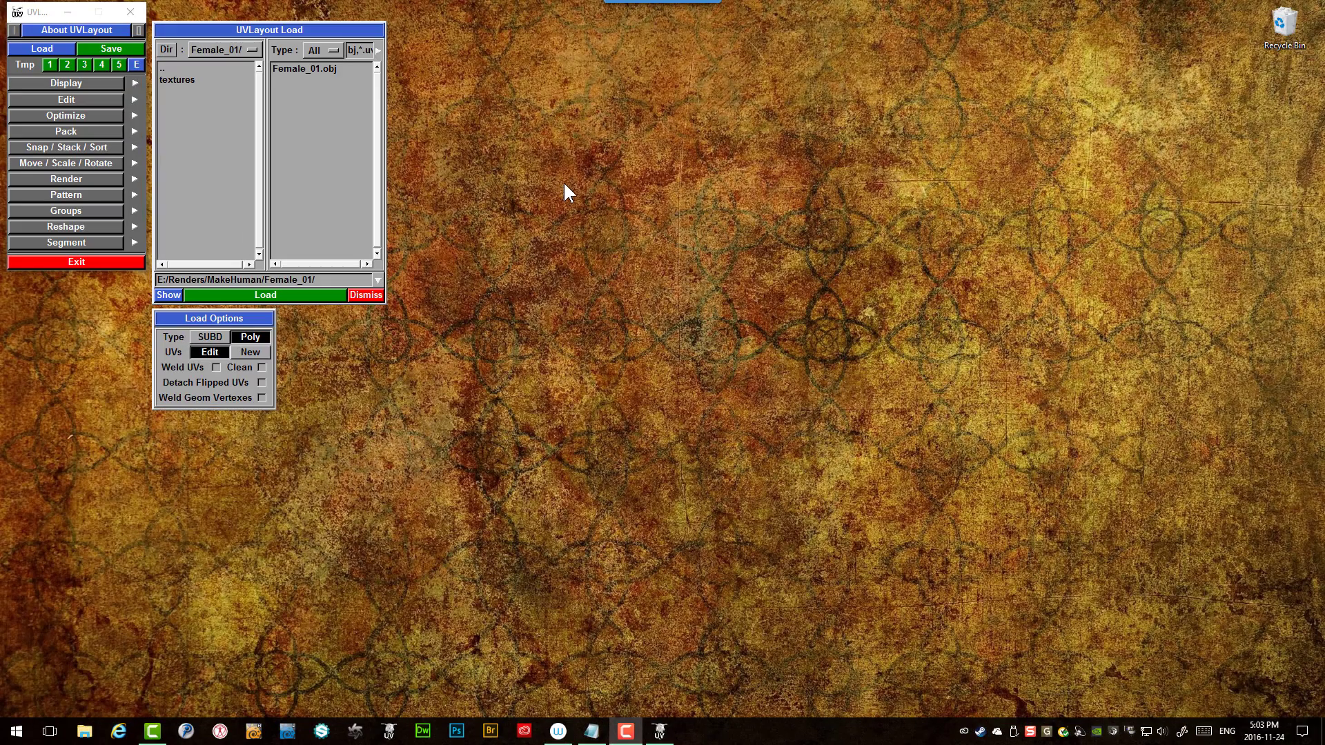
- Load Female_01.obj with Type set to SUBD
click(312, 69)
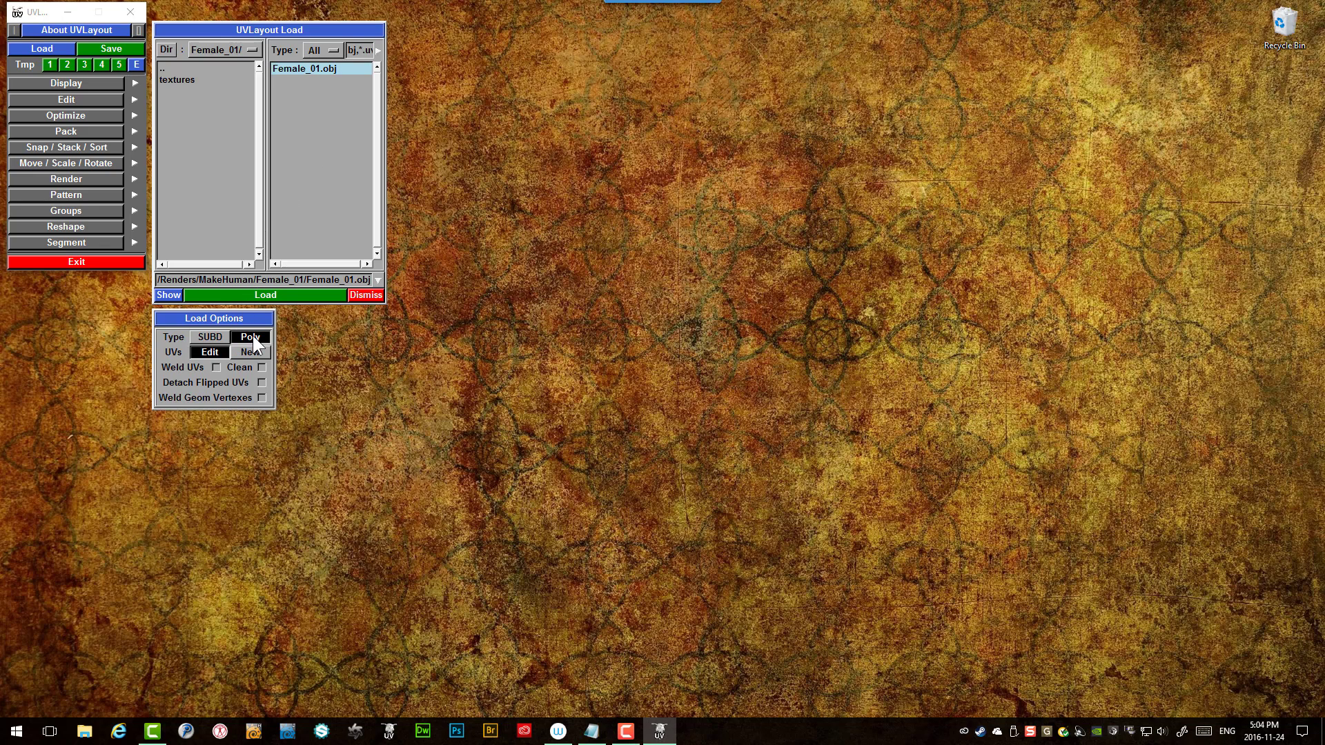
click(219, 337)
click(286, 295)
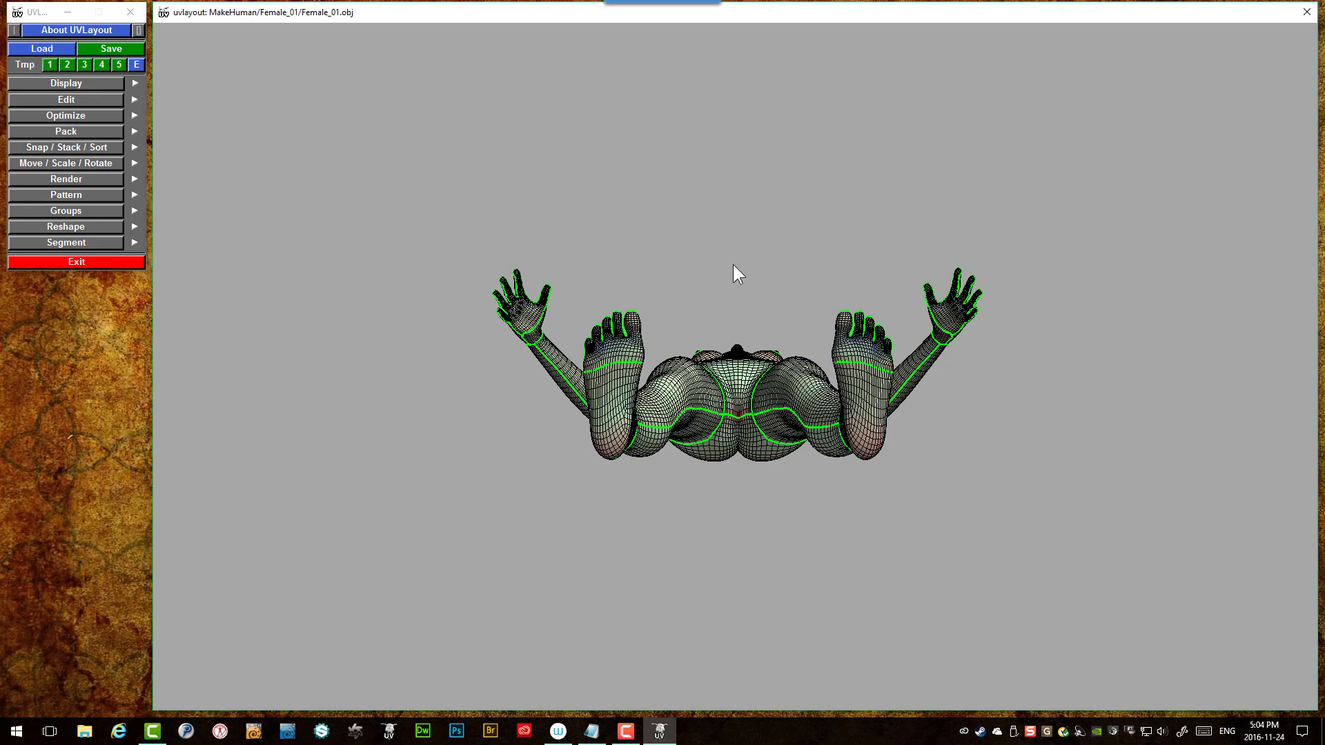
drag(733, 275, 701, 373)
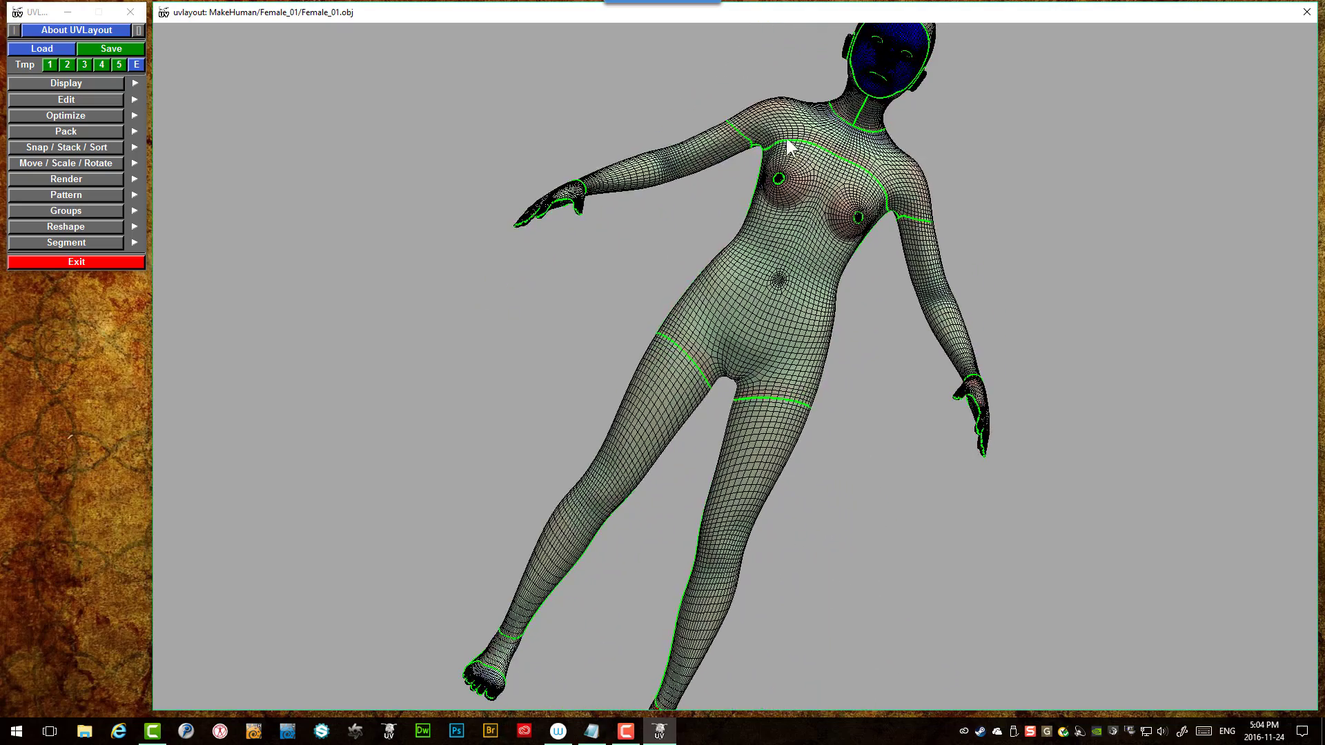
drag(777, 134, 691, 172)
mouse_move(759, 197)
mouse_down()
mouse_move(792, 213)
mouse_move(761, 204)
mouse_up()
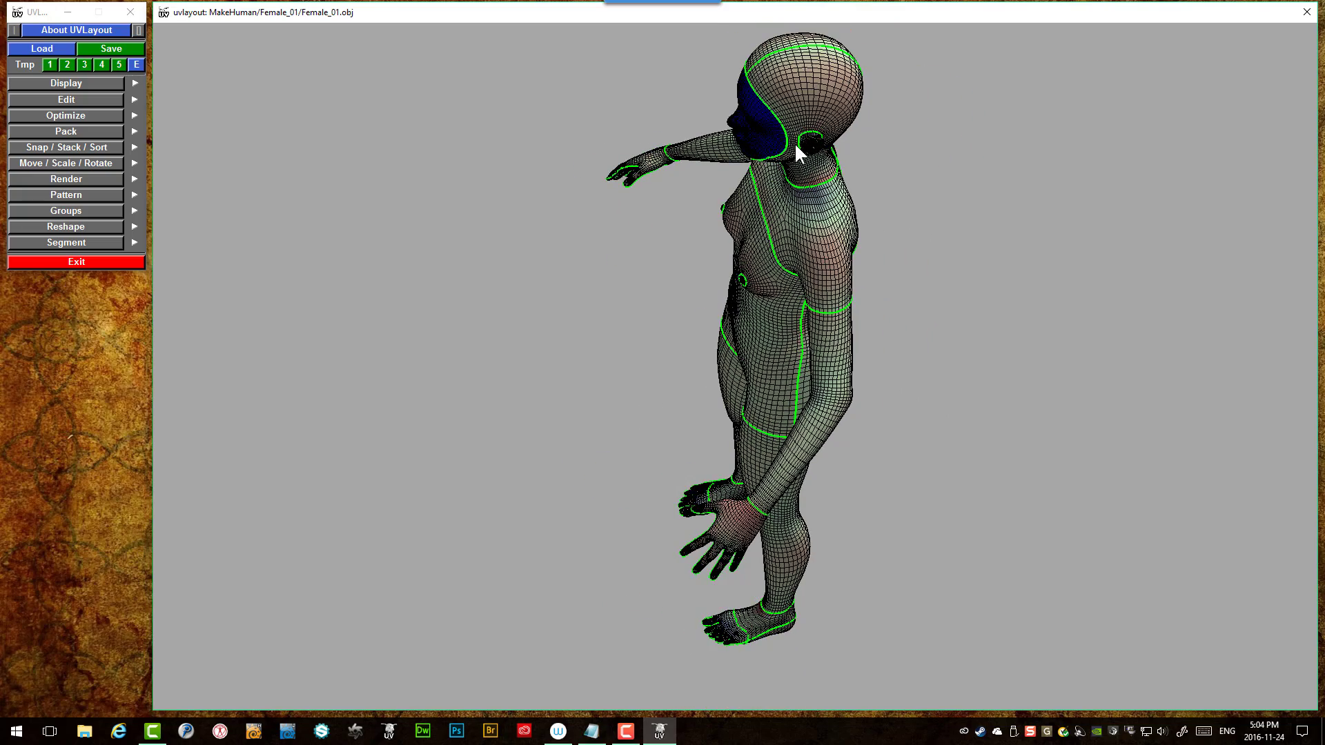
drag(801, 153, 748, 108)
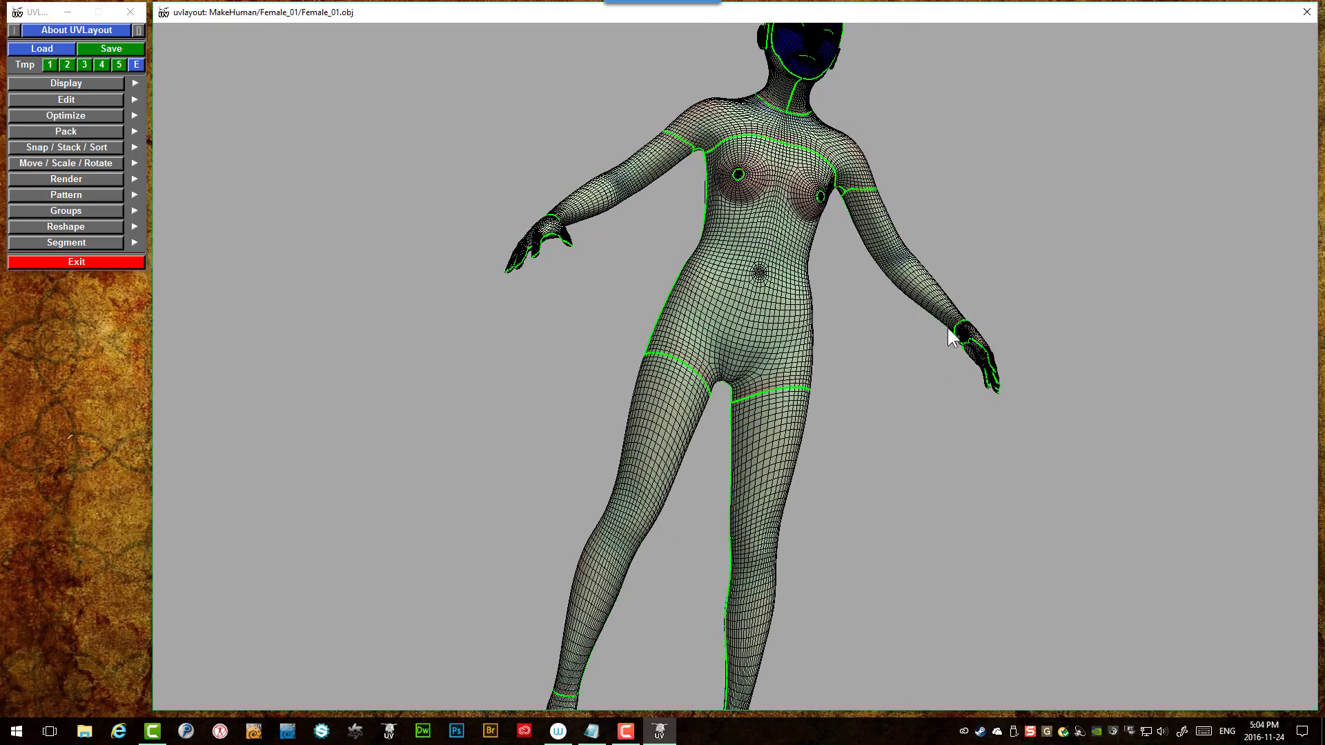
drag(648, 459, 635, 516)
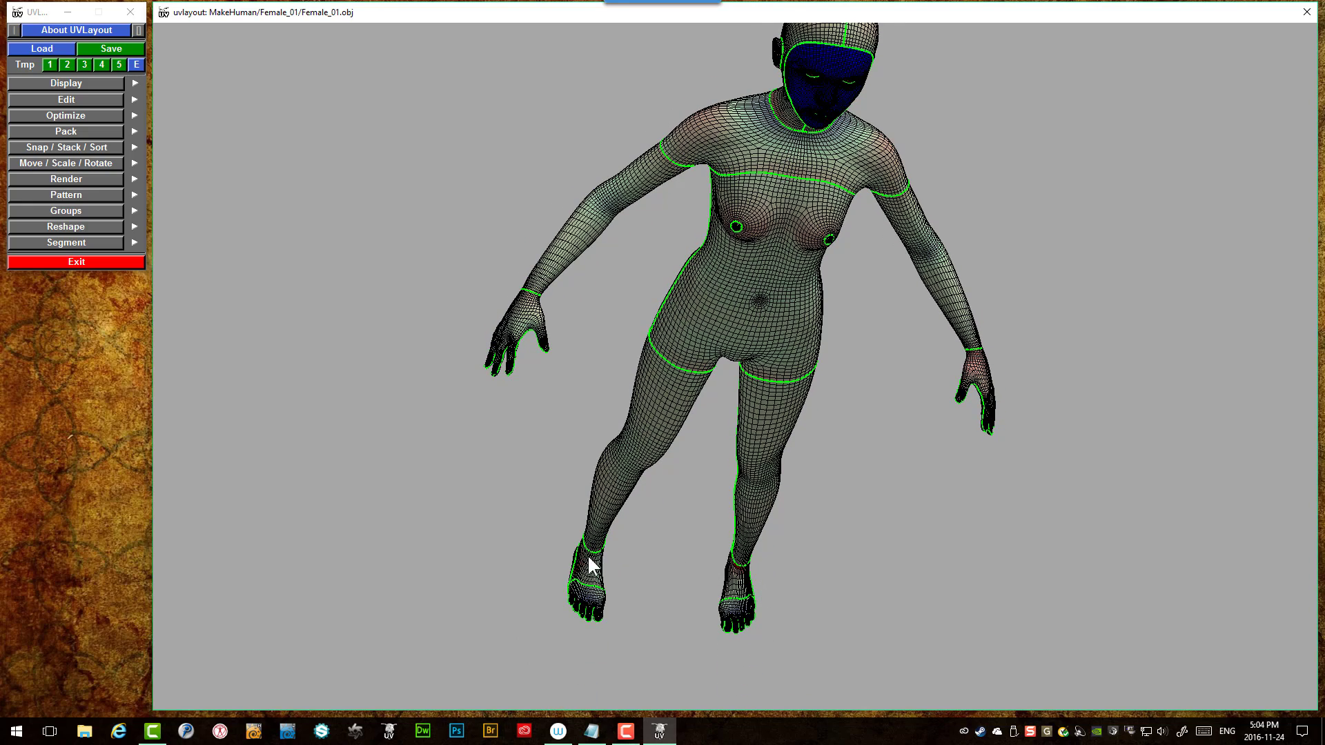
drag(768, 121, 833, 69)
drag(805, 119, 789, 81)
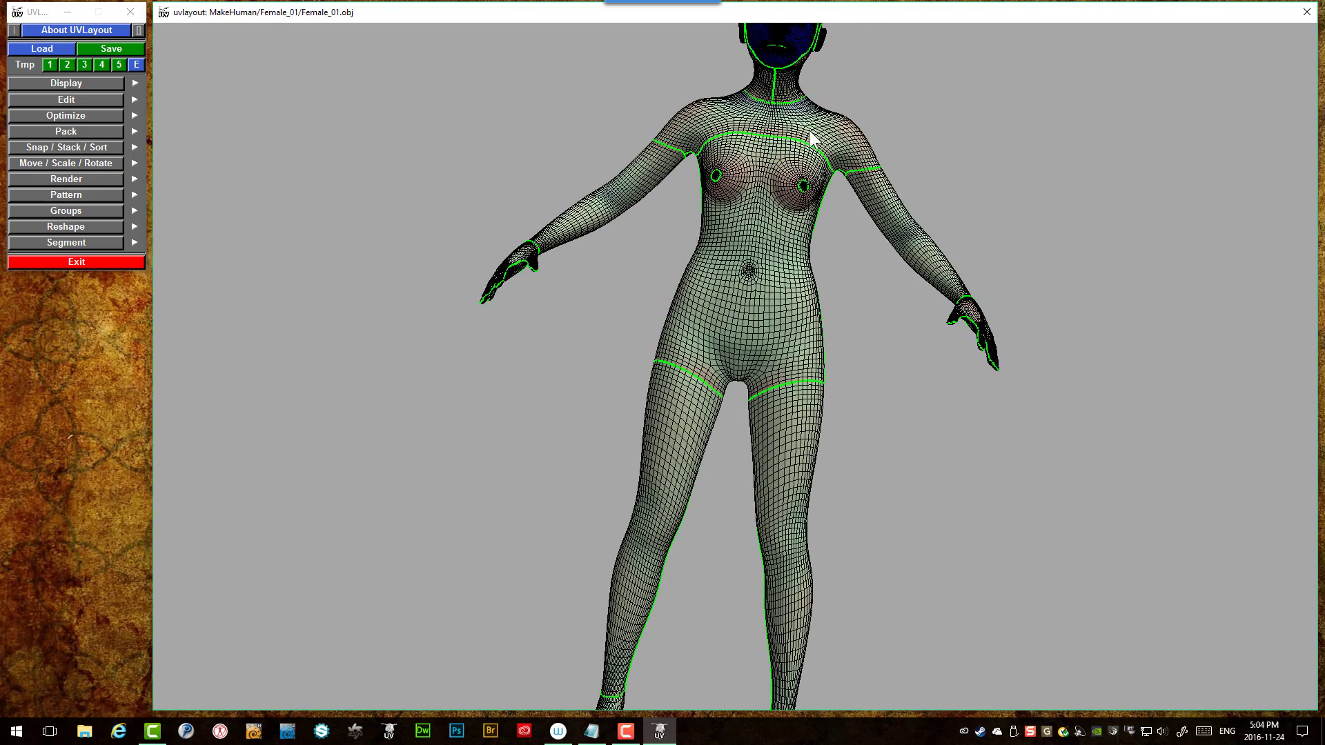
drag(812, 131, 764, 105)
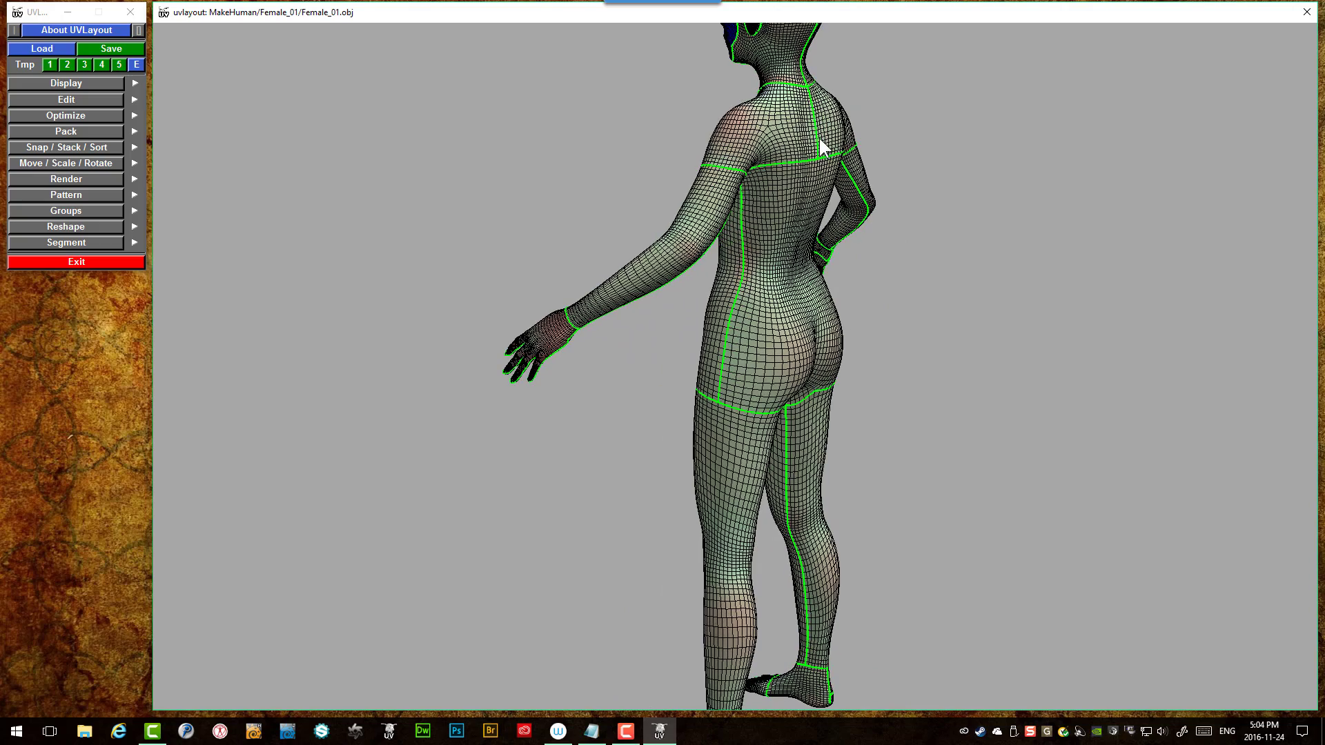
drag(815, 139, 765, 142)
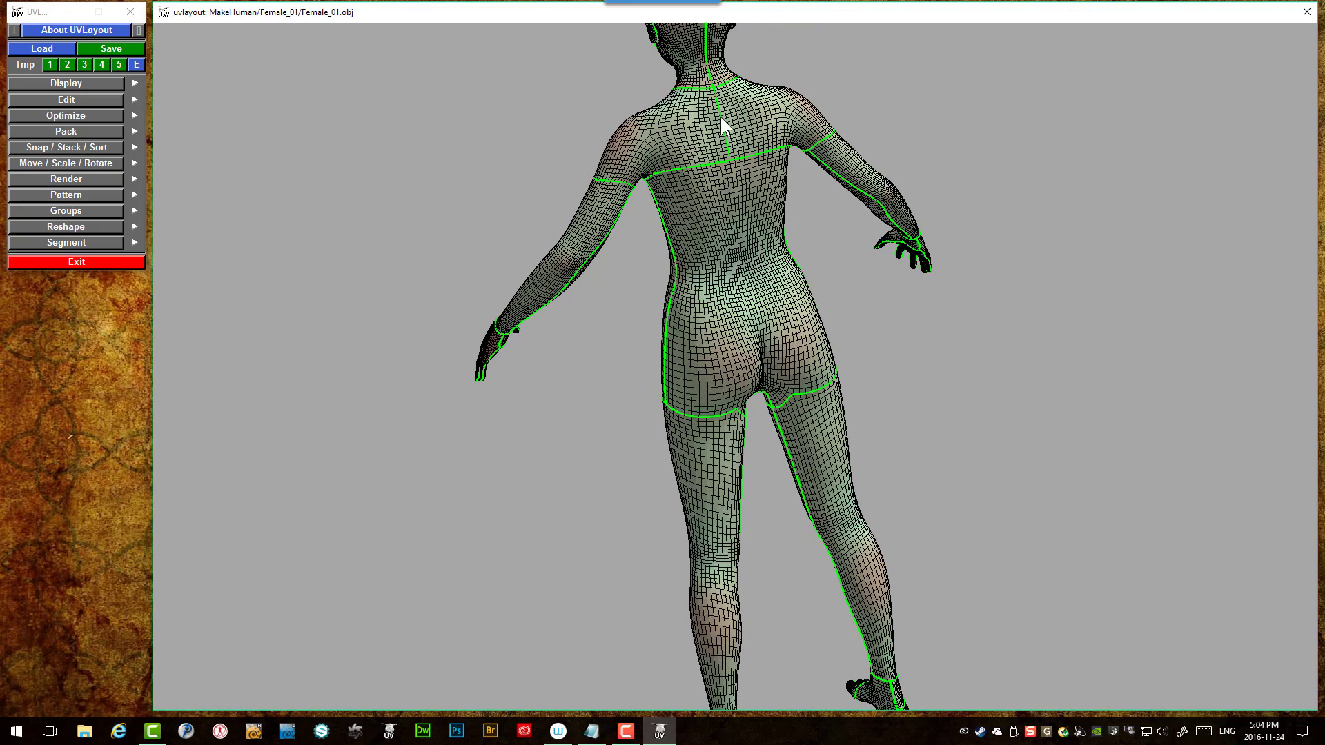
drag(722, 205, 666, 153)
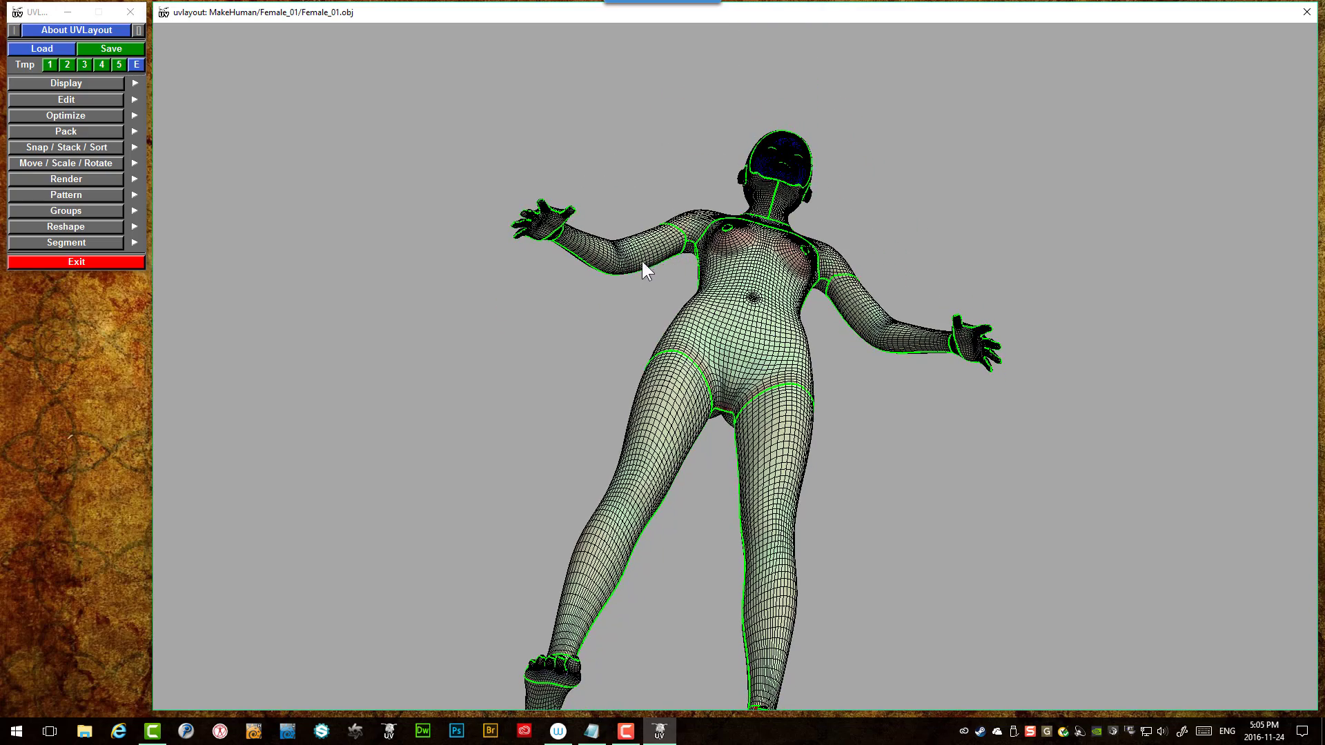
drag(641, 262, 573, 237)
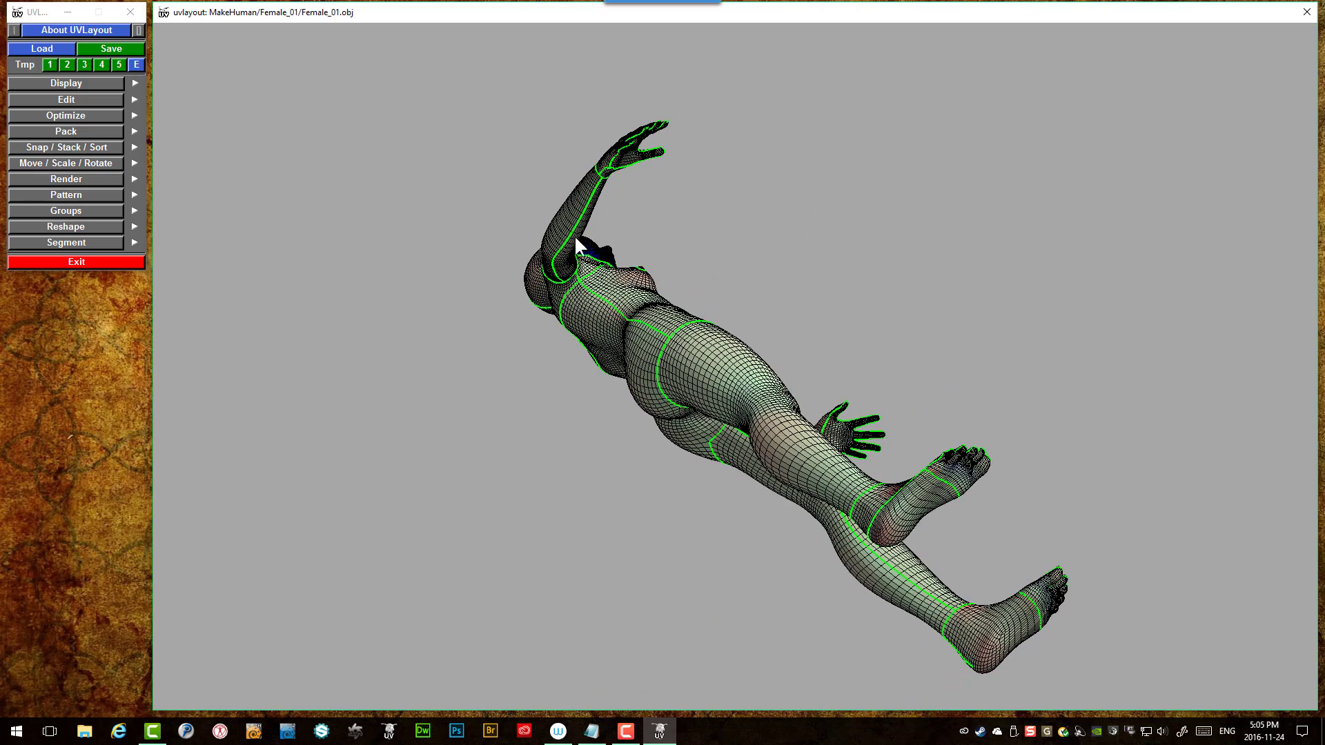
drag(603, 315, 487, 375)
drag(666, 432, 752, 426)
drag(727, 341, 706, 380)
mouse_move(726, 159)
mouse_down()
mouse_move(685, 156)
mouse_move(714, 138)
mouse_up()
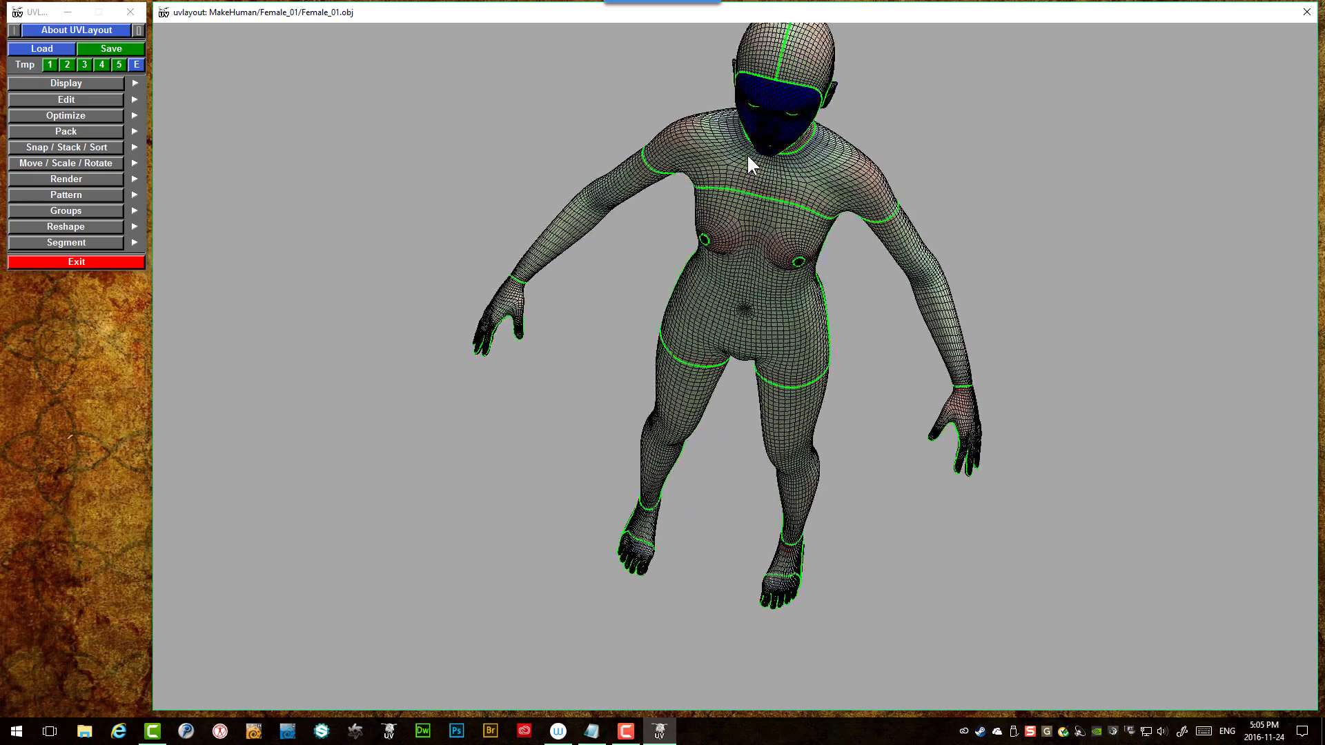
drag(747, 158, 737, 154)
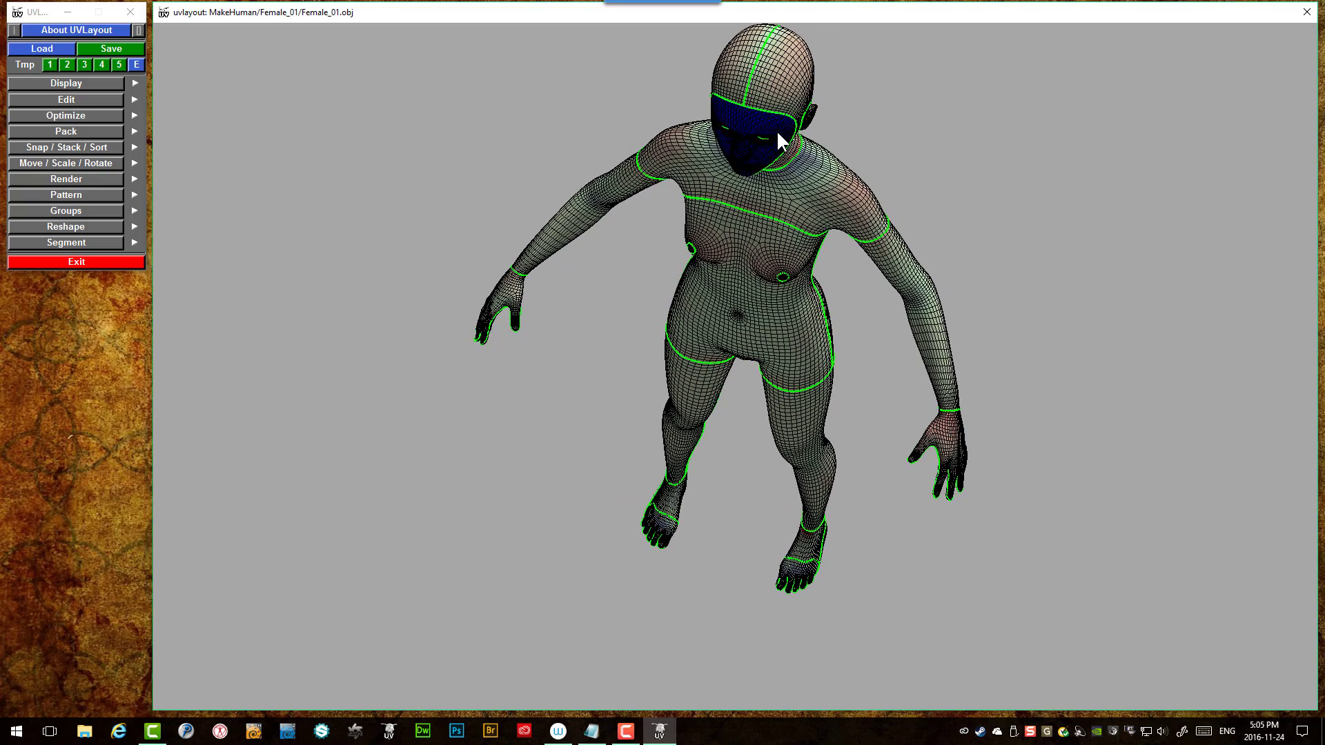
drag(758, 102, 767, 59)
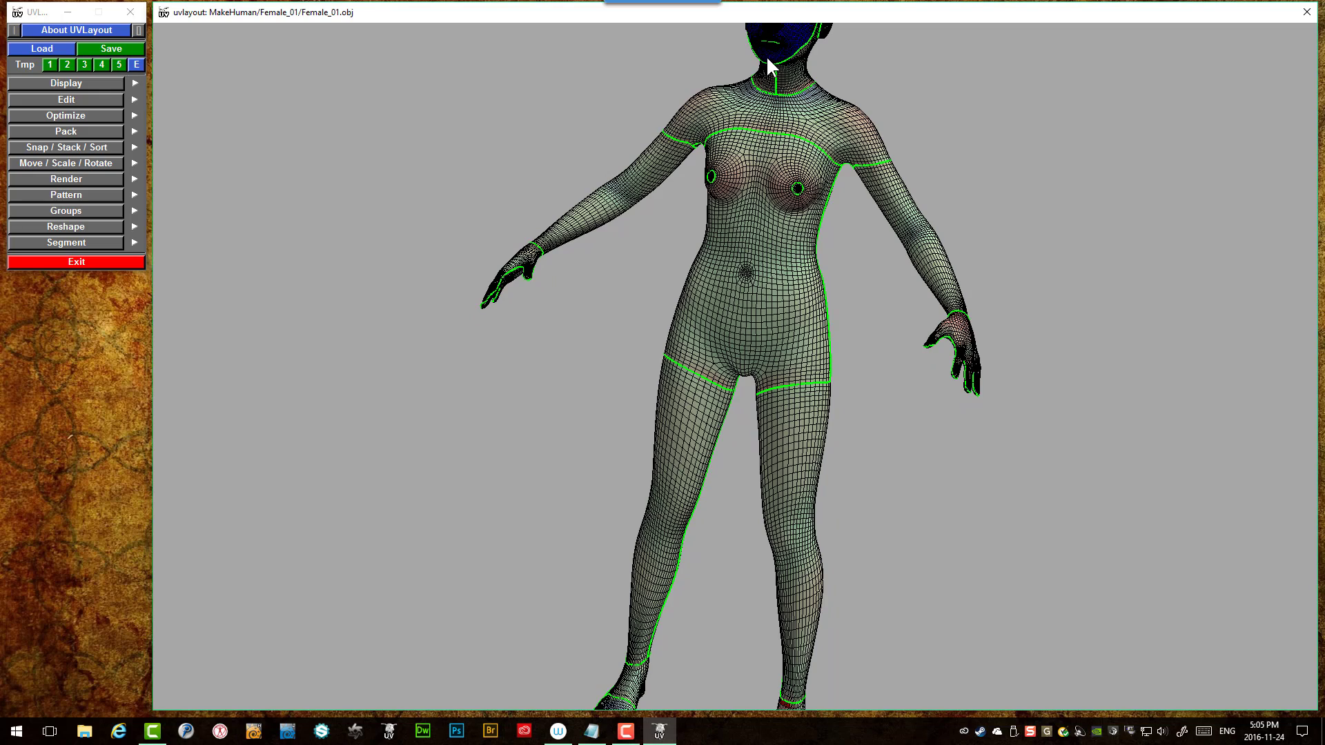
key(space)
drag(769, 127, 785, 92)
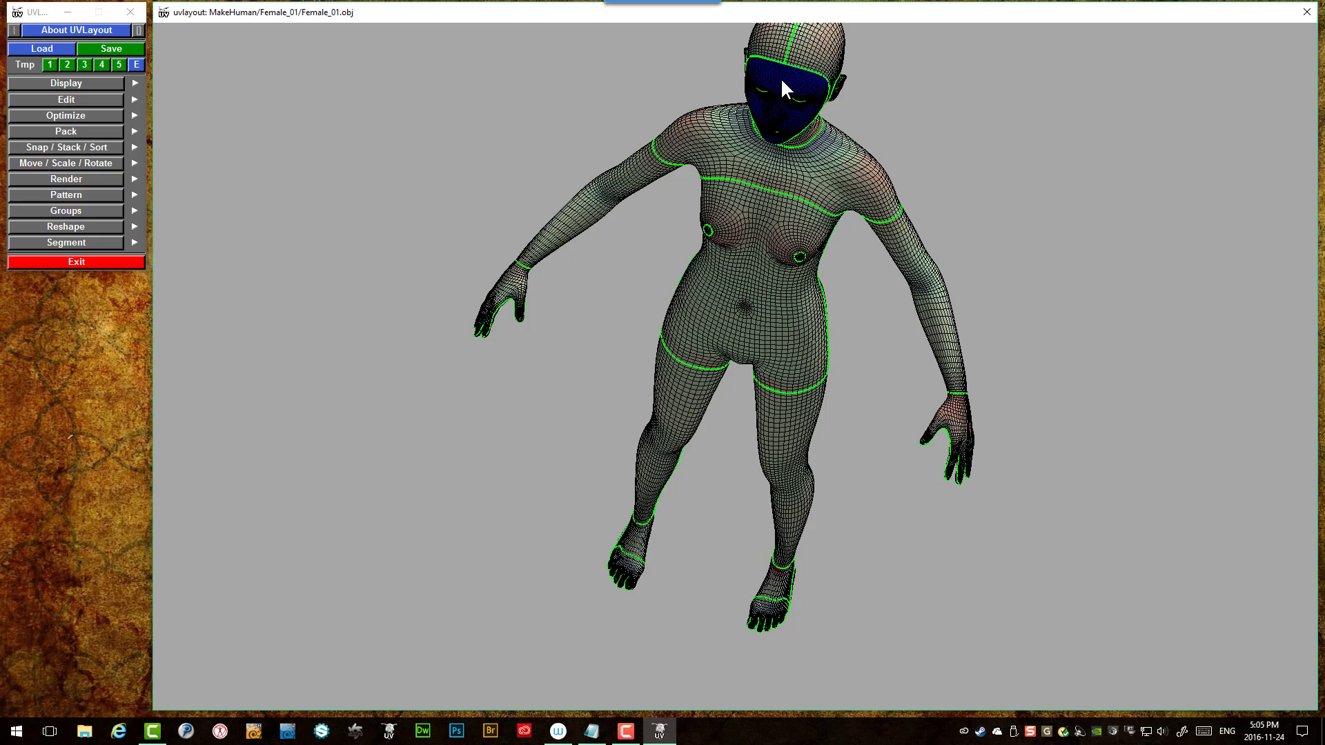
mouse_move(781, 76)
mouse_down()
mouse_move(784, 45)
mouse_move(779, 67)
mouse_up()
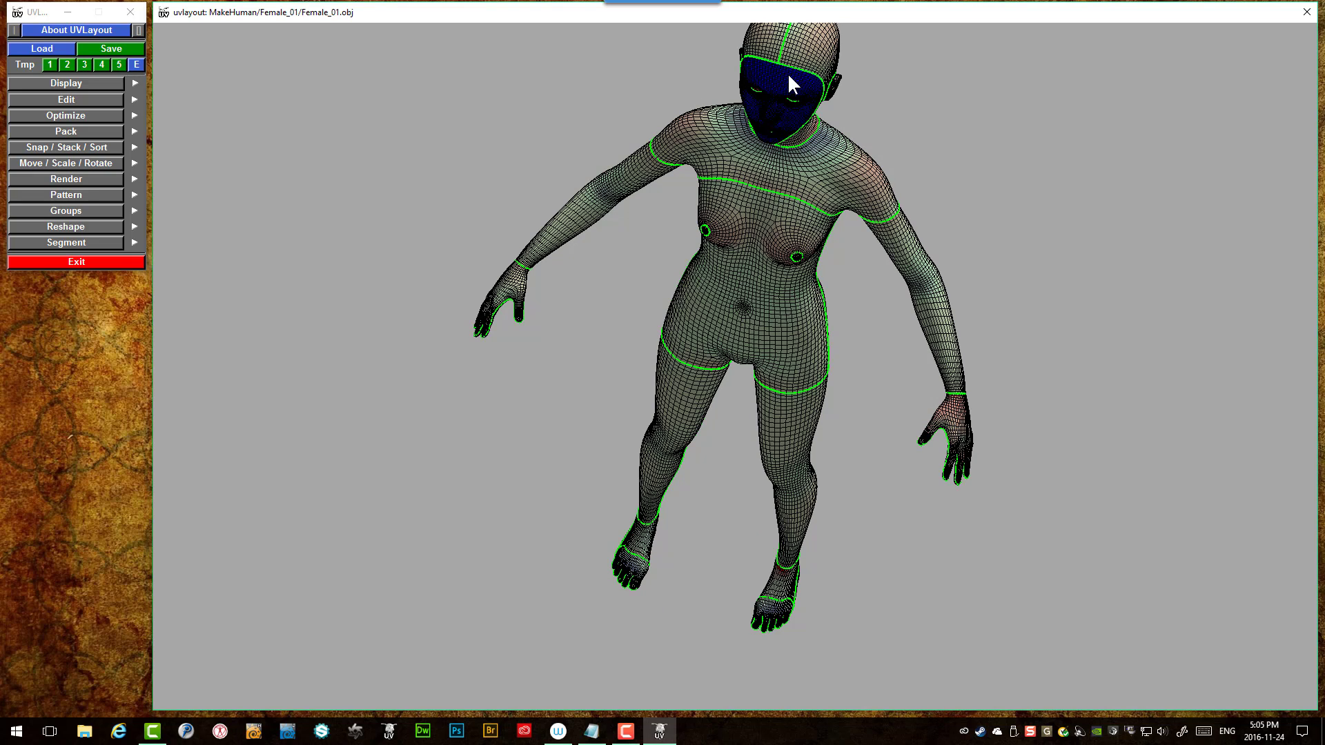
drag(781, 75, 804, 78)
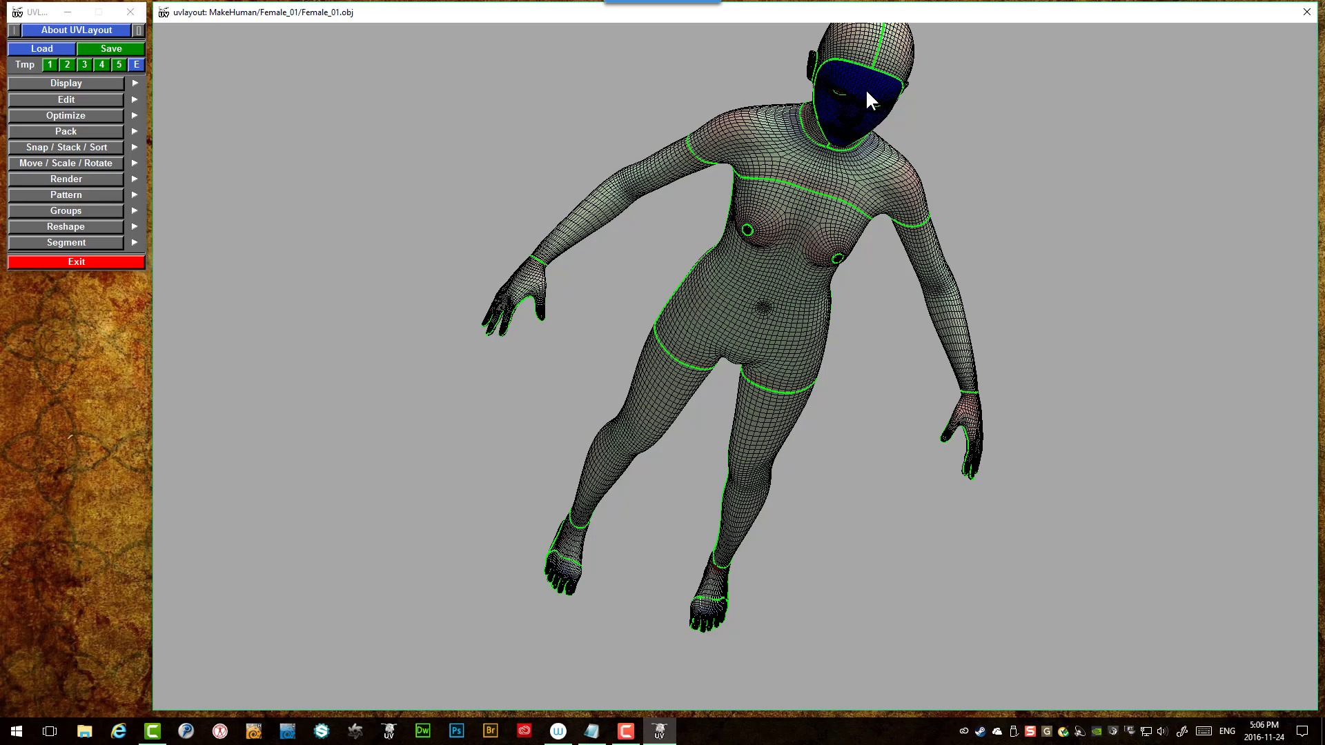
drag(864, 85, 805, 188)
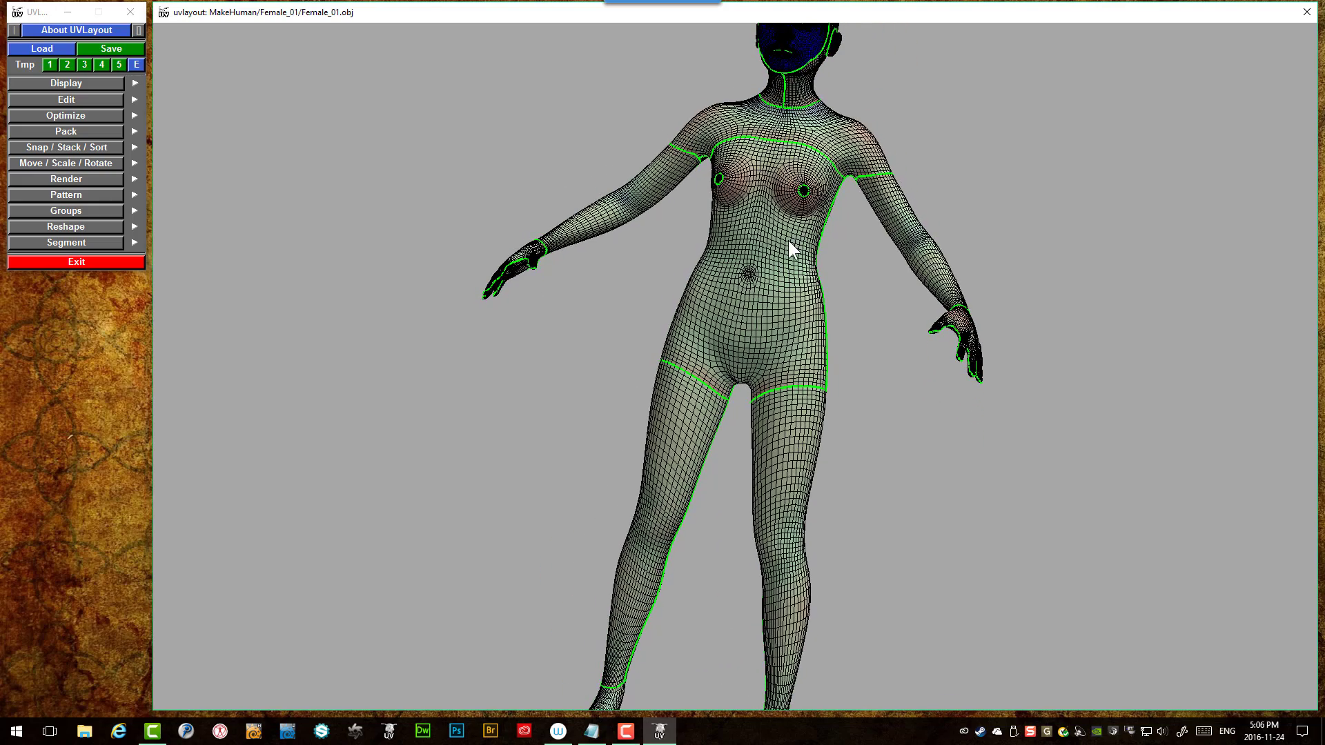
drag(788, 241, 773, 187)
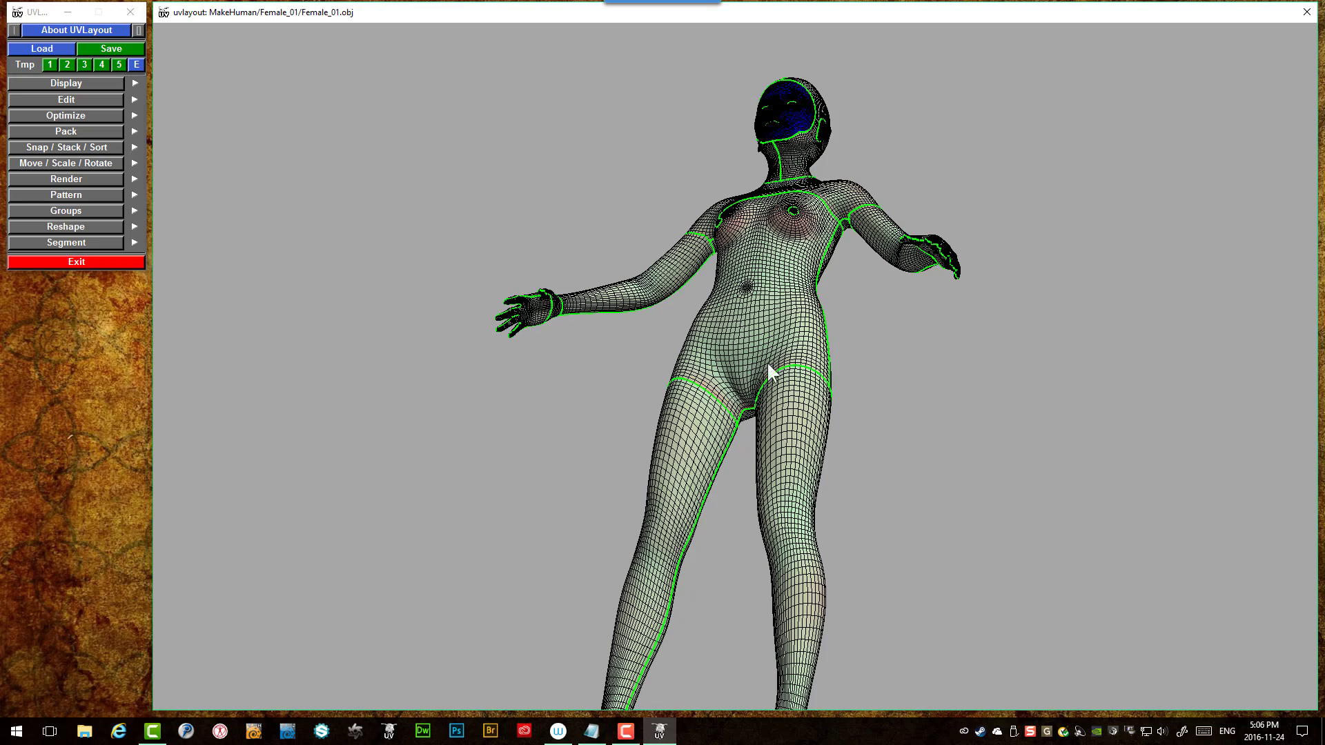
drag(772, 389, 811, 560)
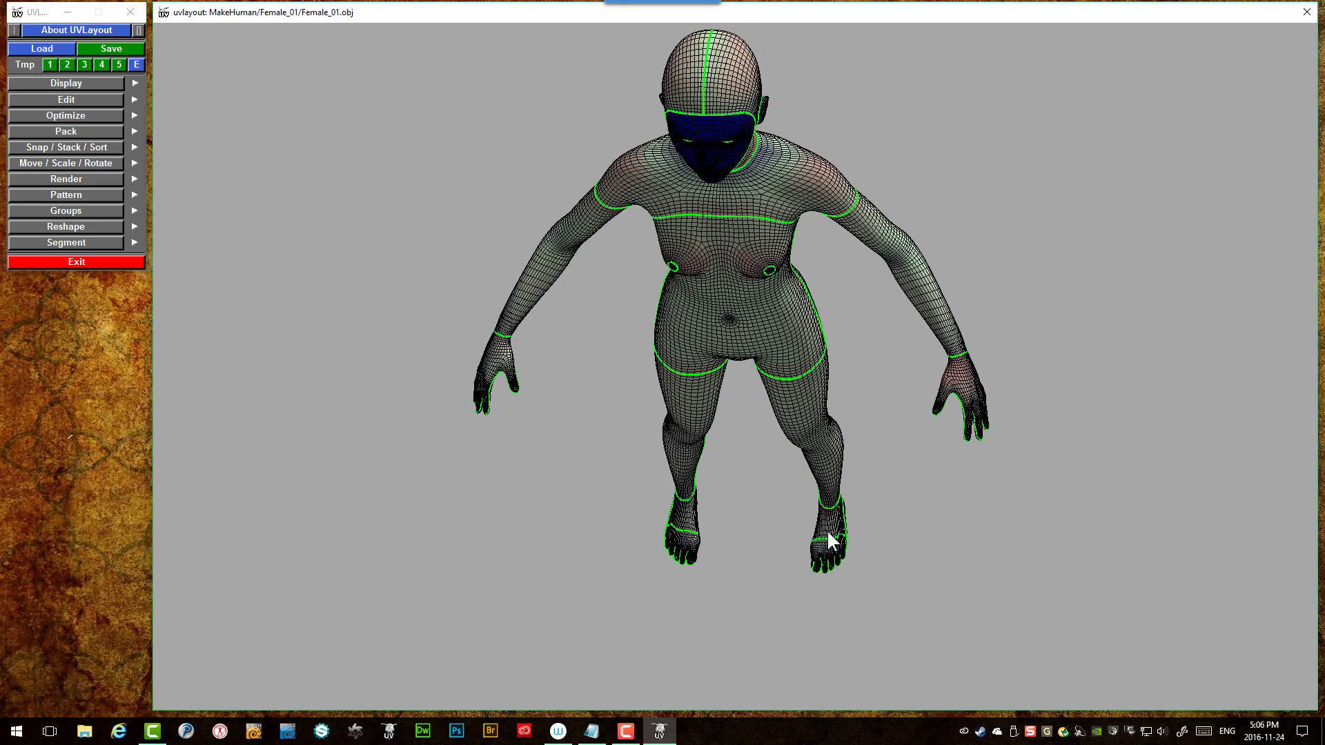
scroll(834, 537, up, 6)
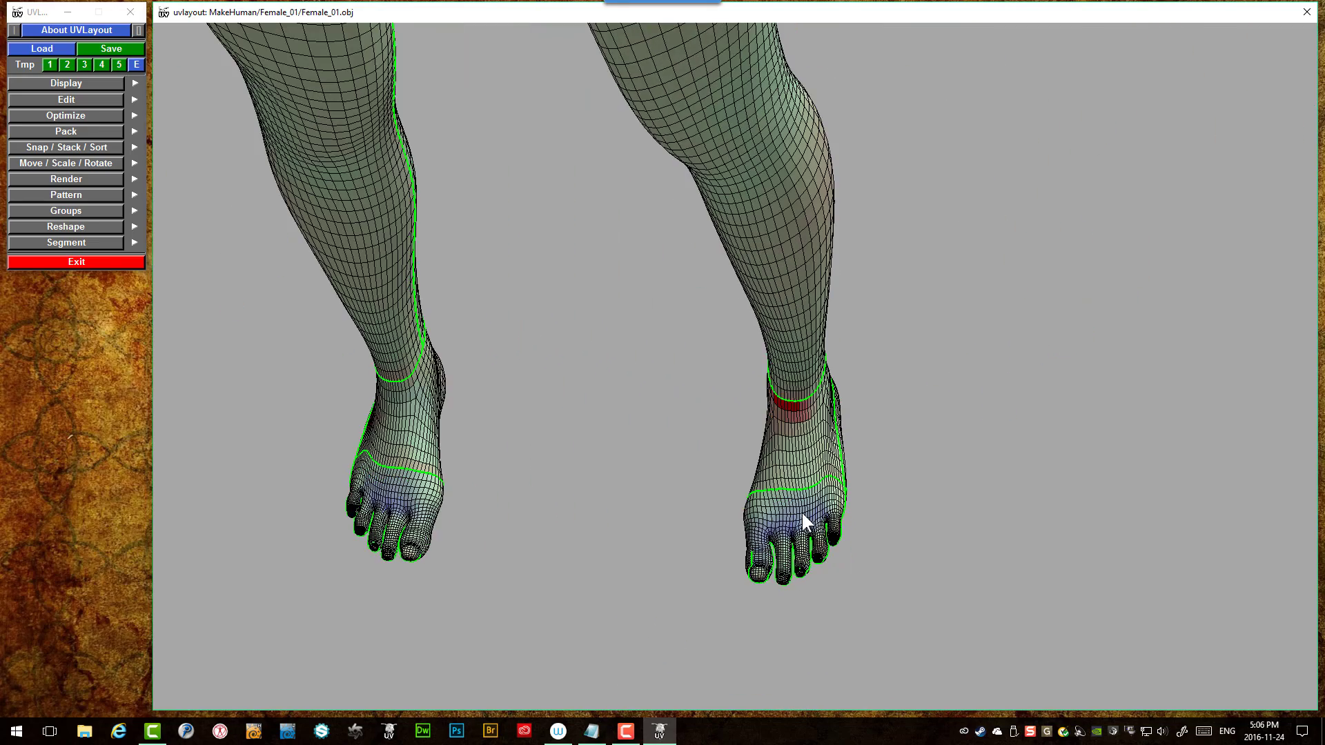
drag(796, 431, 793, 475)
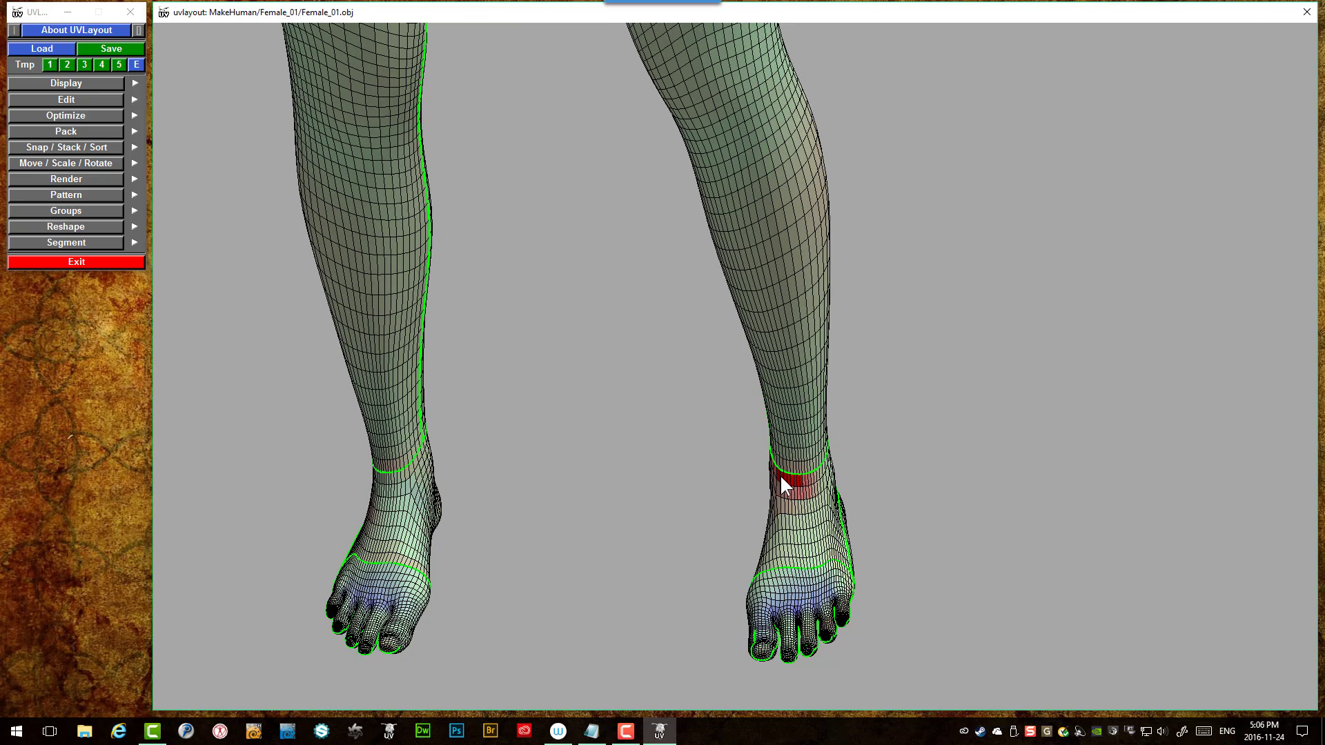
drag(780, 477, 748, 535)
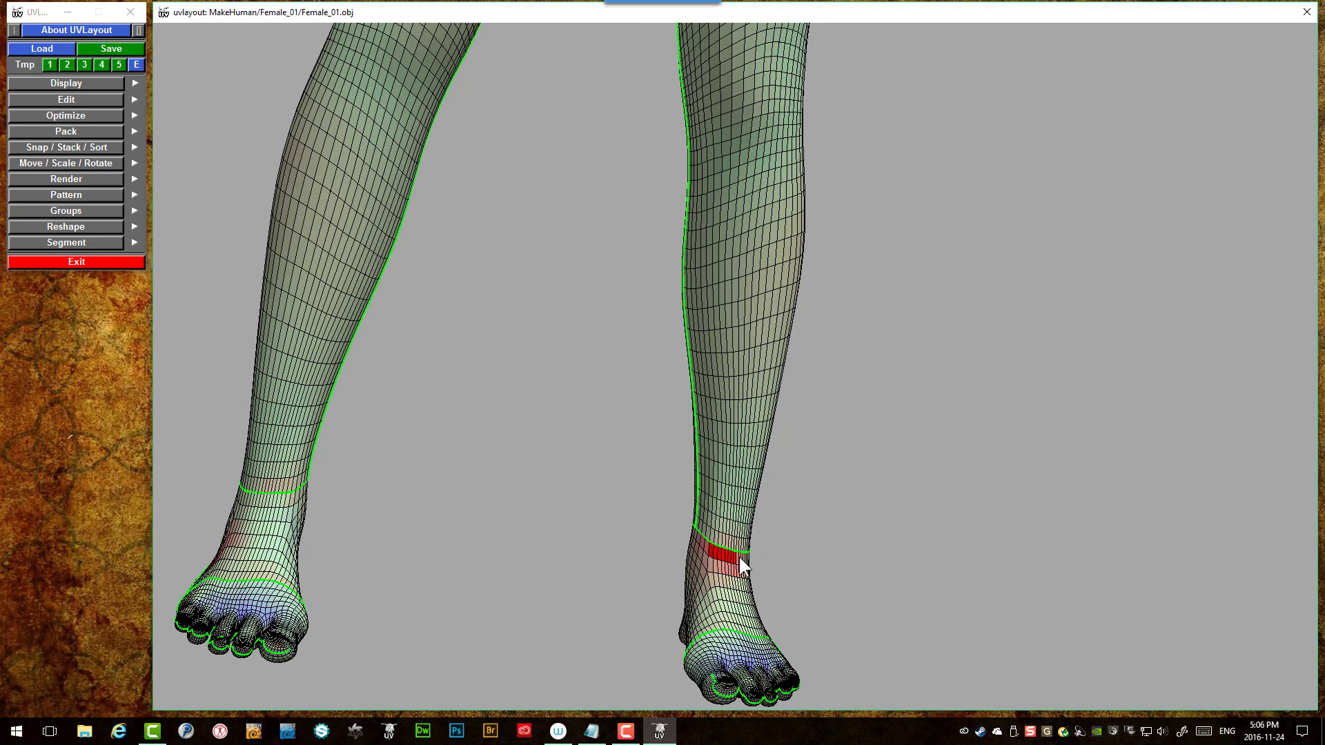
right_drag(724, 412, 722, 104)
drag(720, 105, 787, 88)
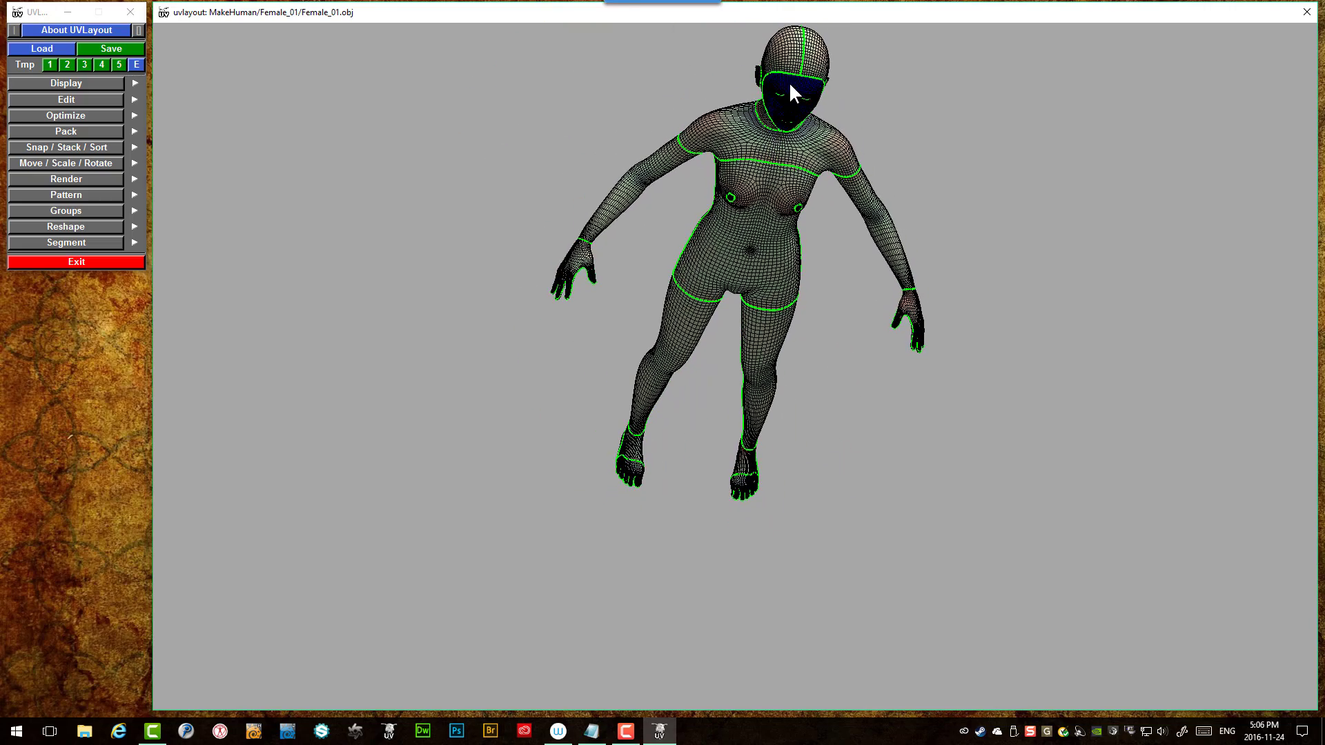
scroll(788, 82, up, 10)
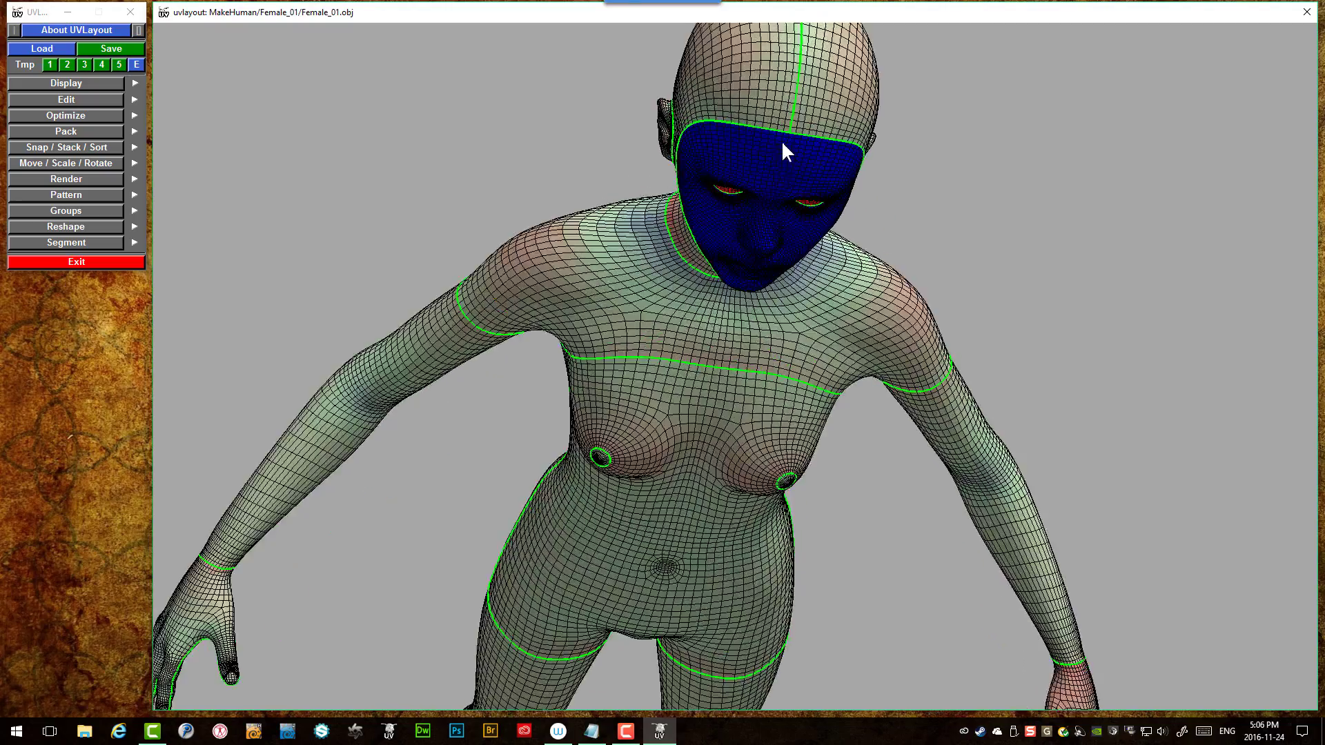
drag(783, 138, 793, 112)
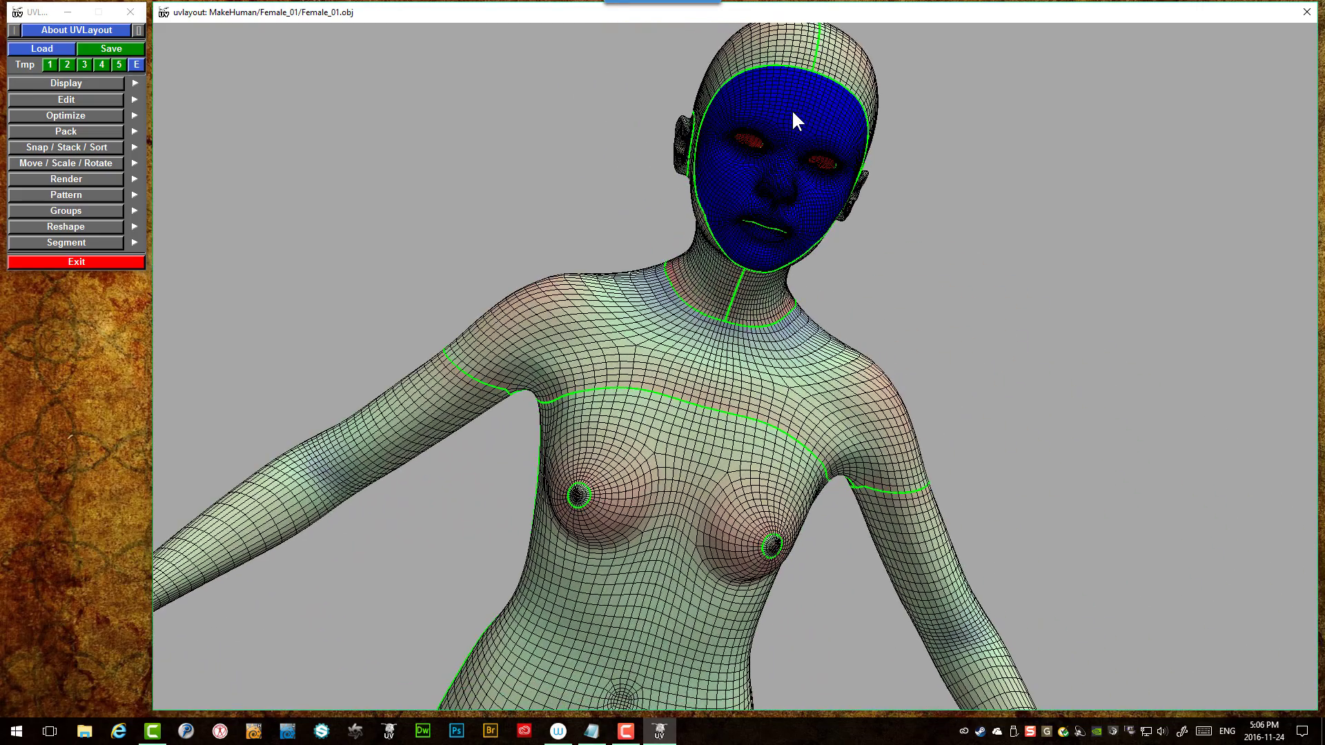
- Quit UVLayout and relaunch it
click(101, 263)
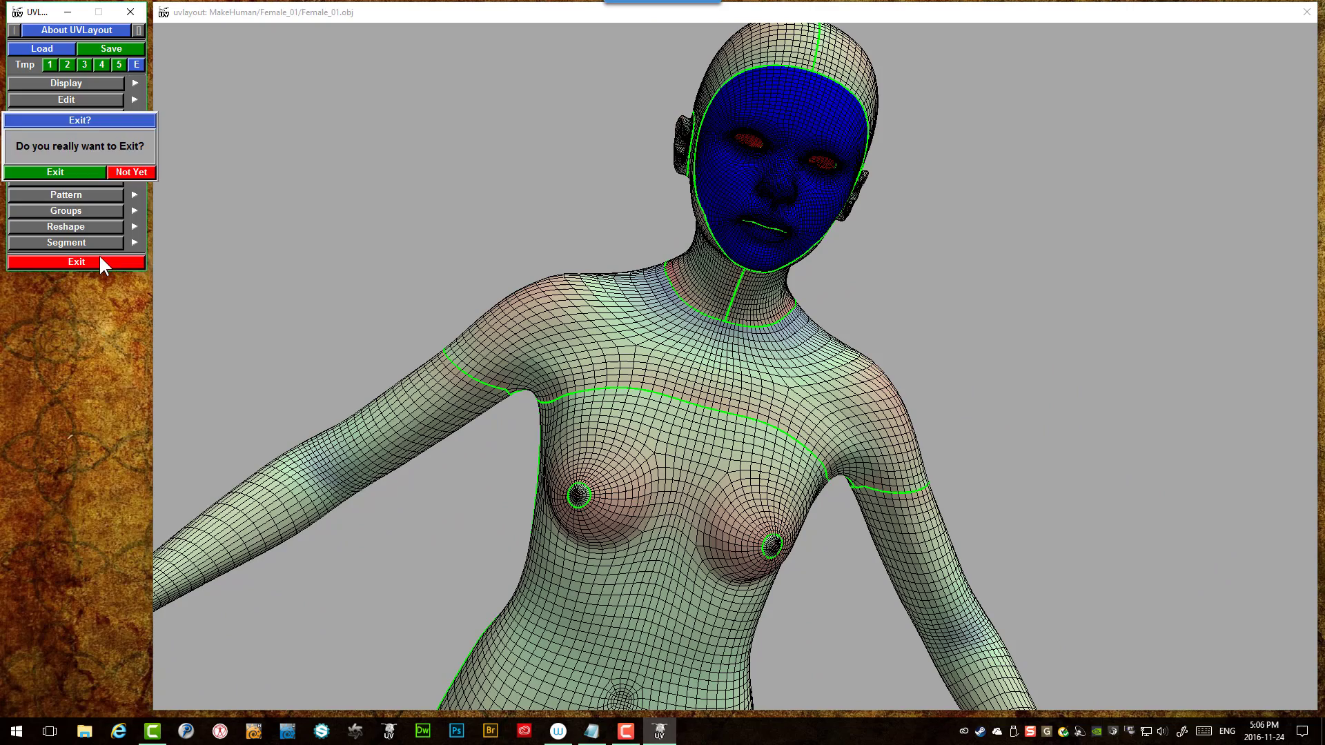
click(87, 170)
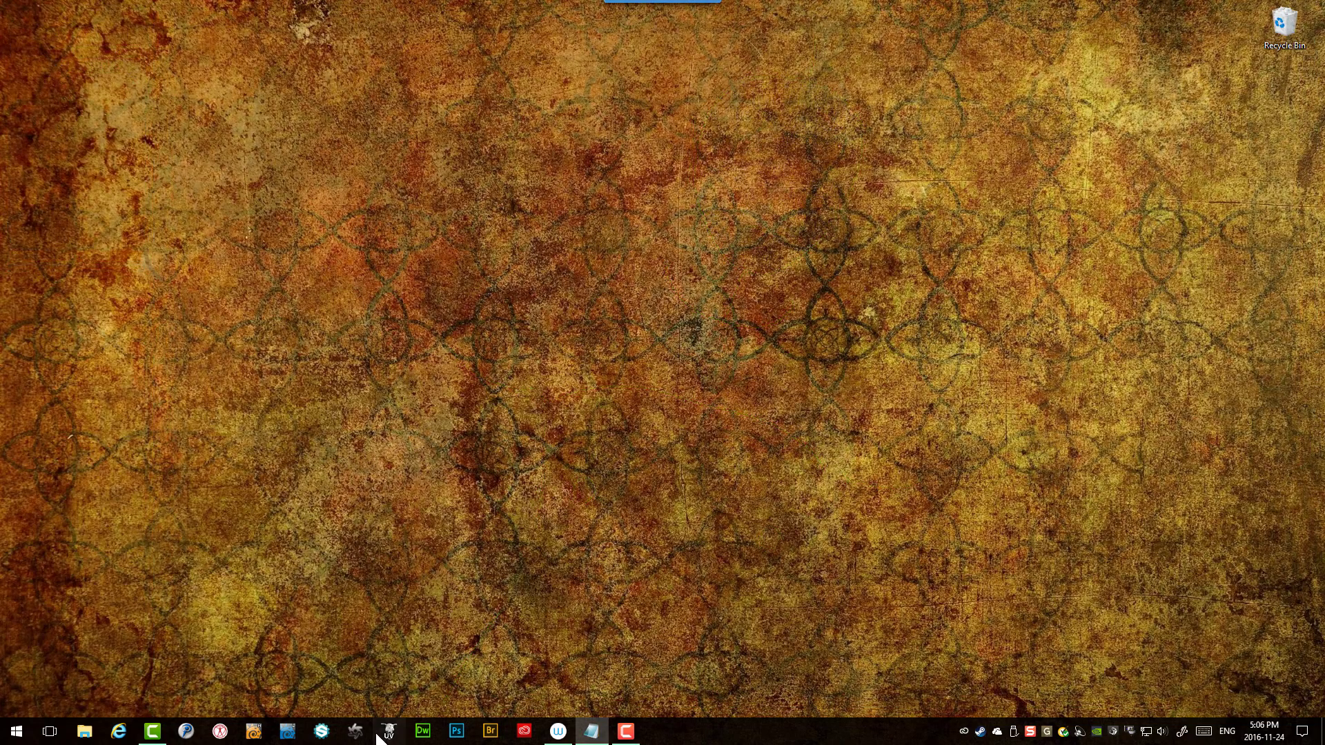
click(379, 735)
- Load MakeHuman/Female_01/Female_01.obj with UVs set to New
click(43, 49)
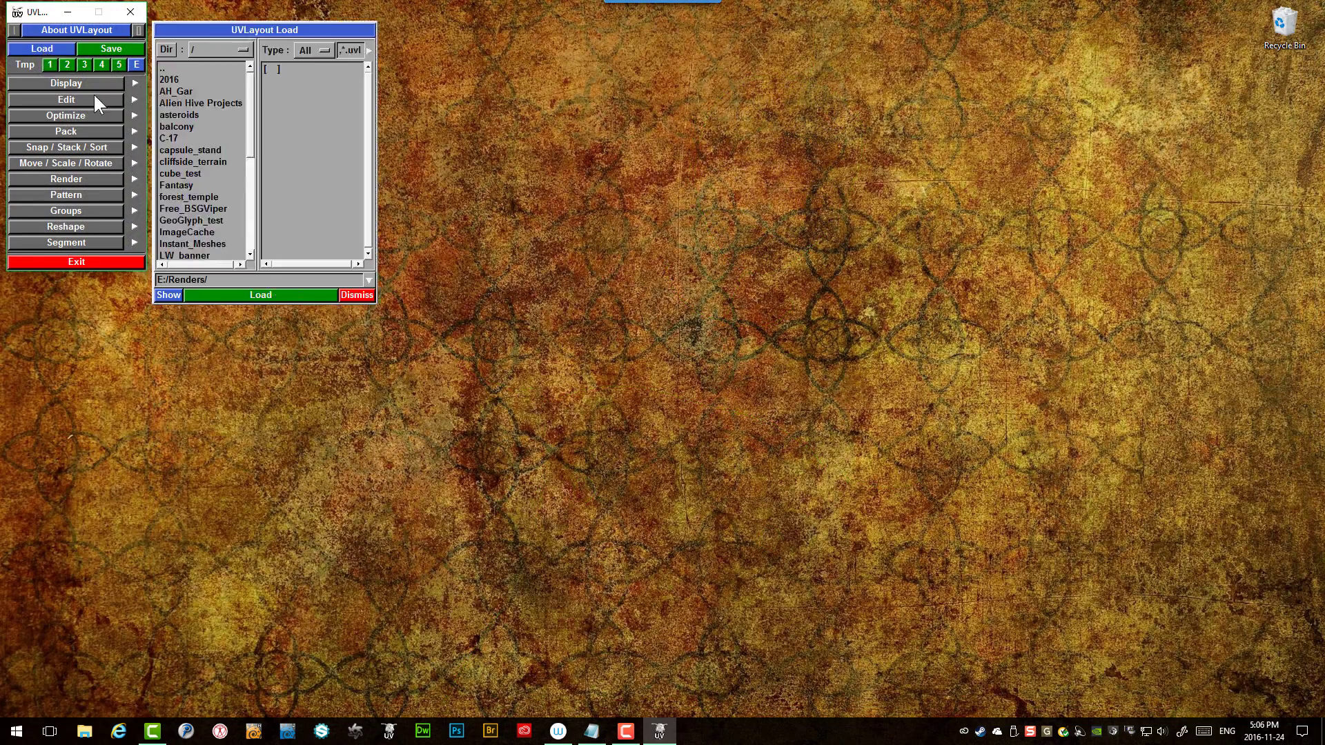
drag(250, 143, 251, 175)
double_click(187, 161)
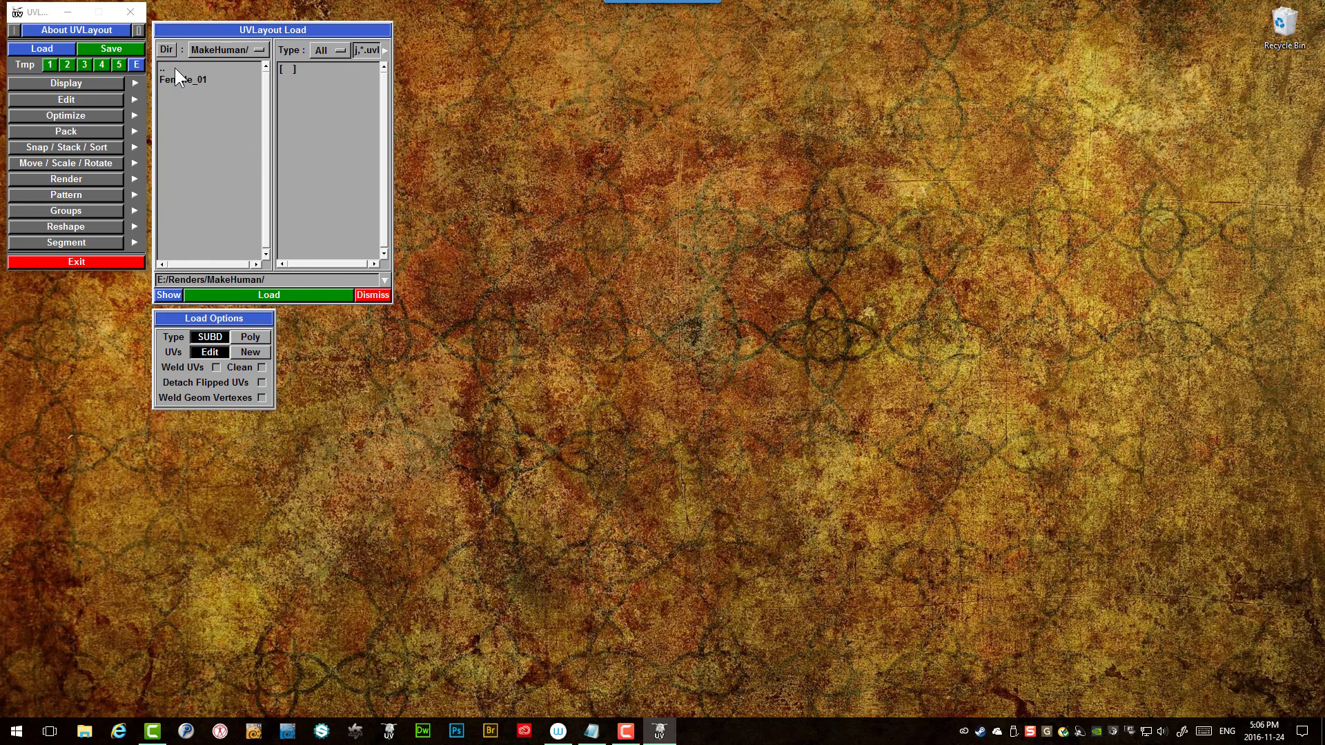
double_click(173, 78)
click(289, 72)
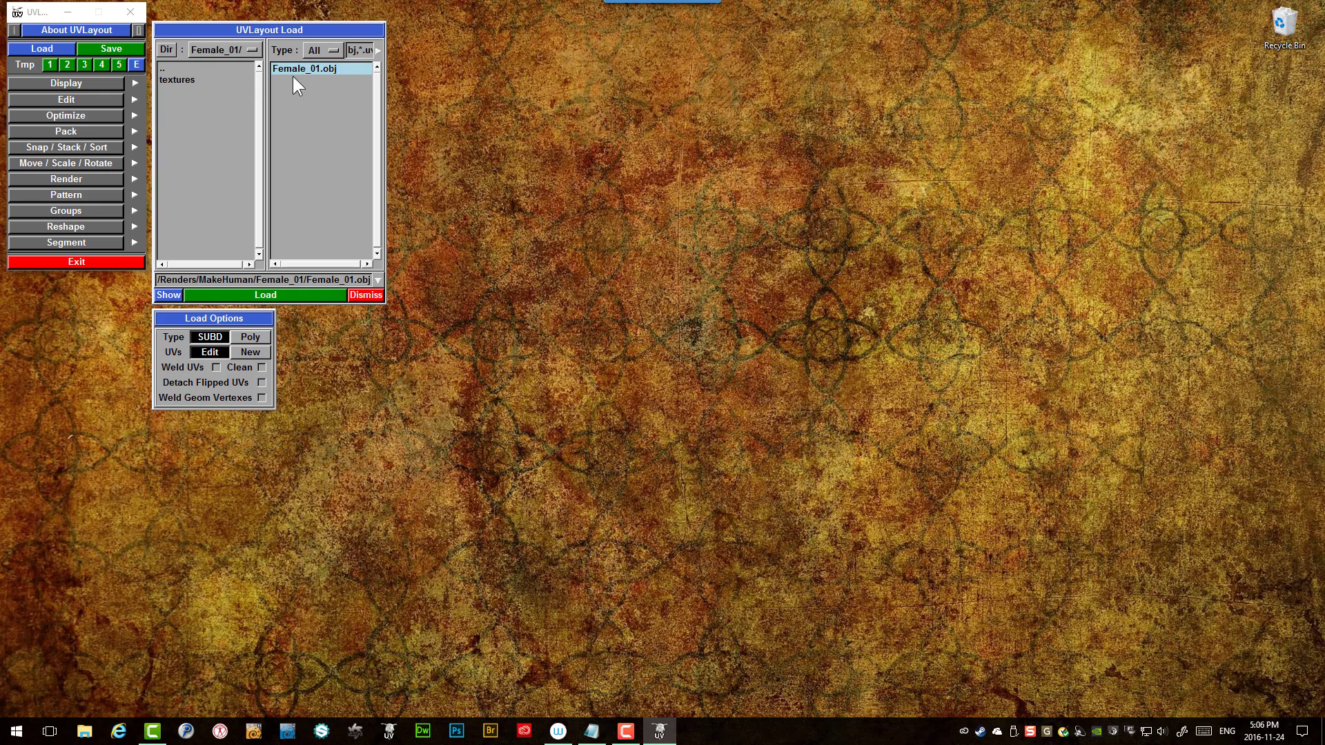
click(246, 353)
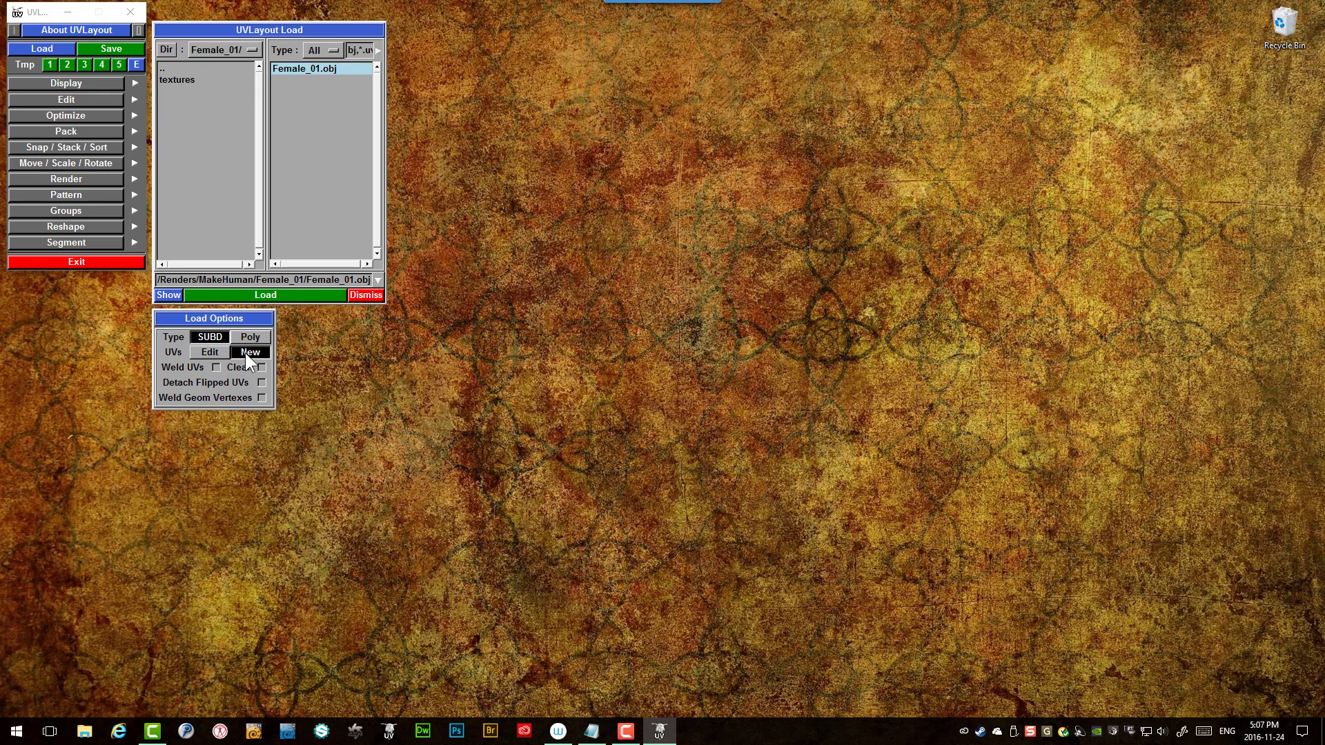
click(257, 295)
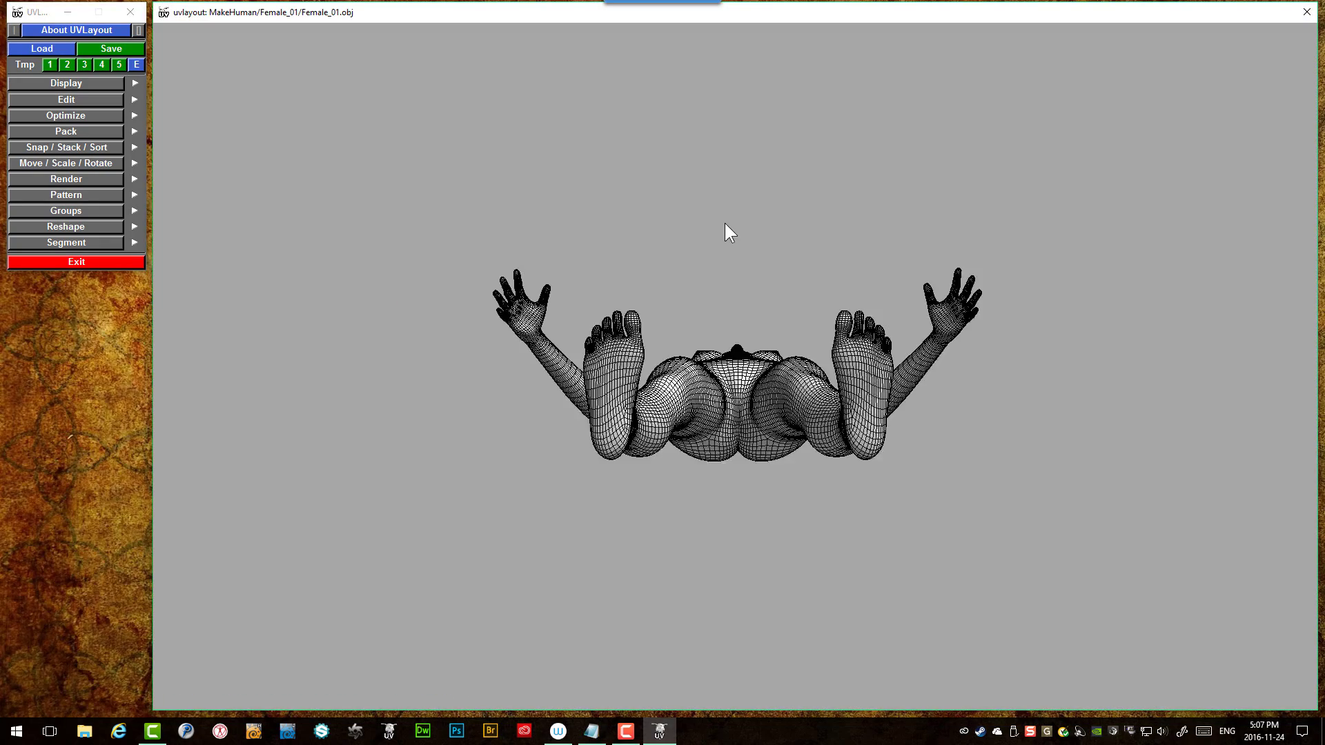
- Turn the mesh to a front view and zoom in close on the wrist and hand
drag(725, 223, 725, 363)
scroll(722, 149, down, 3)
scroll(759, 255, up, 3)
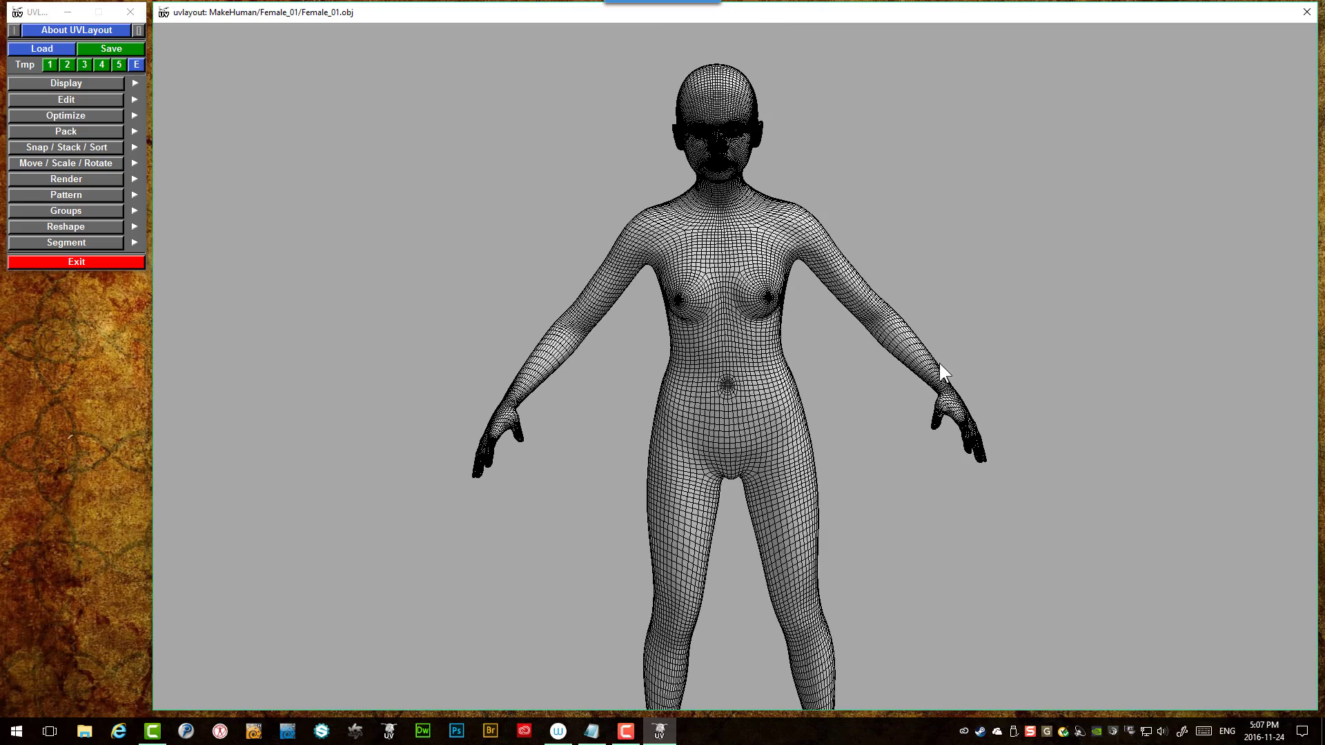
right_drag(940, 363, 825, 388)
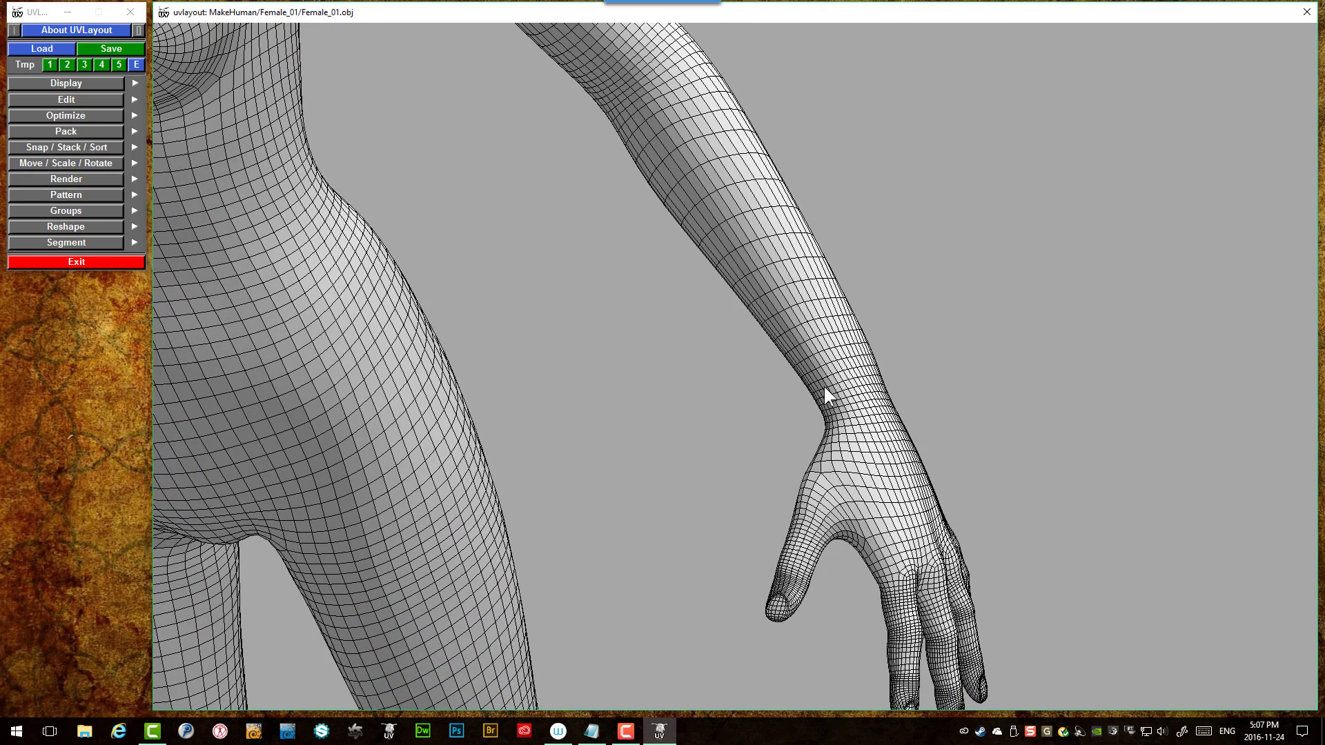
right_drag(824, 386, 823, 379)
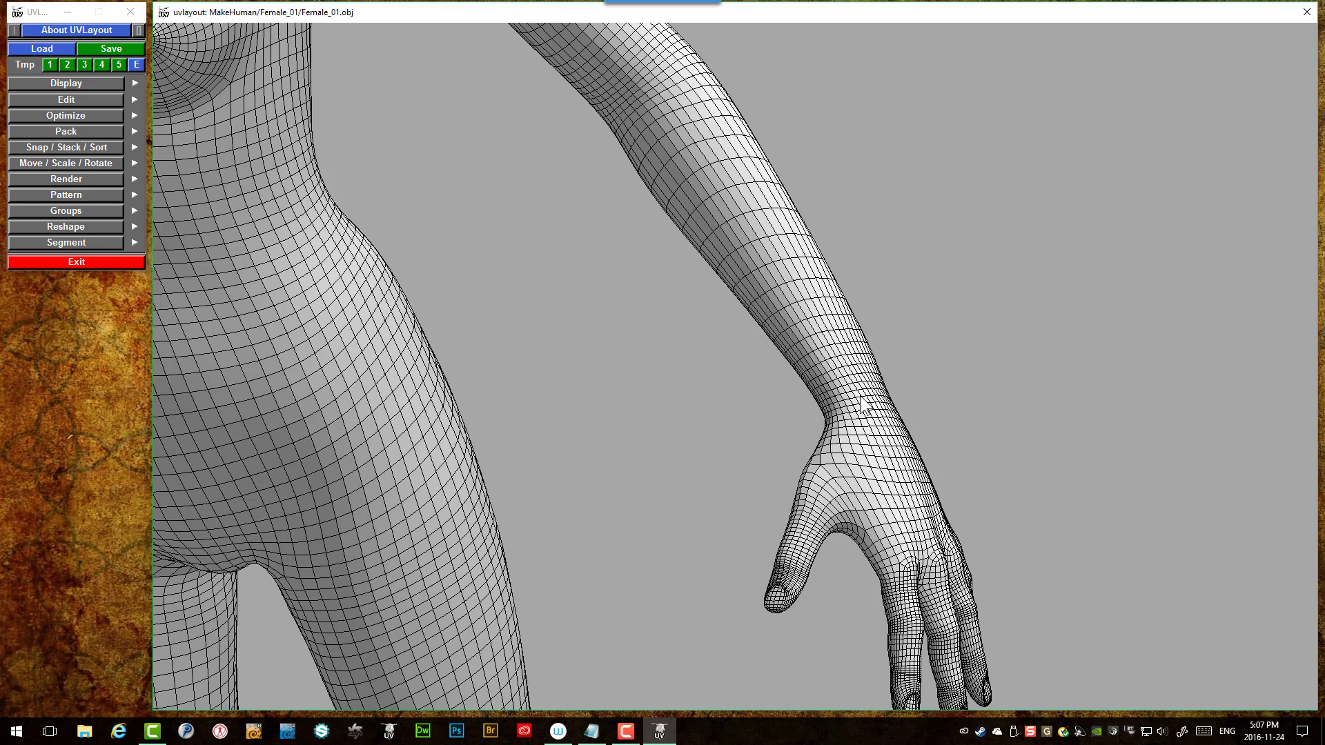
scroll(855, 411, up, 2)
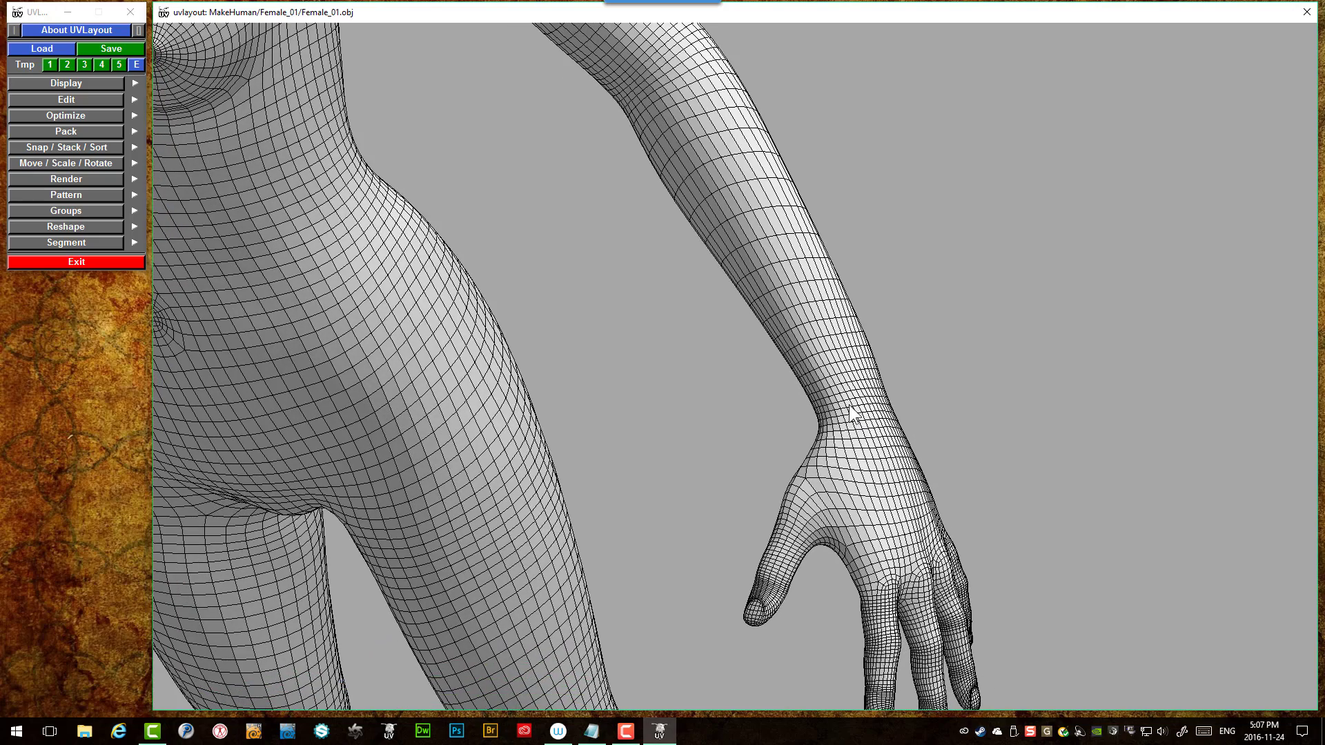
scroll(850, 409, up, 3)
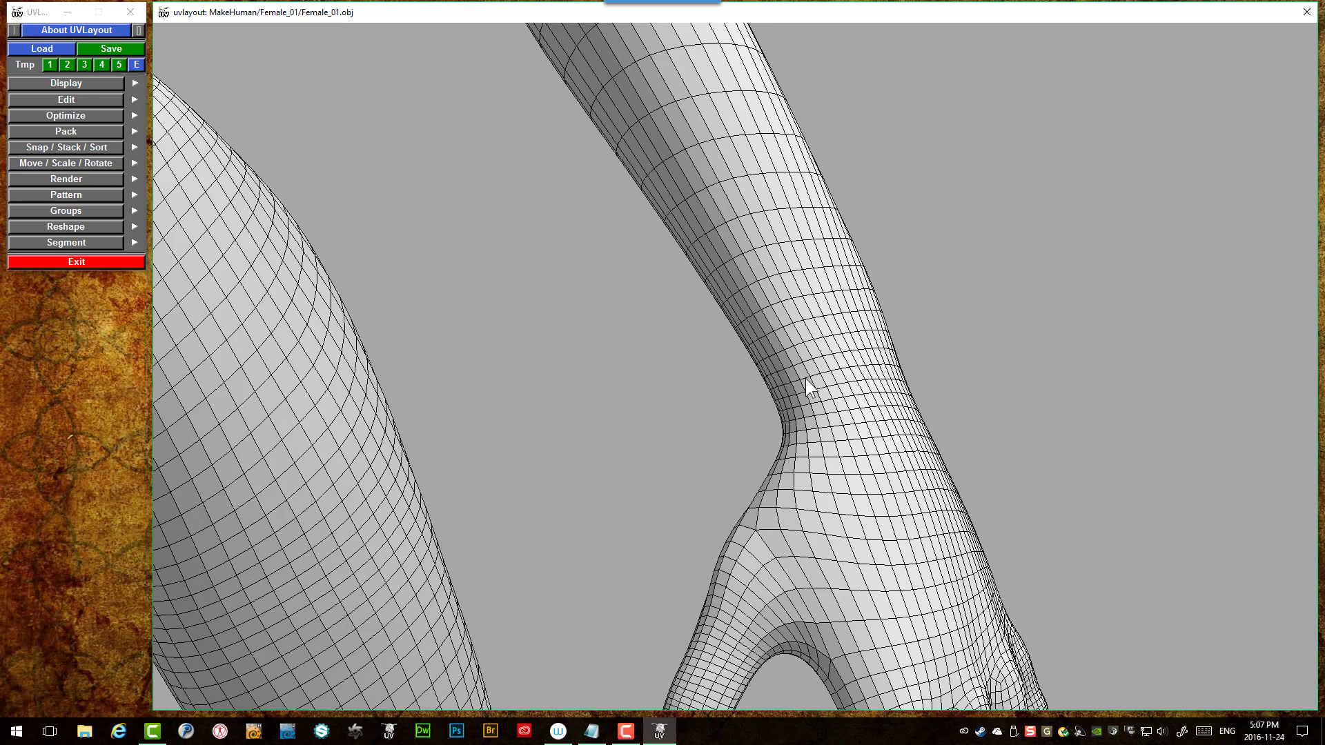
- Tag the wrist edge loop as a cut seam, then zoom back out to the whole body
key(c)
mouse_move(805, 378)
mouse_down()
mouse_move(910, 354)
mouse_move(799, 380)
mouse_up()
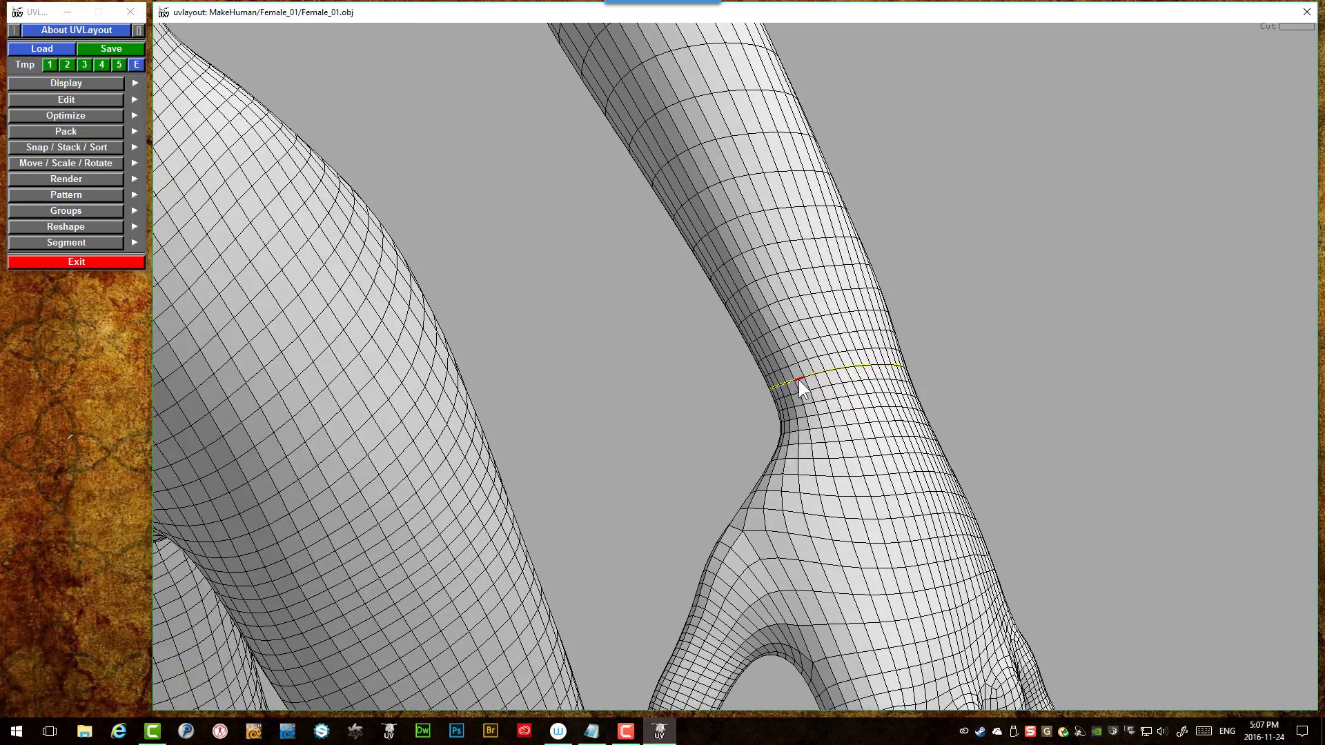
scroll(791, 375, down, 10)
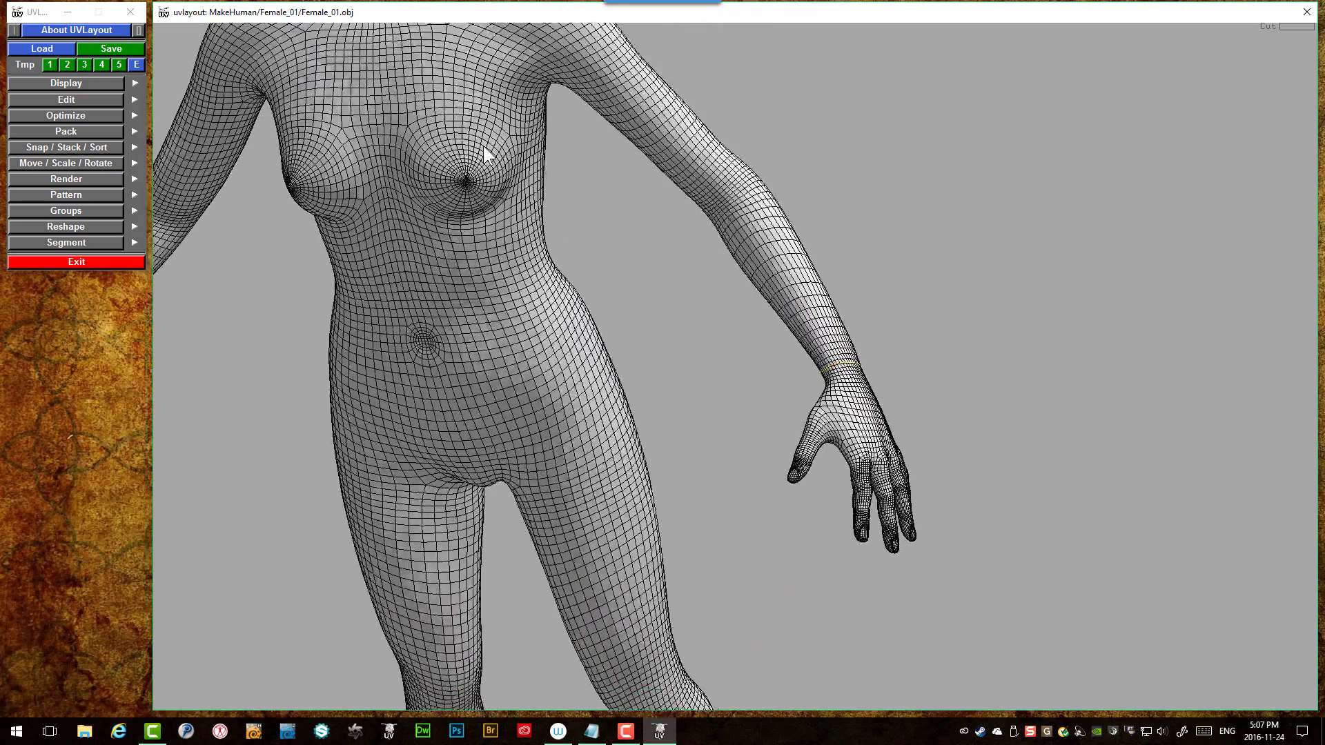
drag(485, 143, 486, 142)
scroll(486, 143, down, 5)
middle_drag(458, 182, 557, 222)
scroll(558, 222, up, 3)
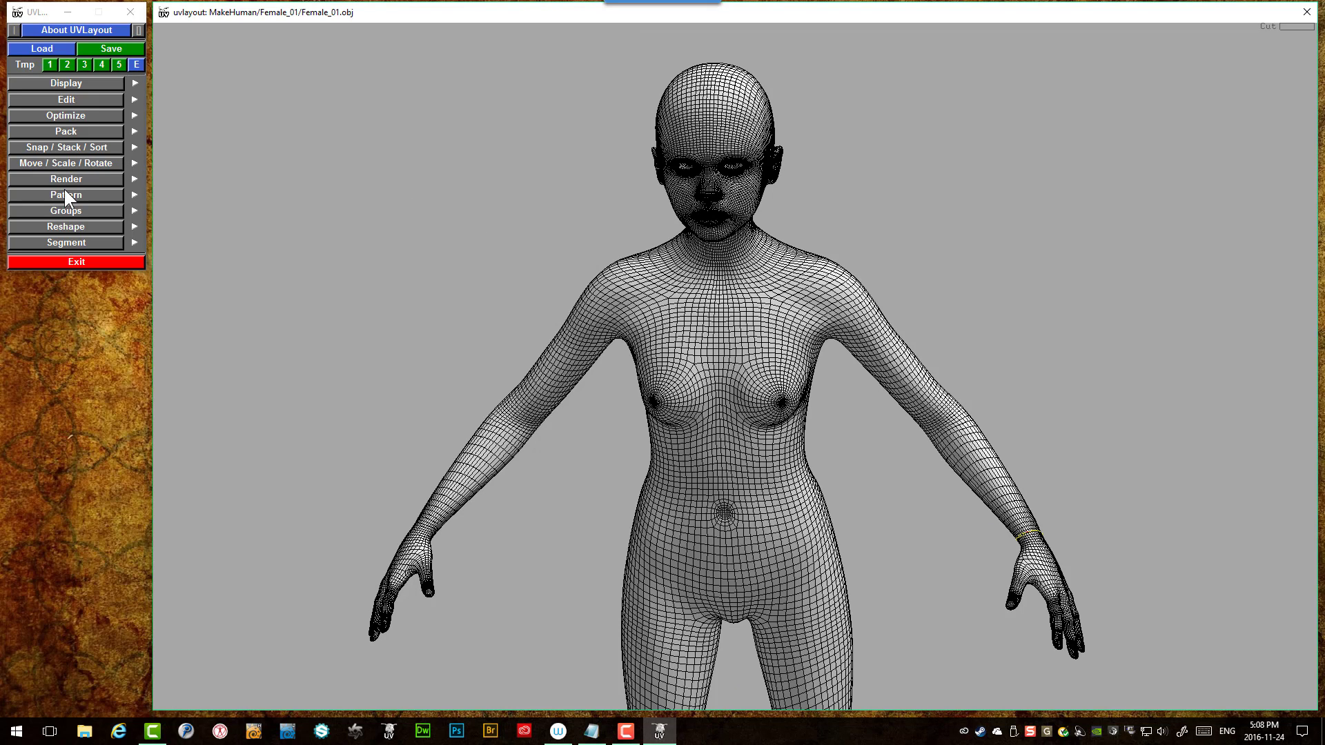
- Run Edit > Symmetry Find on the chest centre-line edge and check both halves match
click(62, 98)
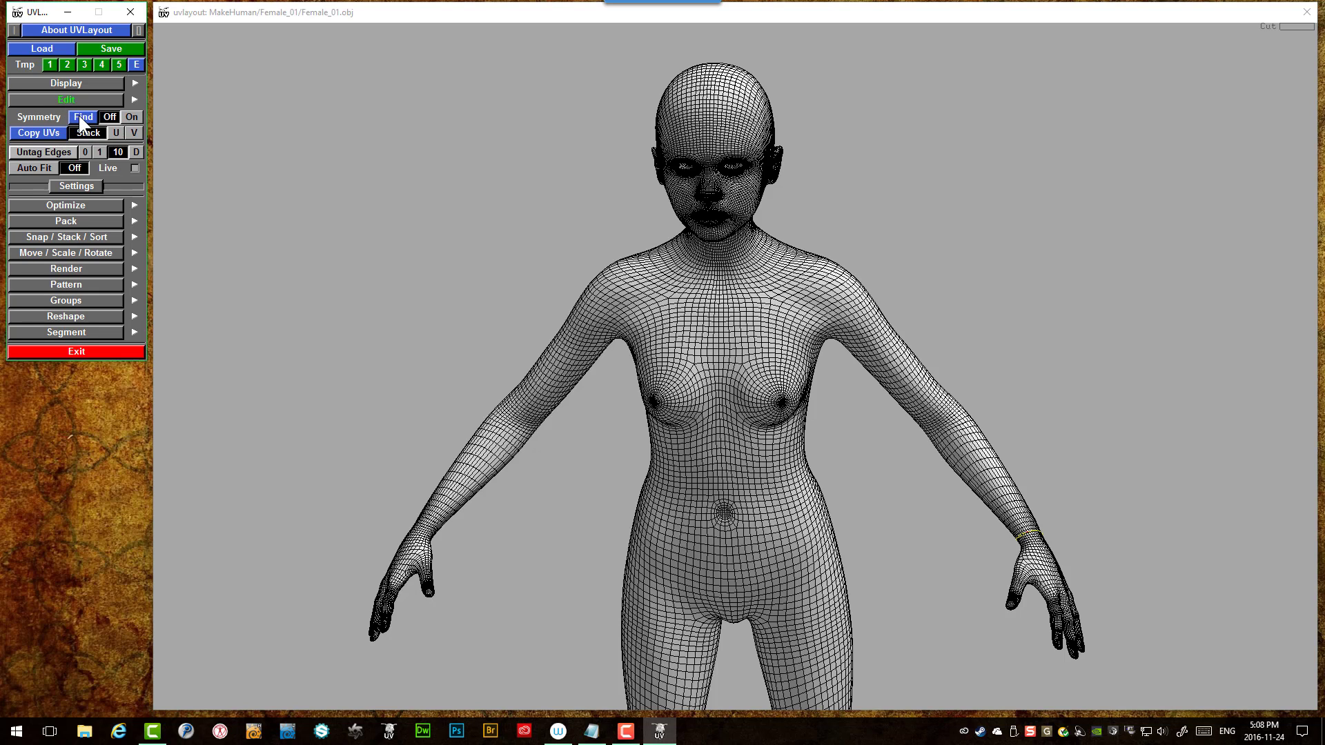
click(81, 119)
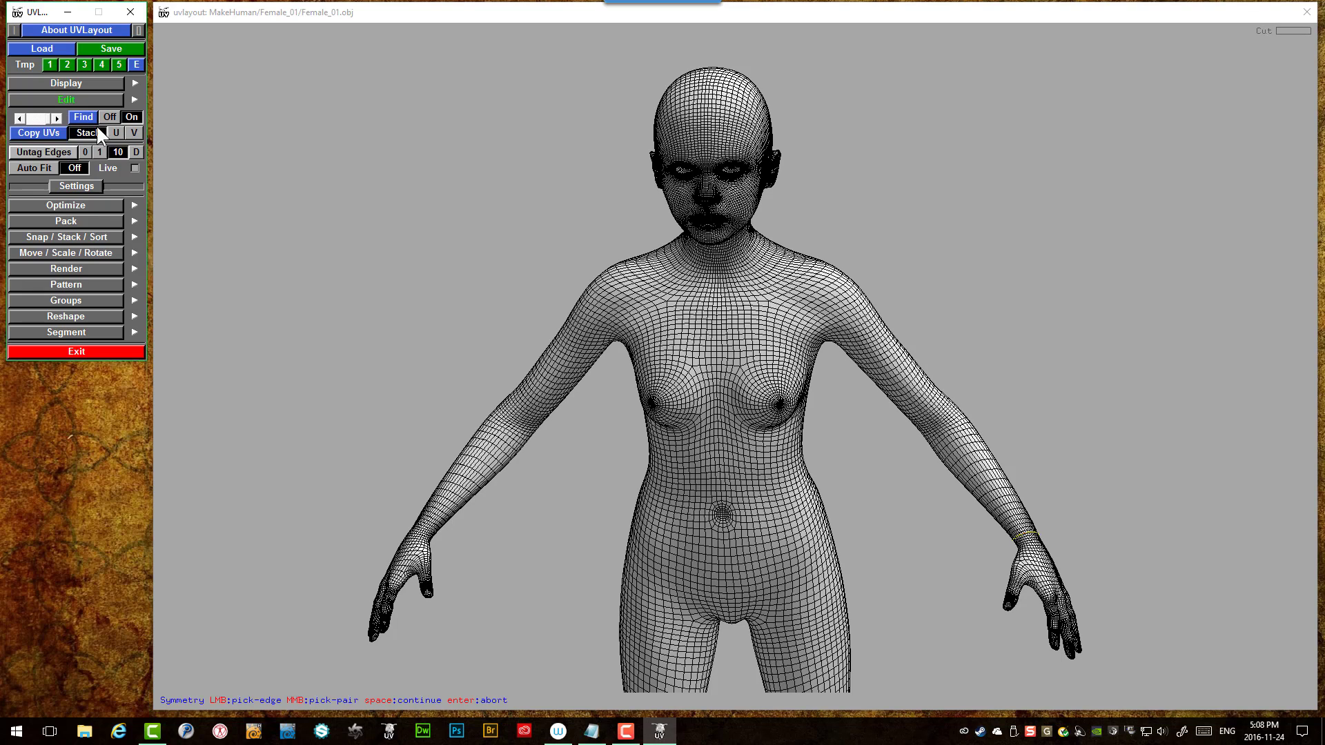
click(716, 361)
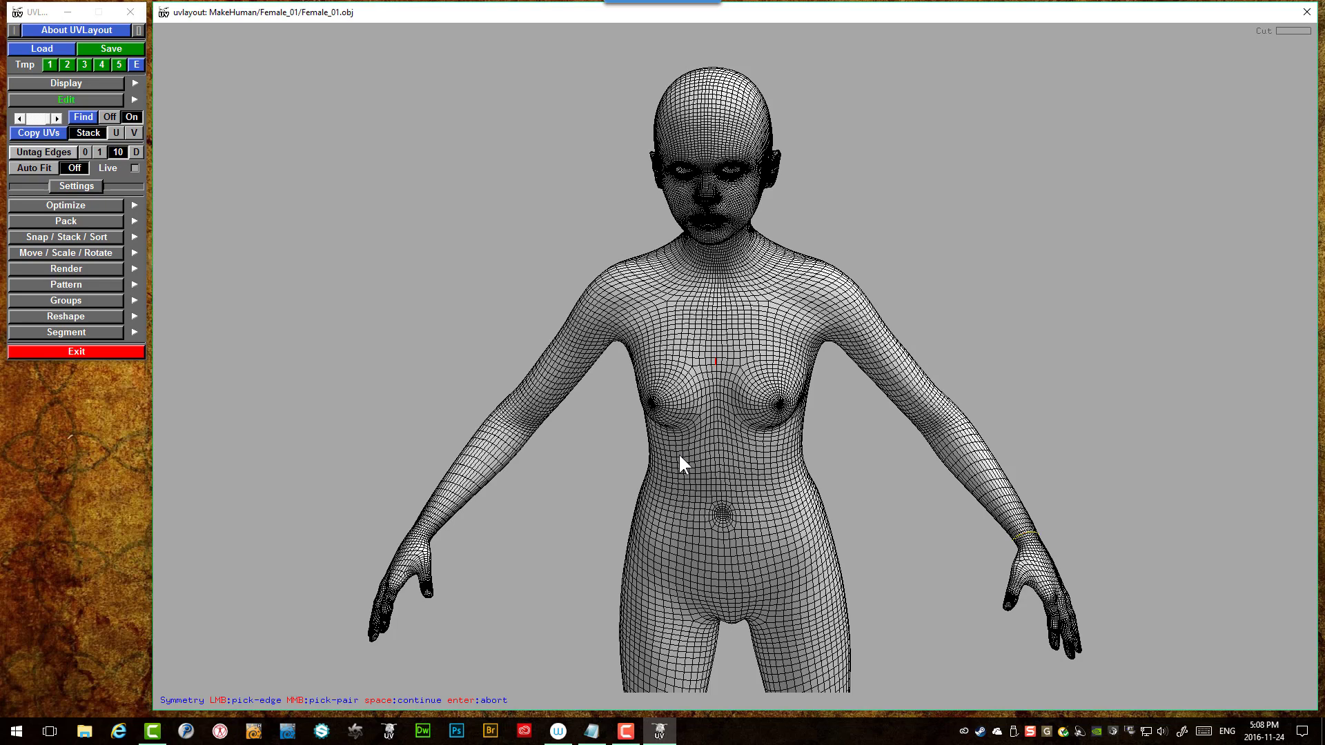
key(space)
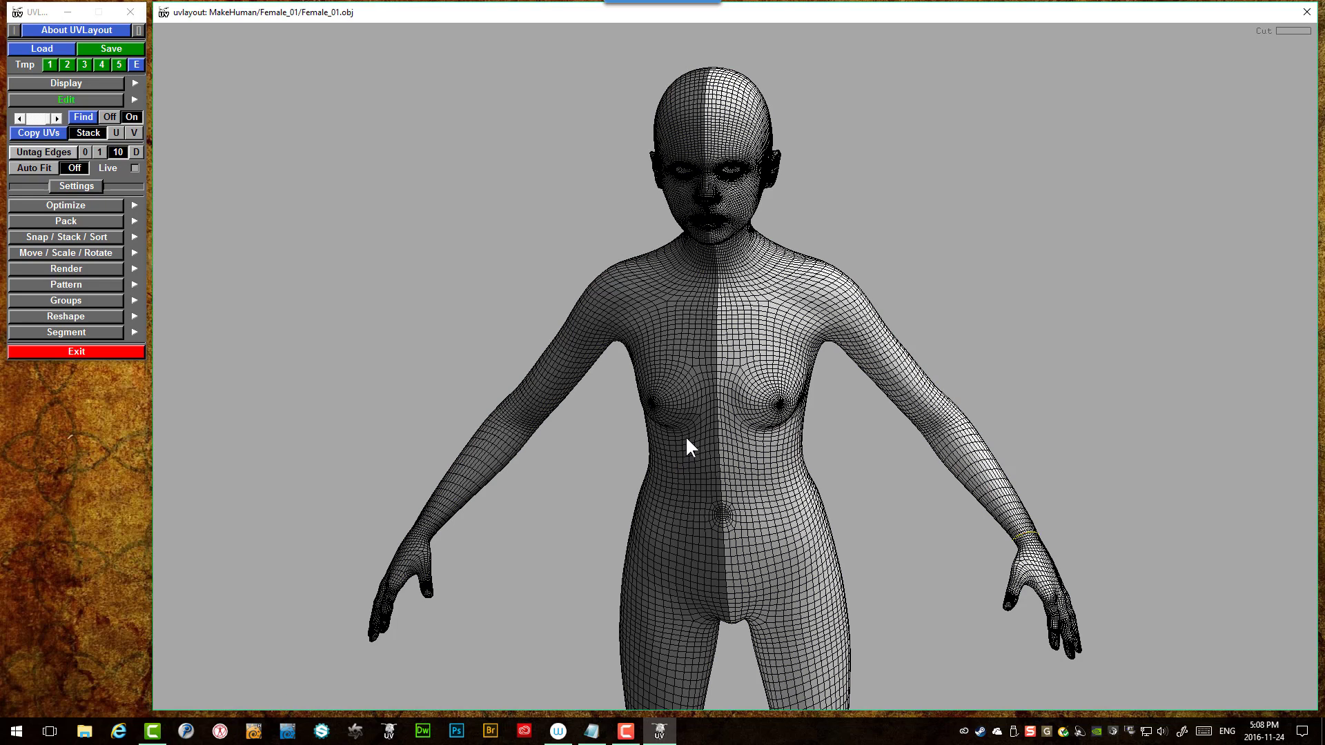
drag(577, 428, 585, 390)
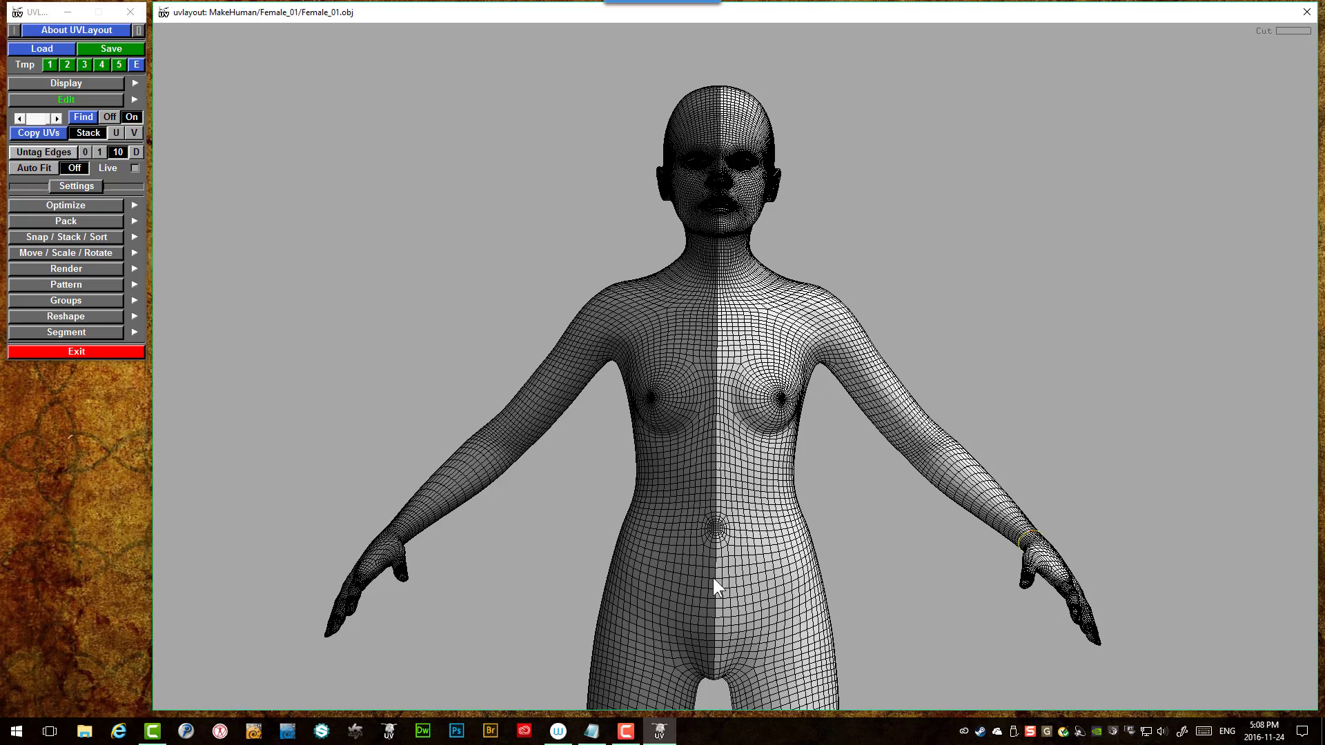
drag(715, 576, 706, 625)
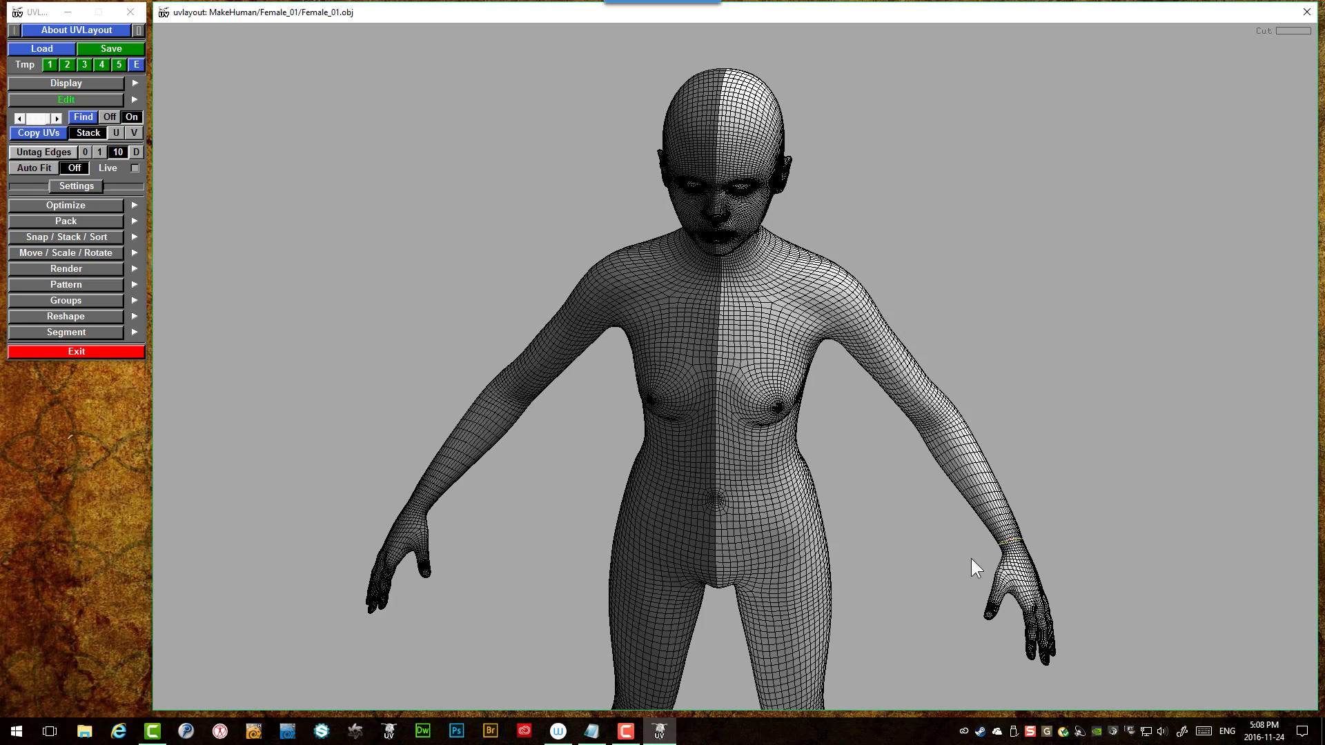
scroll(985, 549, up, 10)
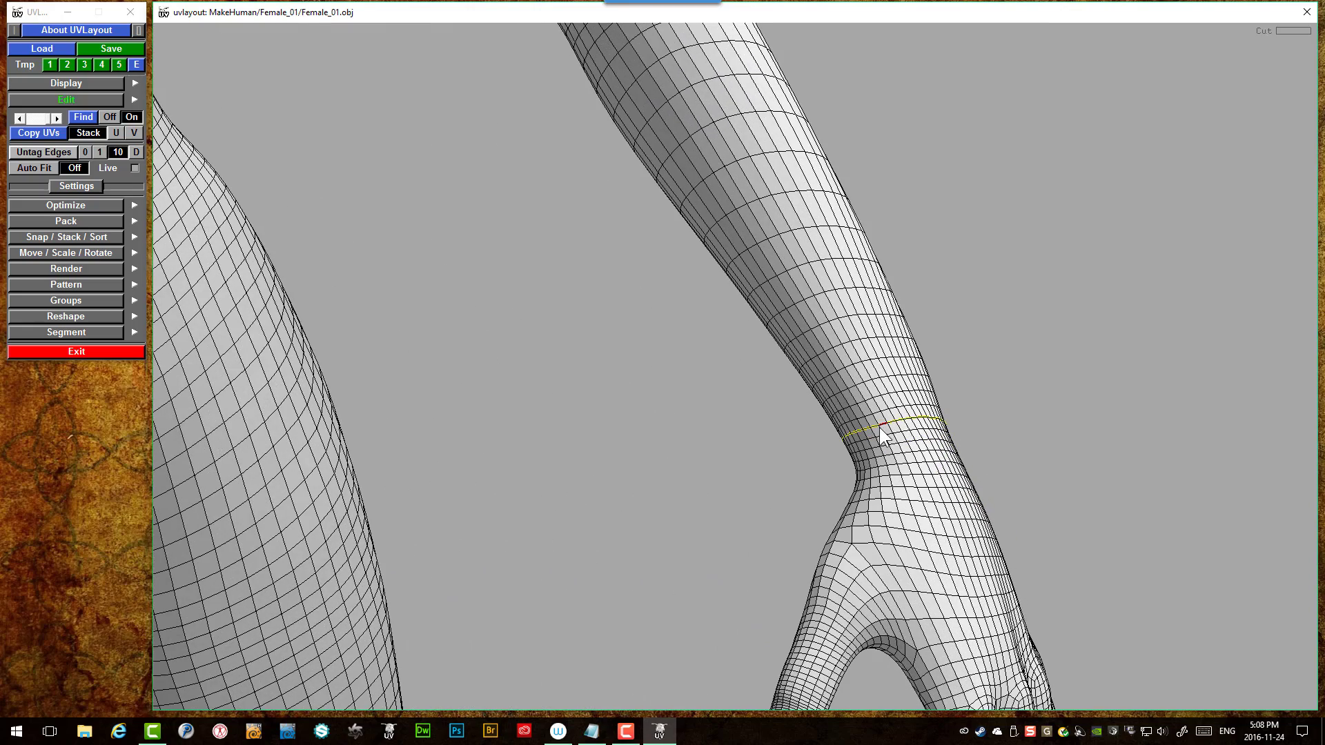
- Clear the stray seam marks on the wrist and re-cut its full edge loop
key(w)
drag(895, 441, 848, 462)
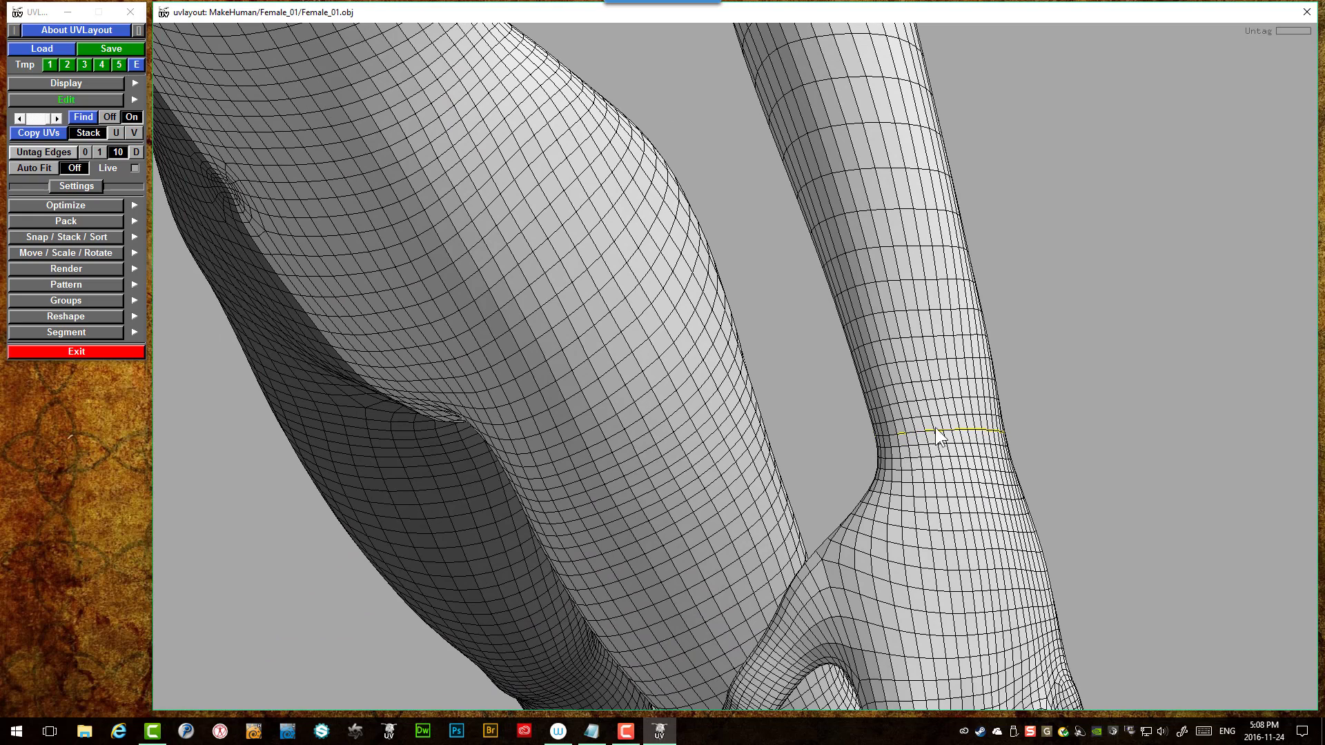
key(w)
key(w)
key(w)
key(w)
key(c)
- Cut the loop around the other wrist, undoing a mistaken forearm seam
drag(566, 348, 629, 325)
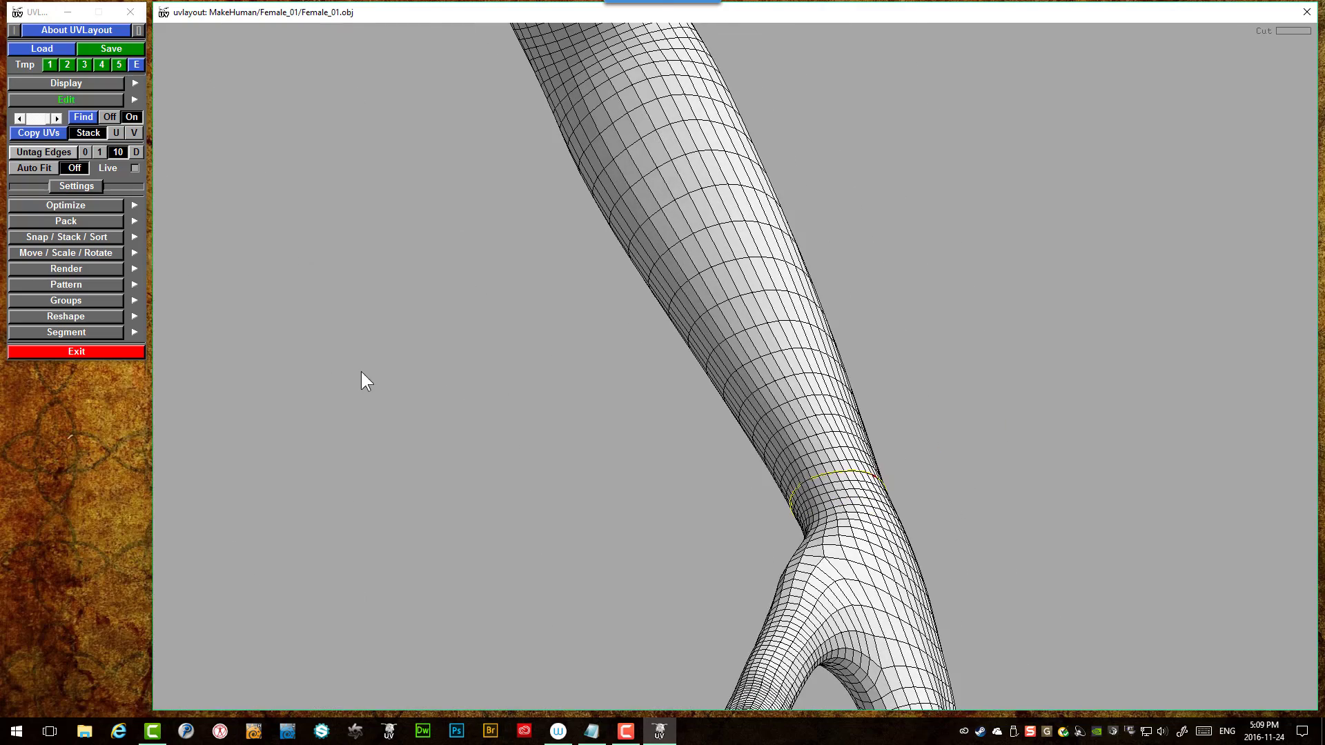
drag(358, 370, 358, 238)
middle_drag(358, 238, 511, 276)
right_drag(511, 276, 520, 225)
drag(519, 222, 539, 270)
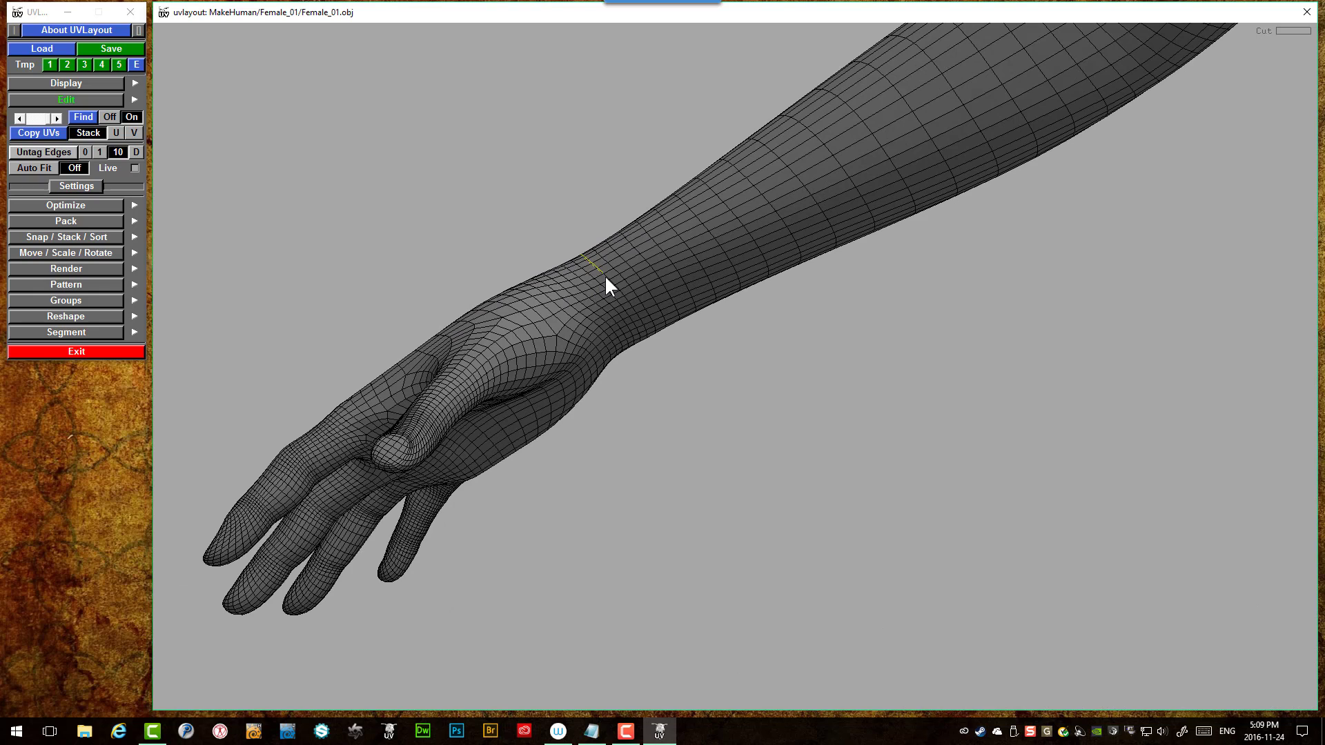
key(c)
key(c)
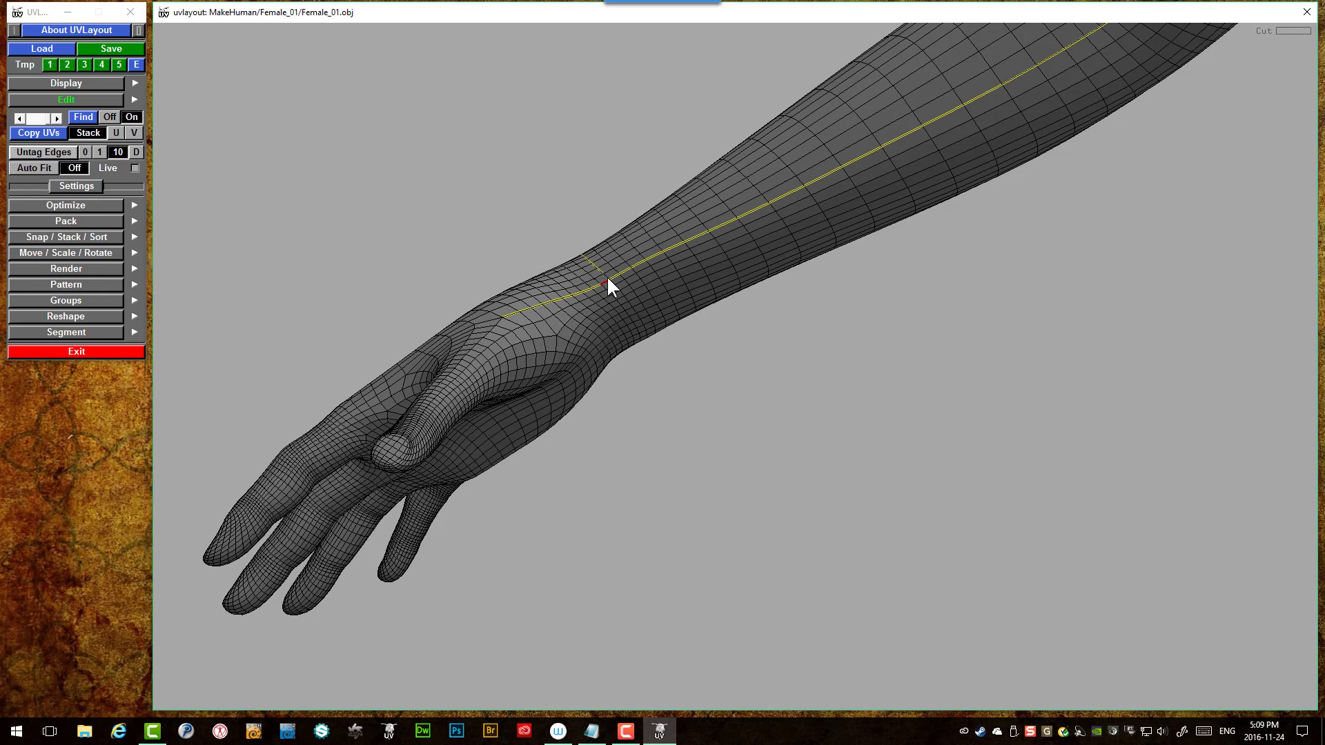
key(w)
key(w)
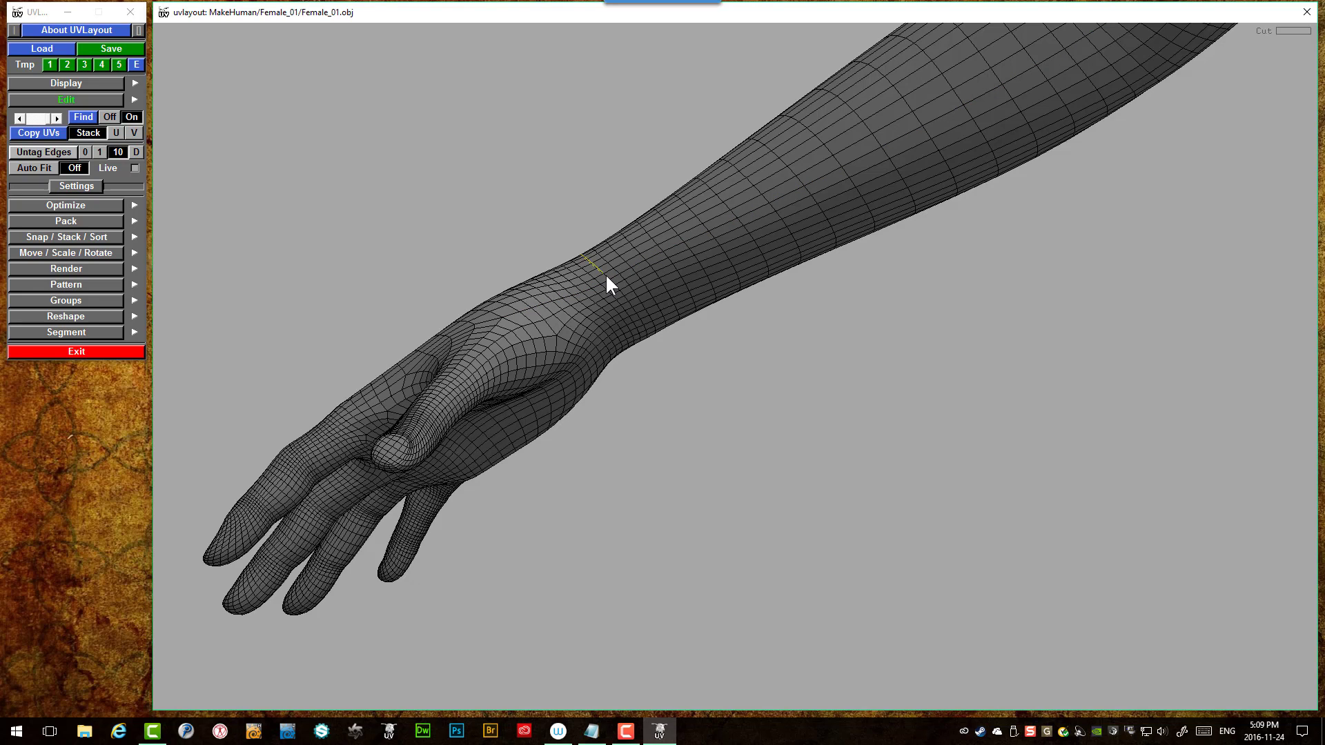
key(c)
key(c)
- Detach both hands from the arms at their wrist seams
drag(603, 275, 1277, 442)
right_drag(1275, 433, 1324, 449)
right_drag(1021, 408, 904, 384)
drag(903, 404, 878, 359)
right_drag(880, 361, 842, 374)
scroll(844, 382, down, 6)
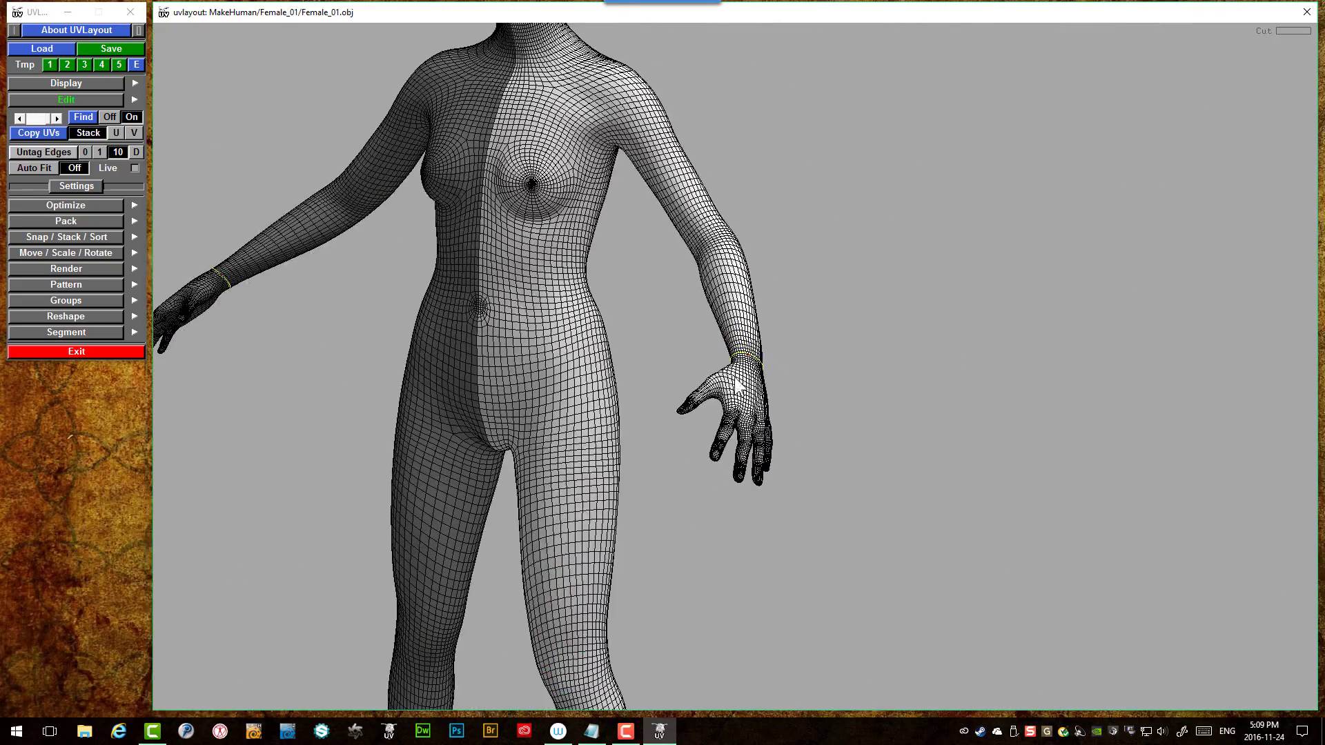
key(Return)
key(Return)
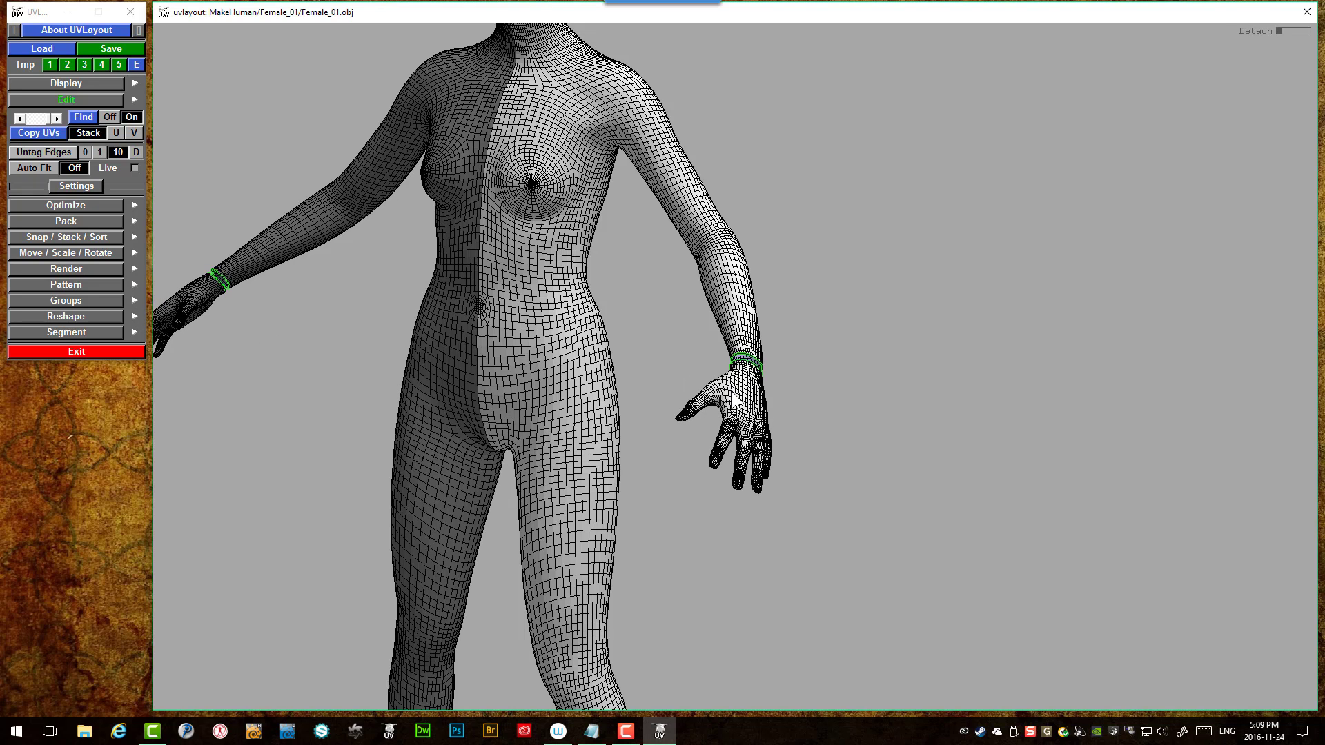
- Move the two detached hands off to the left, clear of the body
drag(733, 393, 737, 417)
middle_drag(736, 412, 136, 442)
key(space)
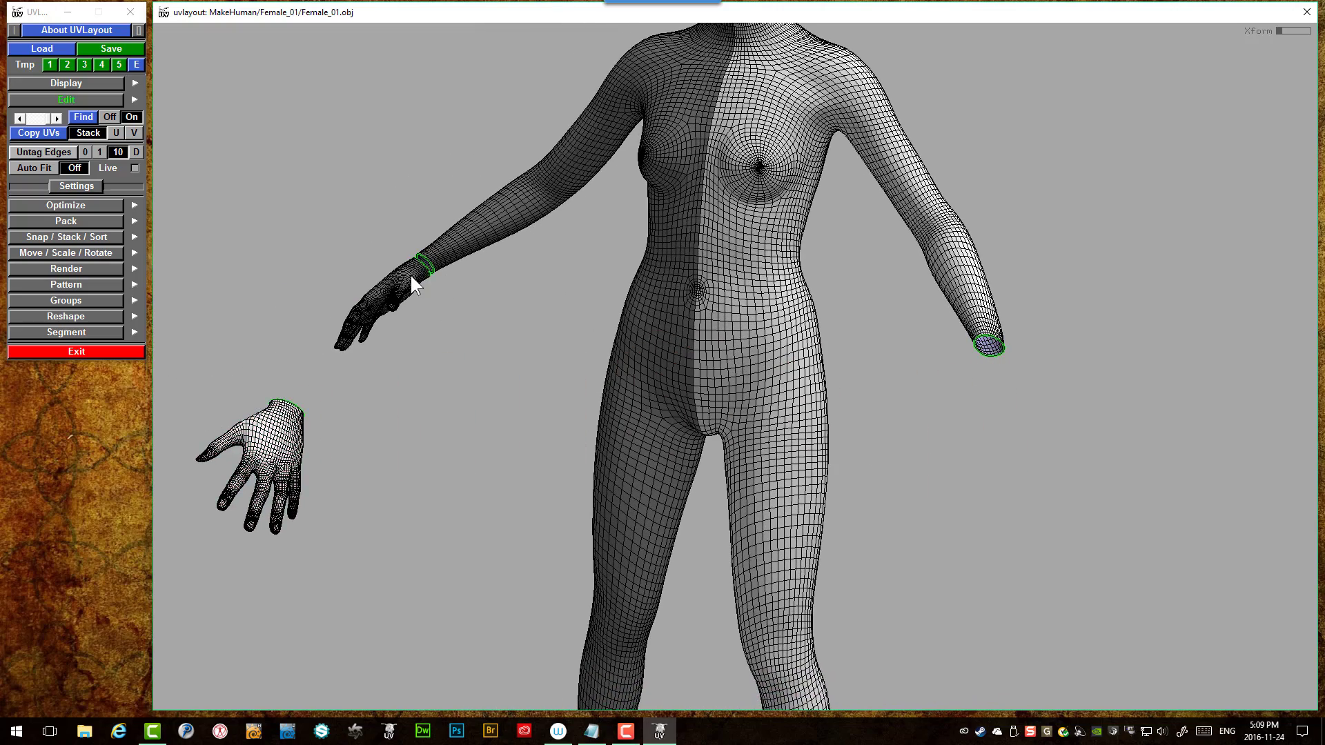
drag(408, 282, 233, 277)
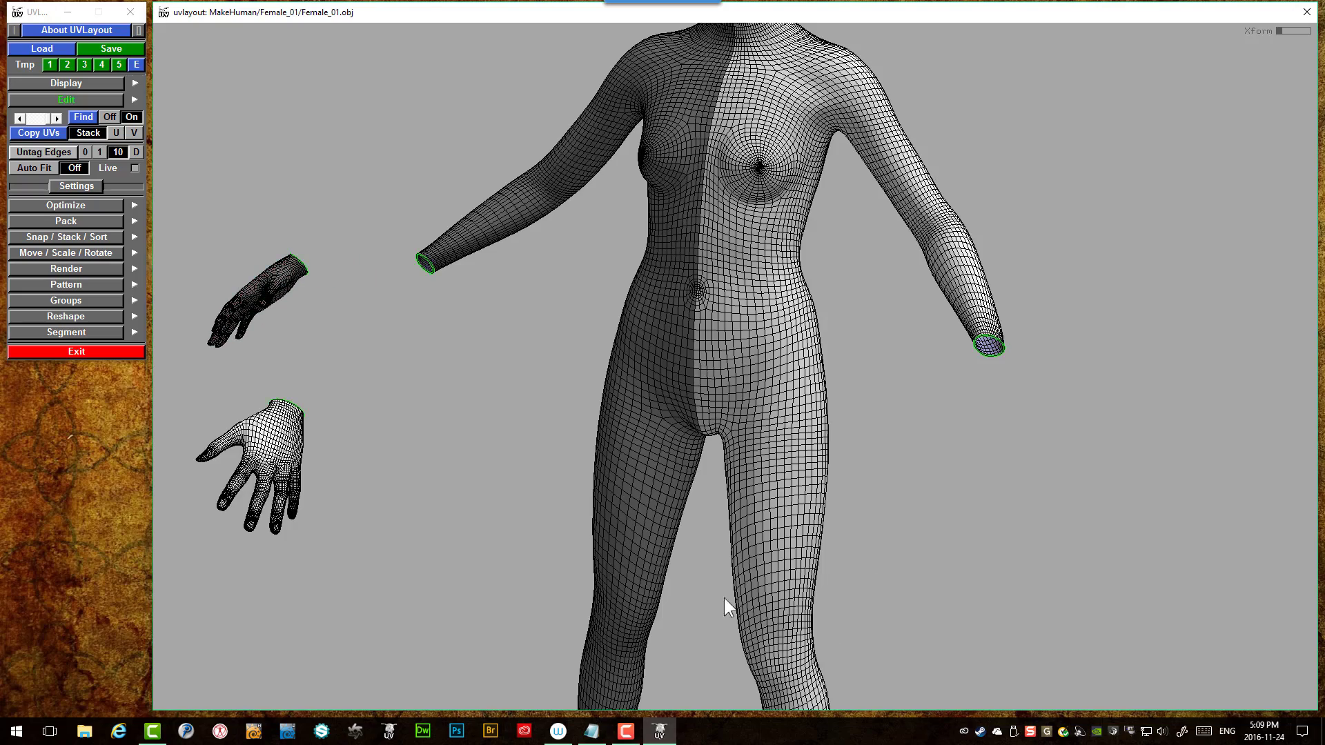
right_drag(718, 594, 722, 564)
middle_drag(722, 565, 770, 460)
right_drag(770, 460, 824, 470)
- Cut seam loops around both ankles, replacing a mistaken leg seam, and detach both feet
scroll(722, 458, up, 2)
scroll(698, 414, up, 4)
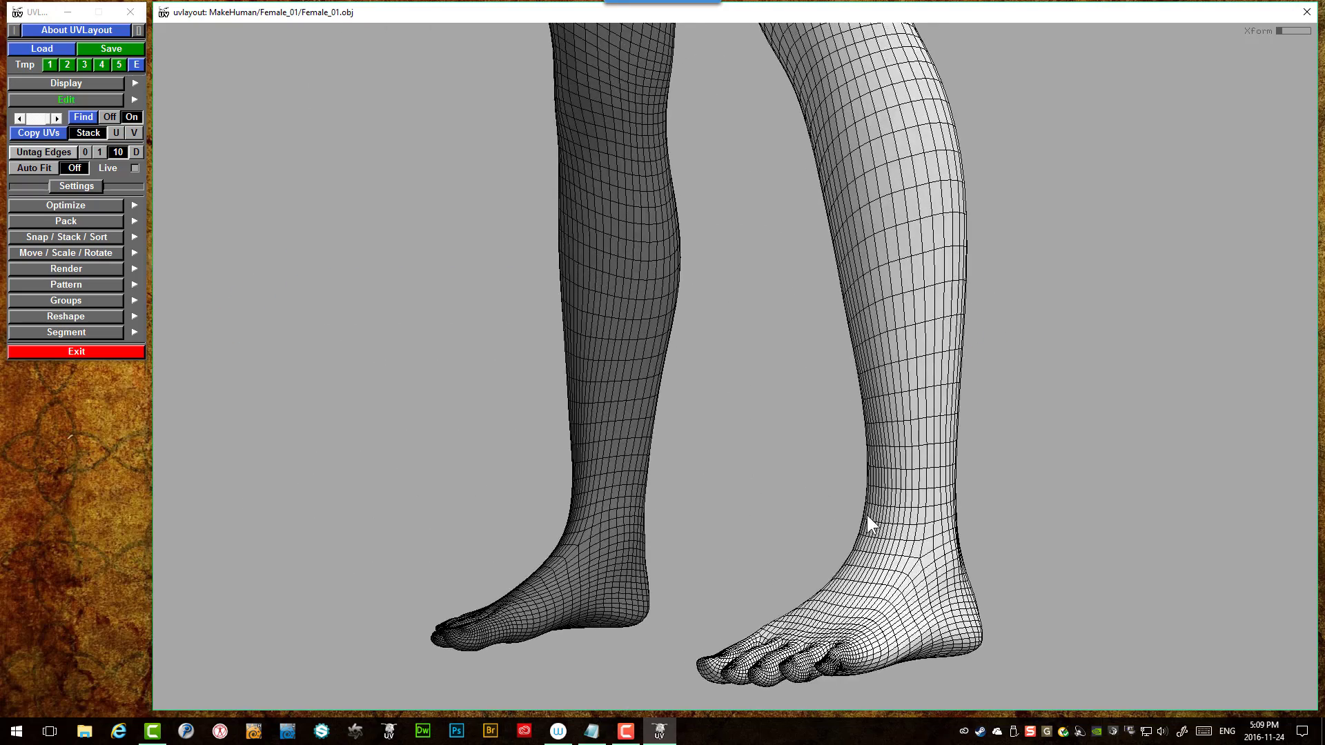
drag(931, 512, 904, 512)
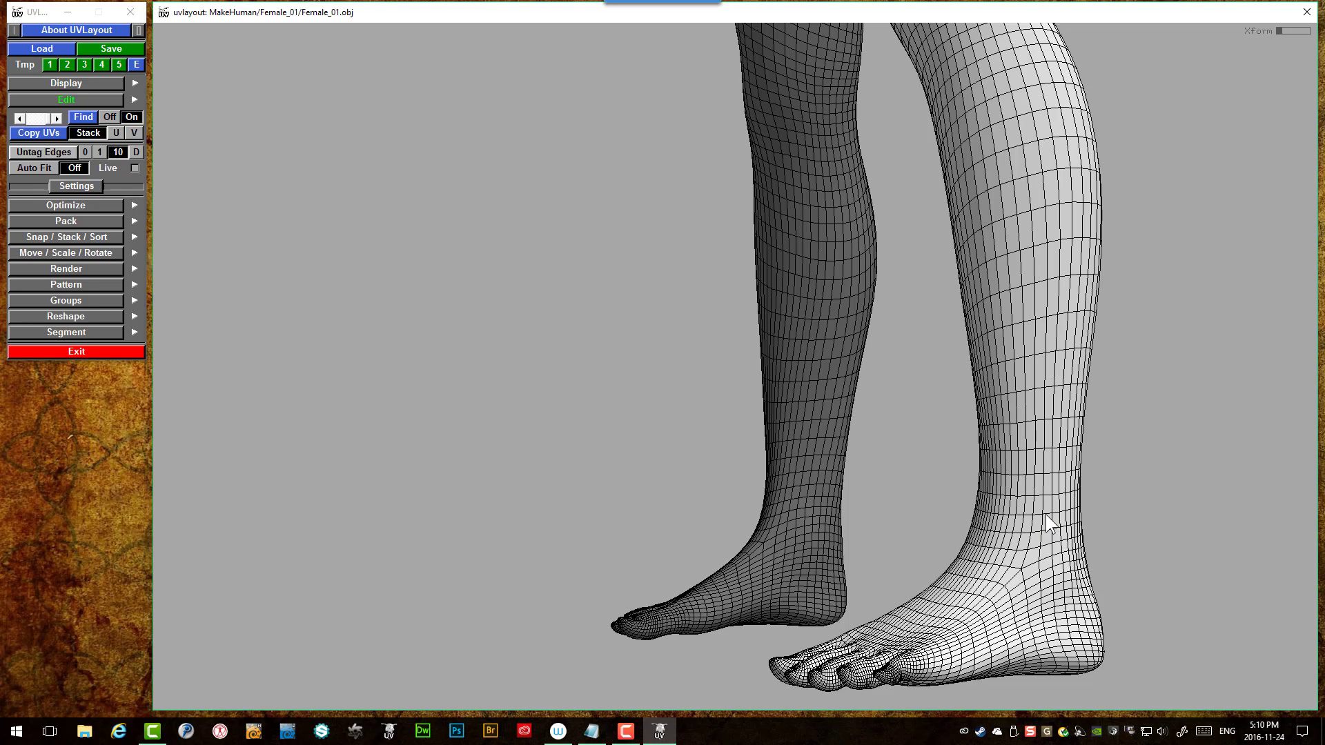
key(c)
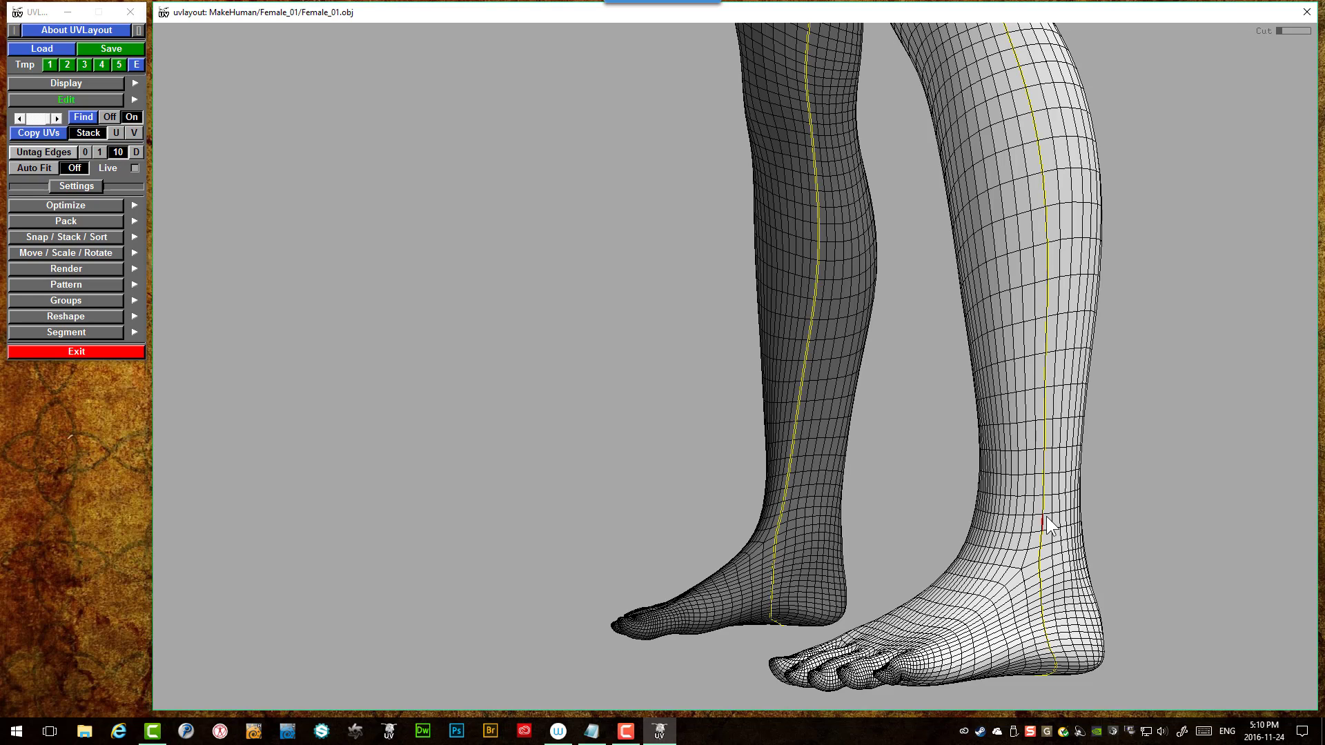
key(ctrl+z)
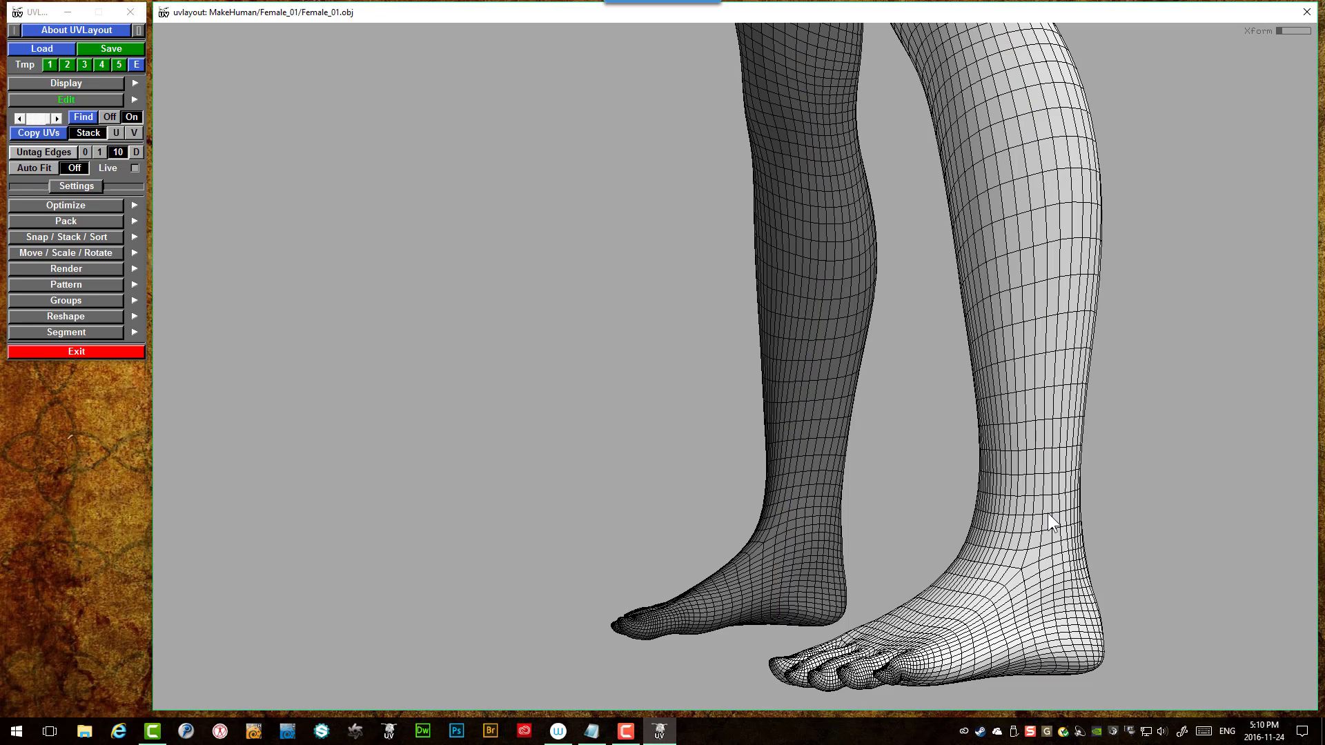
key(c)
scroll(1031, 523, down, 1)
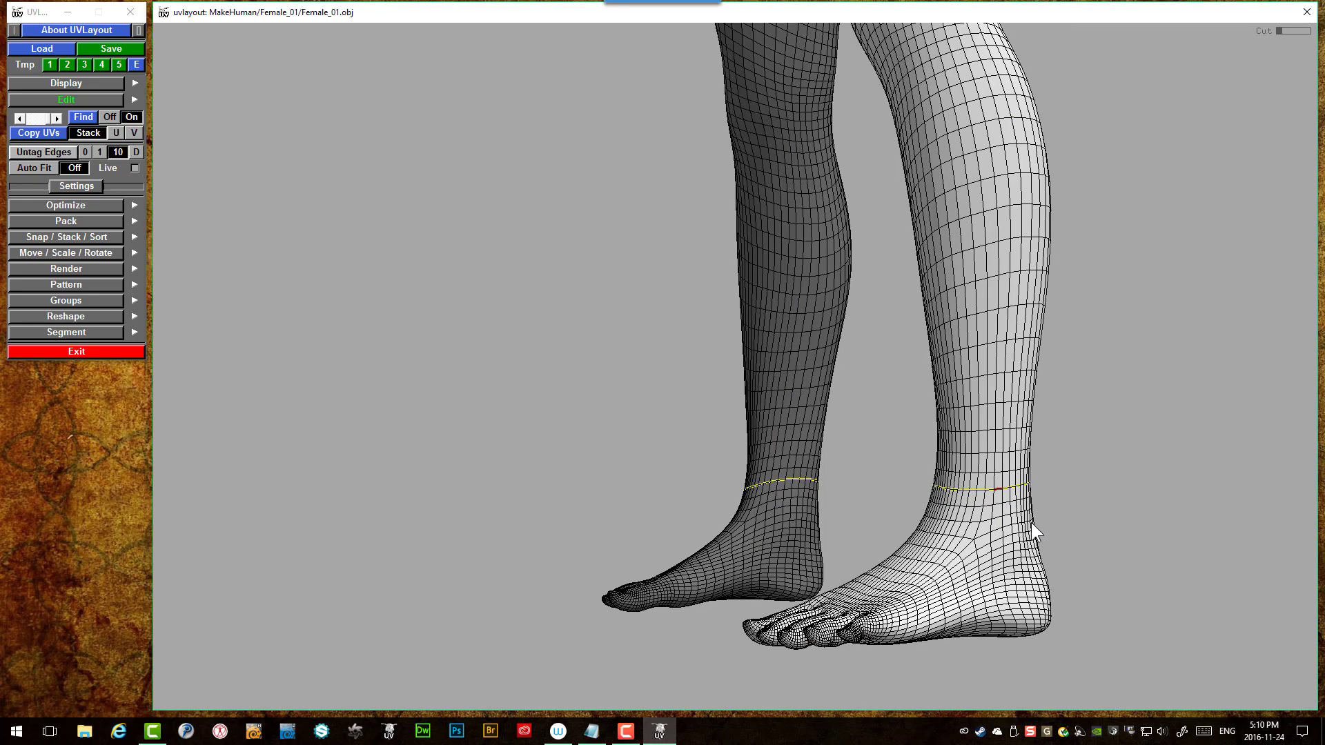
key(Return)
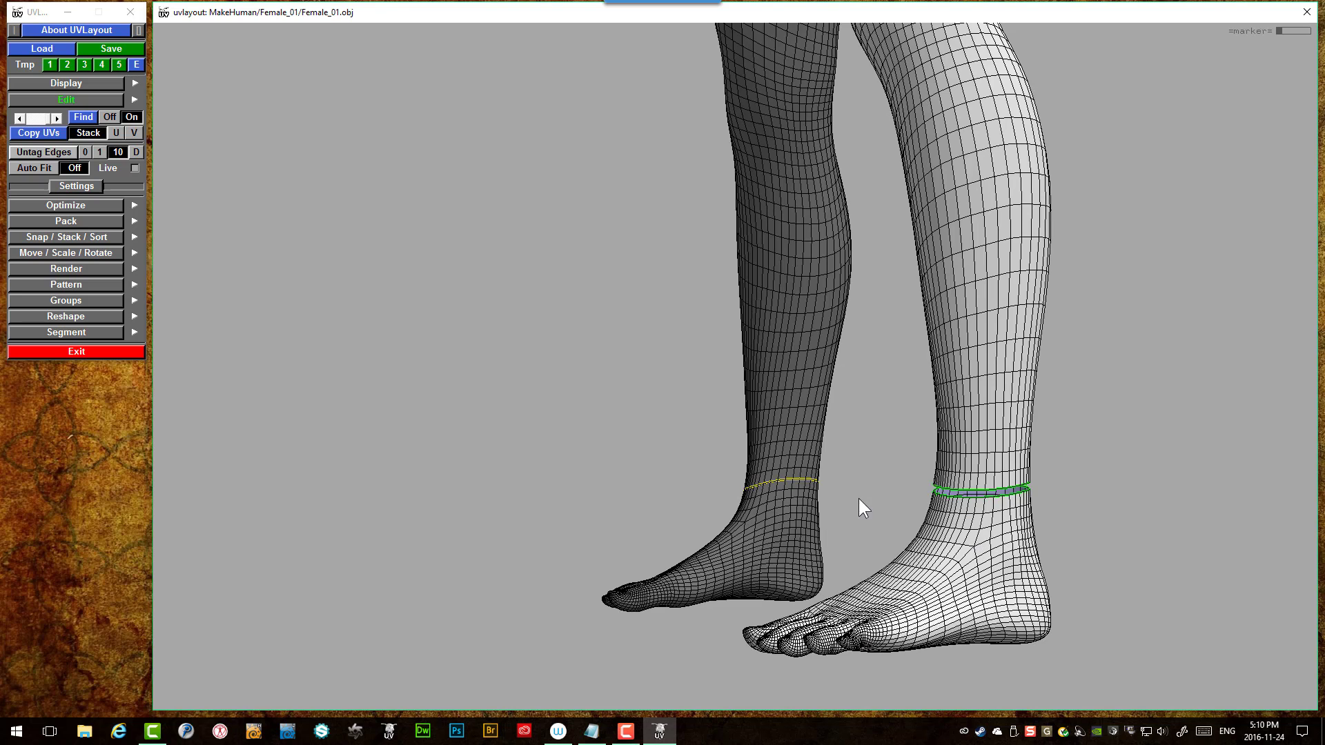
key(Return)
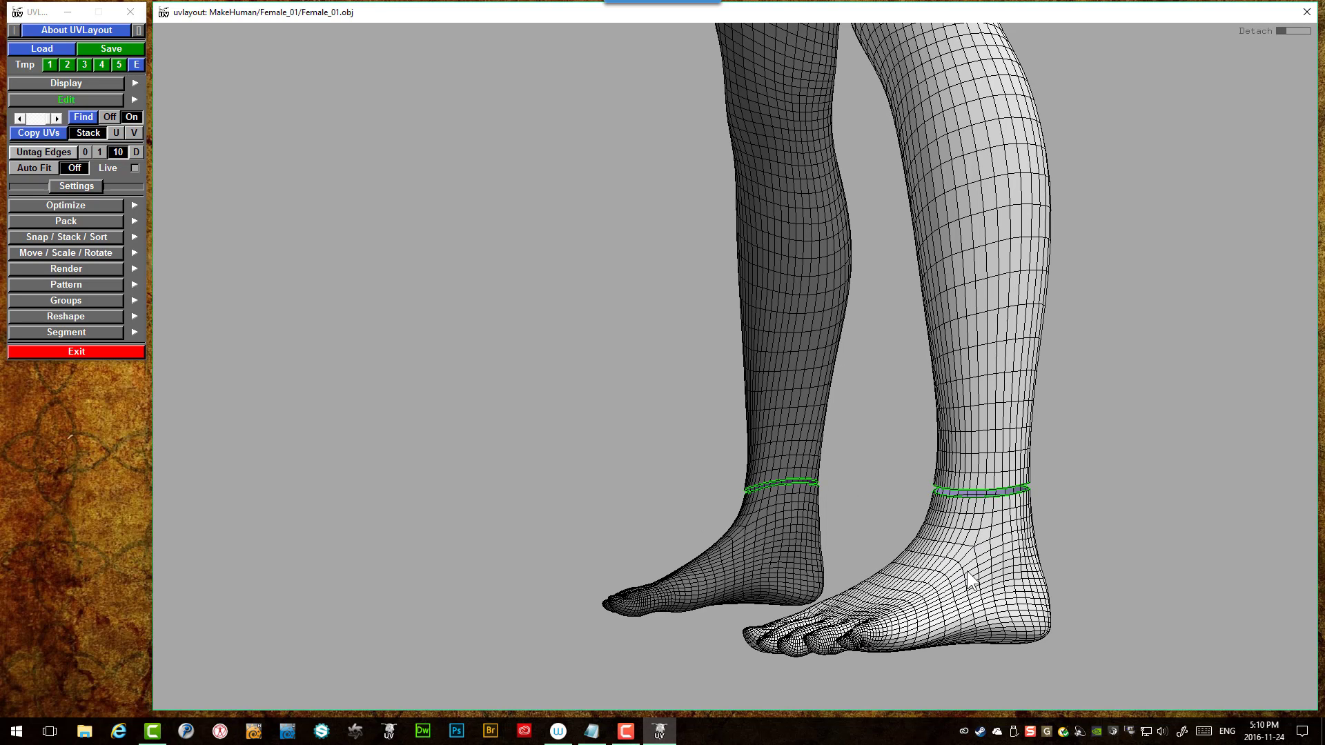
- Move the two detached feet below the legs and set them side by side
right_drag(965, 569, 749, 381)
mouse_move(748, 381)
mouse_down()
mouse_move(811, 369)
mouse_move(769, 387)
mouse_up()
key(space)
middle_drag(655, 362, 467, 598)
key(space)
middle_drag(388, 321, 373, 673)
right_drag(381, 524, 519, 18)
- Mark a cut loop around the neck and split the head off along it
scroll(598, 60, down, 6)
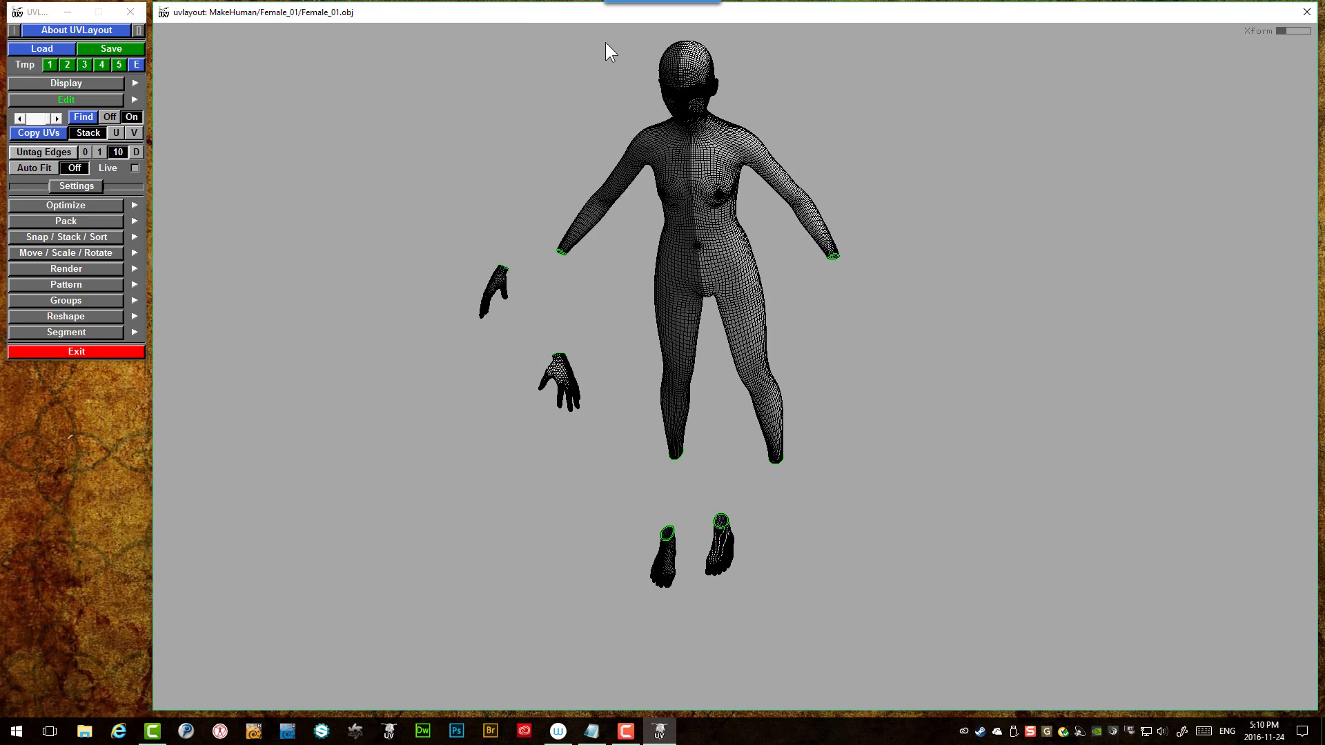
scroll(703, 164, up, 3)
scroll(702, 163, up, 6)
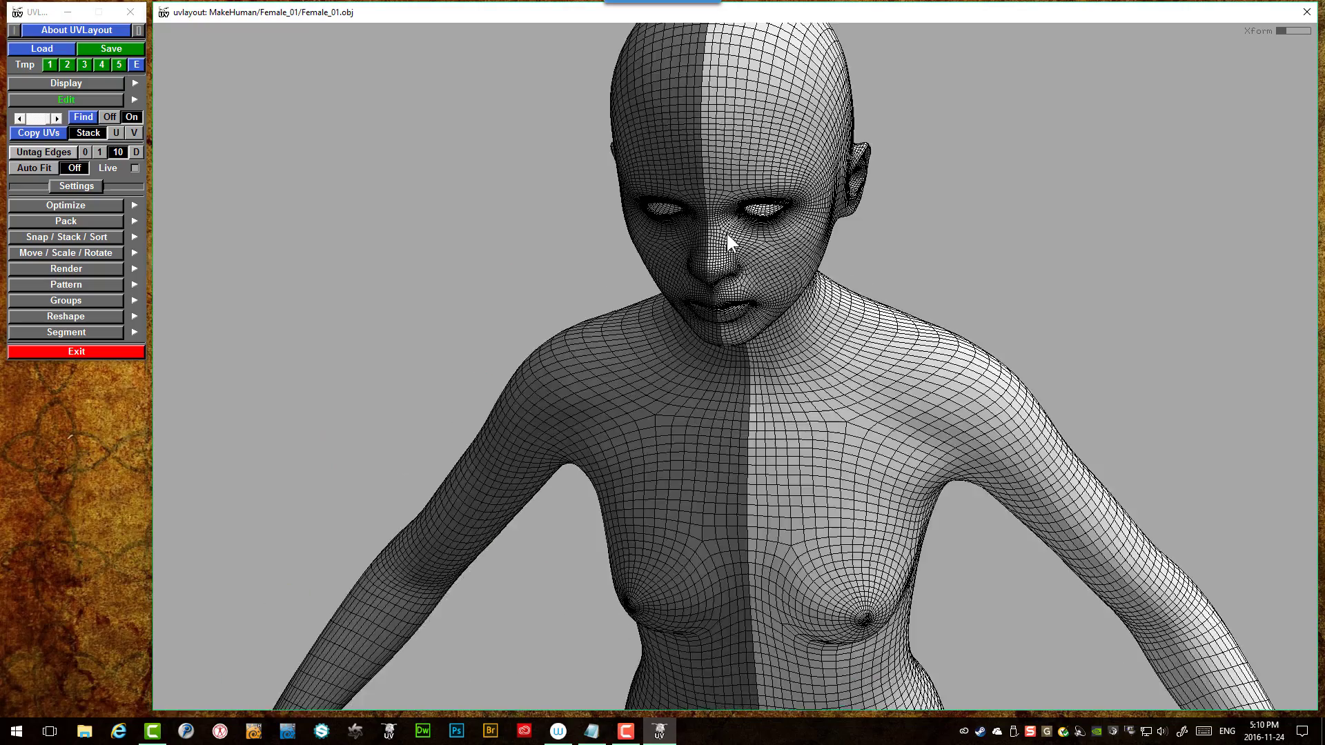
drag(727, 233, 763, 228)
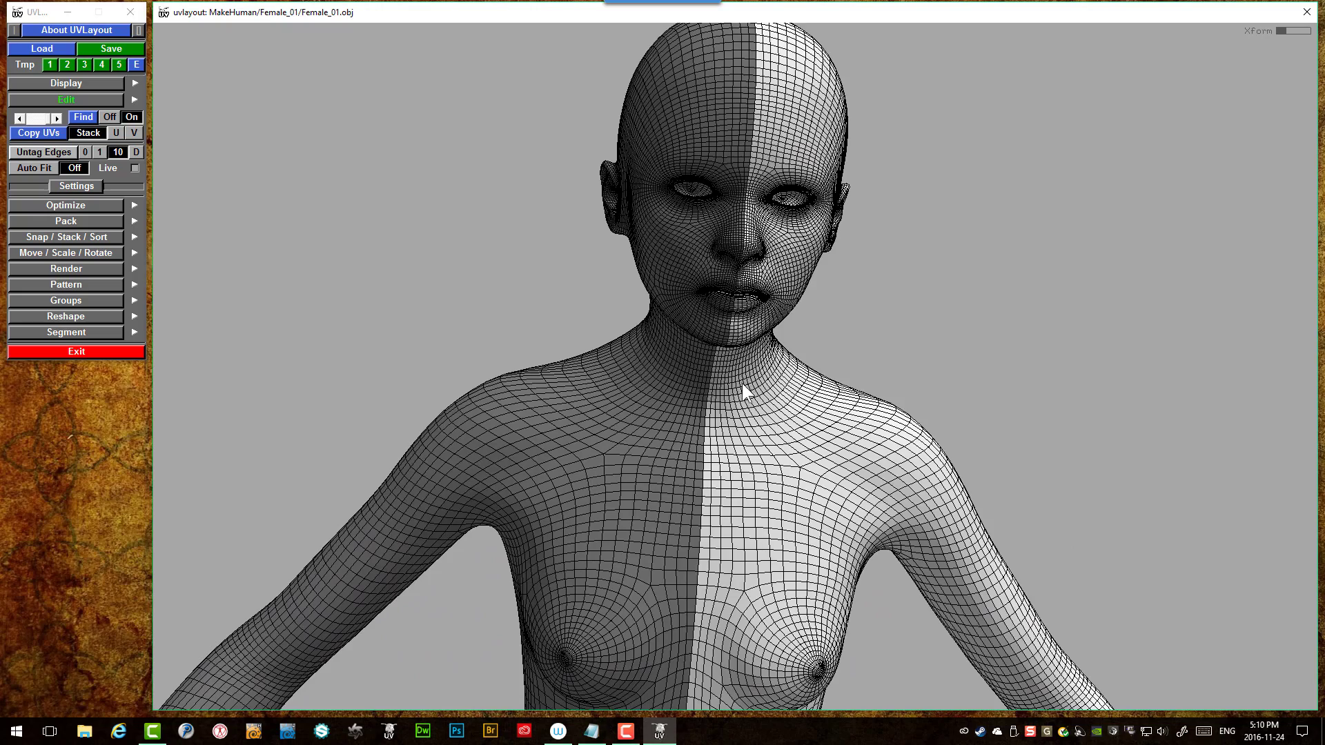
scroll(732, 393, up, 3)
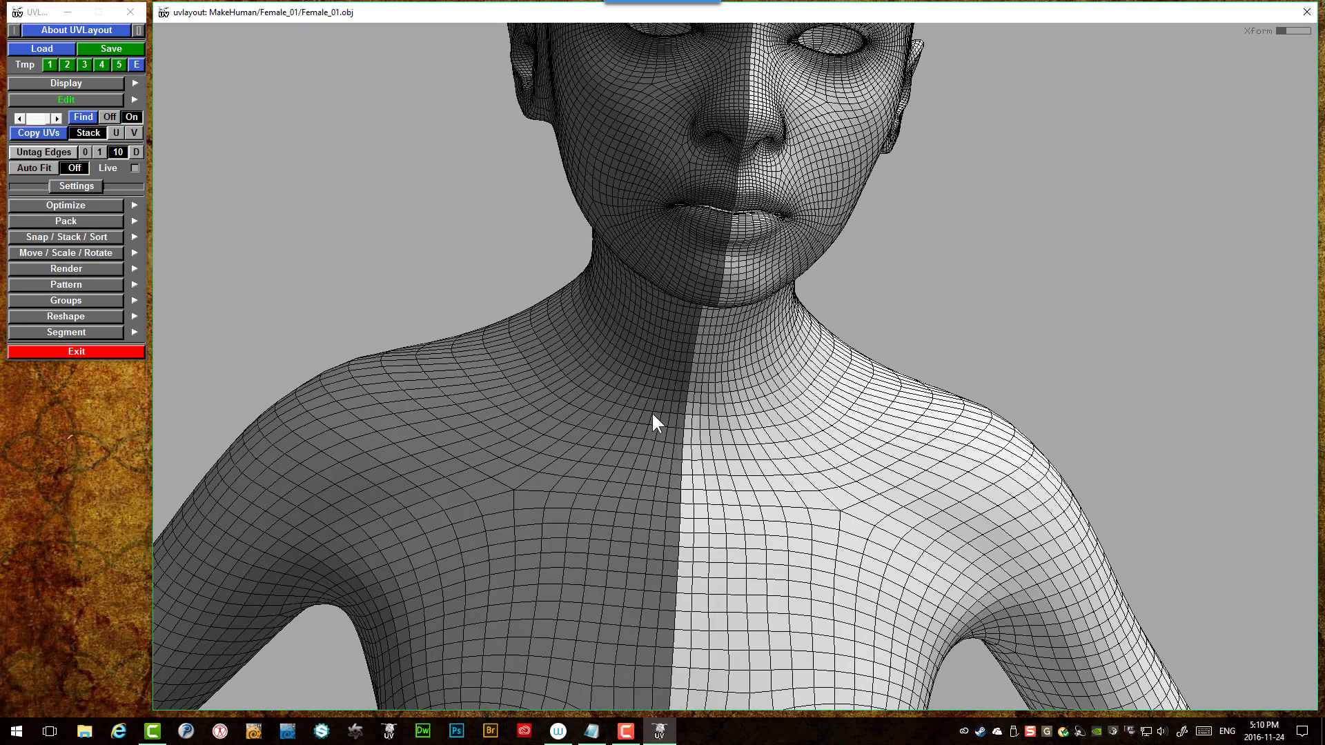
scroll(715, 410, down, 3)
drag(714, 410, 689, 408)
scroll(682, 412, up, 3)
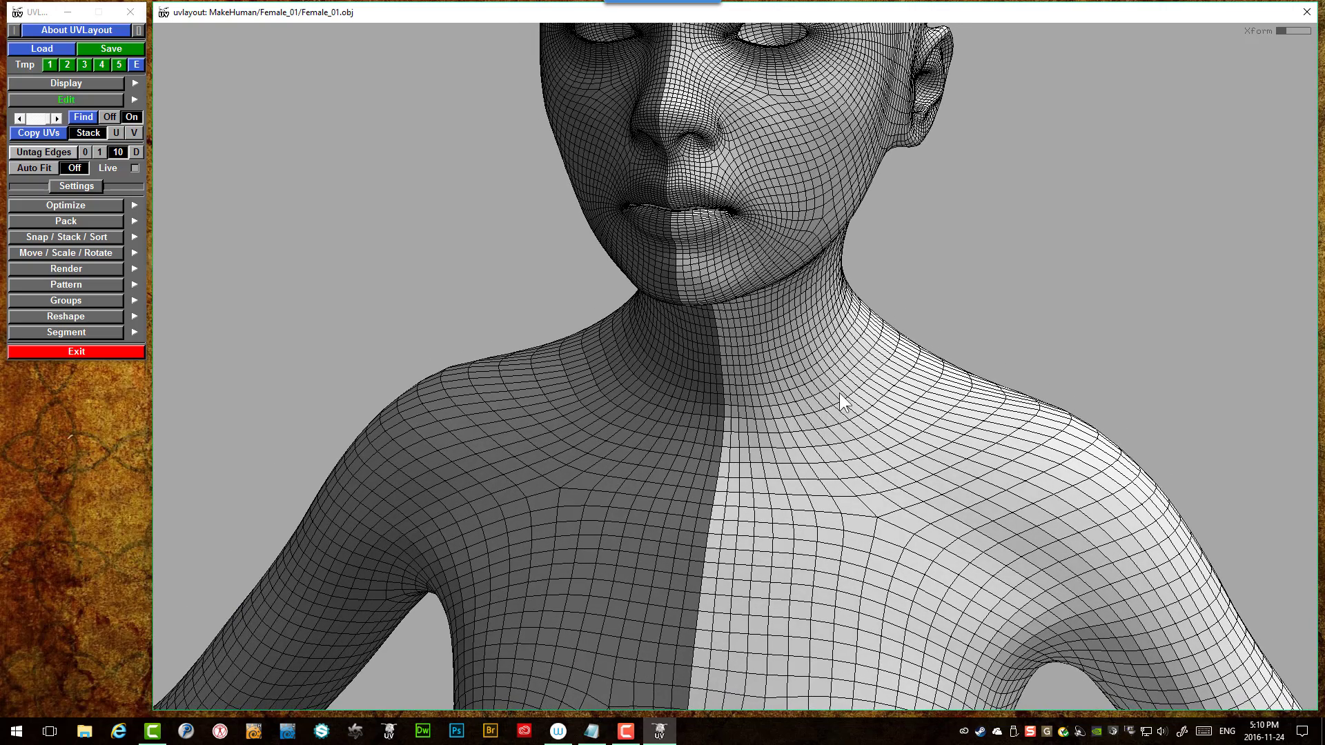
scroll(840, 394, down, 3)
scroll(765, 400, up, 3)
key(c)
key(Return)
- Pull the head away and move the body clear of the head and hands
scroll(713, 380, down, 3)
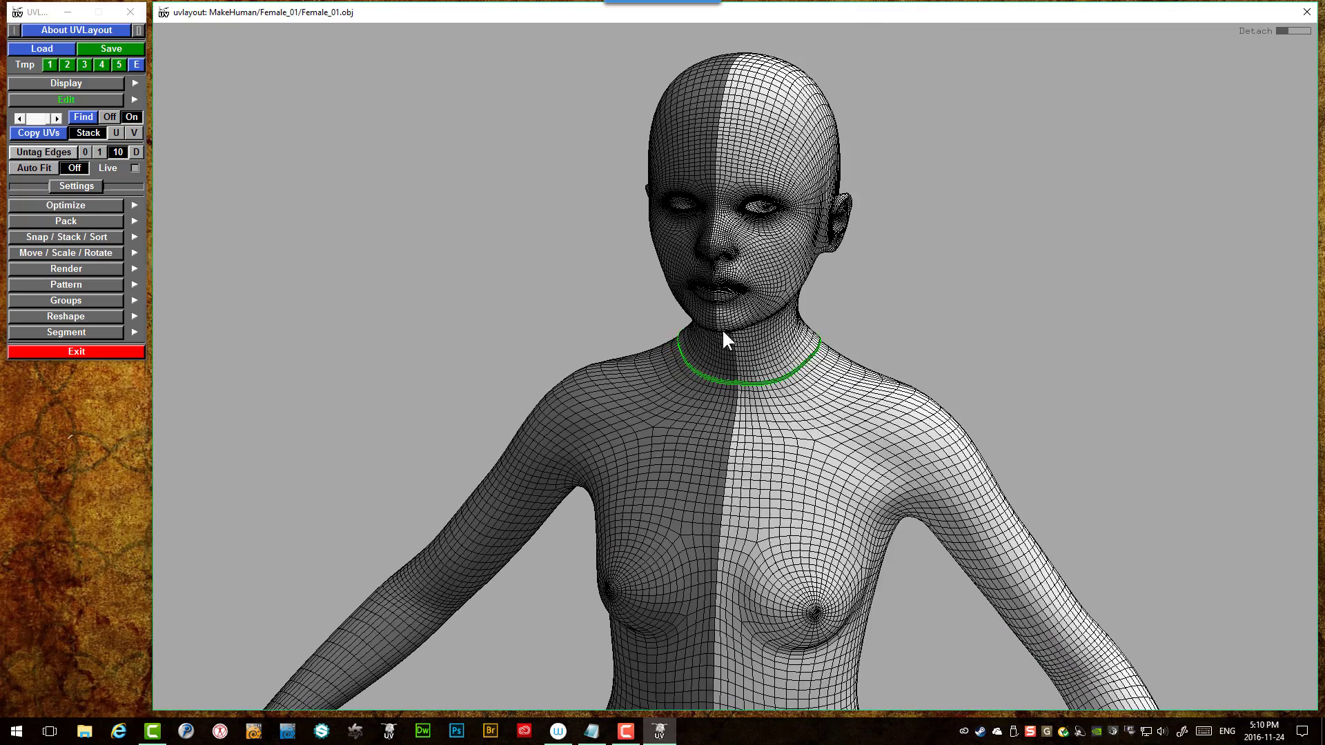
scroll(732, 292, down, 2)
middle_drag(733, 285, 285, 159)
scroll(722, 463, down, 5)
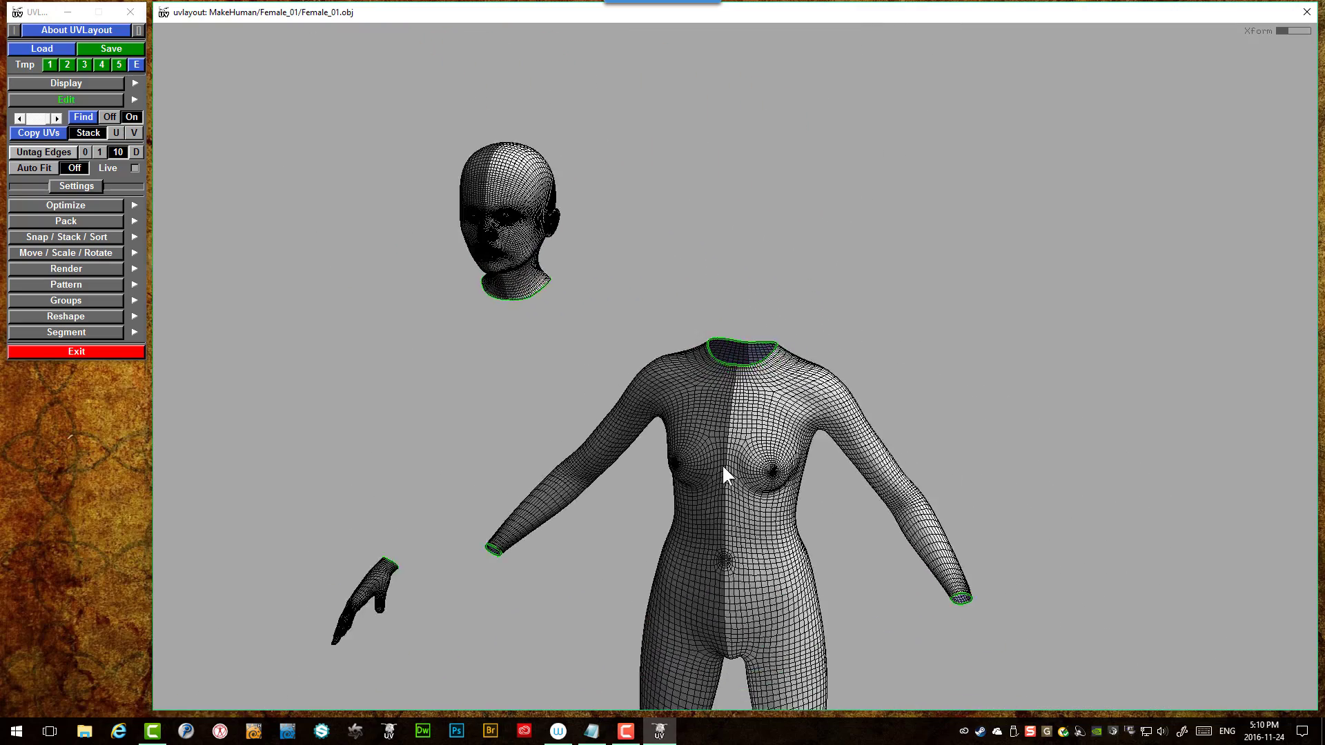
mouse_move(738, 442)
mouse_down()
mouse_move(751, 482)
mouse_move(740, 508)
mouse_move(739, 457)
mouse_up()
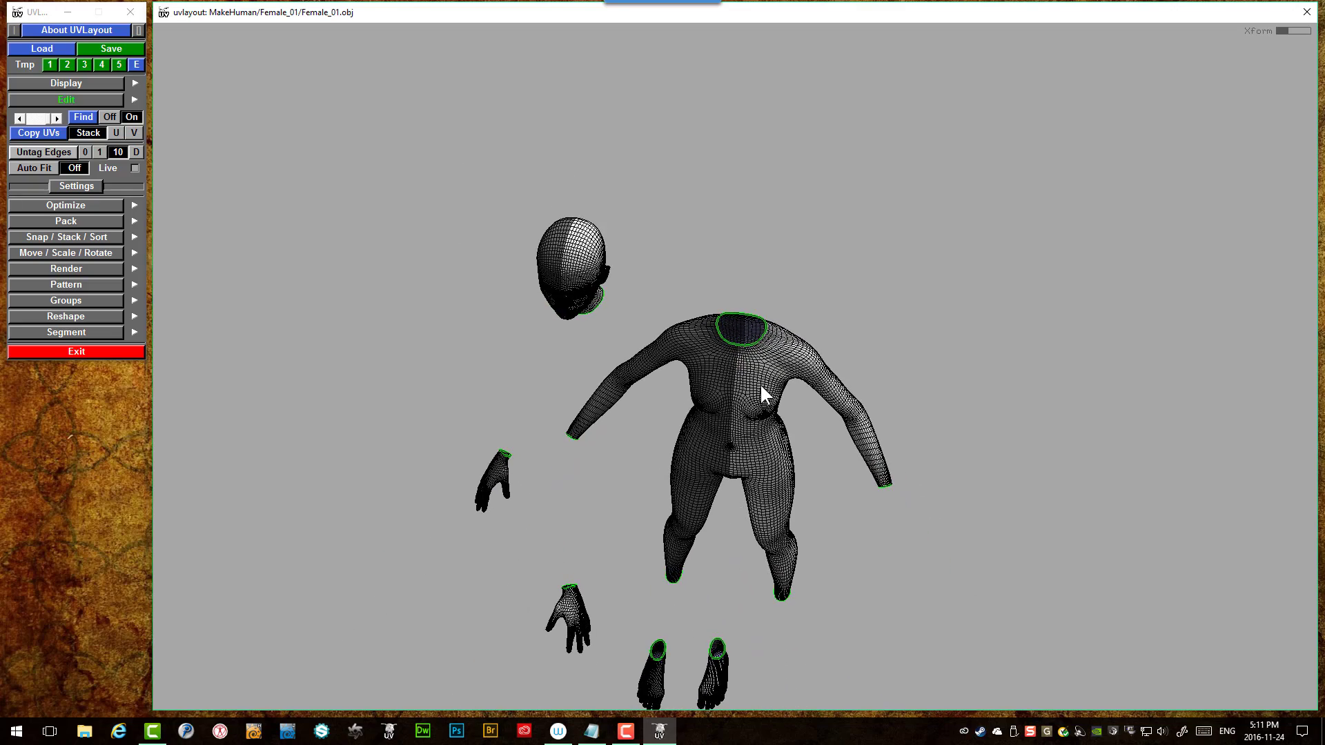
drag(760, 383, 727, 396)
scroll(731, 400, up, 1)
middle_drag(731, 401, 1012, 238)
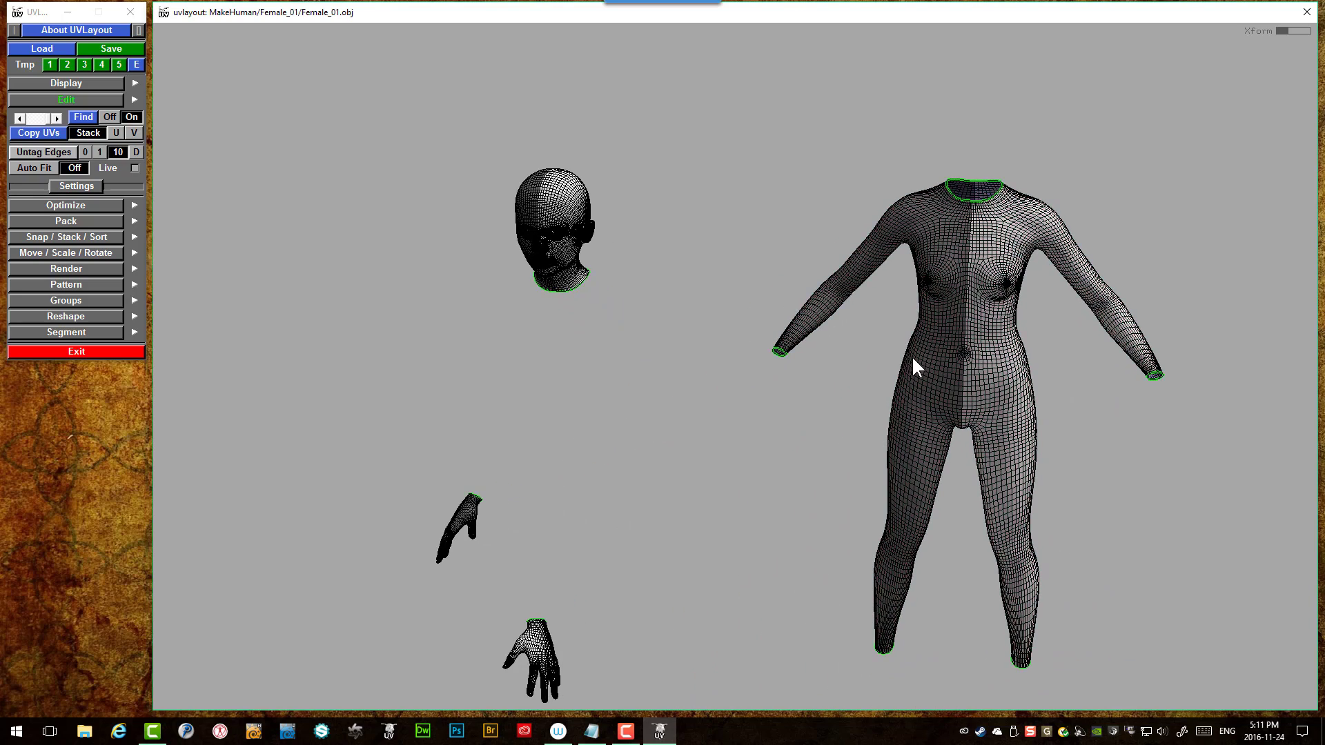
right_drag(906, 366, 787, 456)
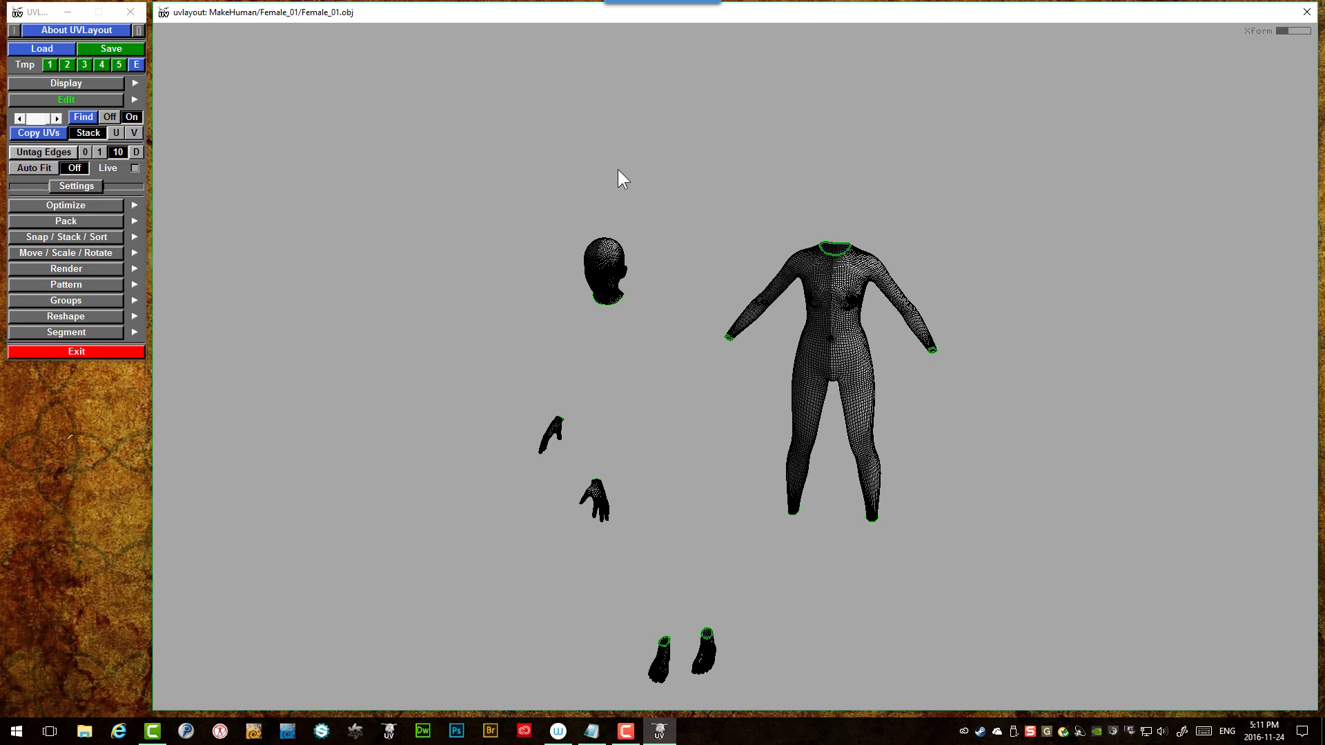
right_drag(835, 287, 778, 251)
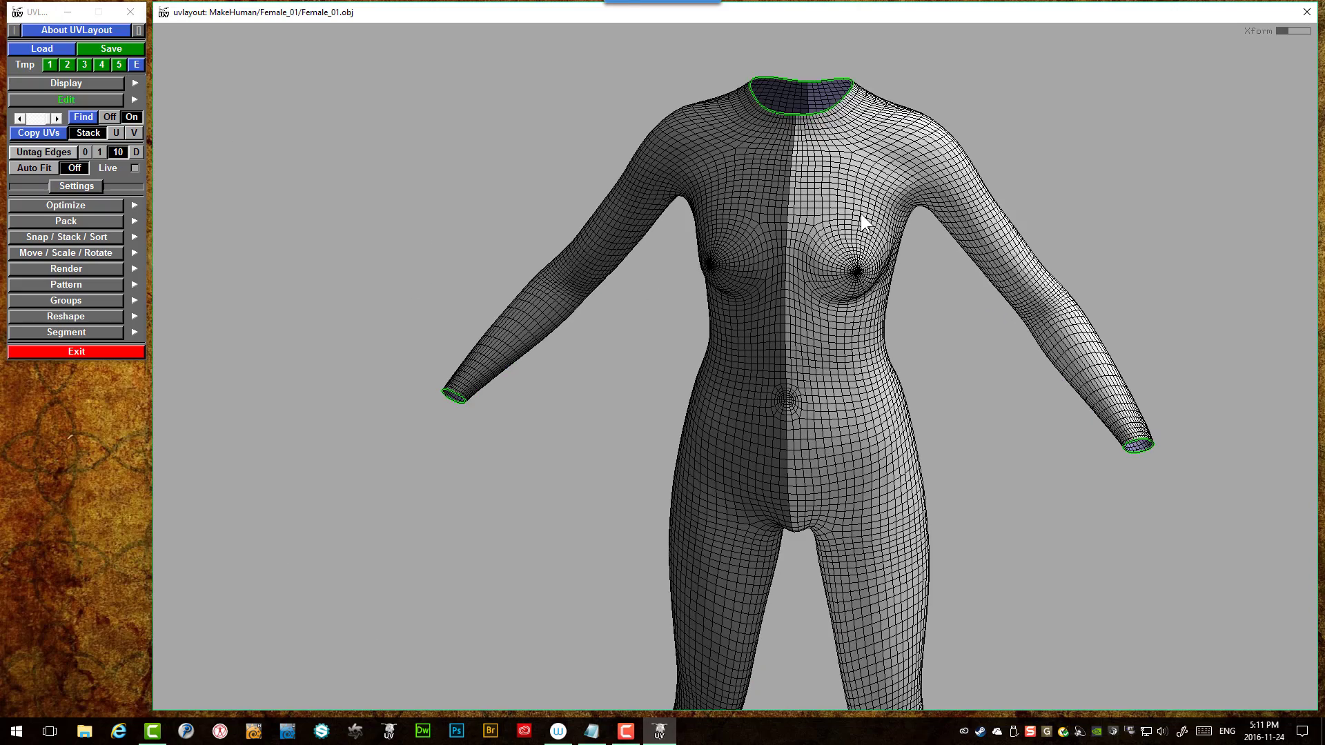
- Cut loops around both upper arms, split them off, and move the right arm away
mouse_move(781, 223)
mouse_down()
mouse_move(809, 212)
mouse_move(866, 227)
mouse_move(746, 222)
mouse_move(762, 211)
mouse_up()
scroll(954, 194, up, 4)
middle_drag(954, 195, 867, 229)
scroll(843, 249, up, 2)
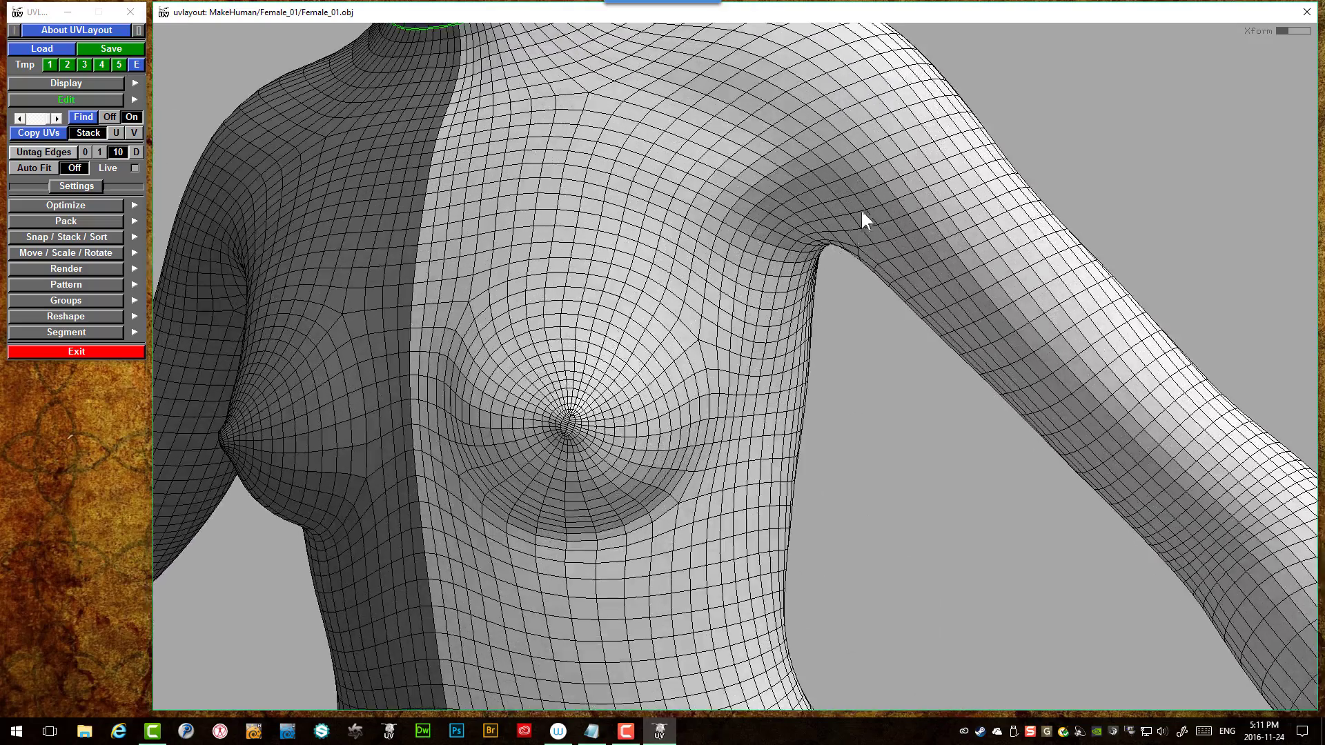
mouse_move(862, 203)
mouse_down()
mouse_move(873, 125)
mouse_move(871, 222)
mouse_up()
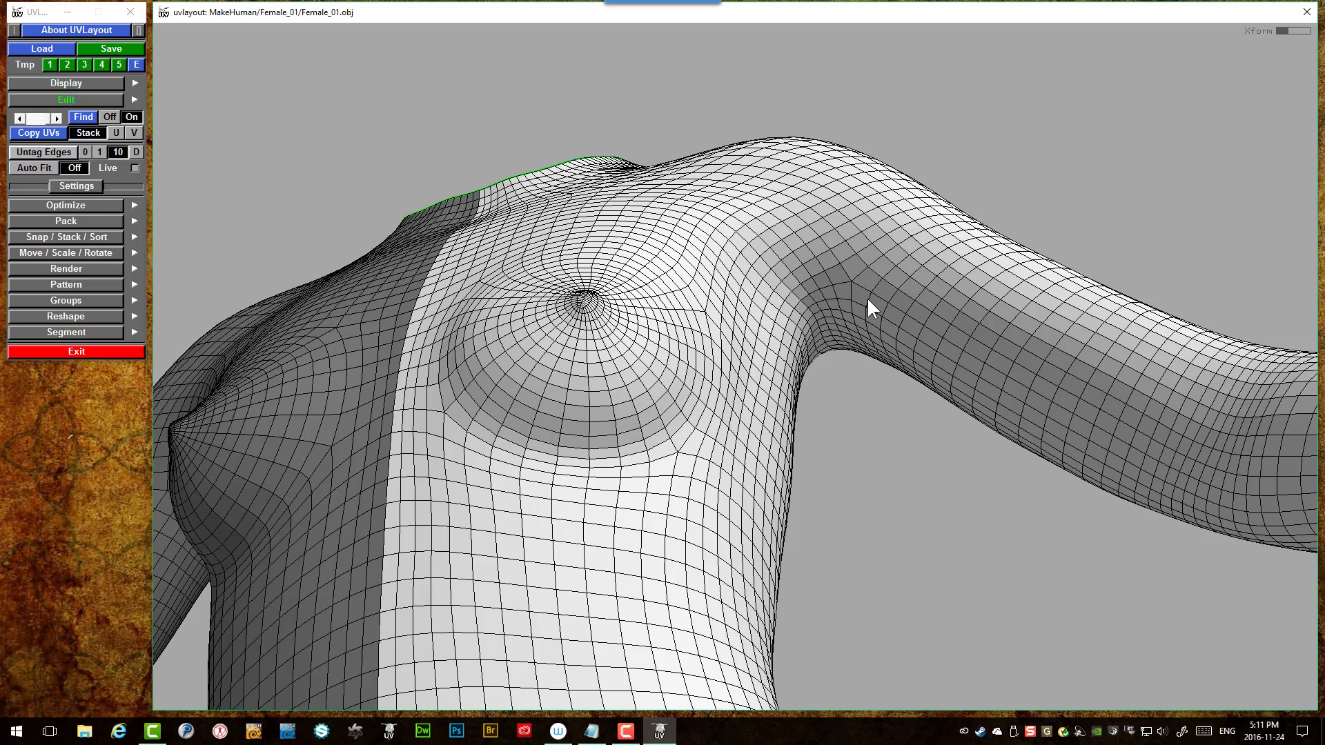
key(c)
drag(868, 288, 870, 345)
right_drag(869, 345, 867, 379)
key(Return)
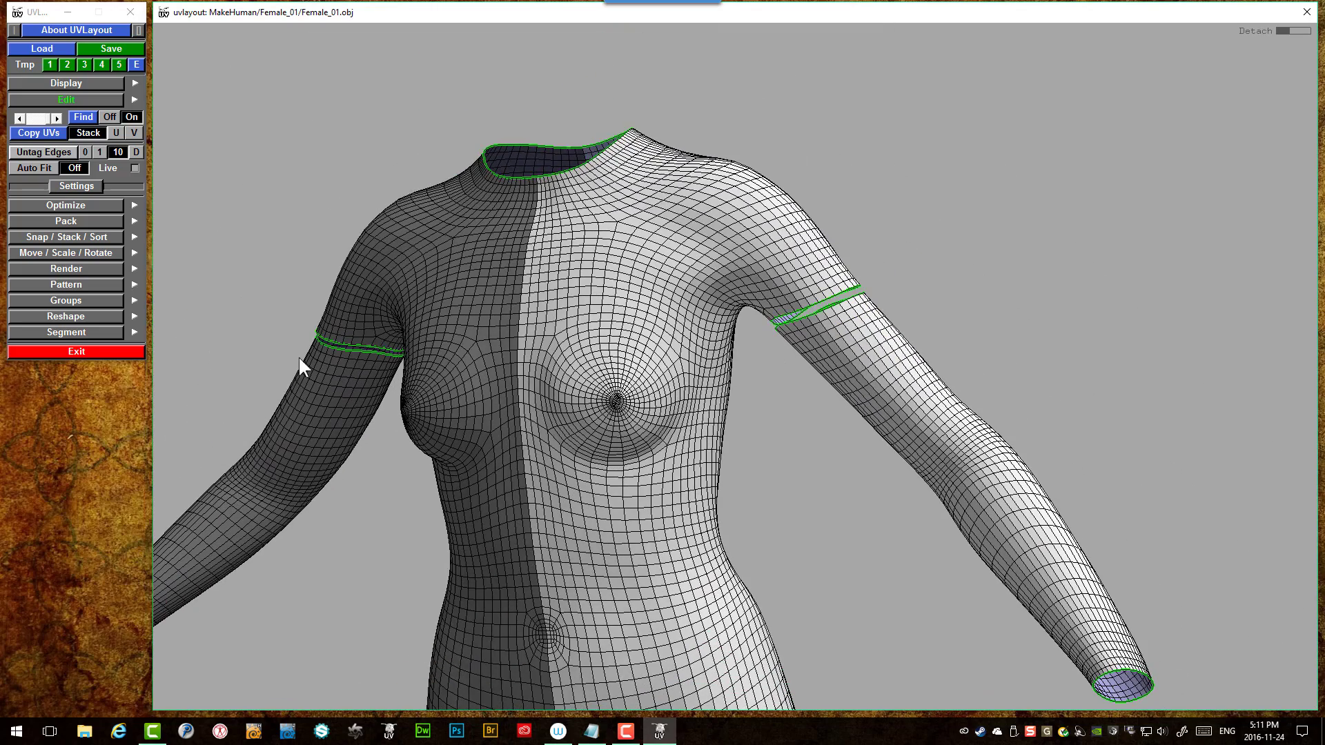
right_drag(577, 511, 906, 452)
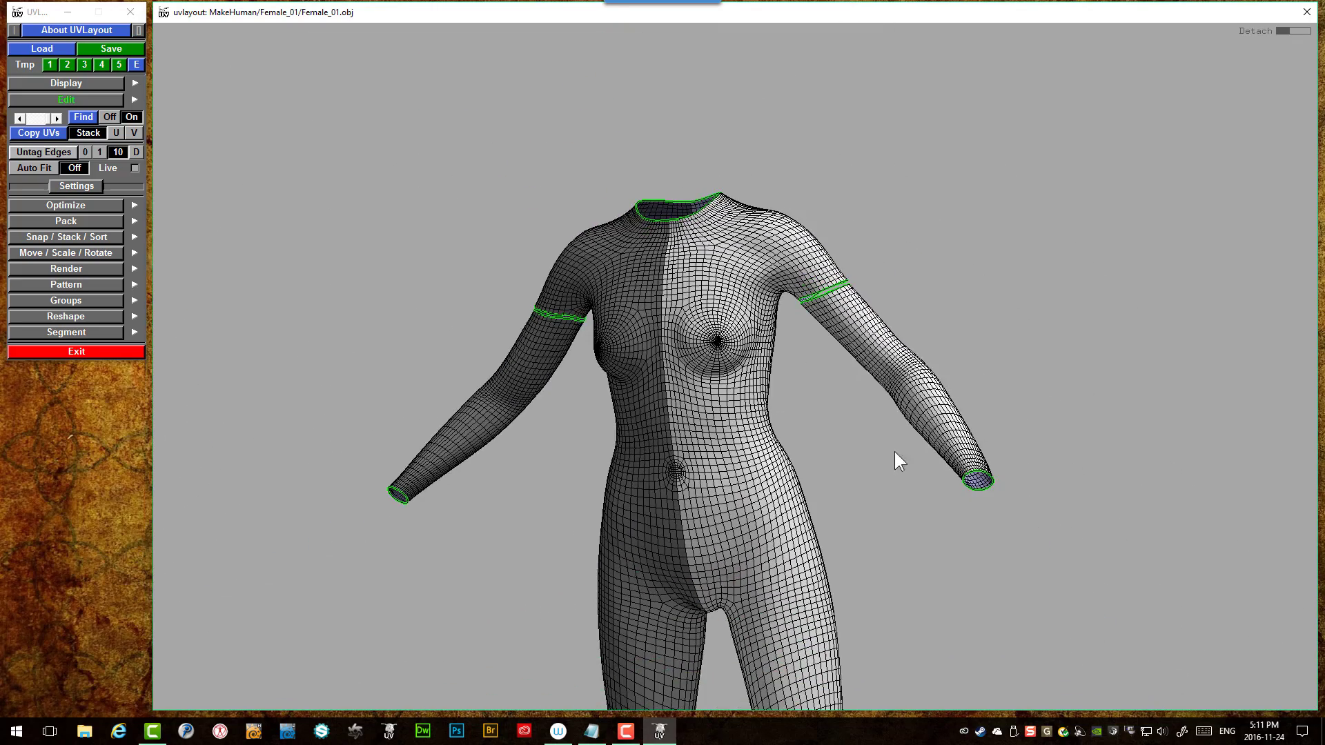
middle_drag(898, 354, 1060, 342)
- Place the second arm piece beside the first one
key(t)
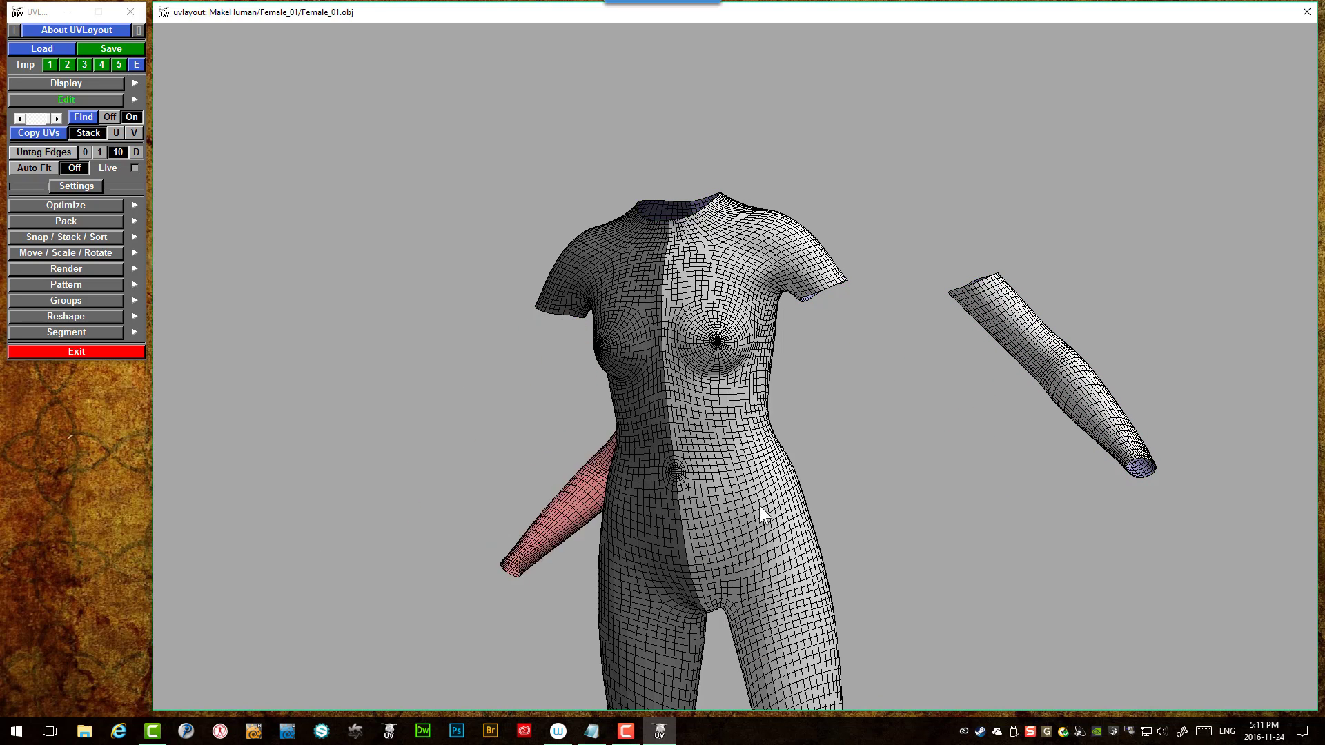
right_drag(695, 400, 632, 413)
drag(633, 413, 698, 425)
right_drag(698, 425, 706, 478)
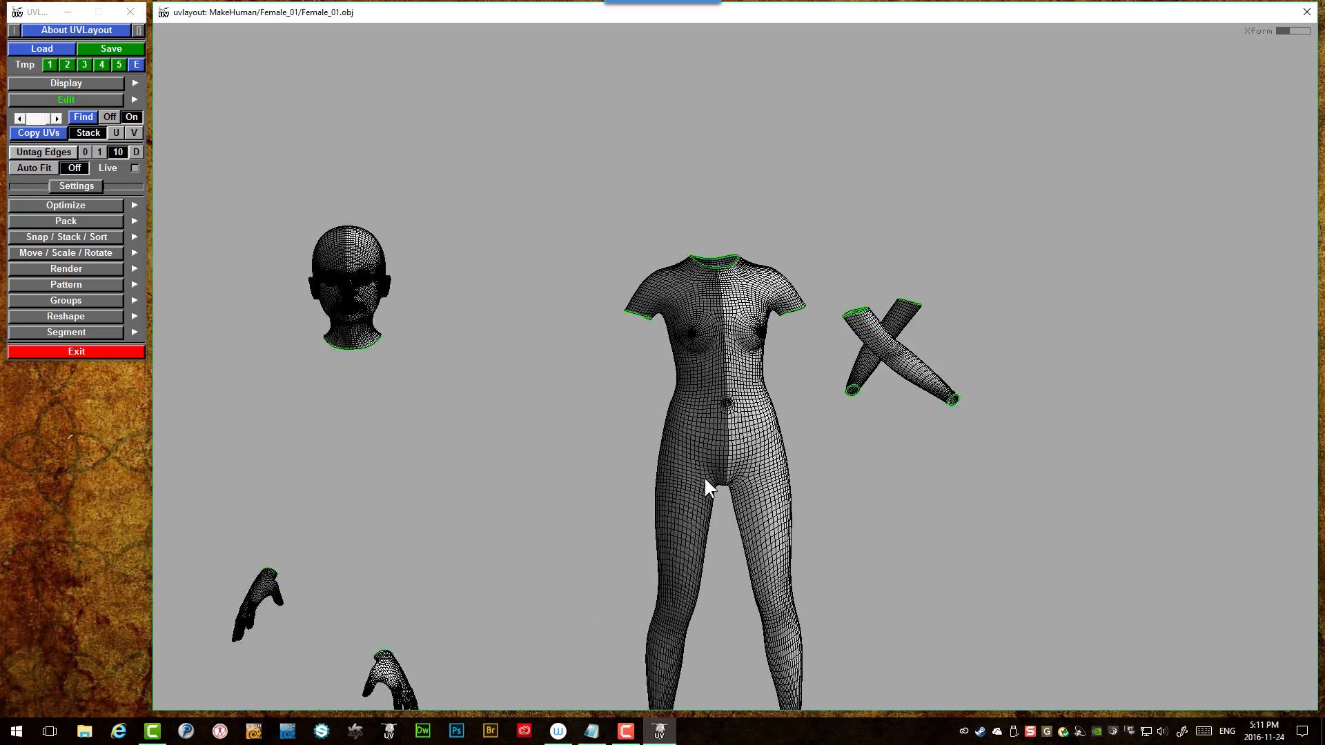
drag(705, 477, 758, 472)
right_drag(758, 472, 748, 421)
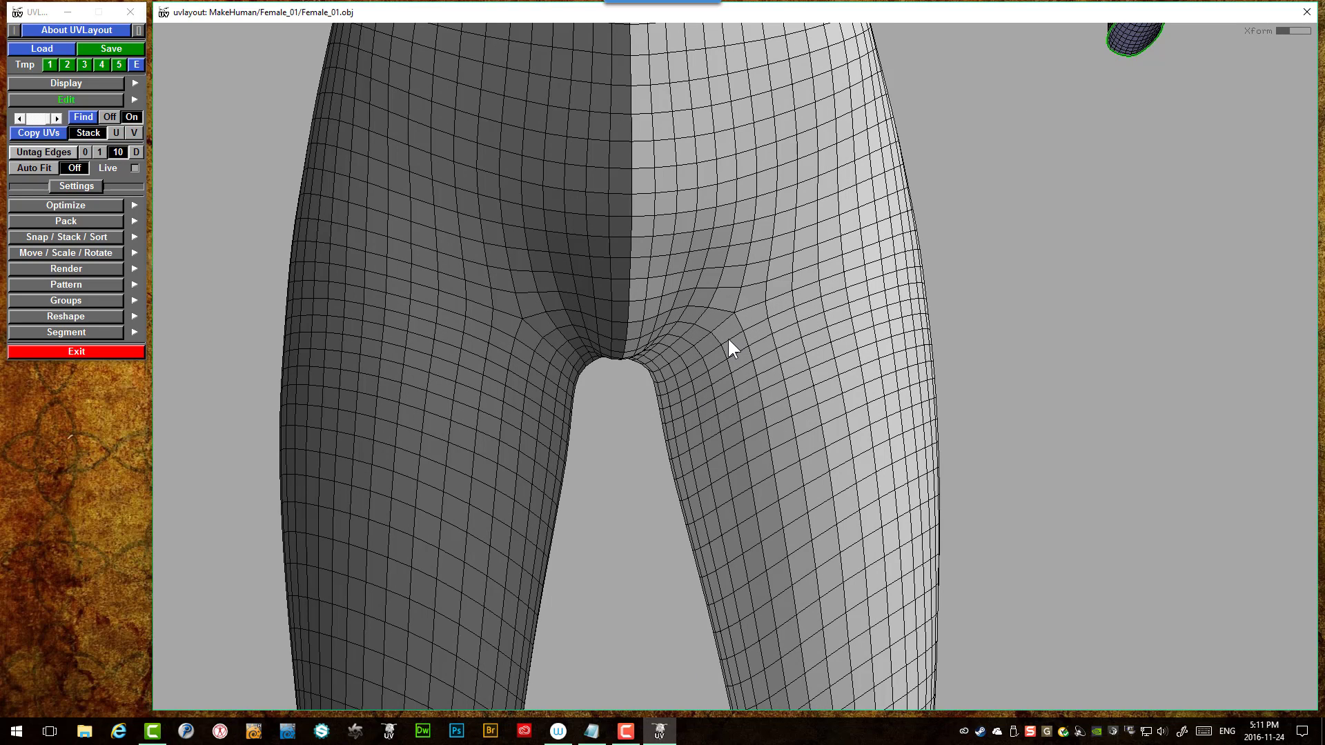
- Cut both legs off at the tops of the thighs and move them side by side
key(c)
scroll(729, 346, down, 1)
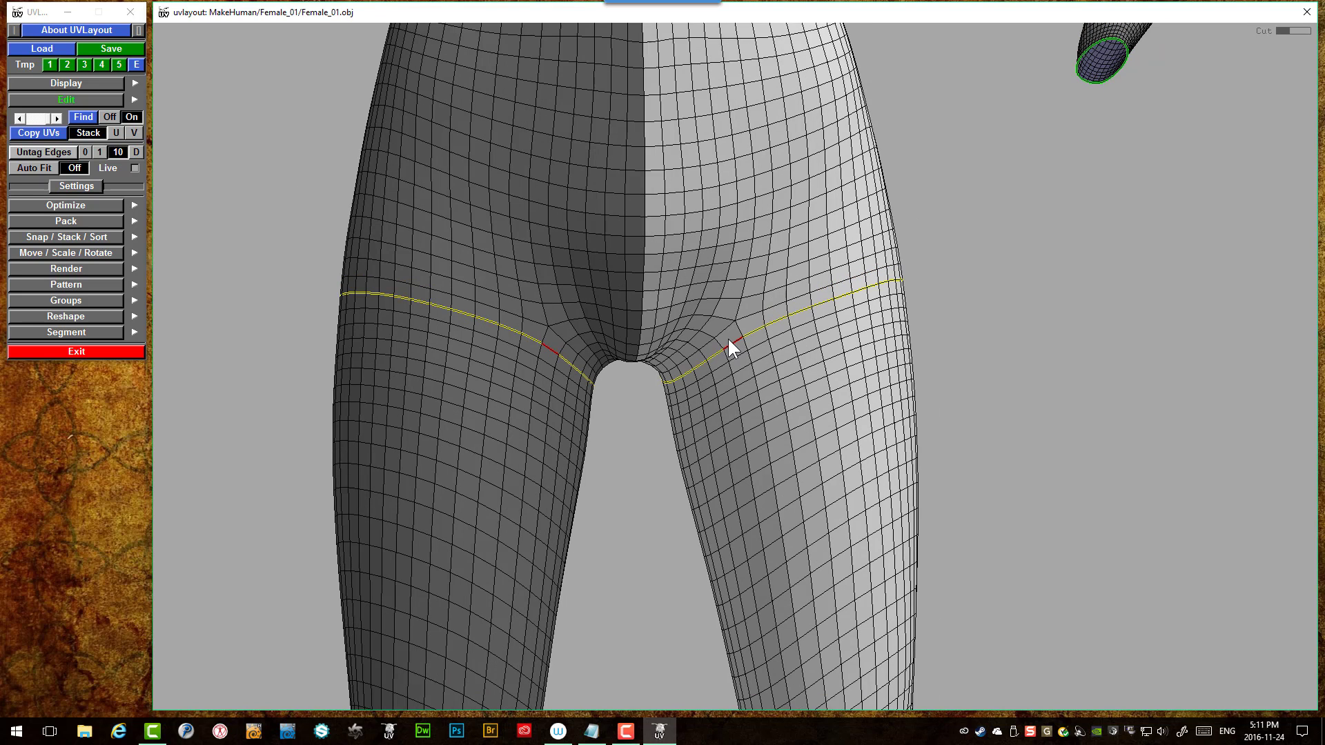
key(Return)
scroll(614, 425, down, 3)
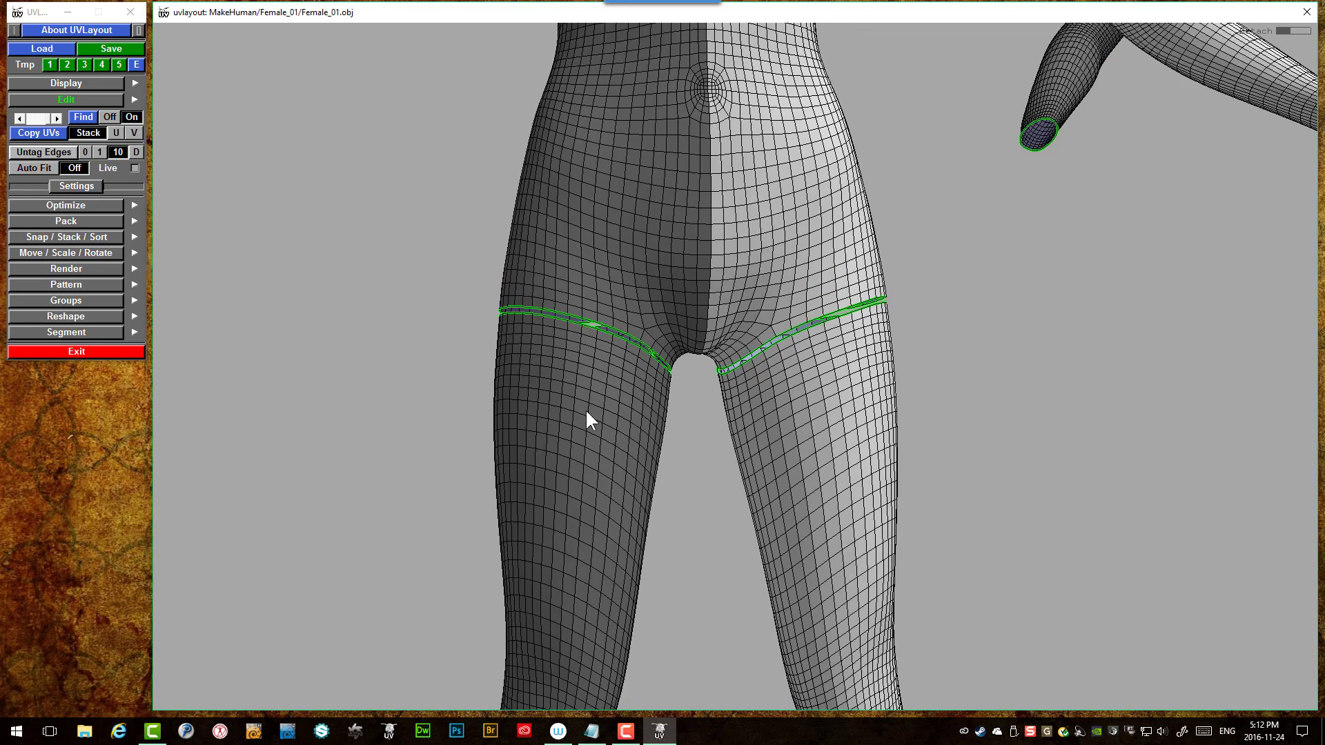
middle_drag(822, 479, 1236, 455)
middle_drag(572, 458, 1009, 450)
scroll(682, 101, down, 5)
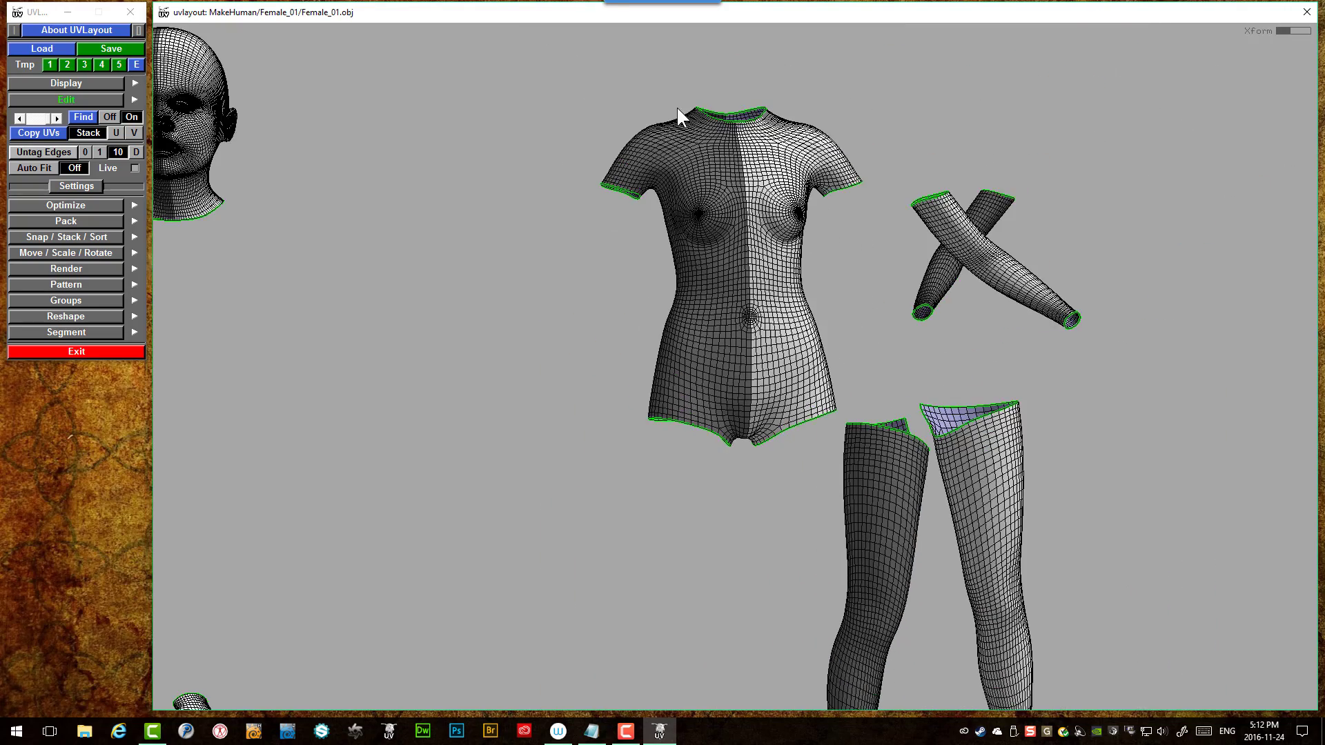
scroll(721, 169, up, 5)
- Mark a cut seam down the torso's back from neck to waist and split along it
scroll(727, 238, up, 3)
drag(728, 243, 683, 256)
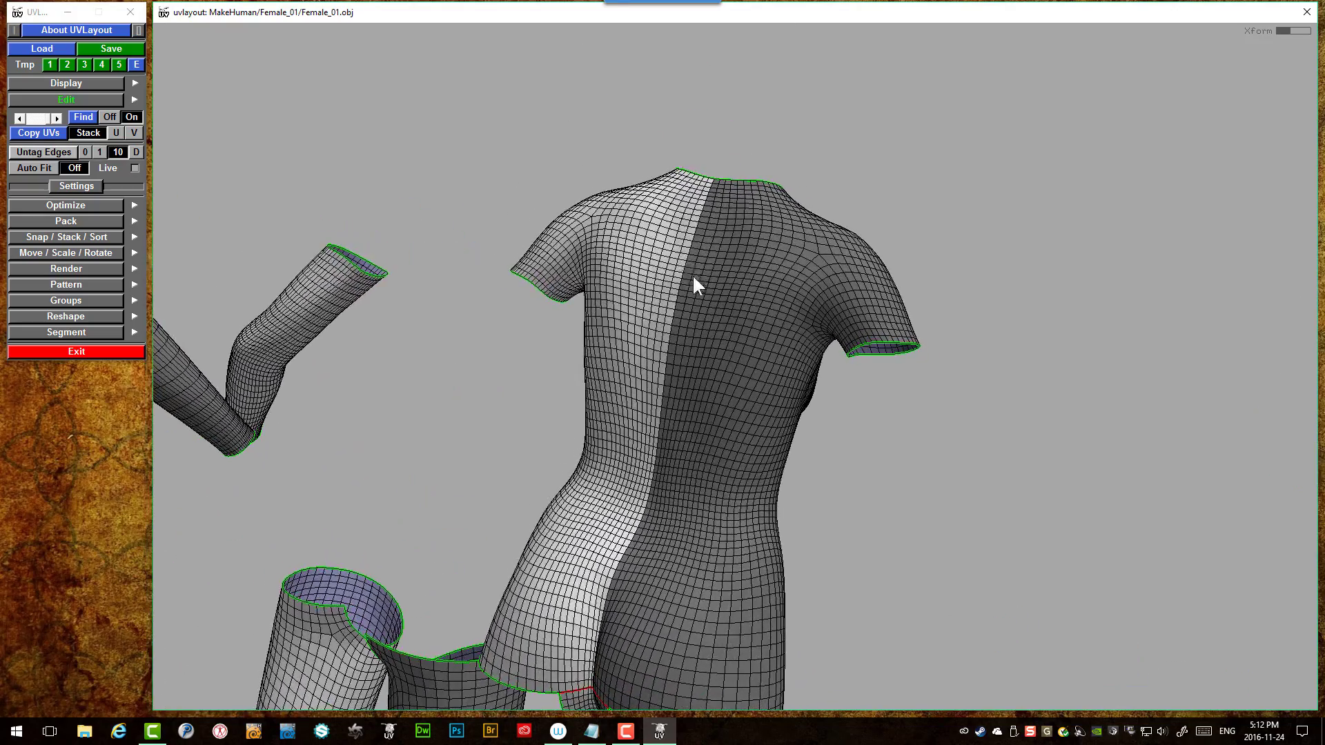
scroll(664, 371, up, 3)
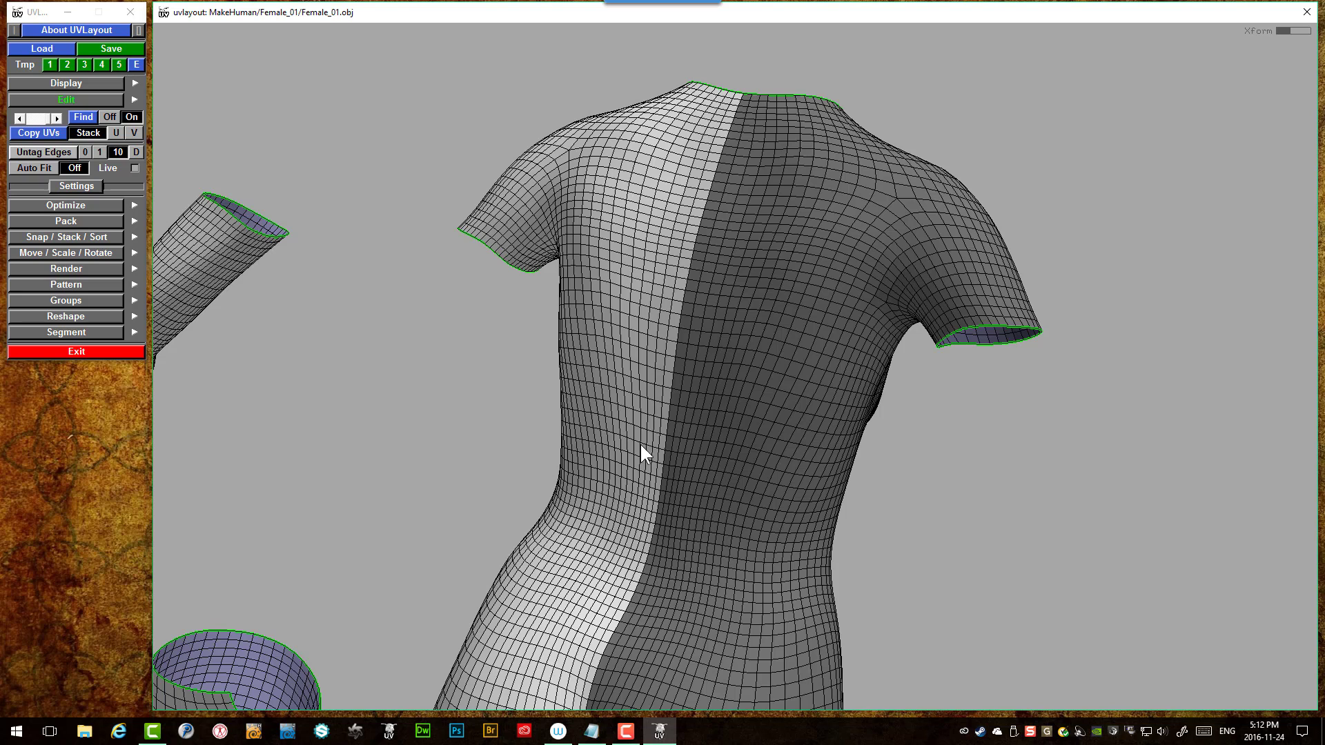
scroll(685, 174, up, 4)
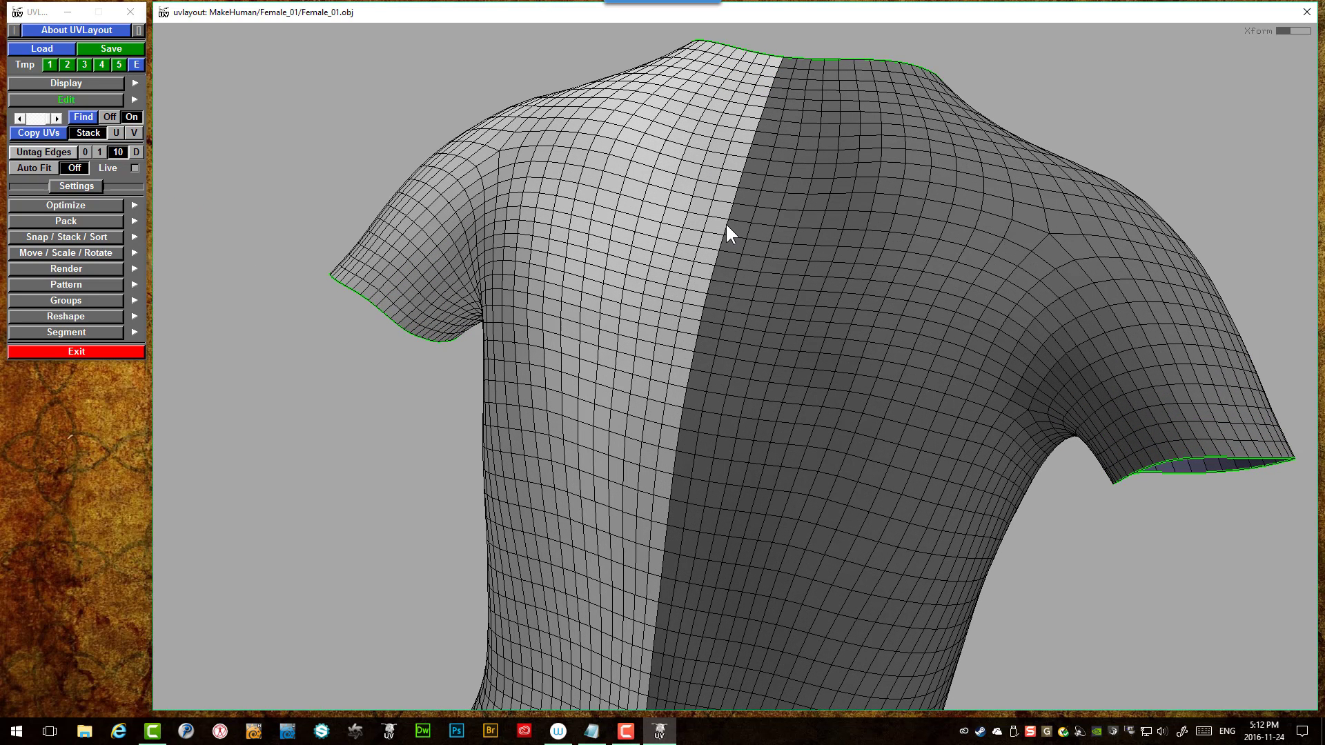
key(c)
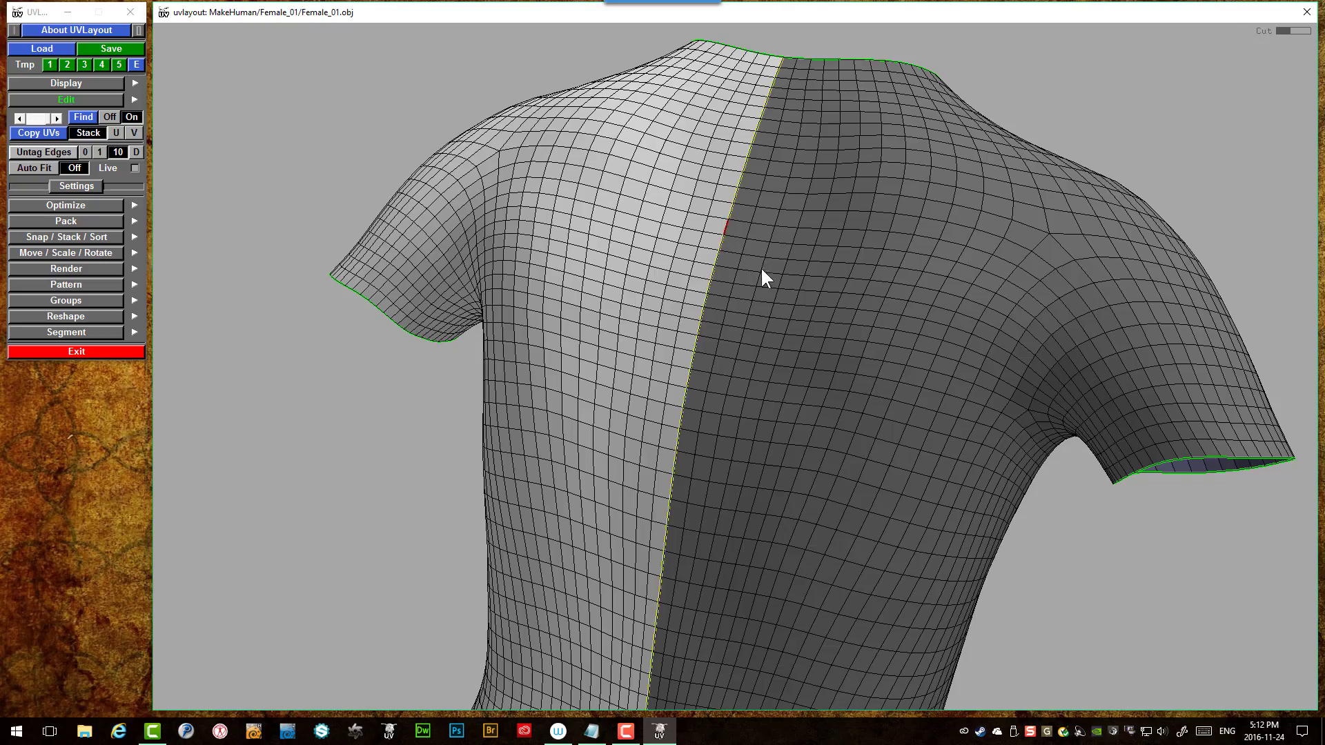
scroll(760, 311, down, 5)
drag(773, 456, 541, 429)
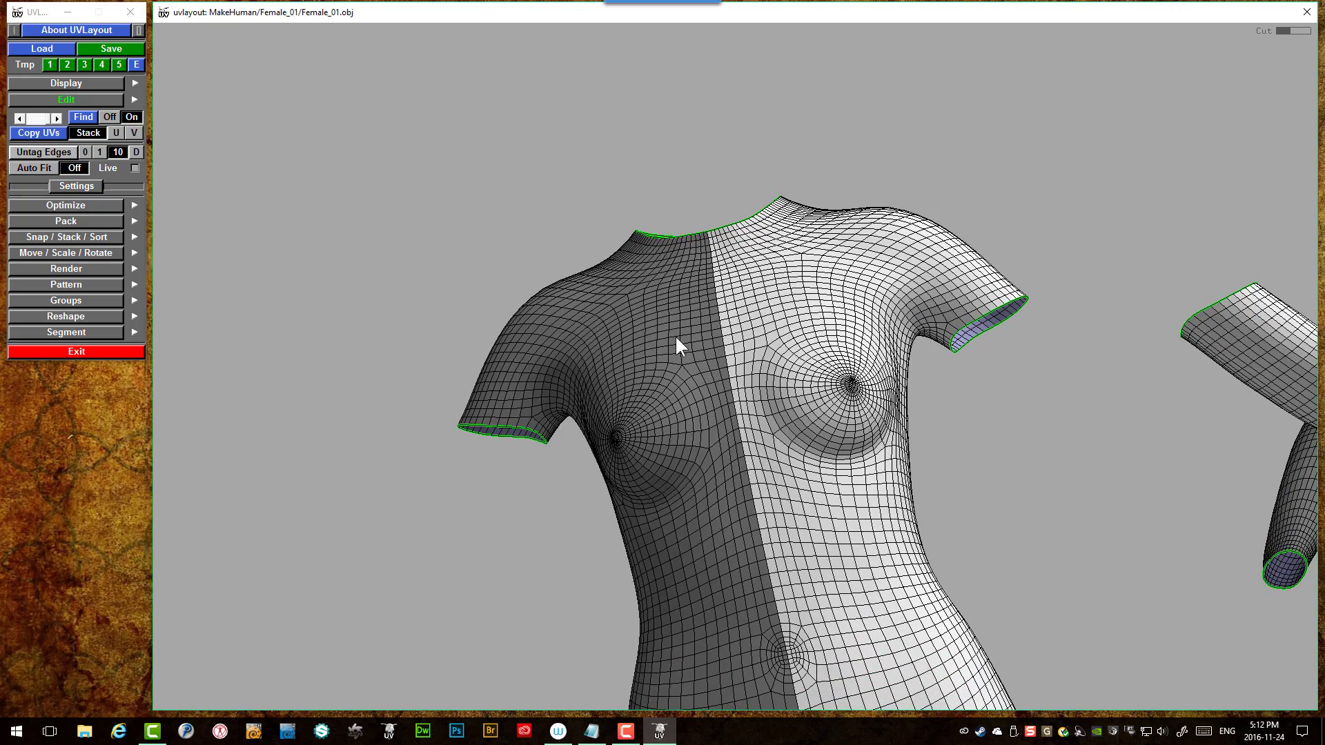
mouse_move(662, 372)
mouse_down()
mouse_move(760, 403)
mouse_move(763, 392)
mouse_move(763, 379)
mouse_move(736, 376)
mouse_move(668, 382)
mouse_up()
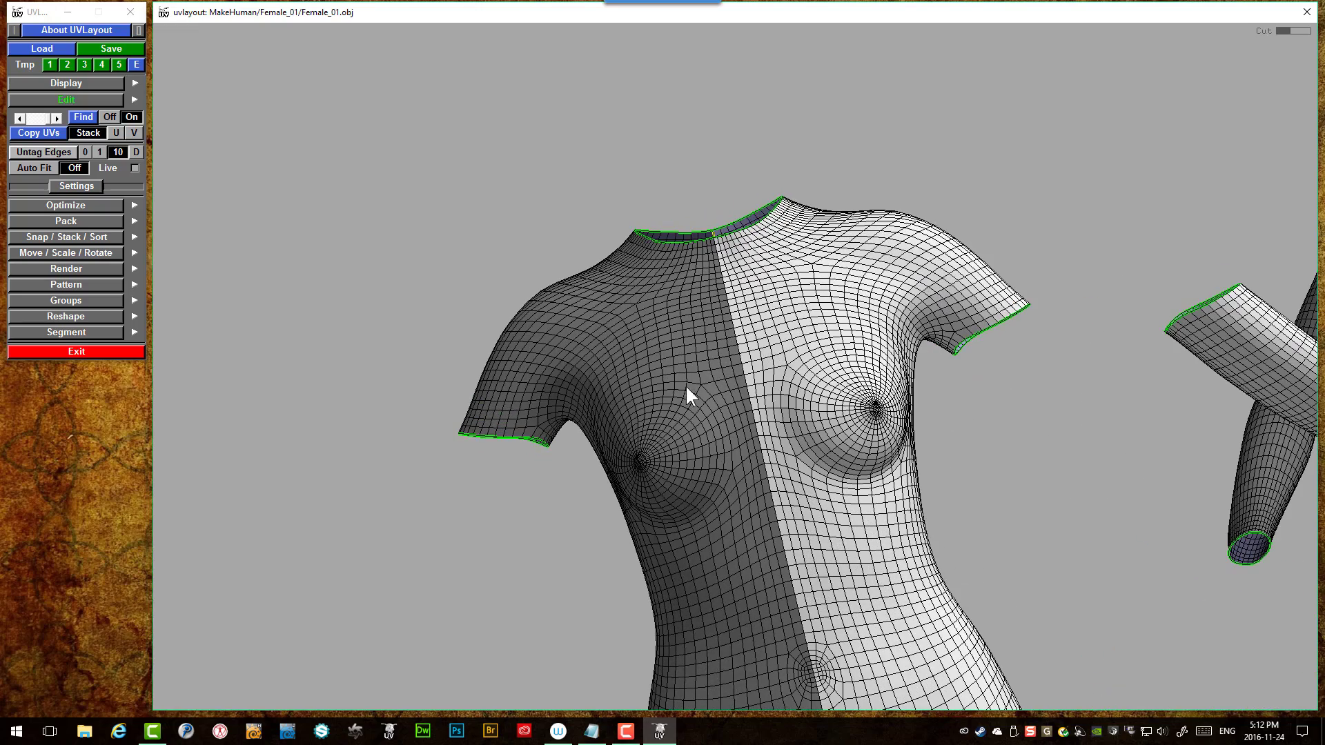
drag(657, 325, 797, 336)
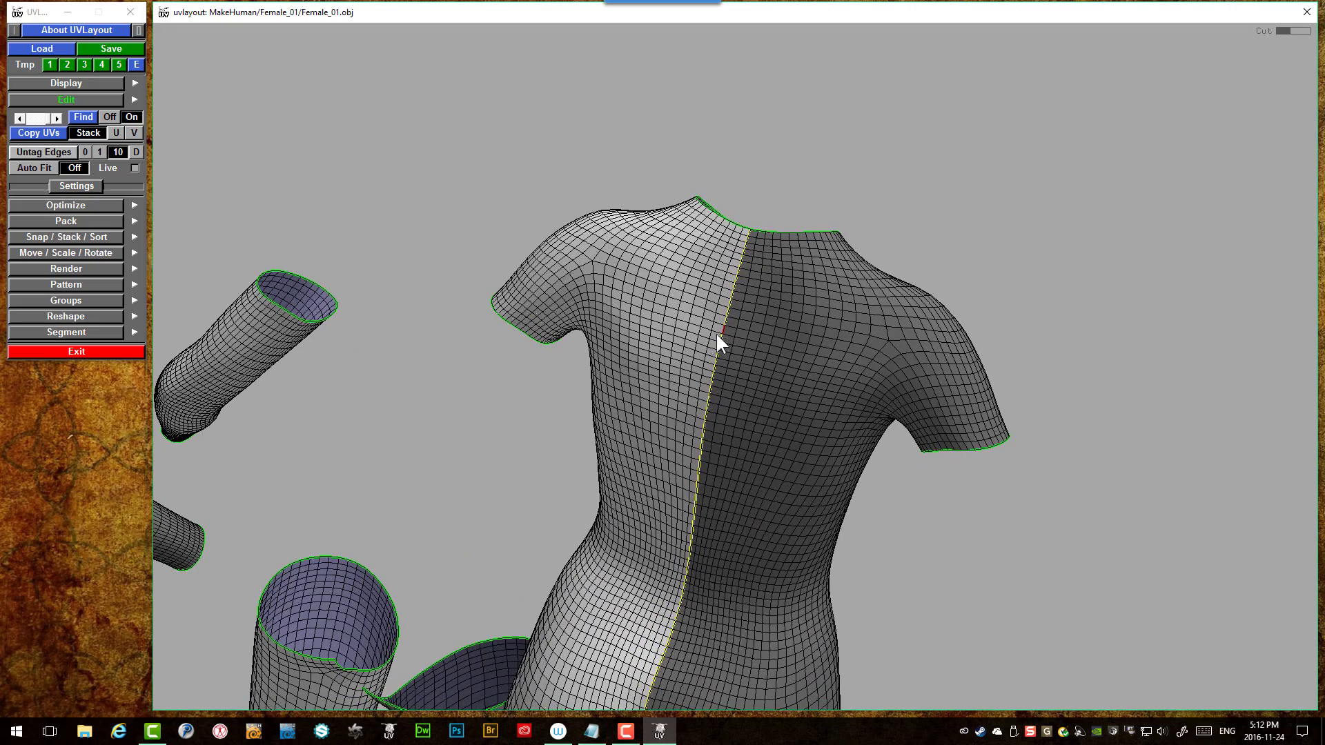
key(Return)
drag(711, 354, 569, 348)
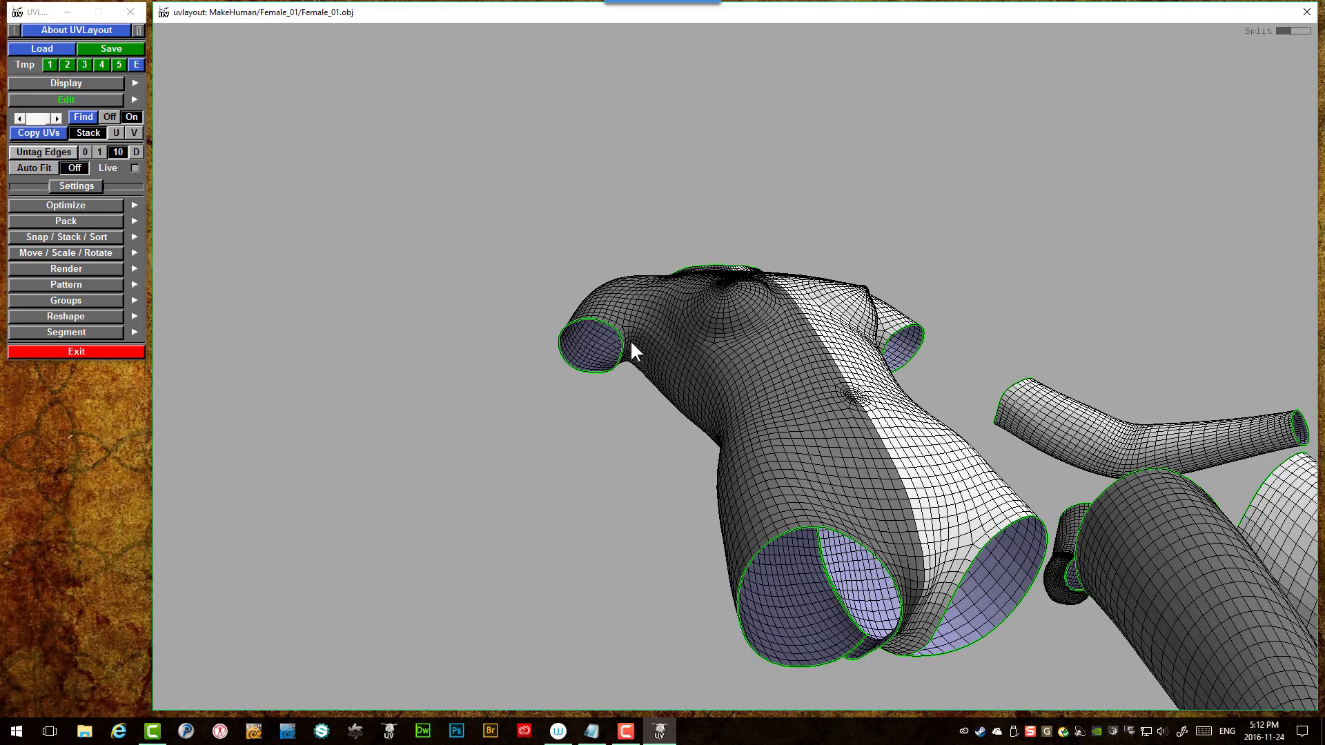
right_drag(631, 342, 699, 332)
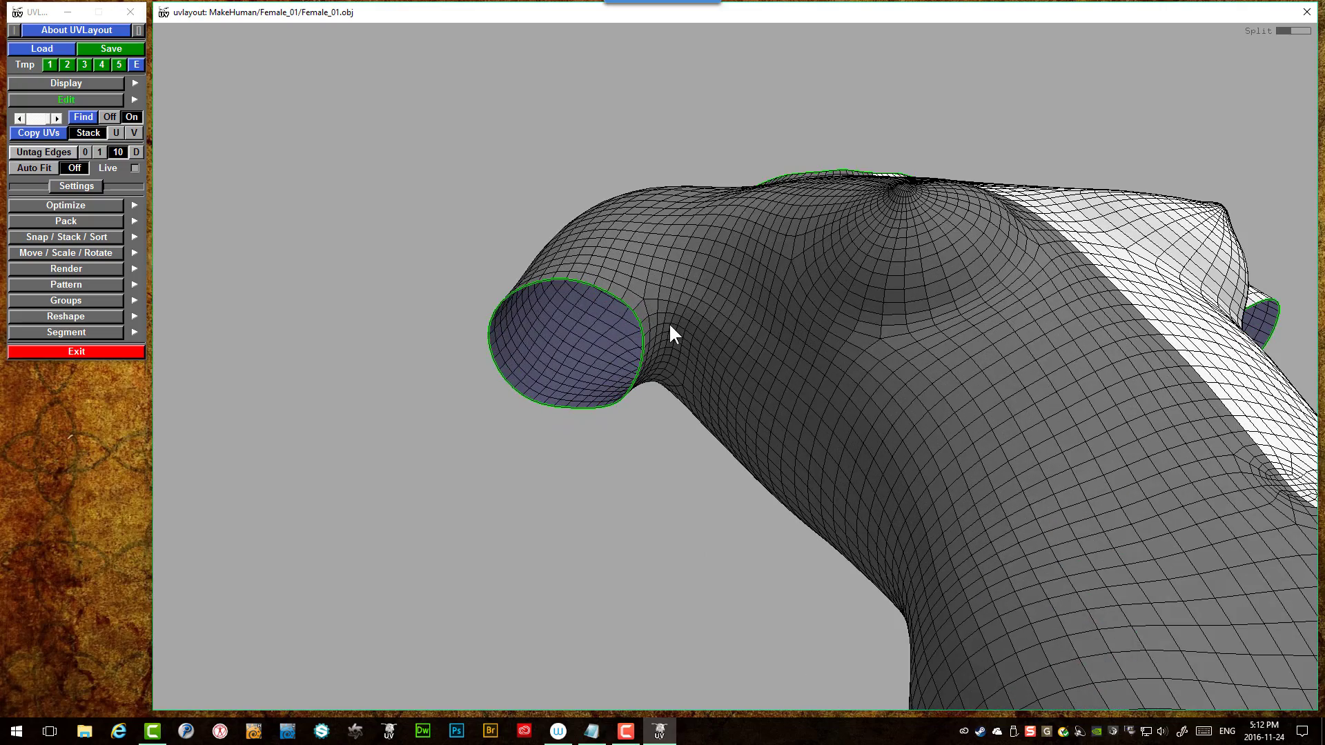
drag(668, 315, 836, 230)
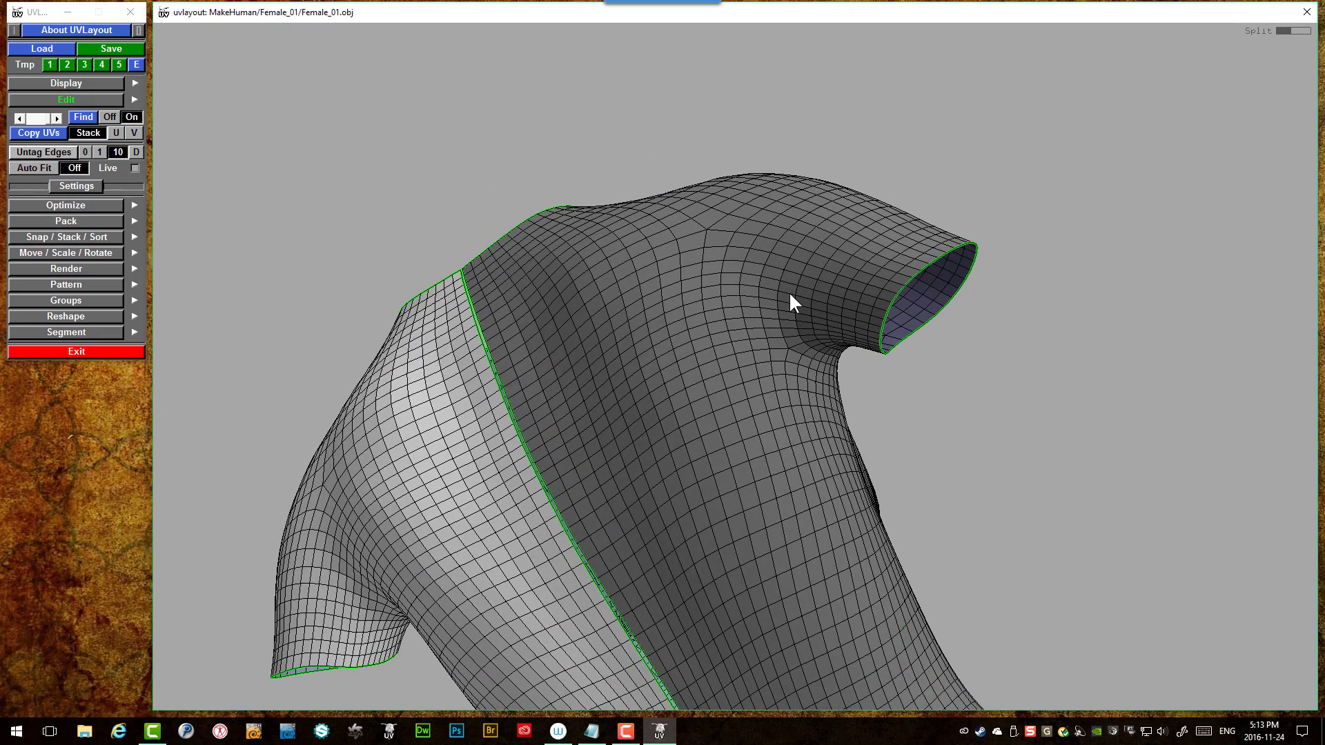
drag(788, 328, 718, 313)
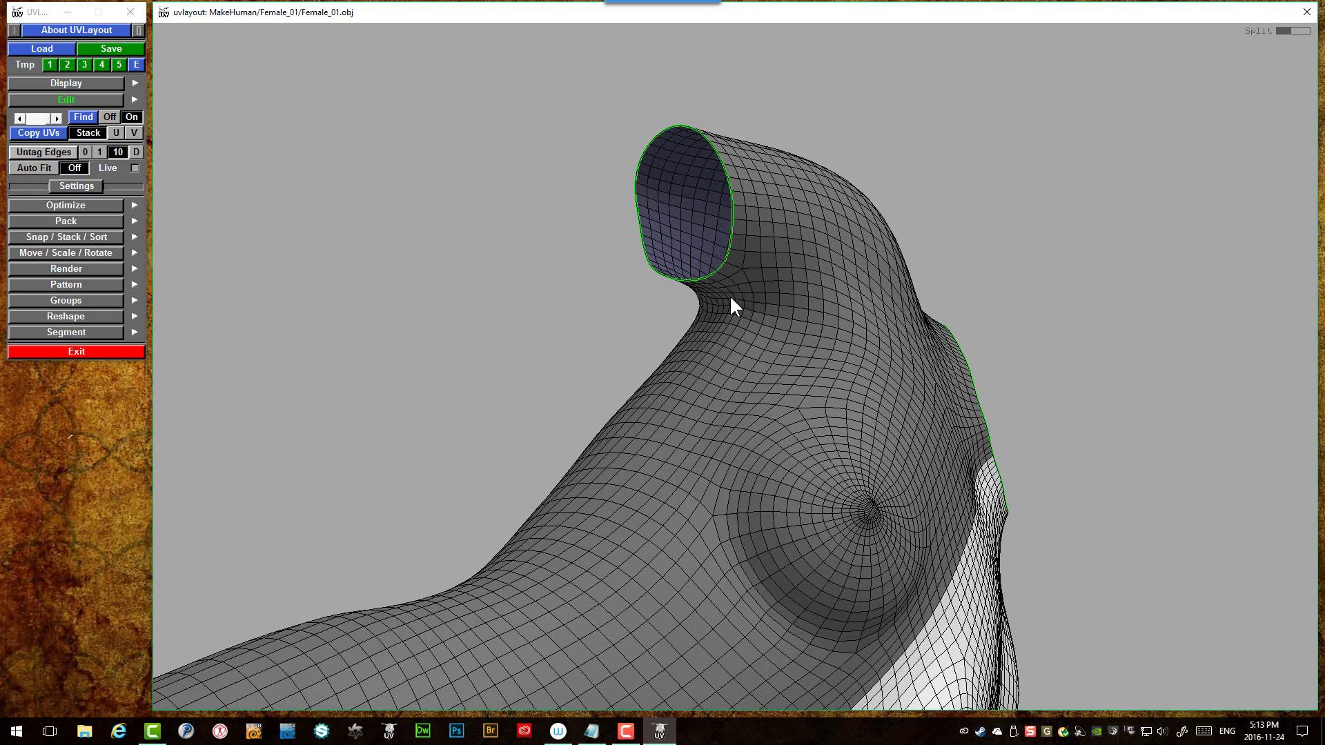
drag(726, 297, 794, 314)
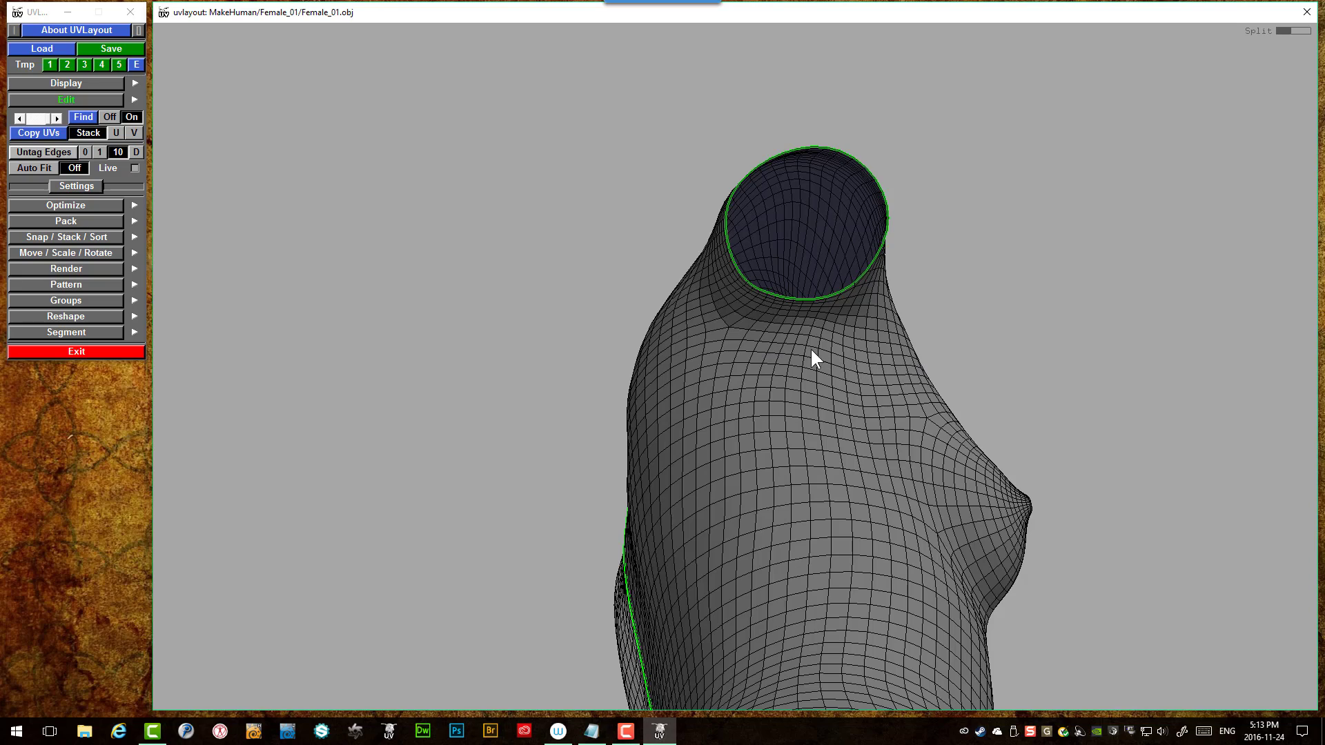
drag(819, 341, 749, 329)
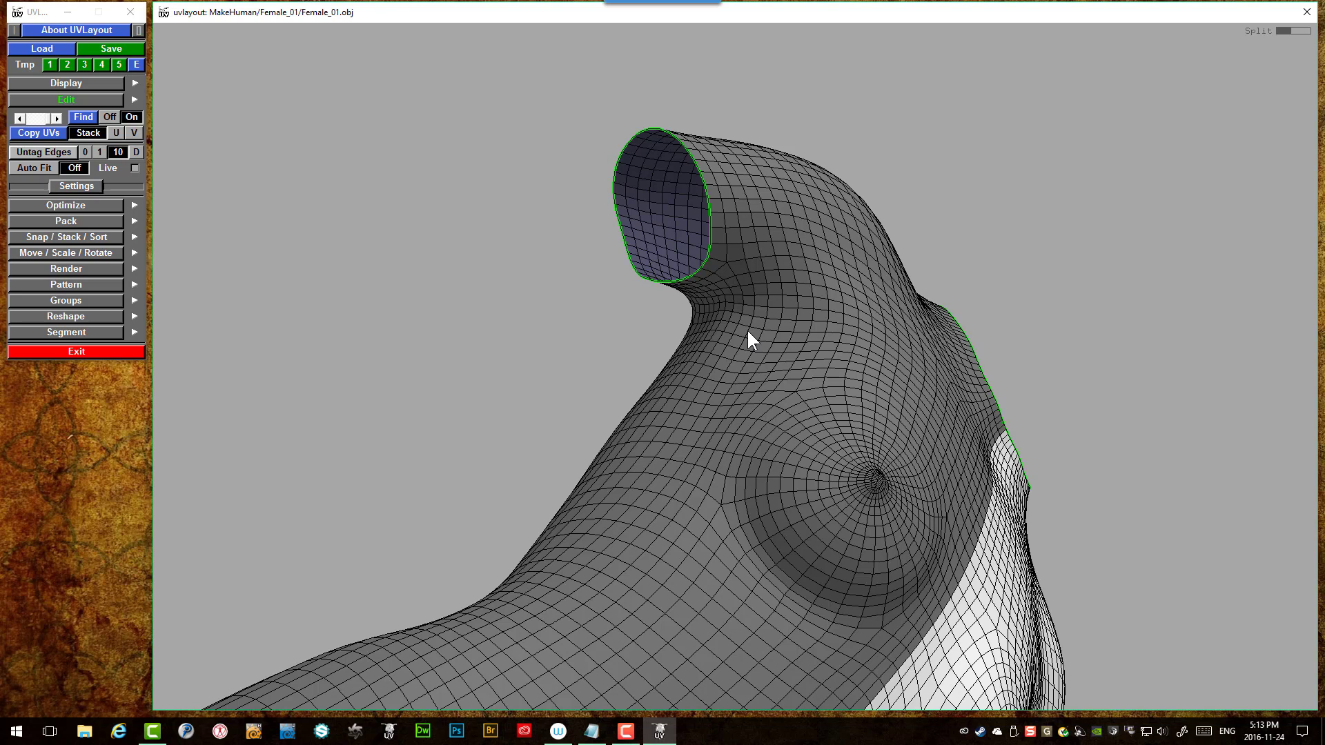
- Mark cut edges around the arm opening and remove the mistaken cut over the shoulder
key(c)
drag(733, 338, 765, 359)
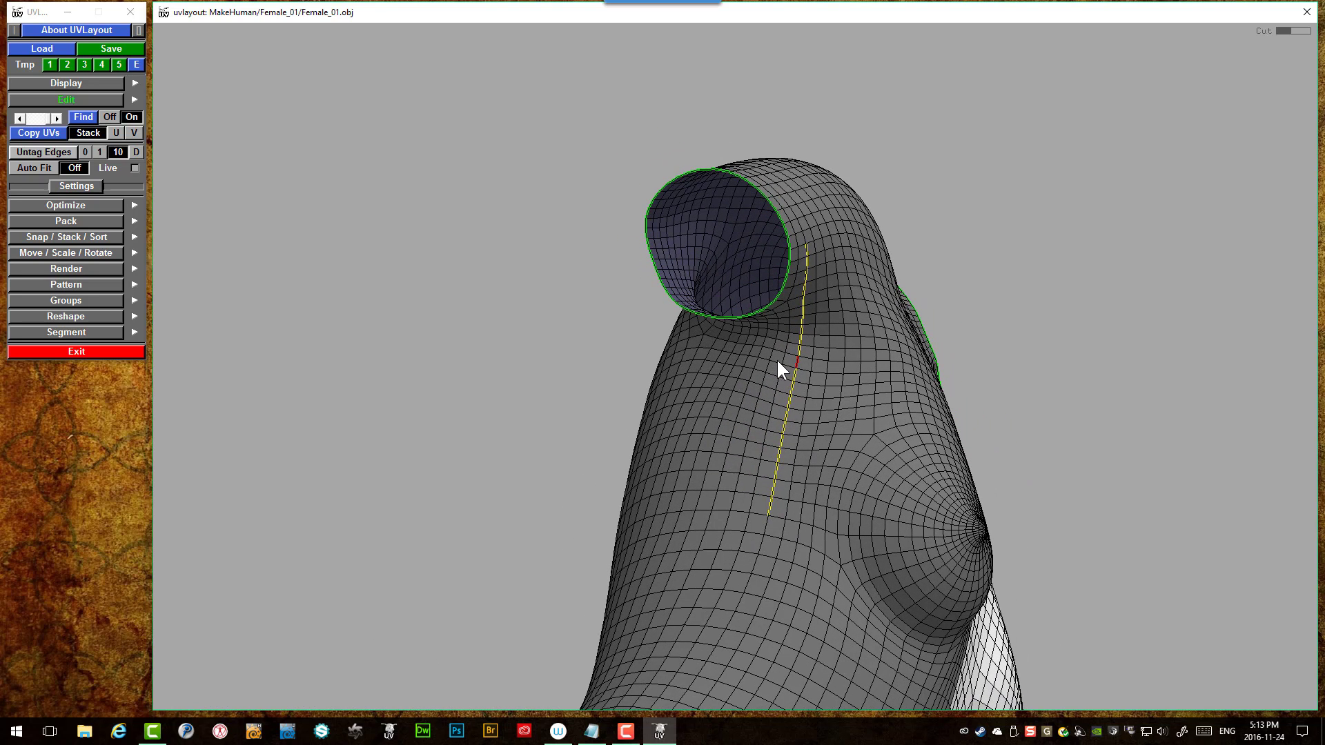
key(c)
drag(699, 333, 795, 371)
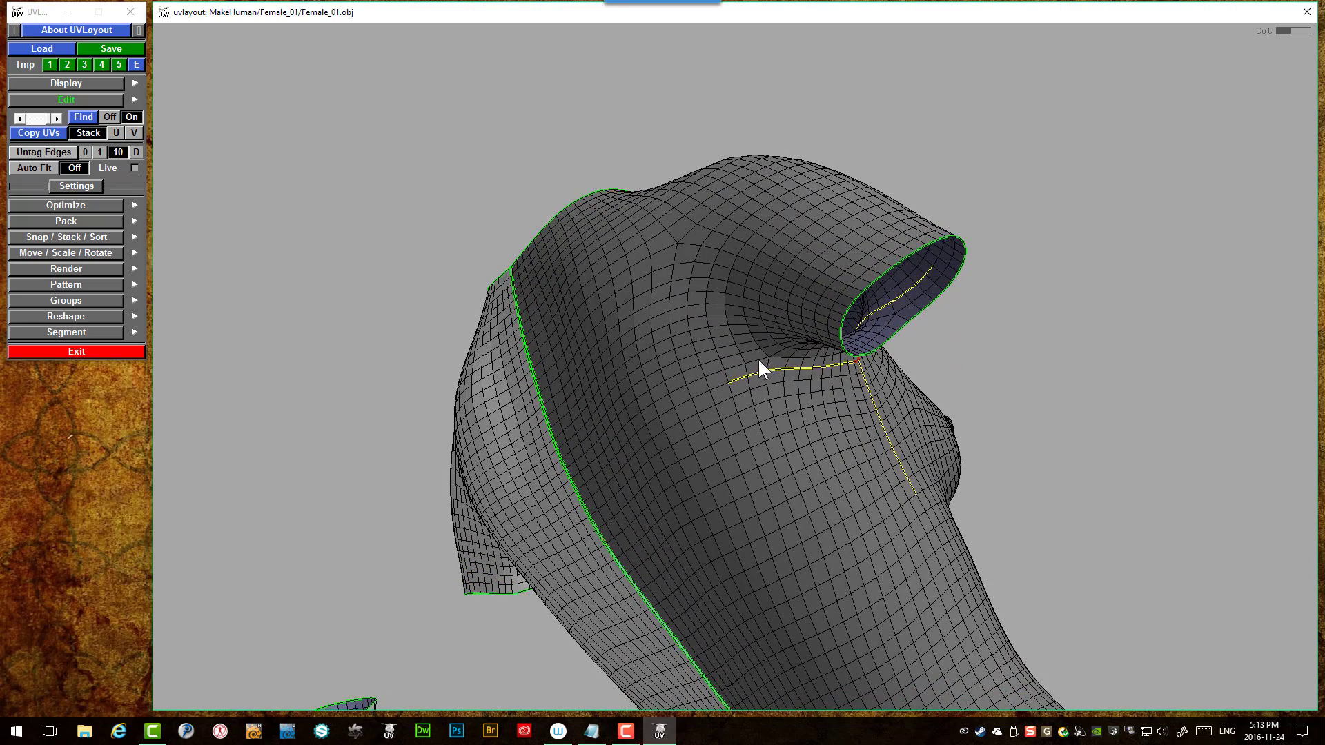
key(c)
drag(759, 274, 767, 316)
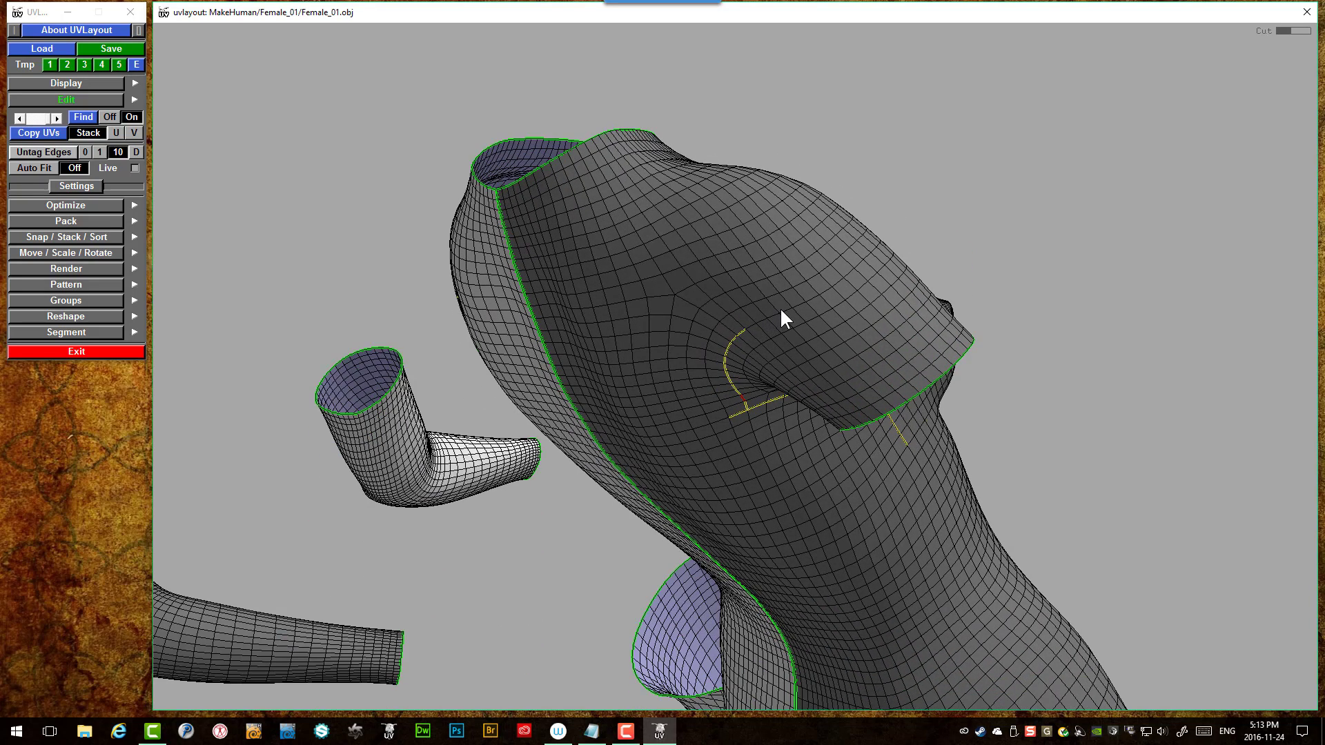
key(c)
key(w)
- Mark the shoulder edge loop, clear stray cut marks, and split both sleeves off
drag(799, 312, 608, 297)
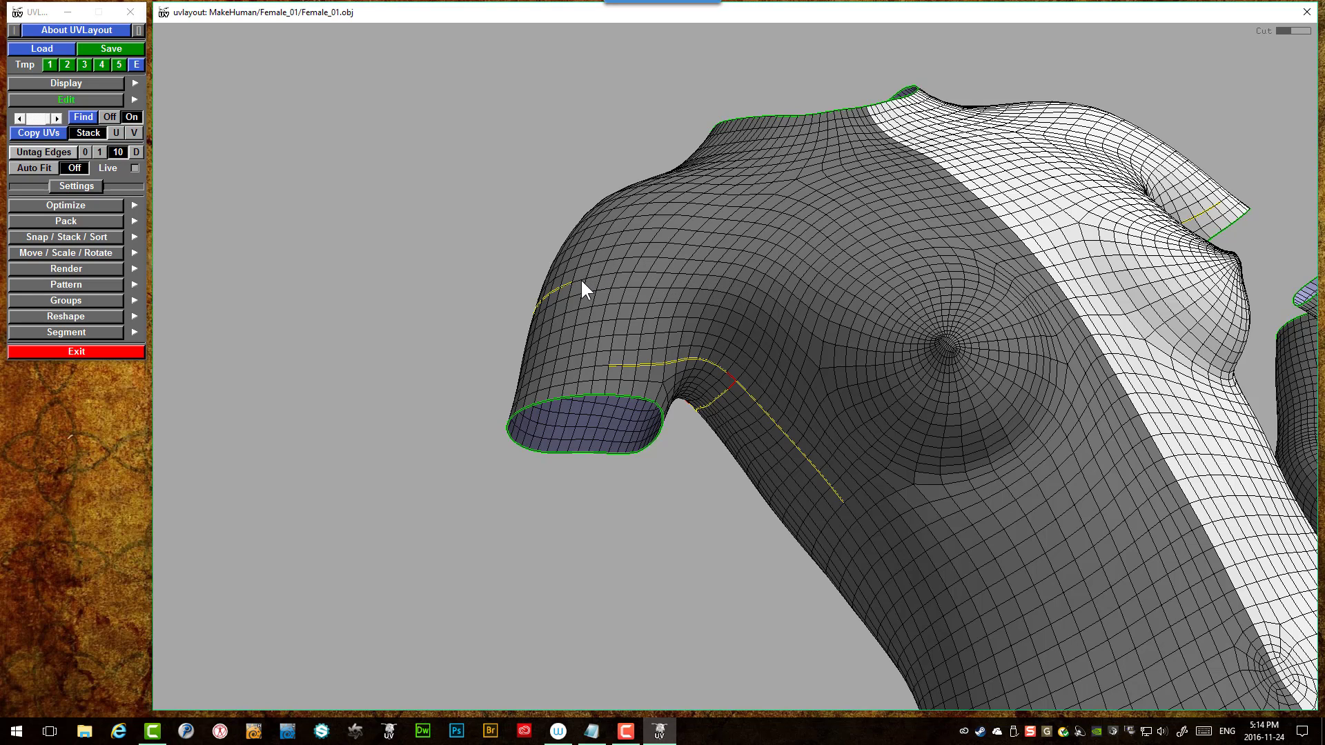
key(c)
key(w)
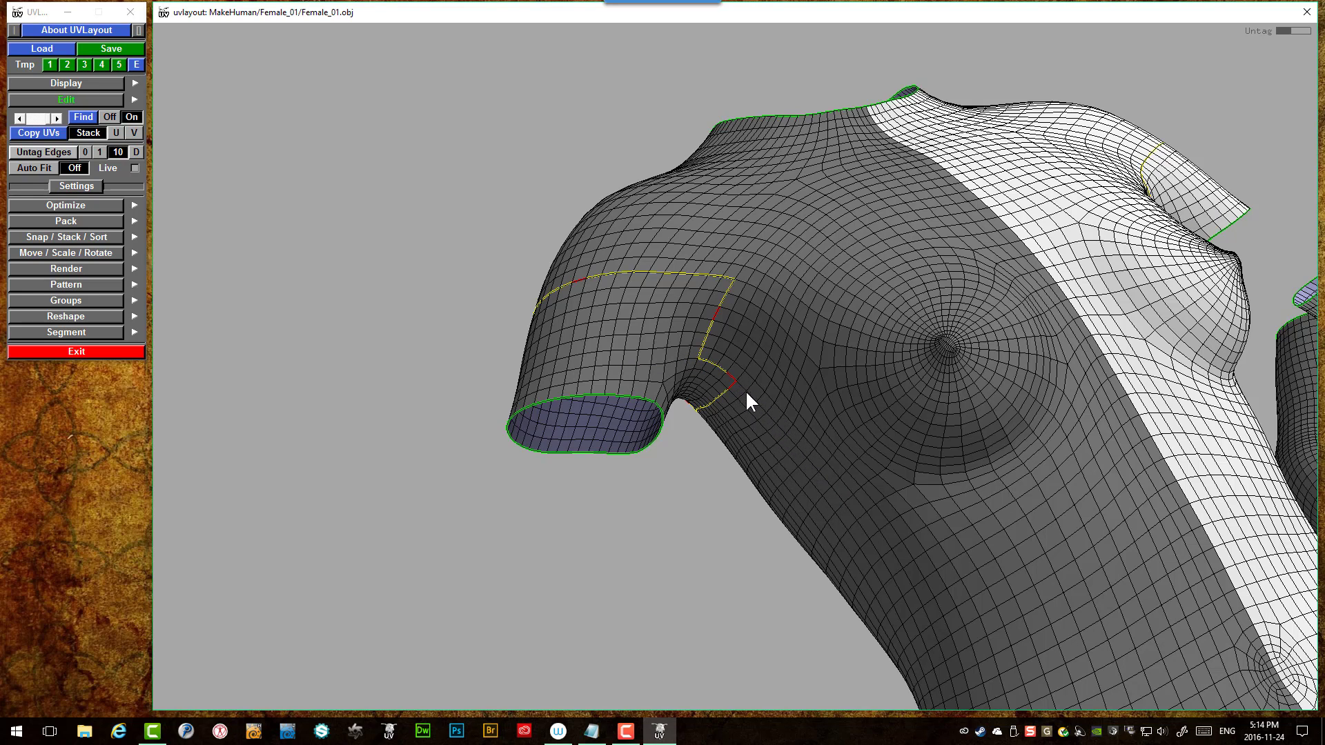
middle_drag(650, 324, 788, 332)
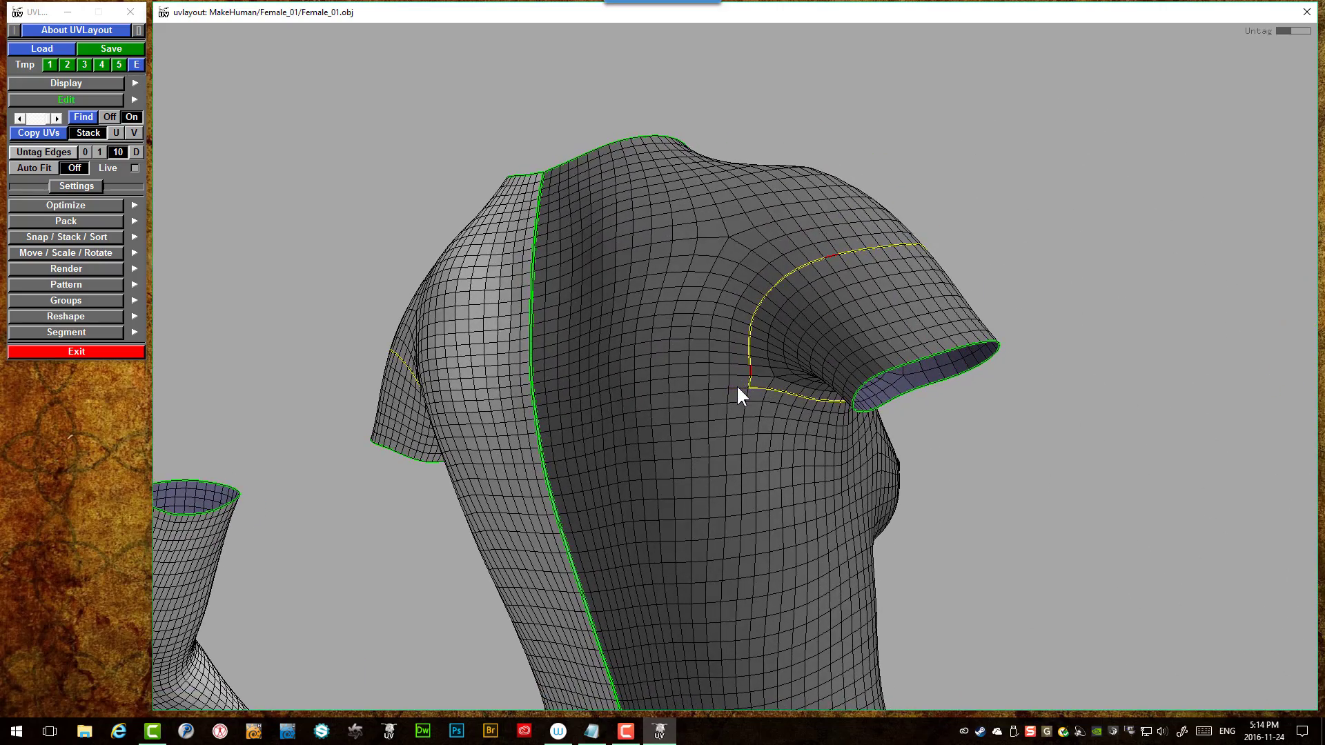
middle_drag(724, 370, 541, 378)
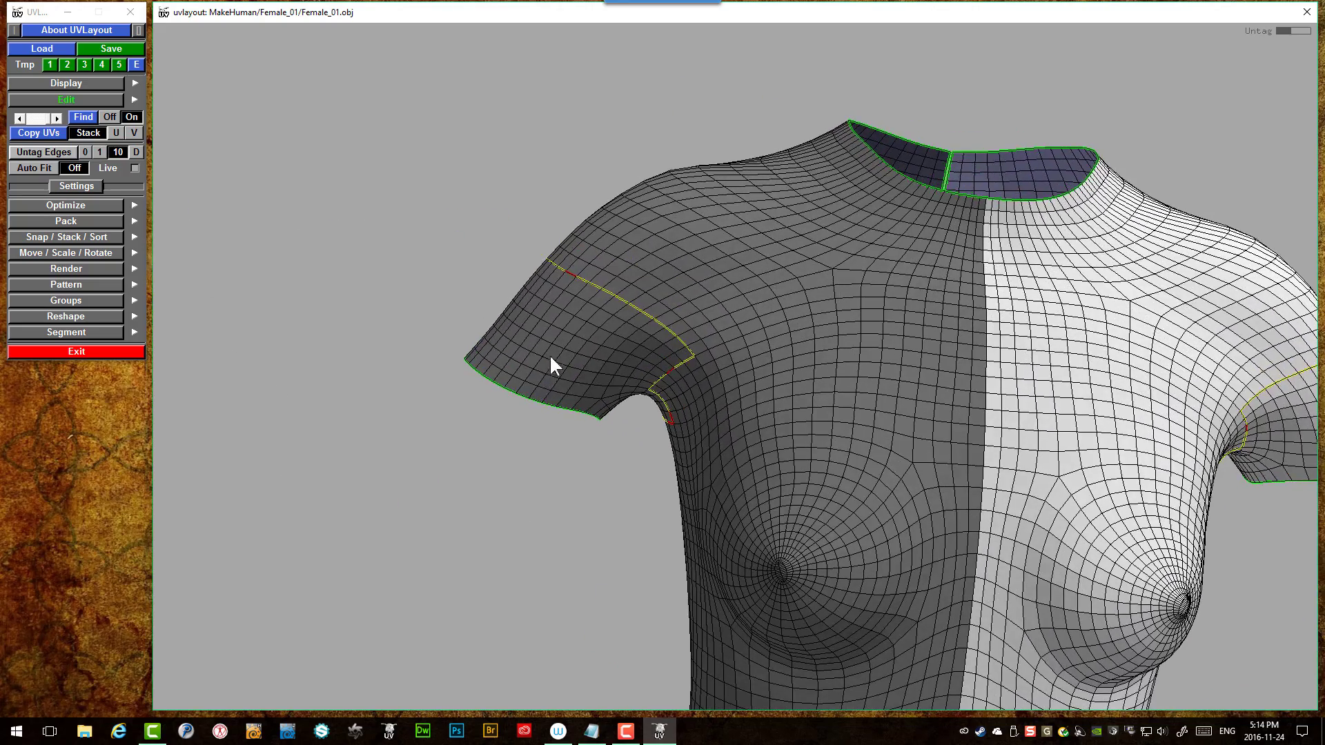
key(Return)
- Move the left and right sleeve pieces away from the torso
right_drag(566, 334, 585, 374)
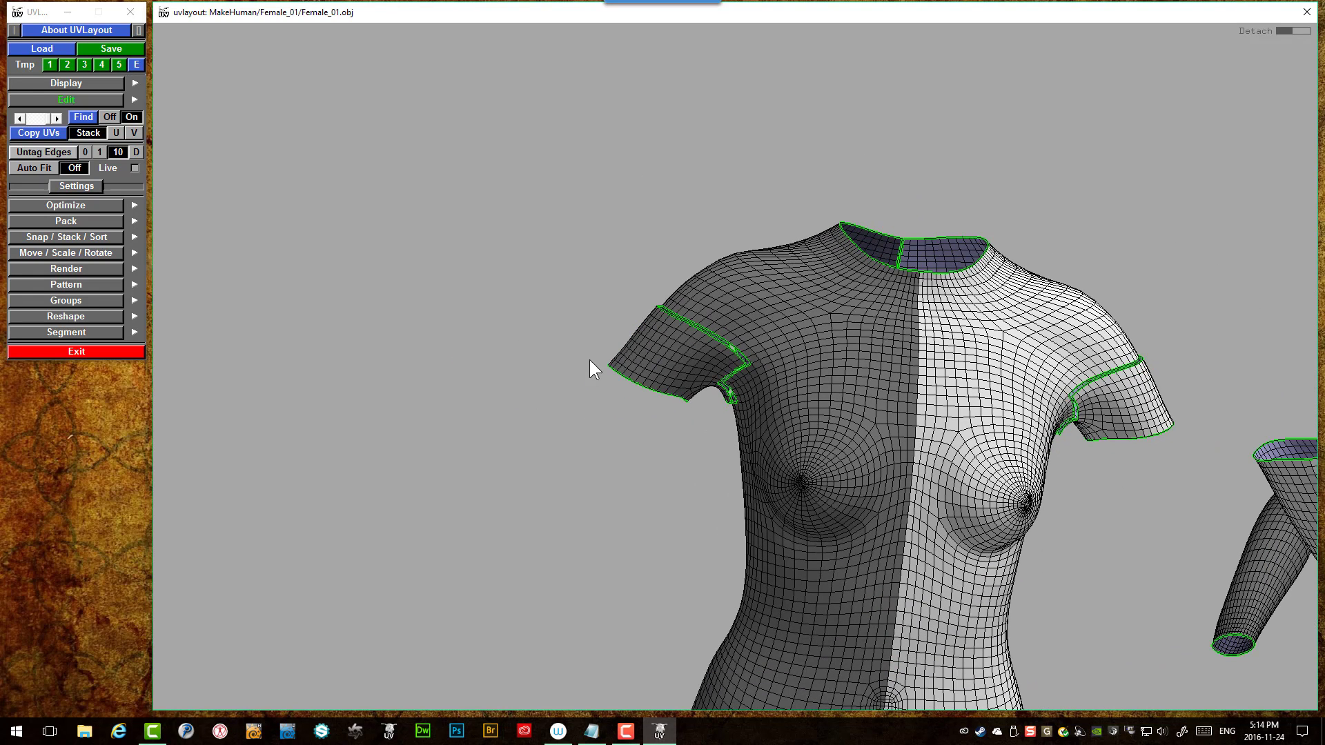
drag(696, 361, 602, 354)
drag(1128, 404, 1216, 419)
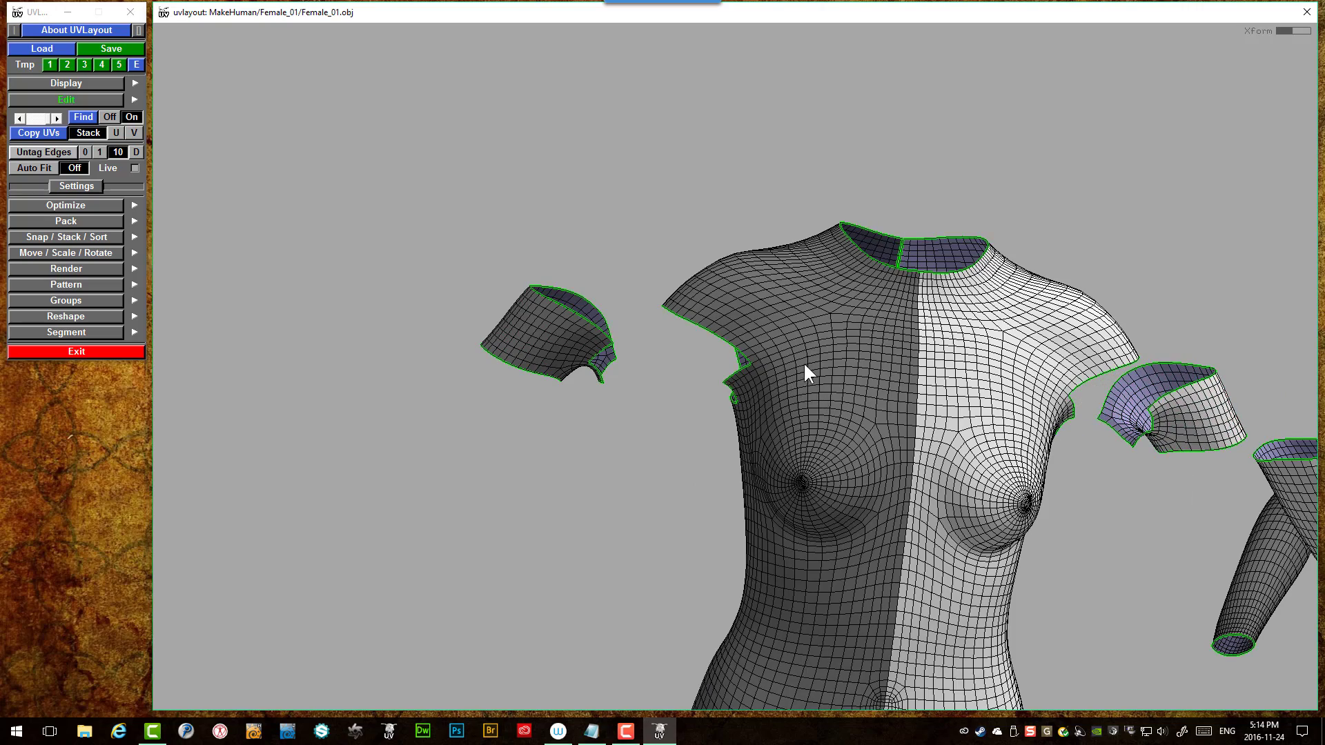
- Orbit around the torso to inspect it from the back, sides and front
middle_drag(805, 362, 1025, 411)
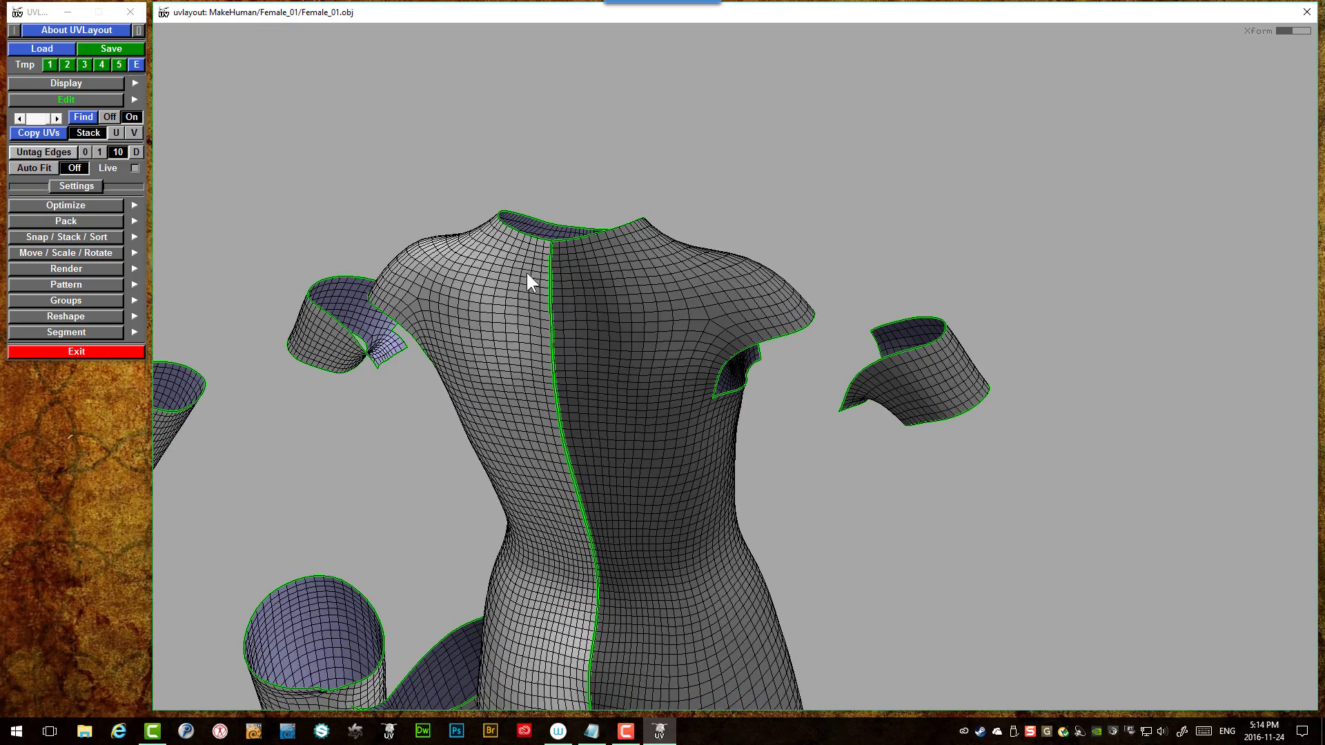
middle_drag(621, 316, 621, 280)
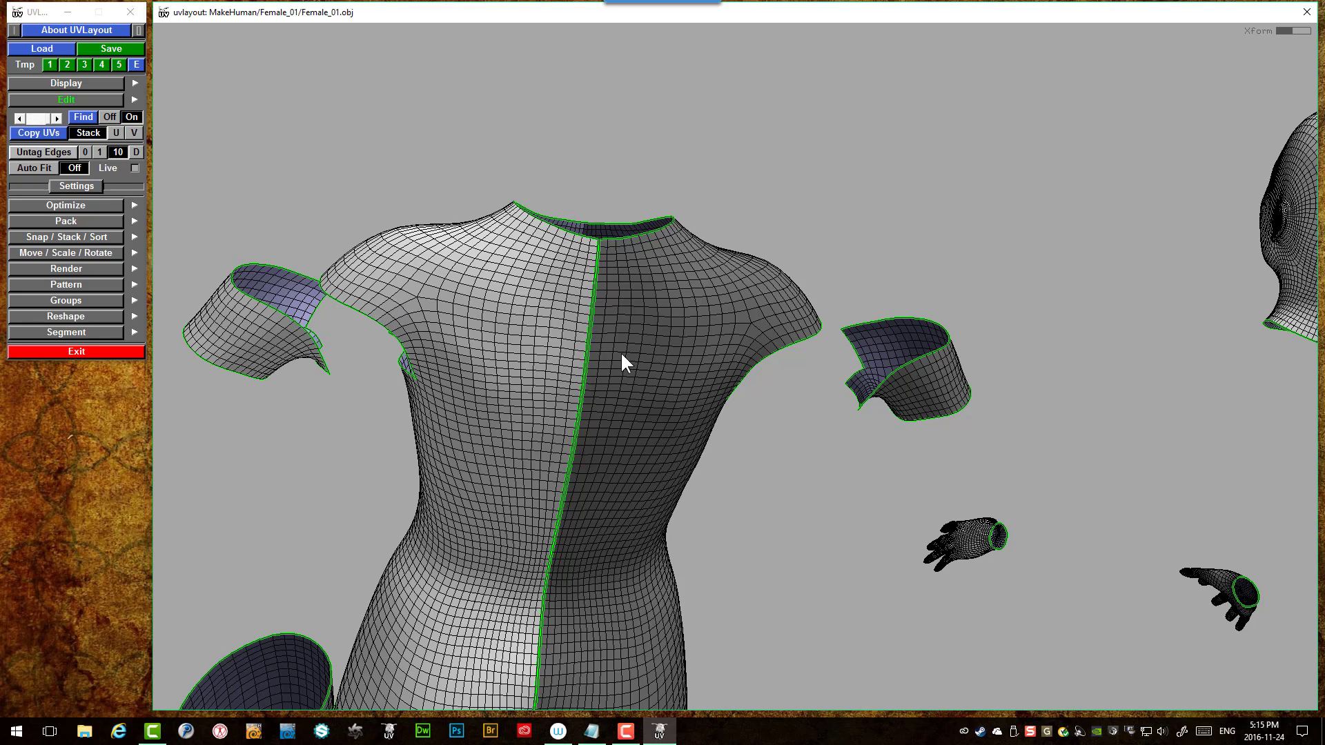
middle_drag(759, 350, 519, 383)
middle_drag(871, 357, 904, 314)
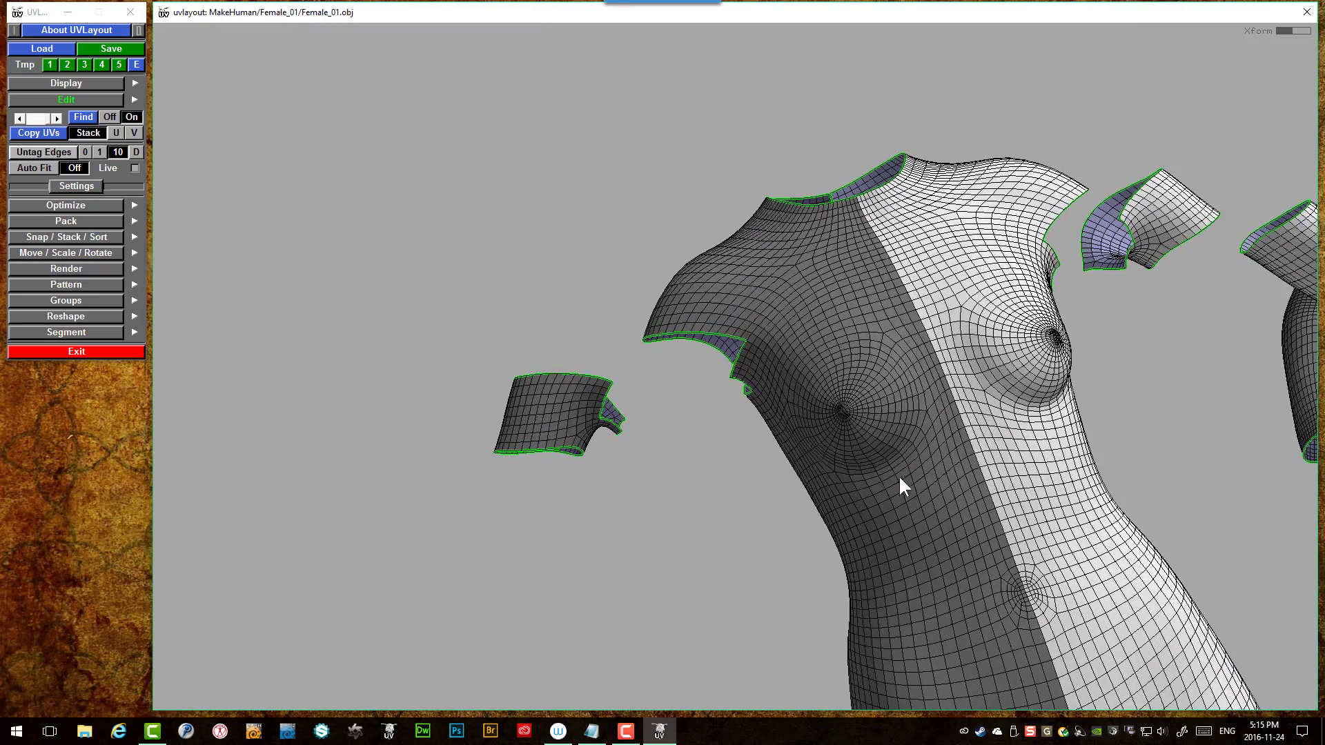
middle_drag(756, 321, 841, 312)
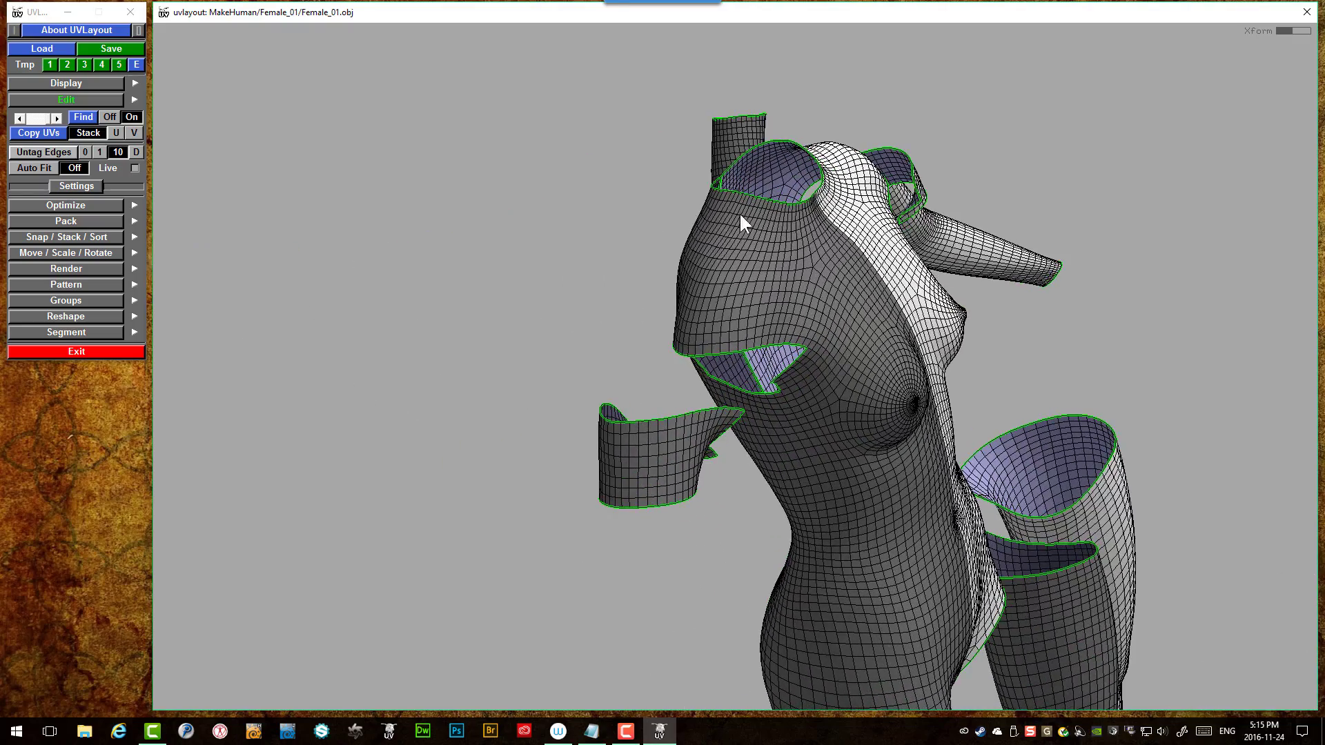
middle_drag(711, 310, 684, 314)
- Drop the torso to UV space, switch to the UV view, and flatten the shell
key(d)
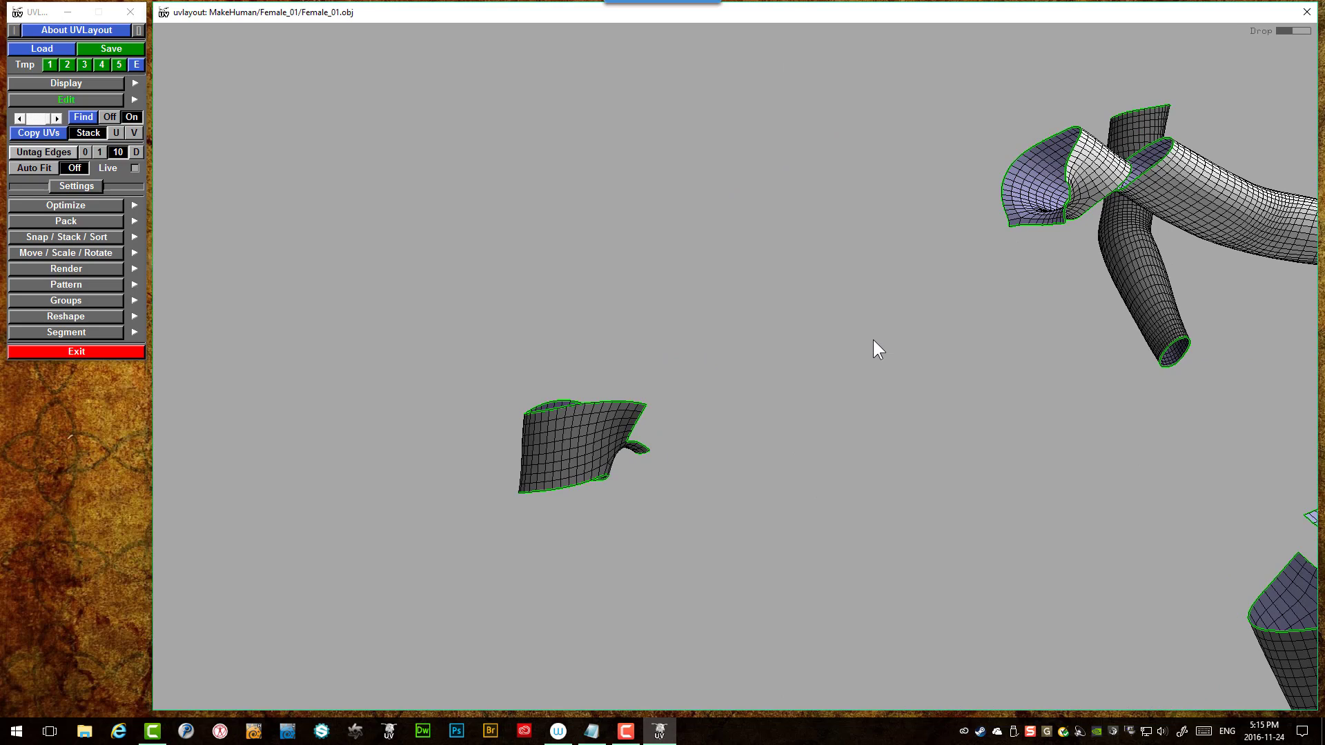
key(1)
scroll(822, 289, down, 9)
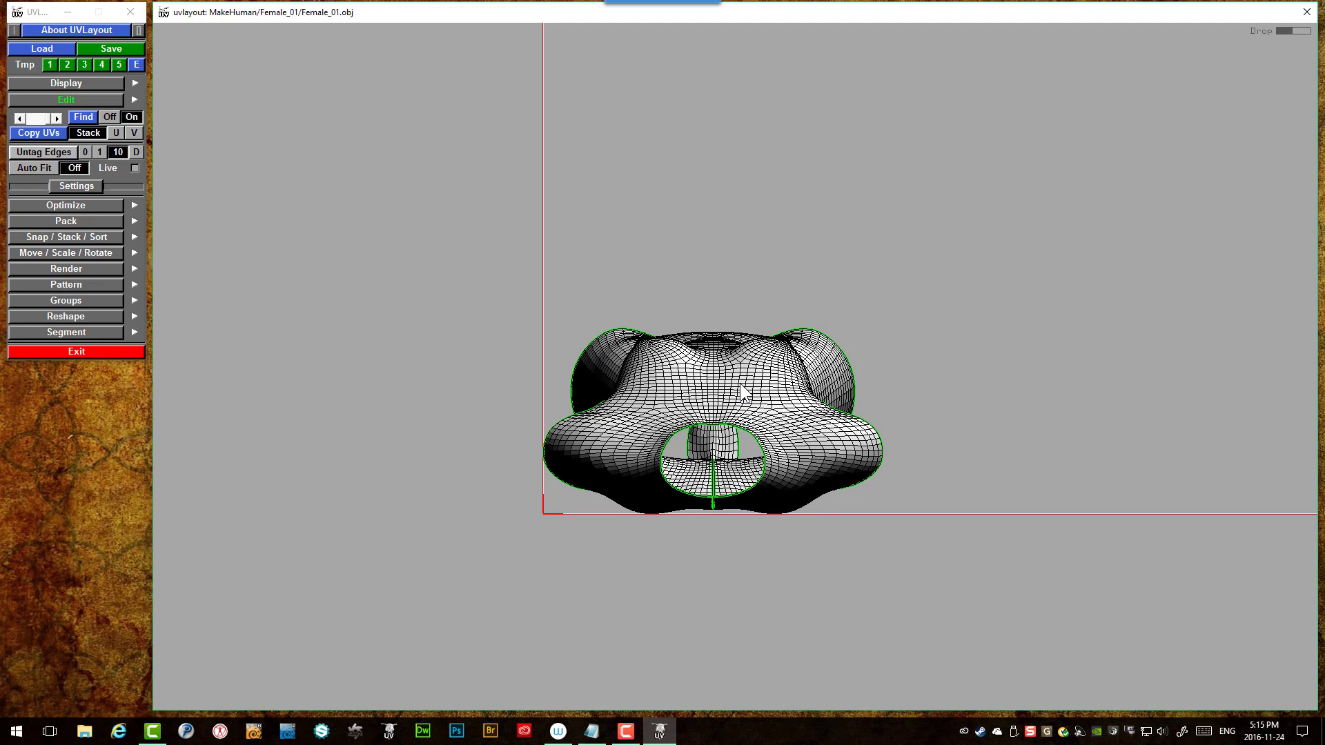
key(f)
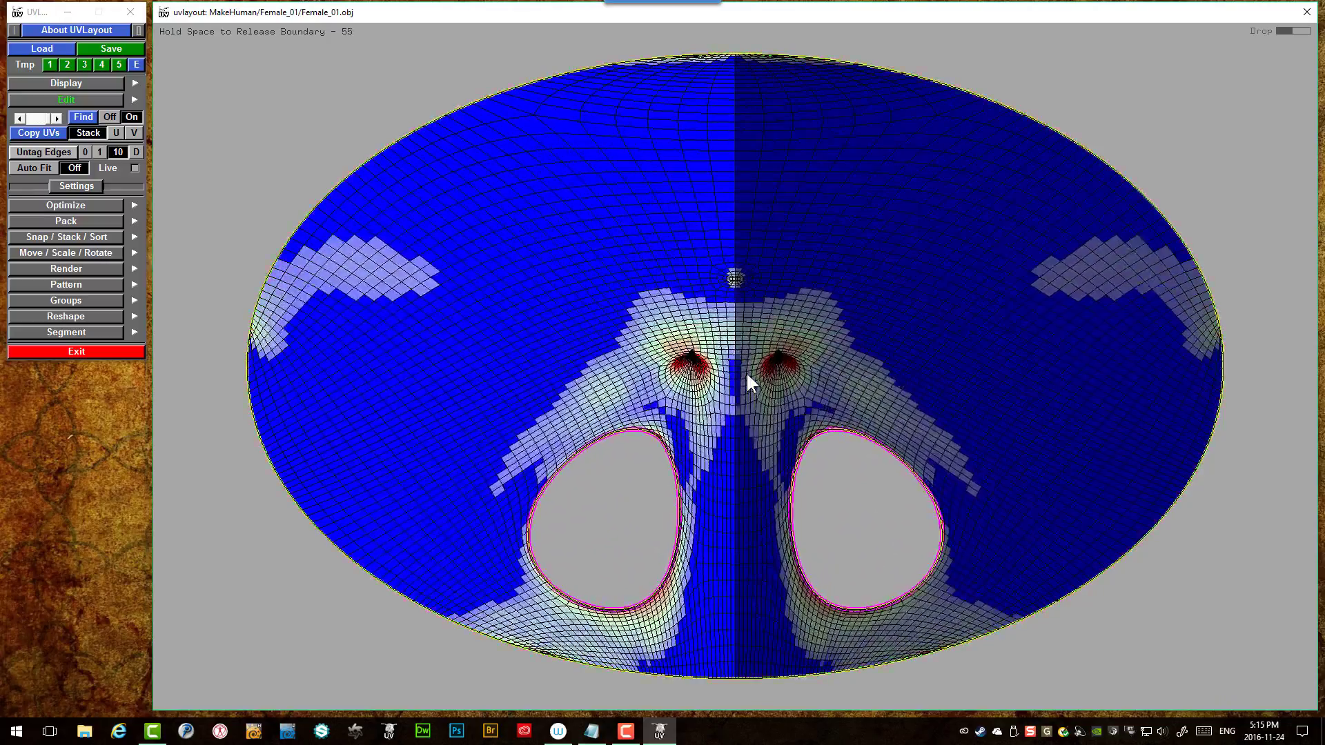
key(space)
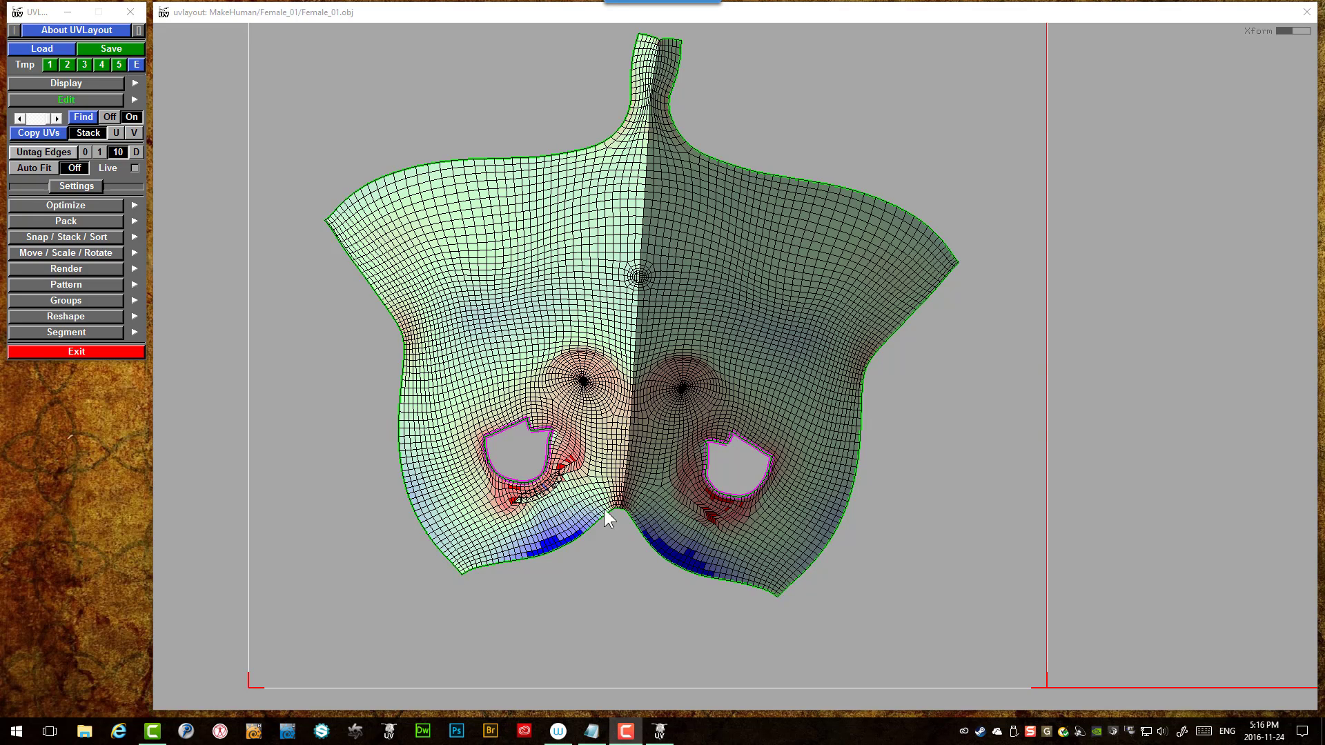
- Zoom and pan around the flattened torso to inspect stretch around the armholes
right_drag(619, 511, 642, 498)
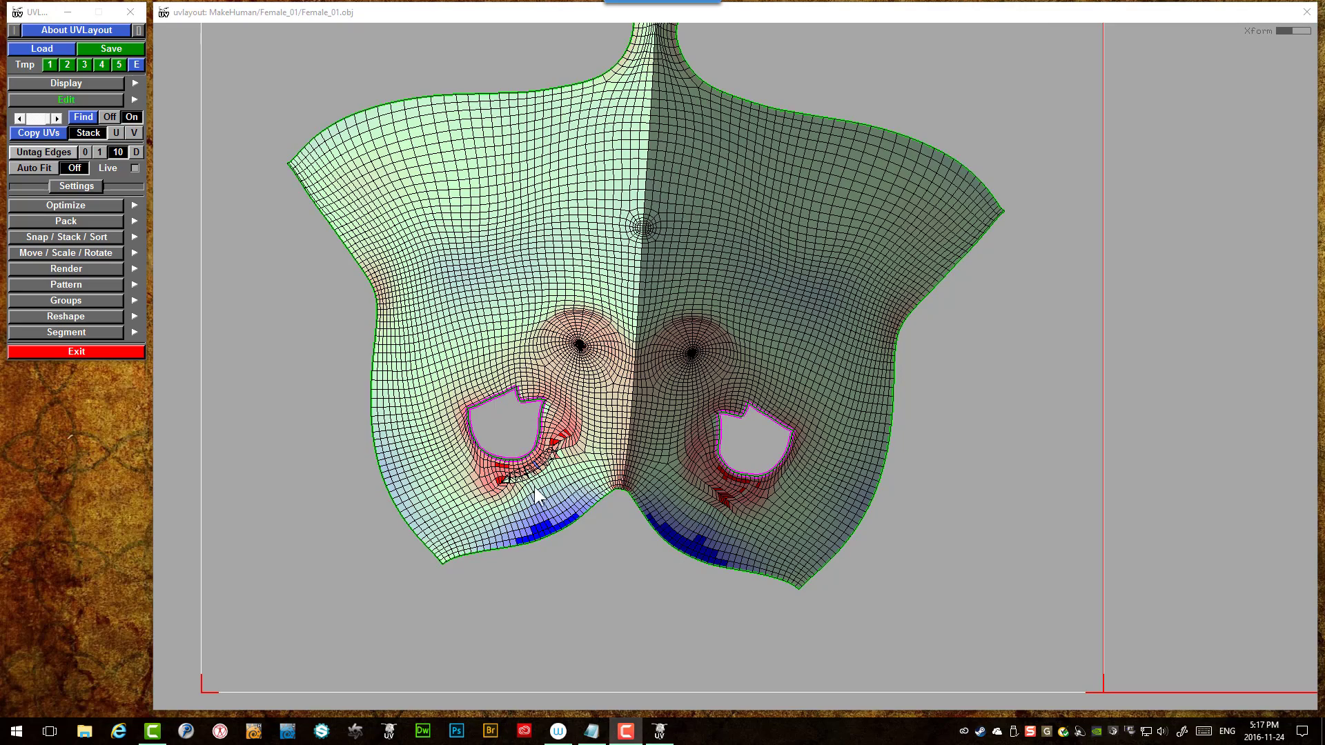
scroll(537, 491, up, 8)
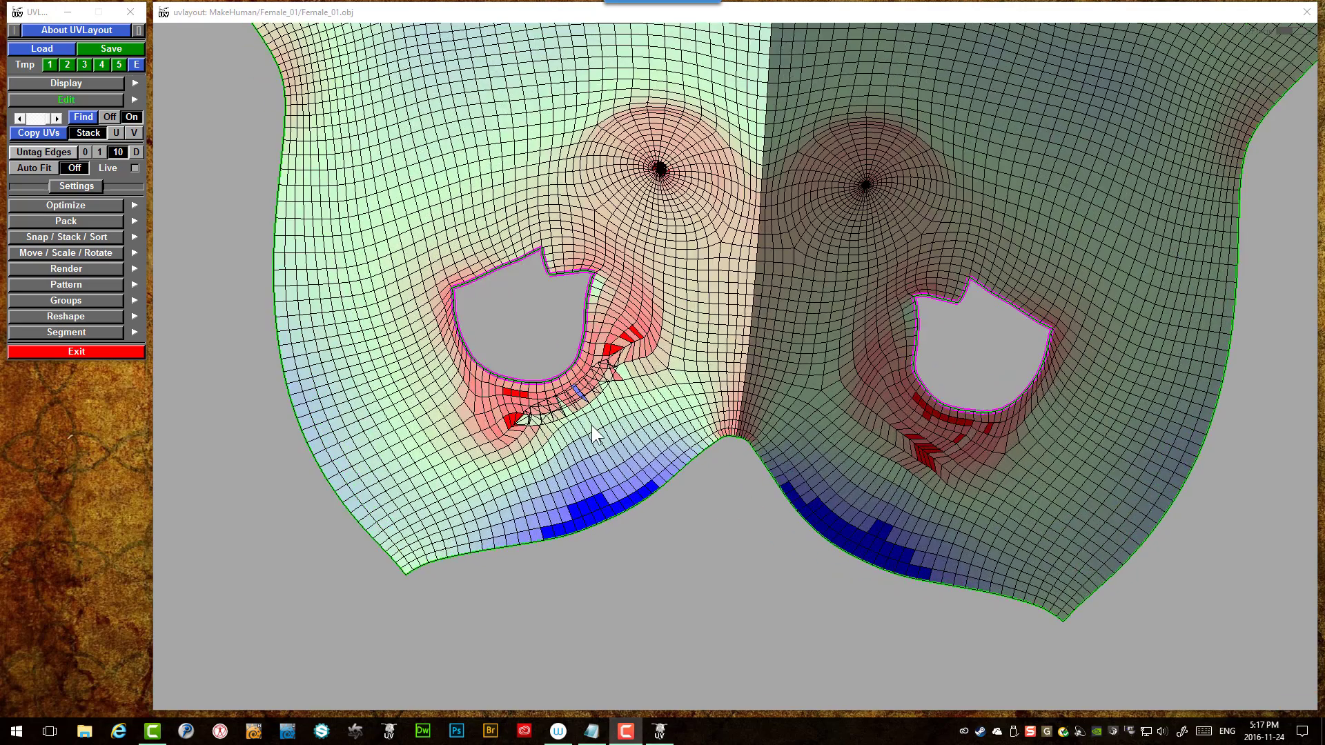
scroll(573, 319, up, 3)
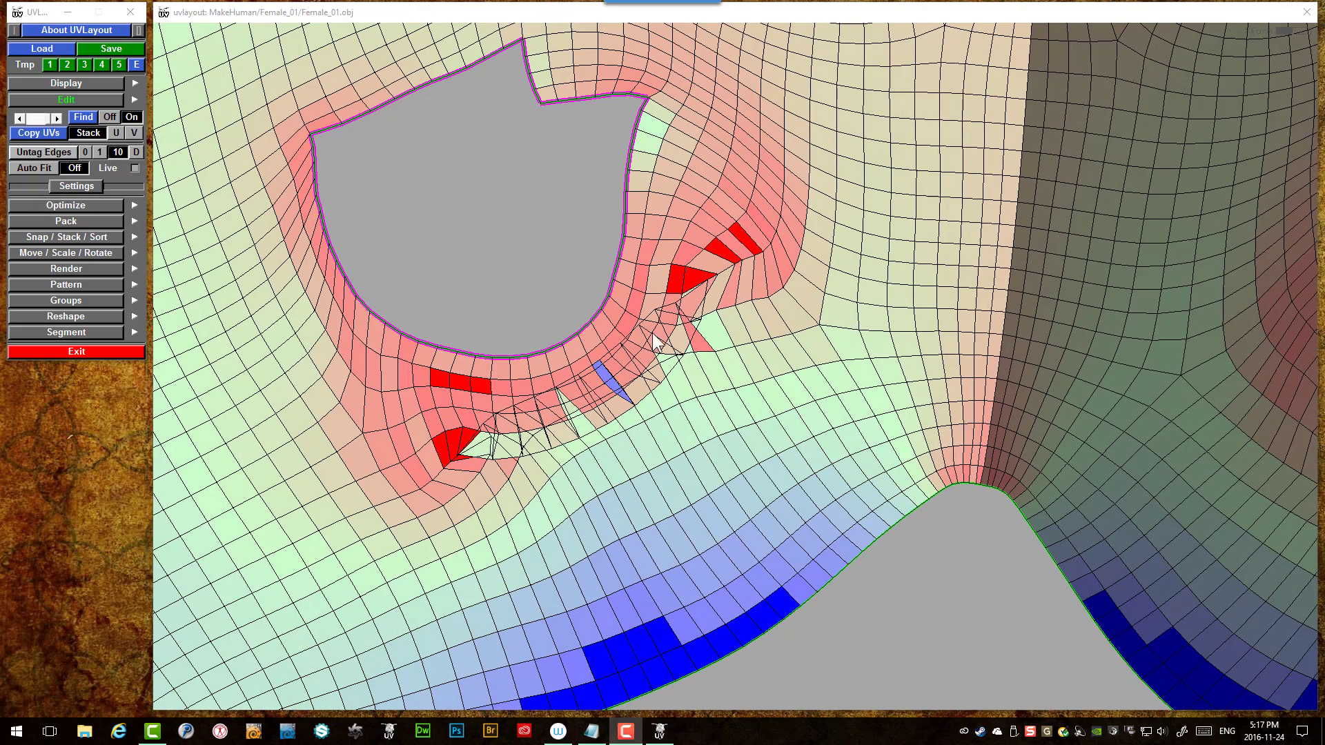
scroll(762, 275, down, 3)
scroll(864, 232, down, 6)
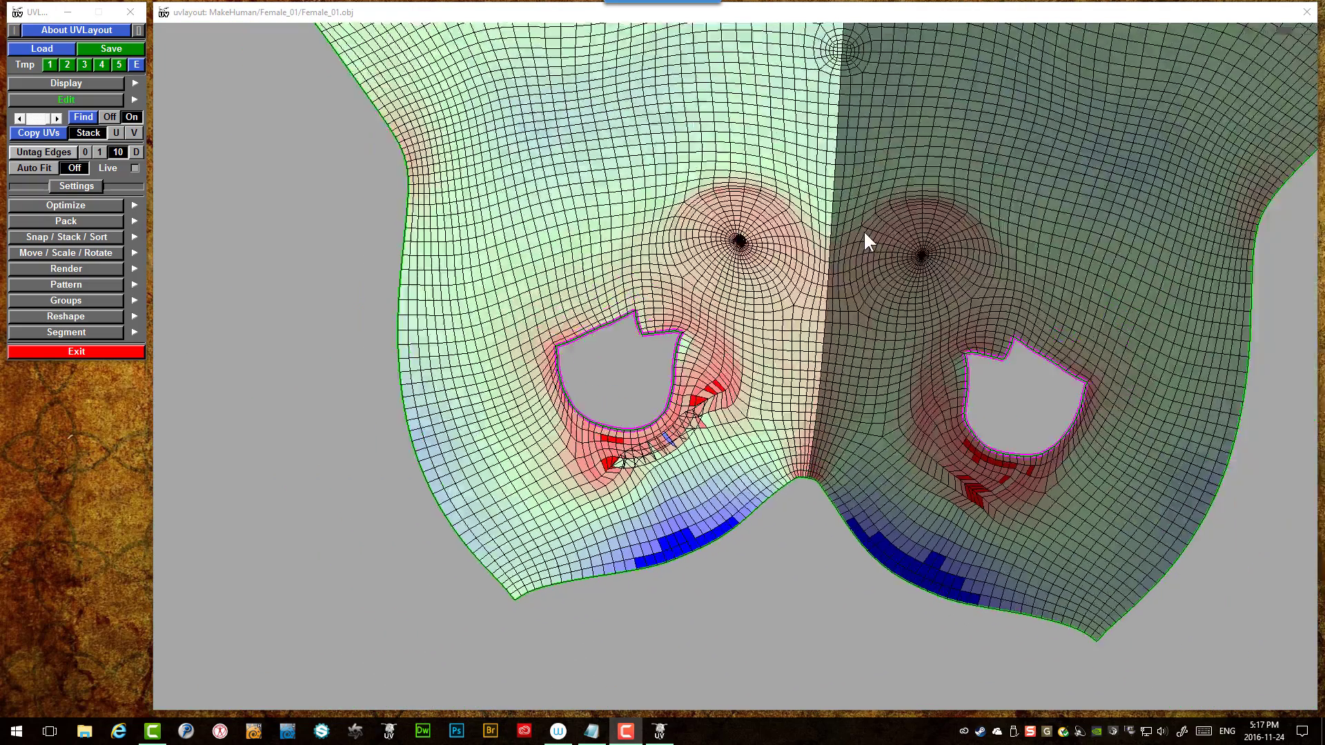
scroll(821, 201, down, 4)
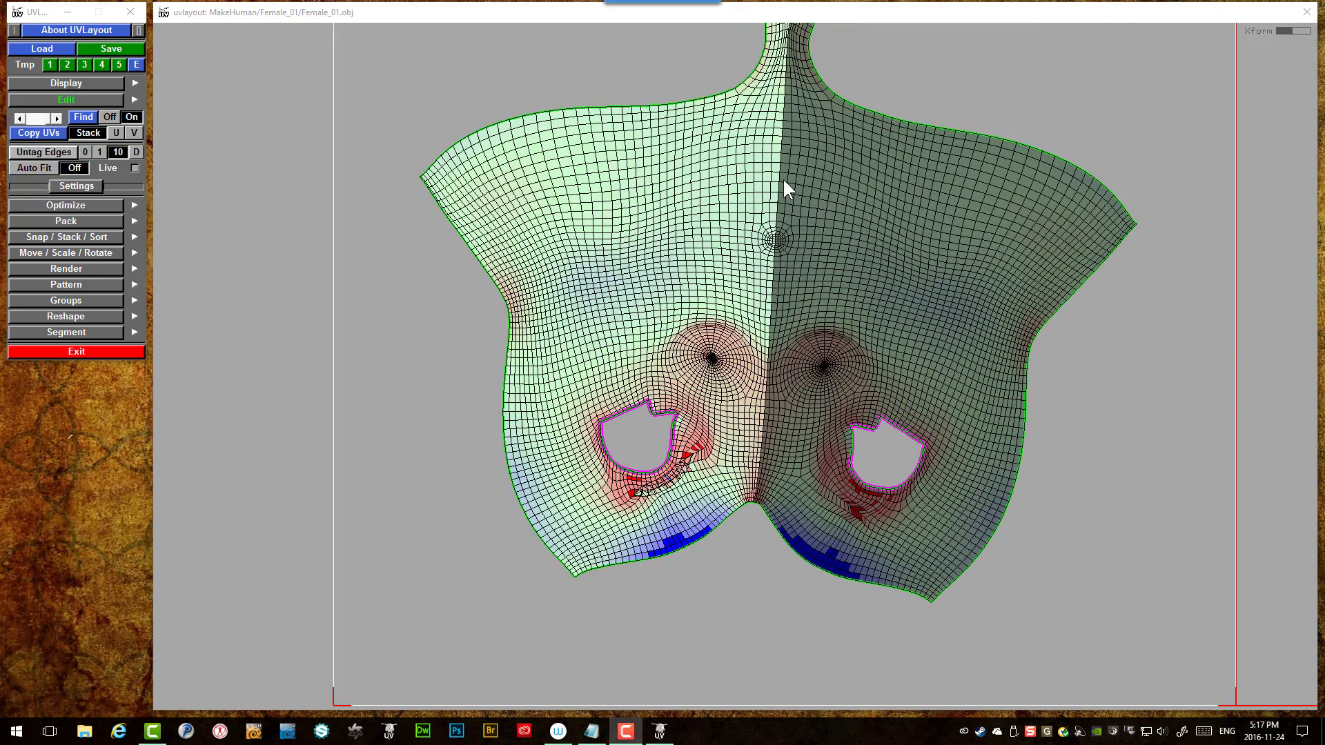
scroll(751, 251, up, 2)
middle_drag(750, 252, 753, 323)
scroll(755, 354, down, 2)
scroll(746, 506, down, 1)
scroll(744, 503, up, 4)
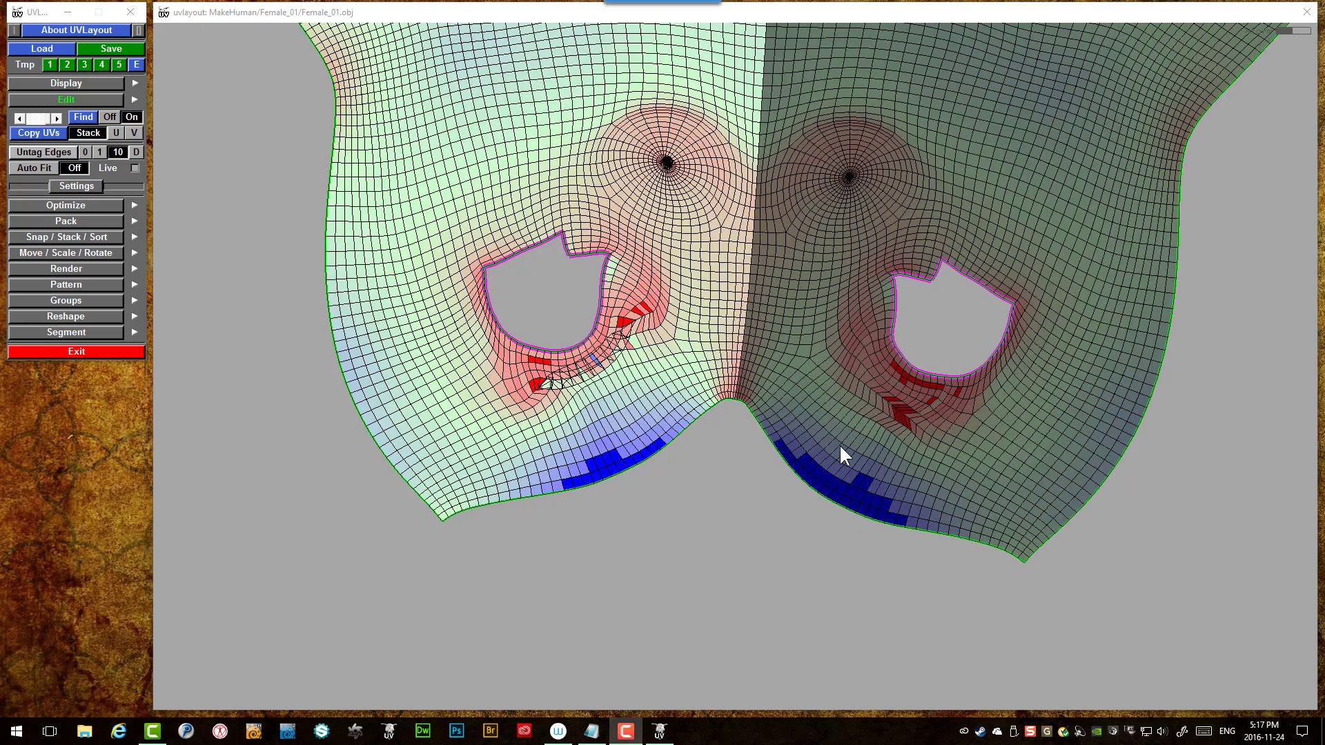
scroll(839, 444, up, 3)
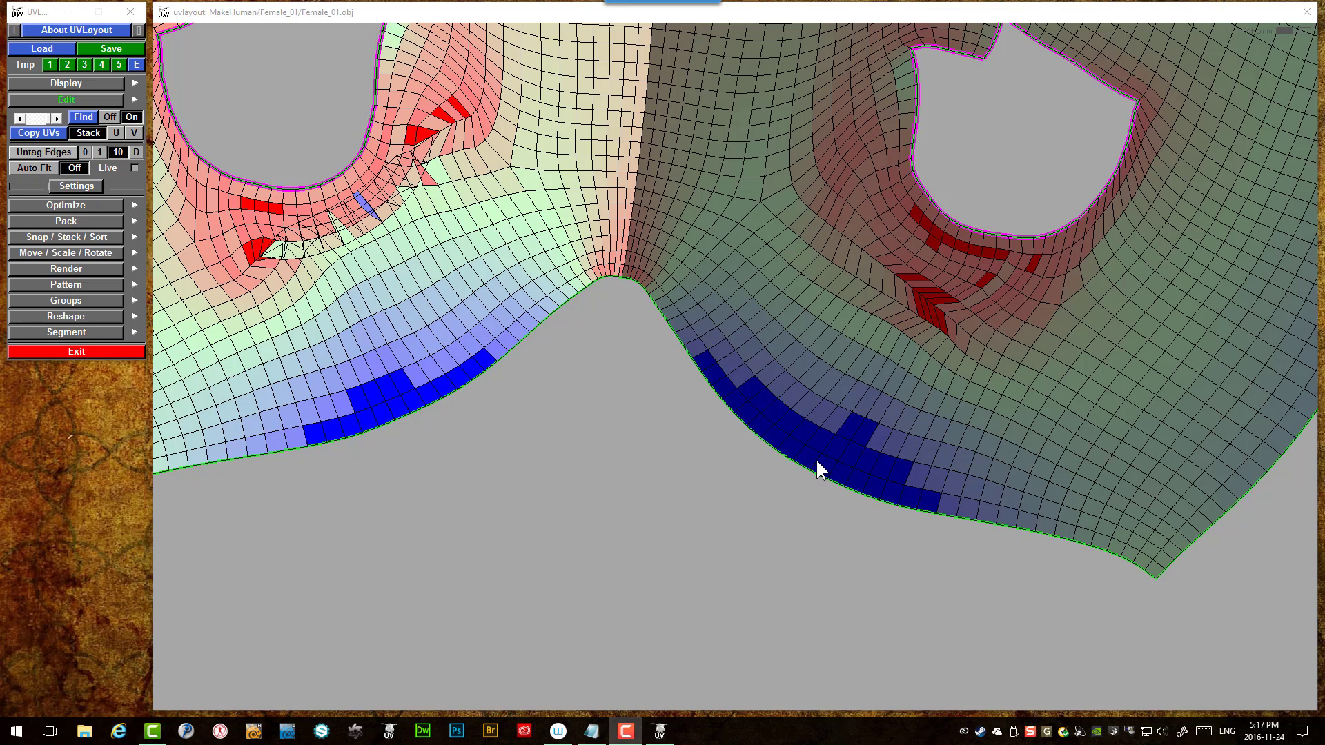
- Select the flattened torso shell and start a seam cut at its lower edge
click(816, 459)
key(g)
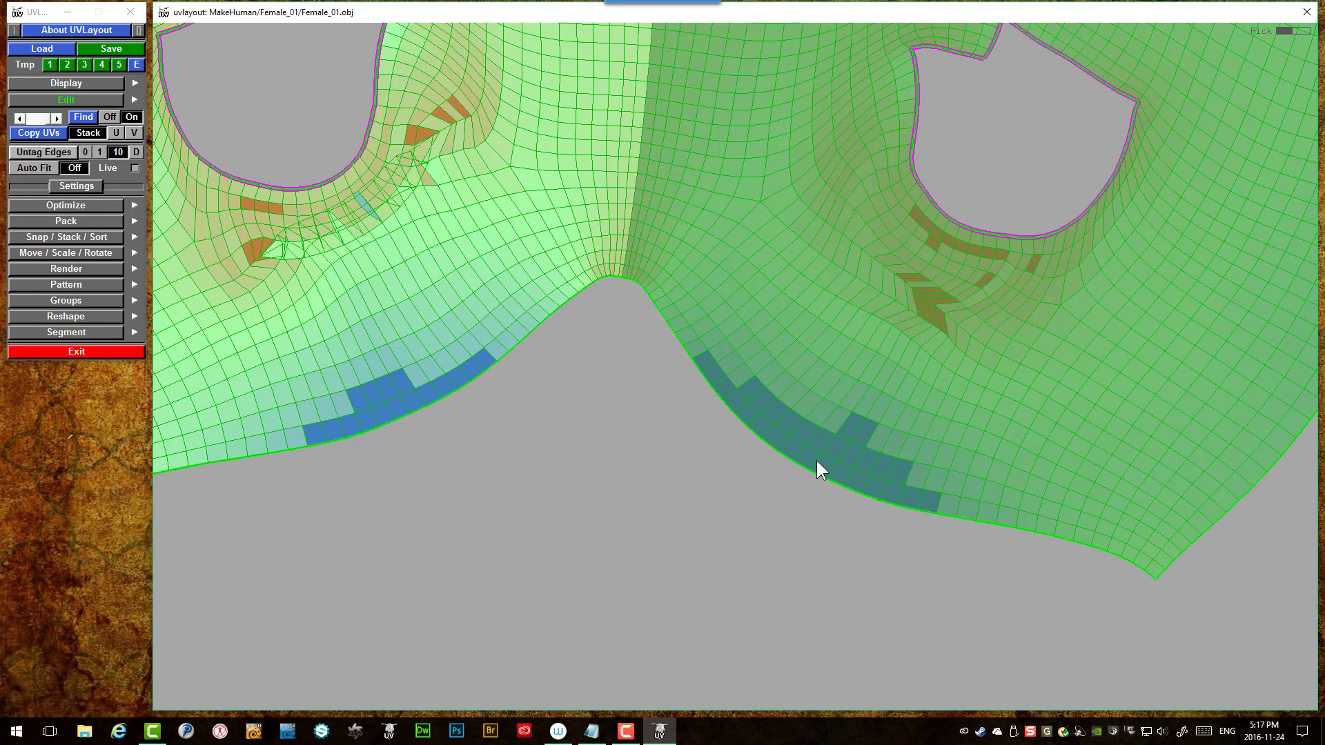
key(c)
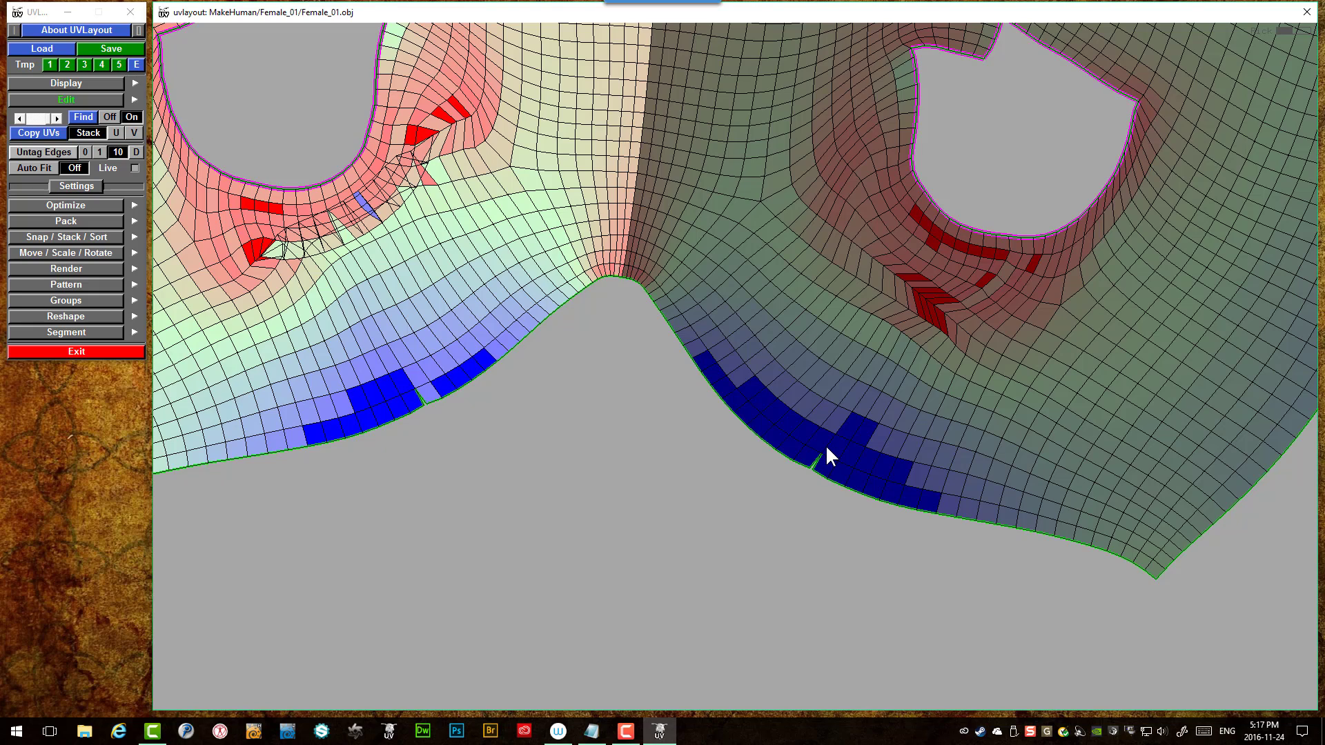
key(c)
key(c)
key(c)
key(c)
key(c)
key(c)
scroll(927, 312, up, 4)
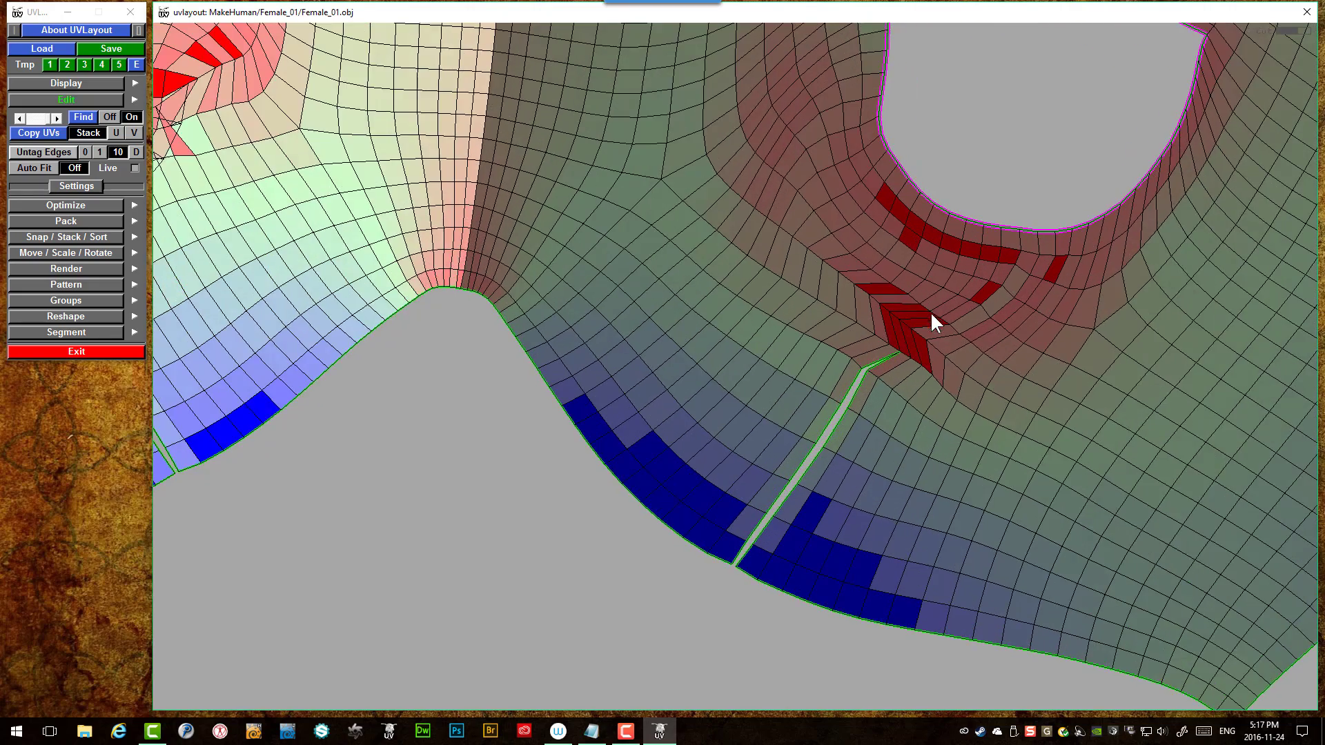
scroll(887, 359, up, 2)
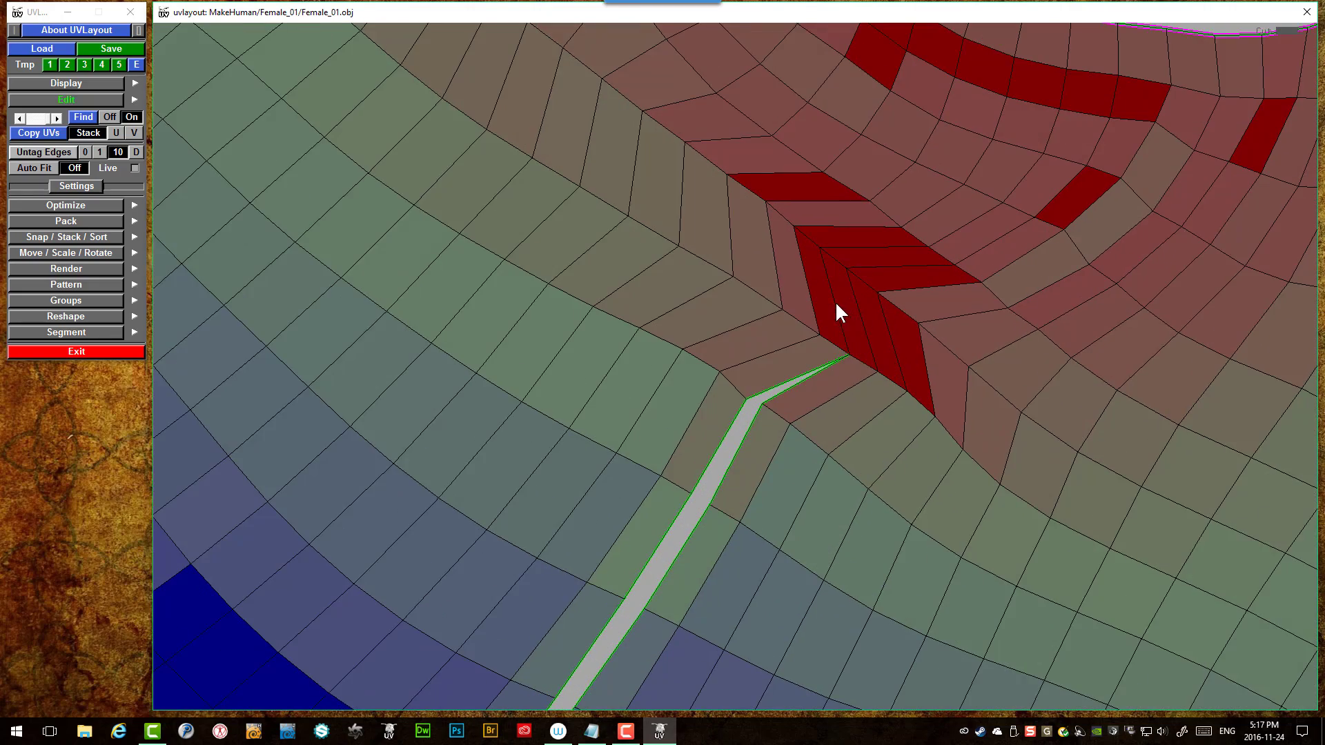
- Extend the seam up through the red chevron to the hole border
key(c)
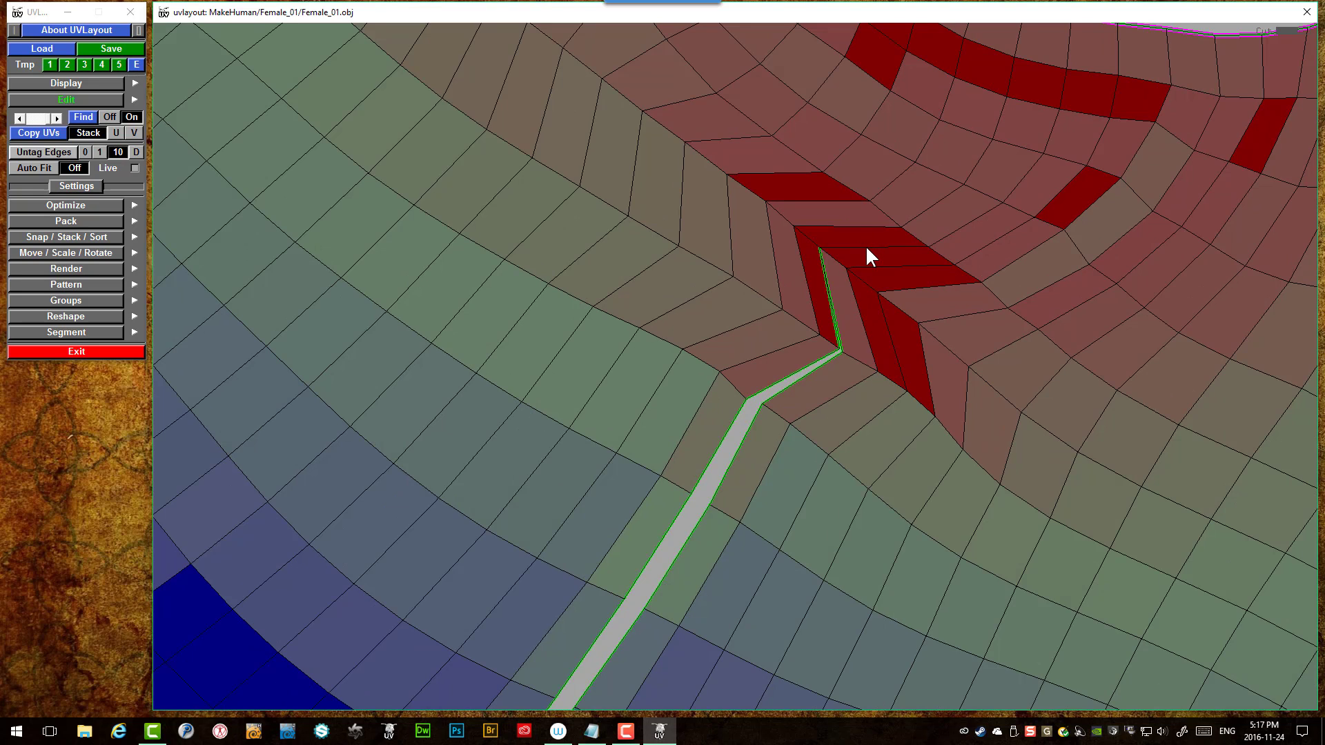
key(c)
key(c)
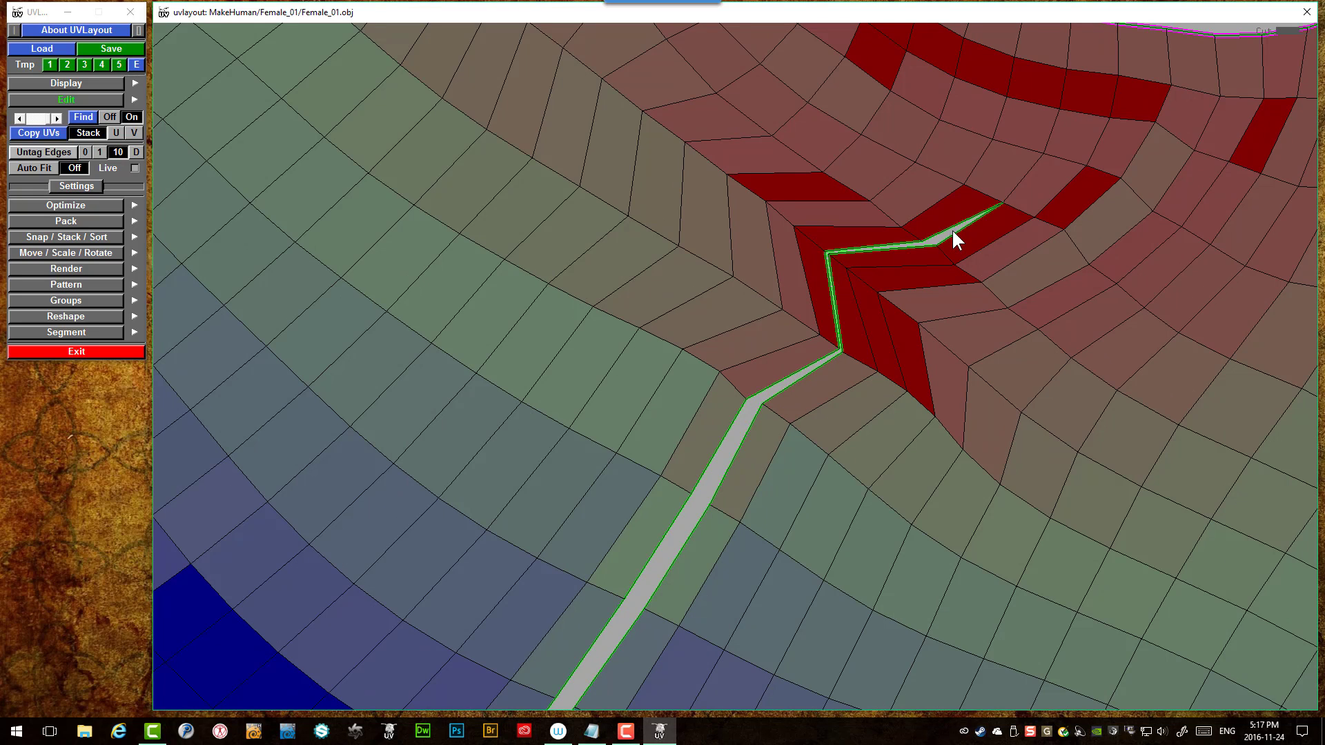
key(c)
key(c)
key(c)
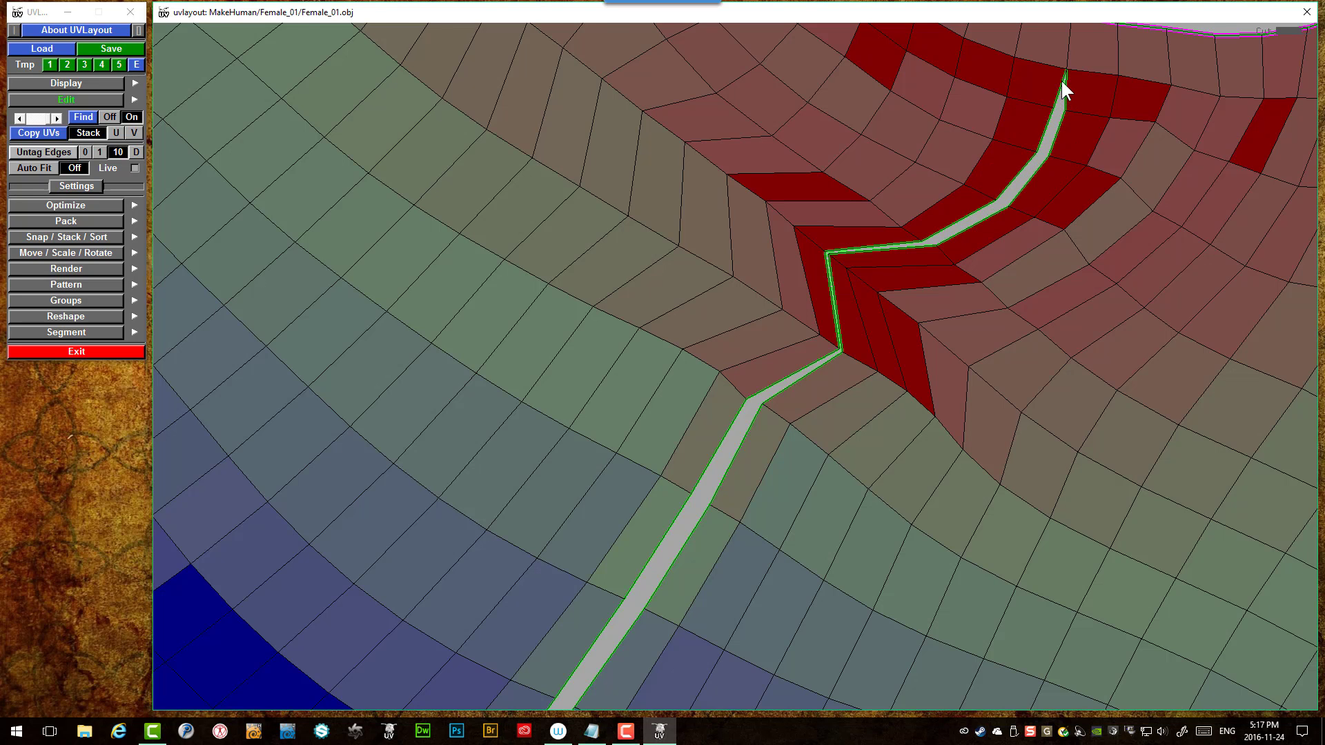
right_drag(1061, 89, 1061, 81)
scroll(1062, 80, down, 1)
middle_drag(998, 124, 937, 210)
scroll(937, 209, up, 1)
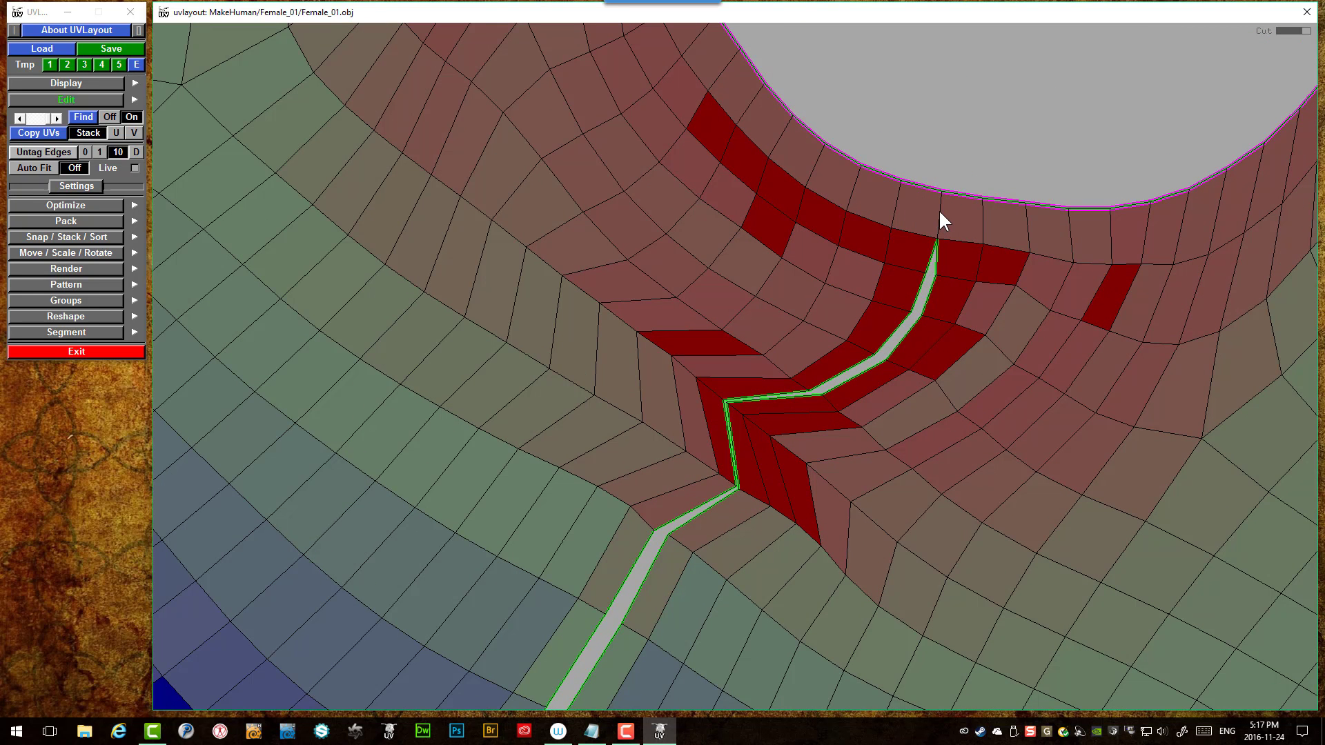
key(c)
right_drag(929, 218, 891, 201)
scroll(870, 196, down, 3)
scroll(839, 184, up, 5)
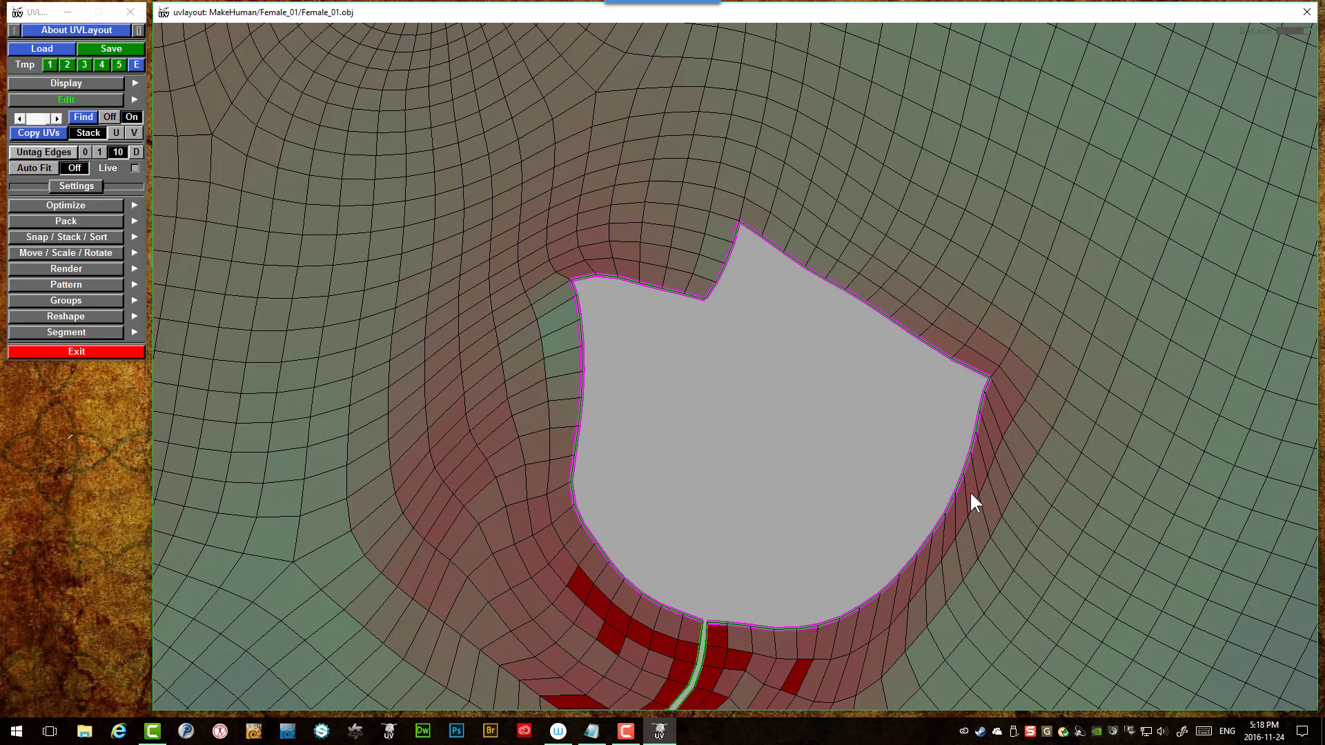
scroll(952, 505, up, 4)
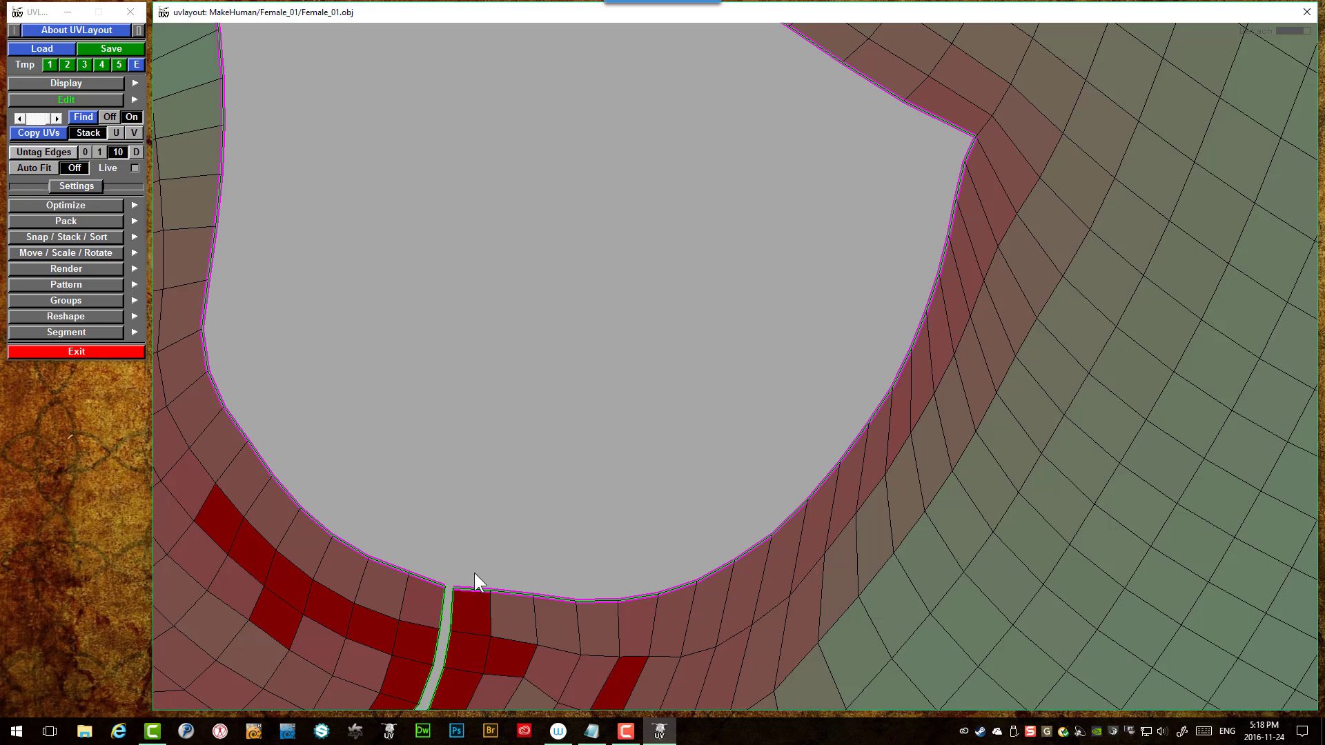
scroll(802, 198, down, 5)
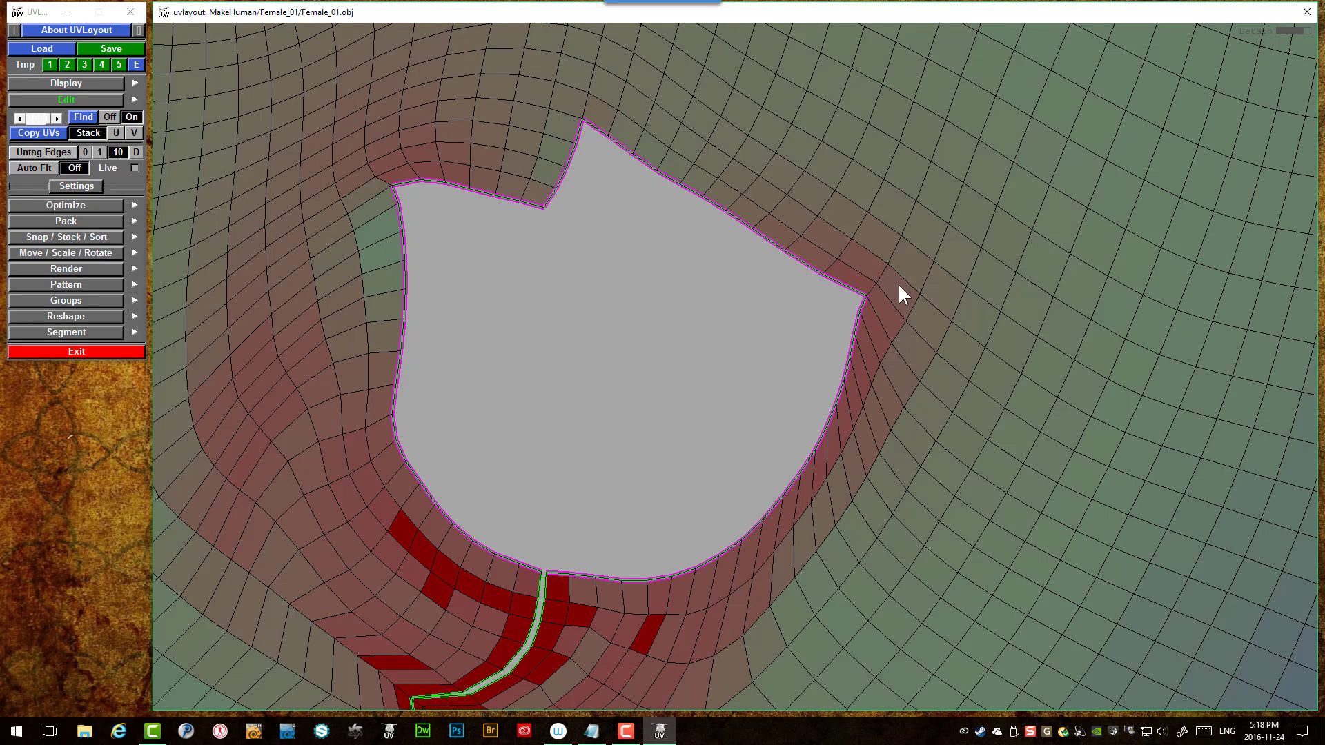
scroll(458, 426, down, 8)
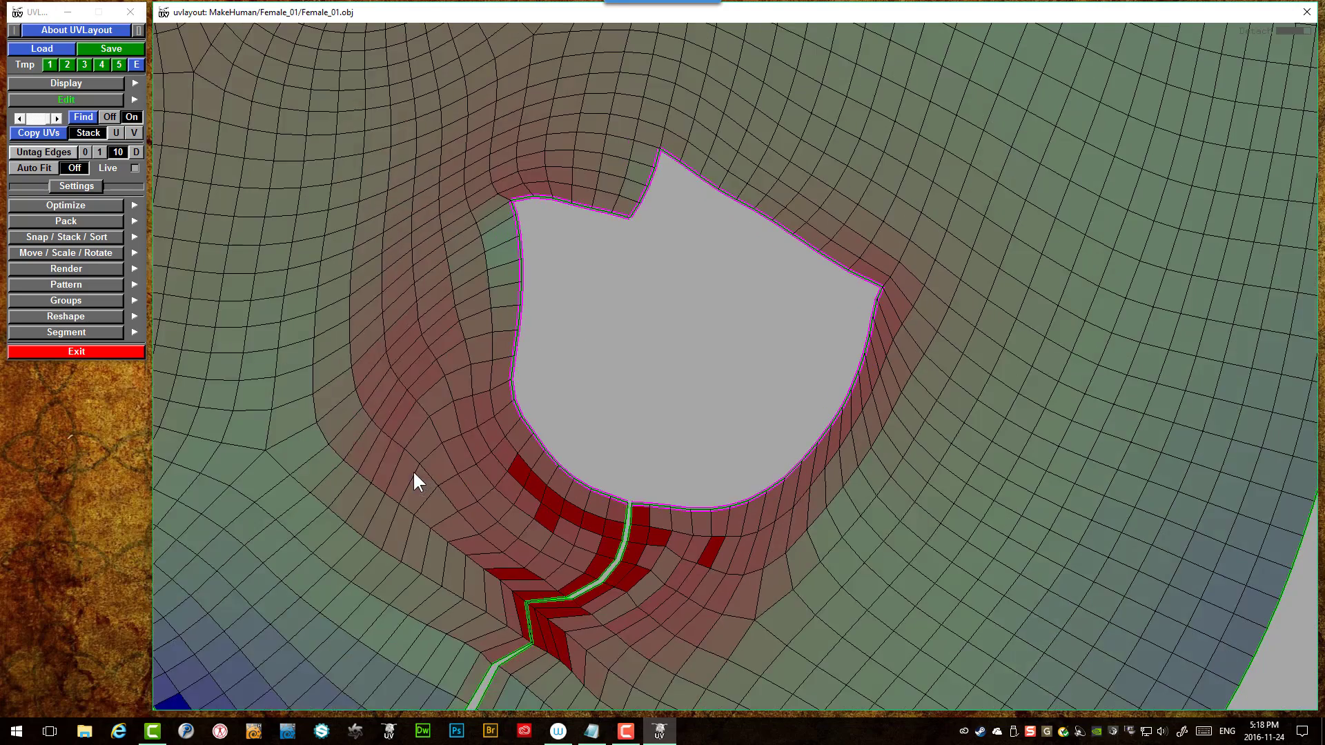
scroll(499, 384, down, 3)
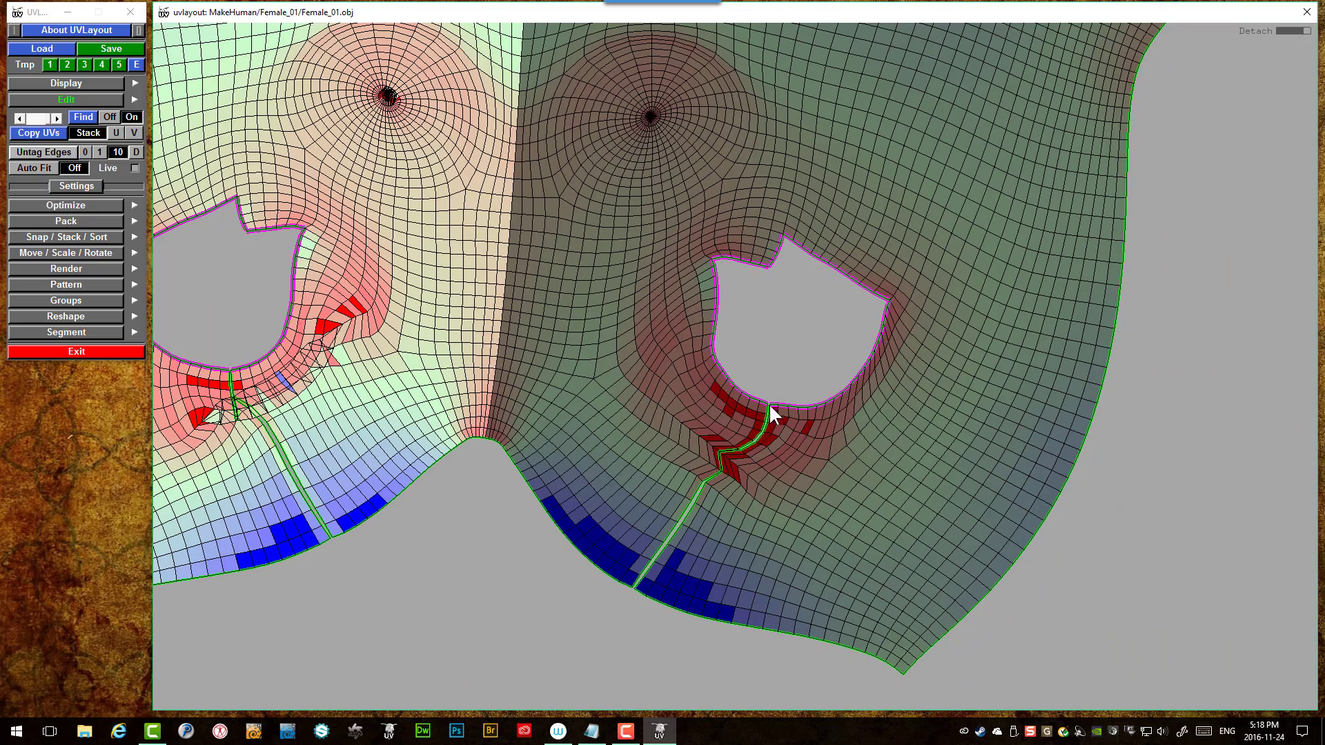
scroll(539, 363, down, 5)
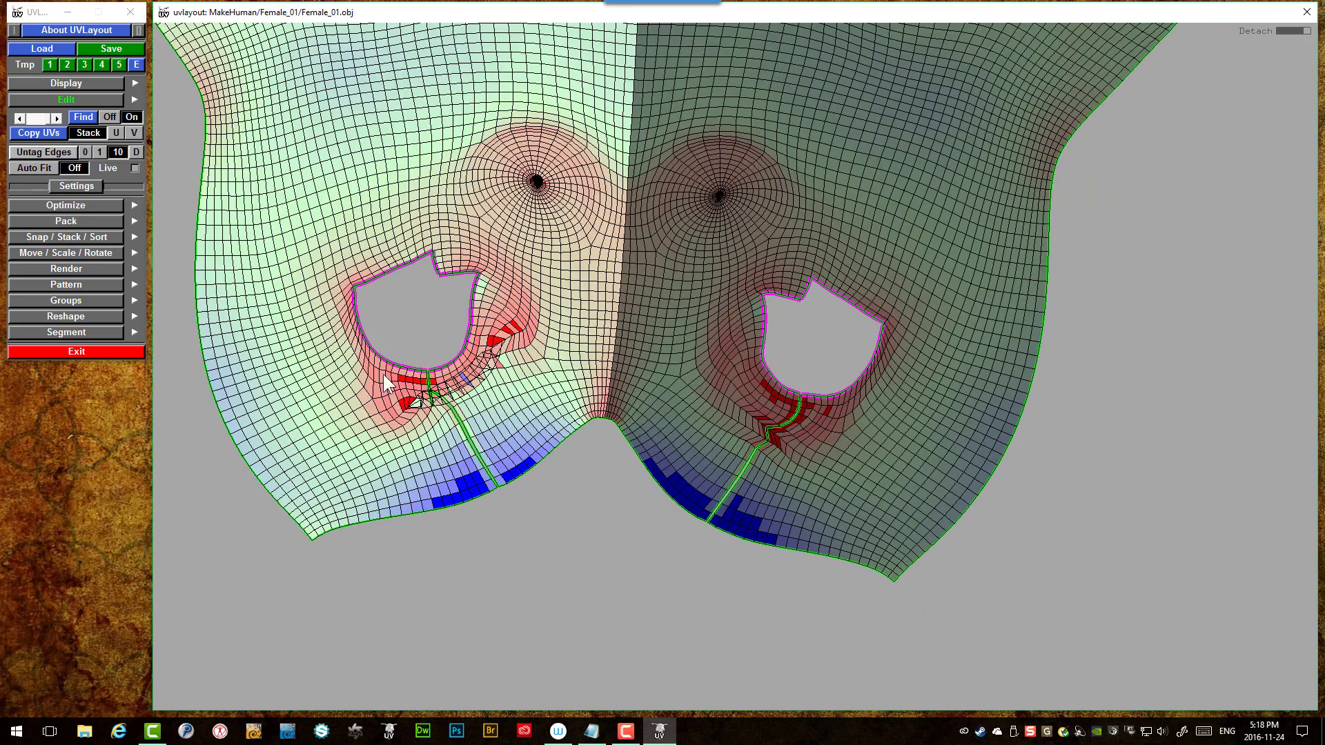
- Relax open the slits around both holes, then flatten the torso shell inside a circular boundary
scroll(554, 340, up, 7)
scroll(554, 338, down, 2)
scroll(676, 333, down, 3)
scroll(678, 328, down, 1)
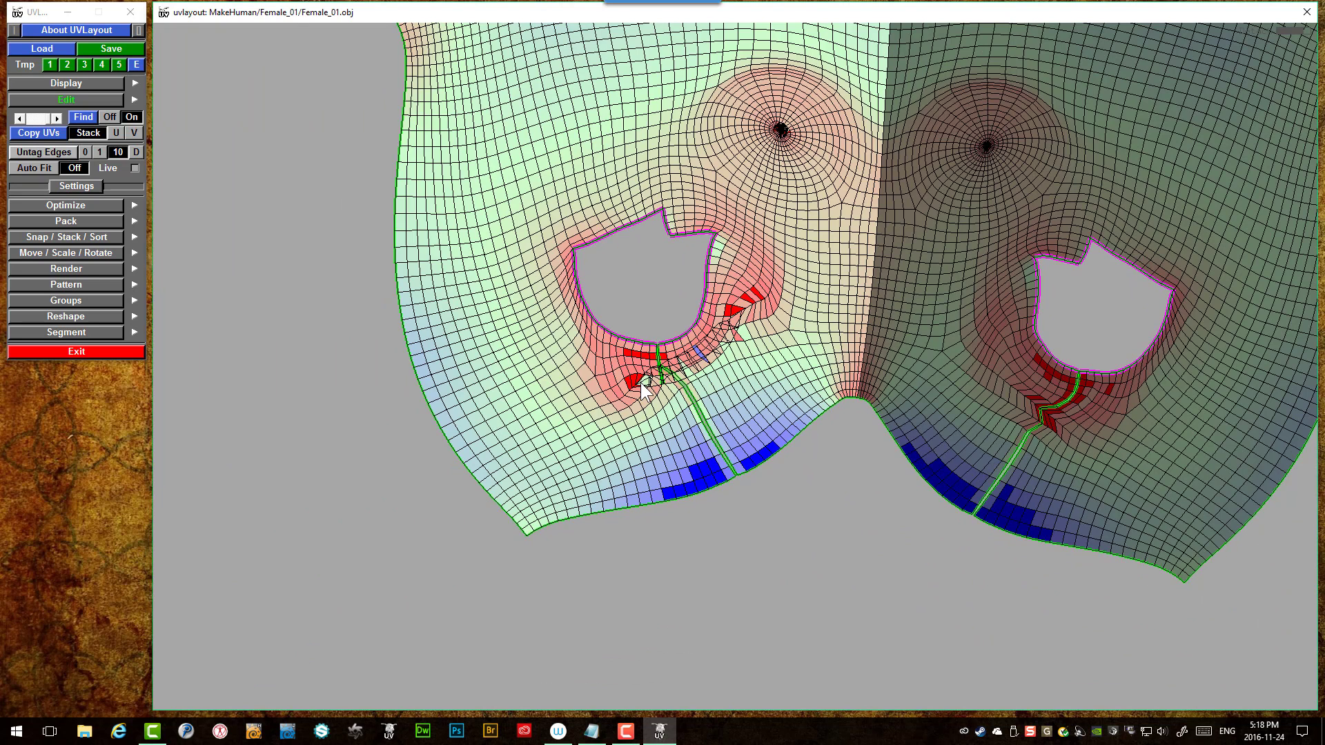
mouse_move(658, 355)
ctrl+middle_down()
mouse_move(671, 375)
mouse_move(669, 362)
mouse_move(659, 371)
ctrl+middle_up()
key(shift+f)
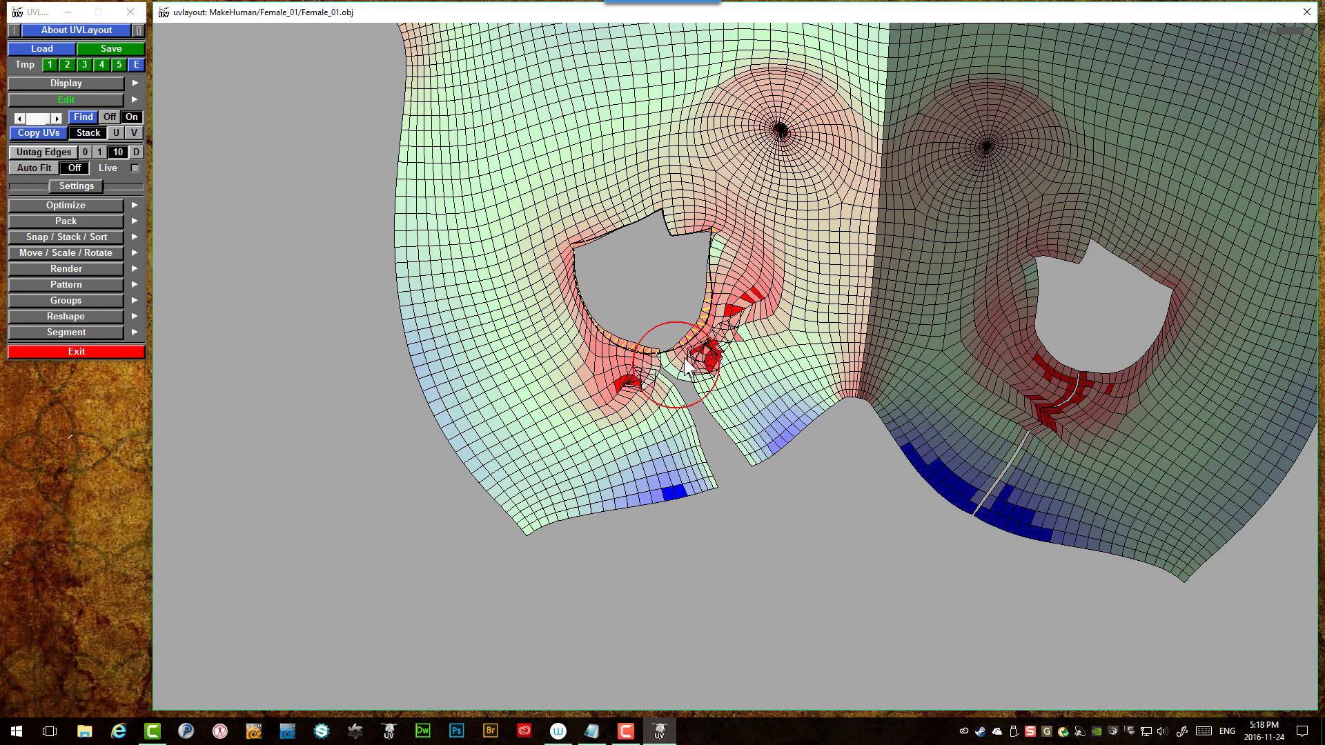
mouse_move(1040, 433)
mouse_down()
mouse_move(991, 511)
mouse_move(1058, 535)
mouse_move(966, 469)
mouse_up()
mouse_move(1028, 388)
ctrl+mouse_down()
mouse_move(1069, 374)
mouse_move(1069, 392)
mouse_move(1036, 386)
ctrl+mouse_up()
right_drag(987, 368, 863, 341)
key(f)
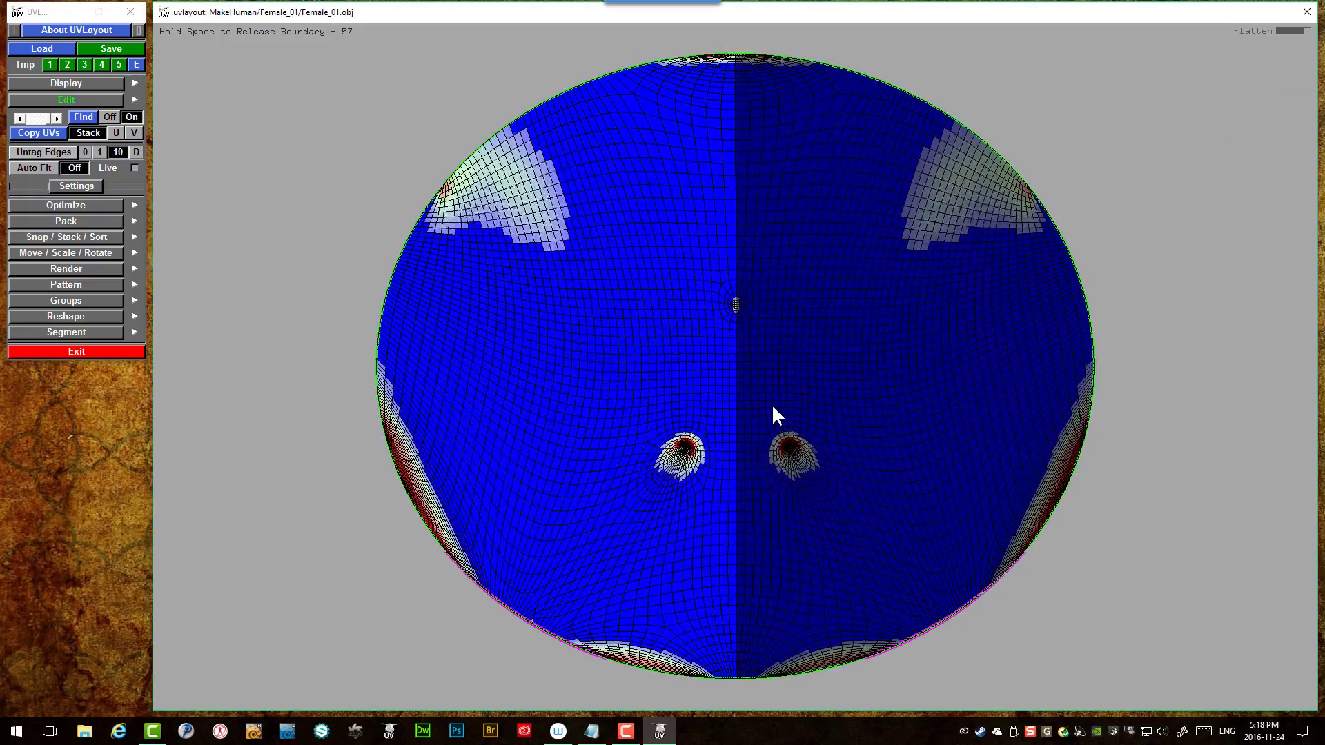
- Release the torso shell's boundary and flatten it until it settles with both slits relaxed open
key(space)
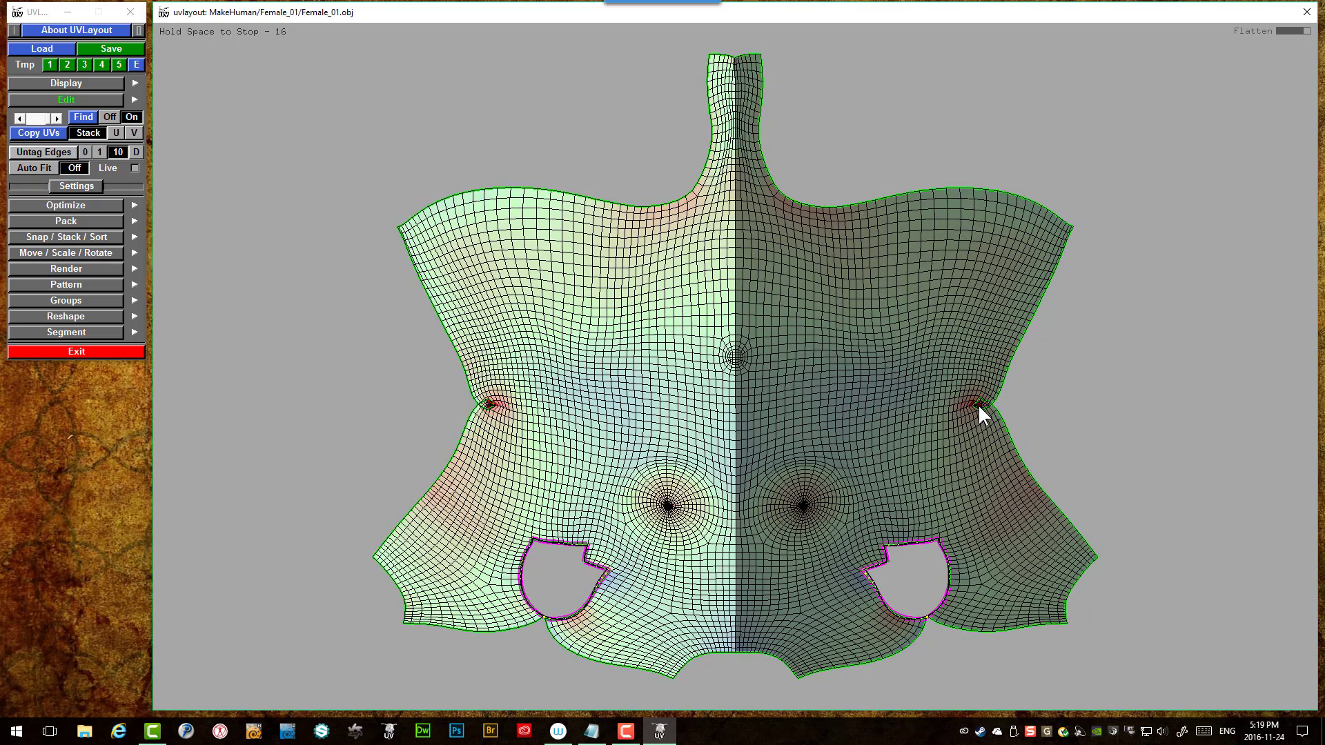
key(space)
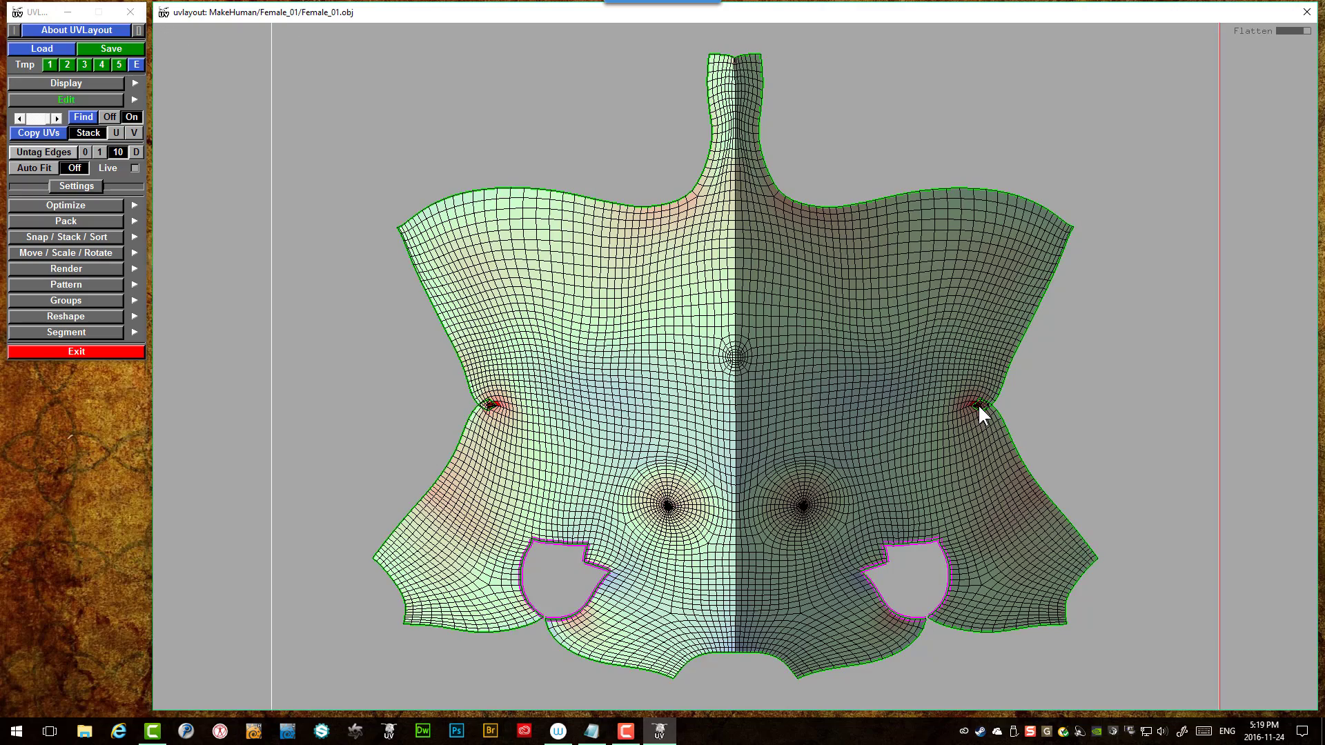
- Use the relax brush to smooth the red distorted patch at the torso's armpit notch
scroll(979, 404, up, 10)
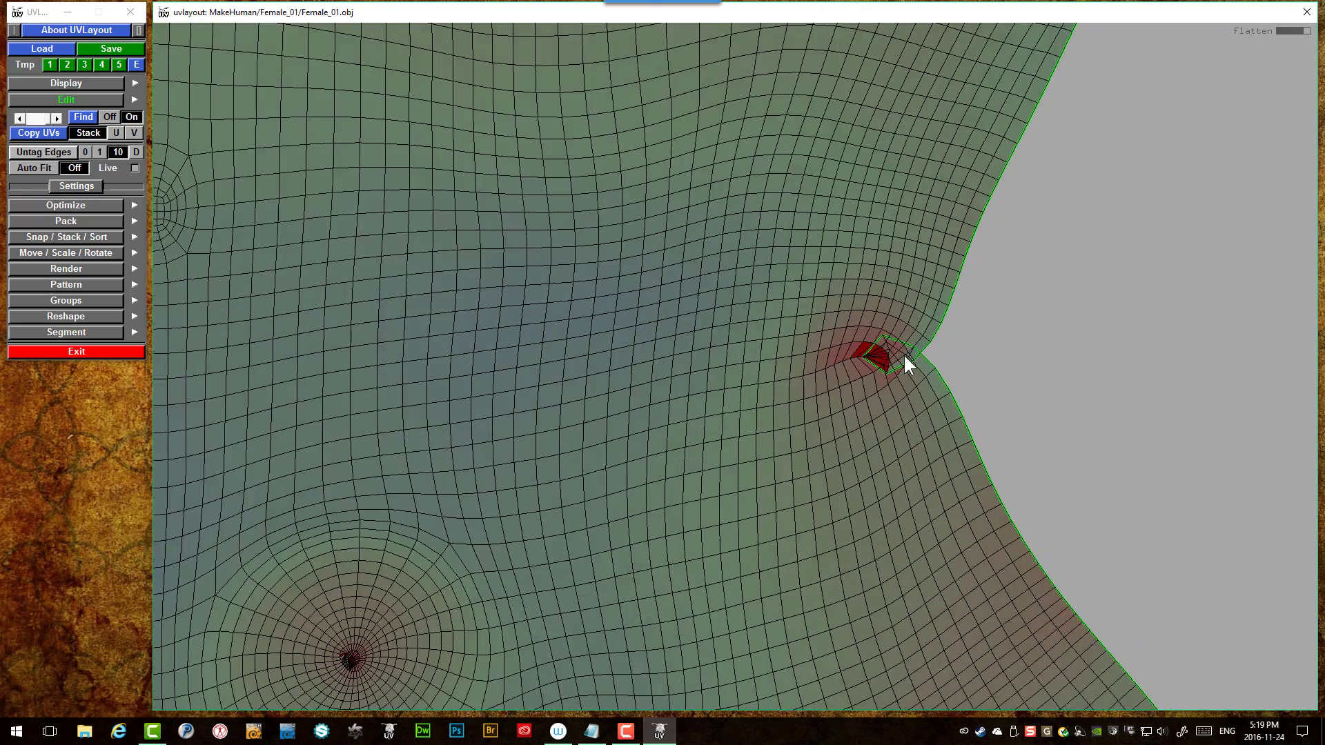
scroll(901, 356, up, 3)
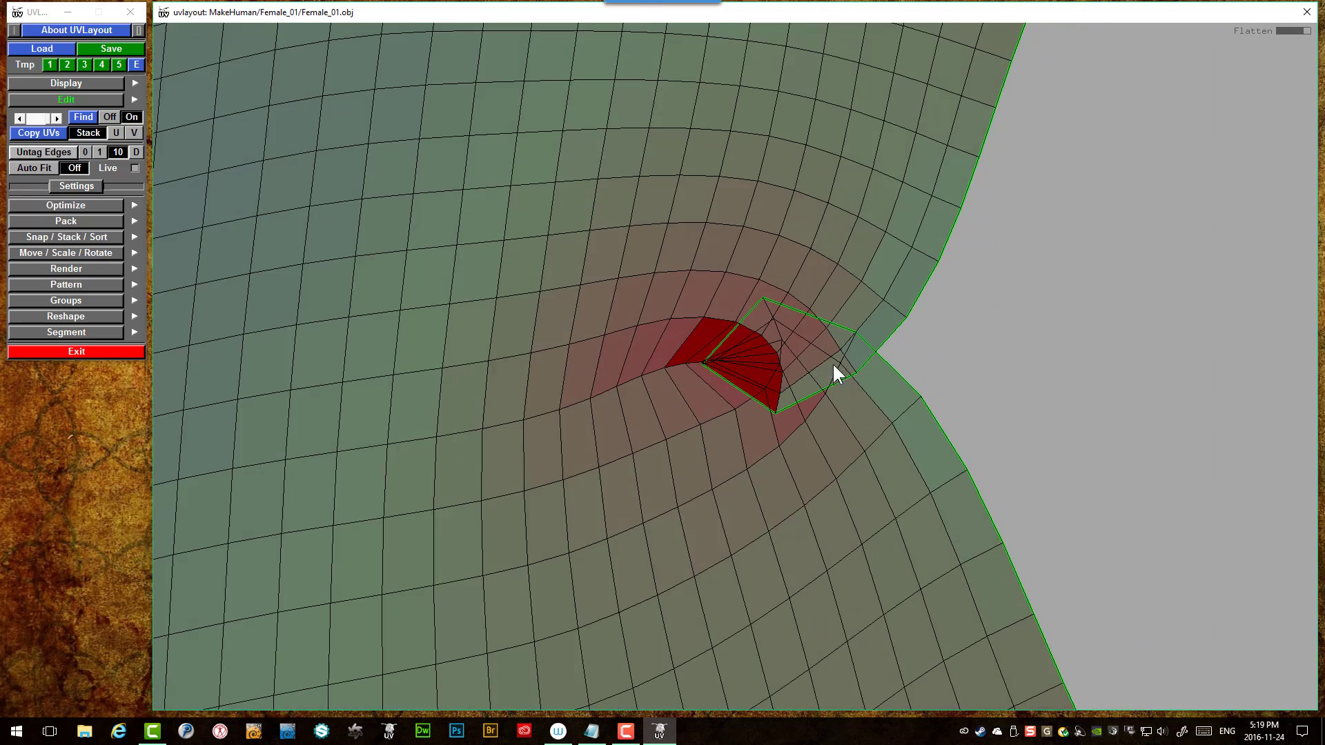
key(5)
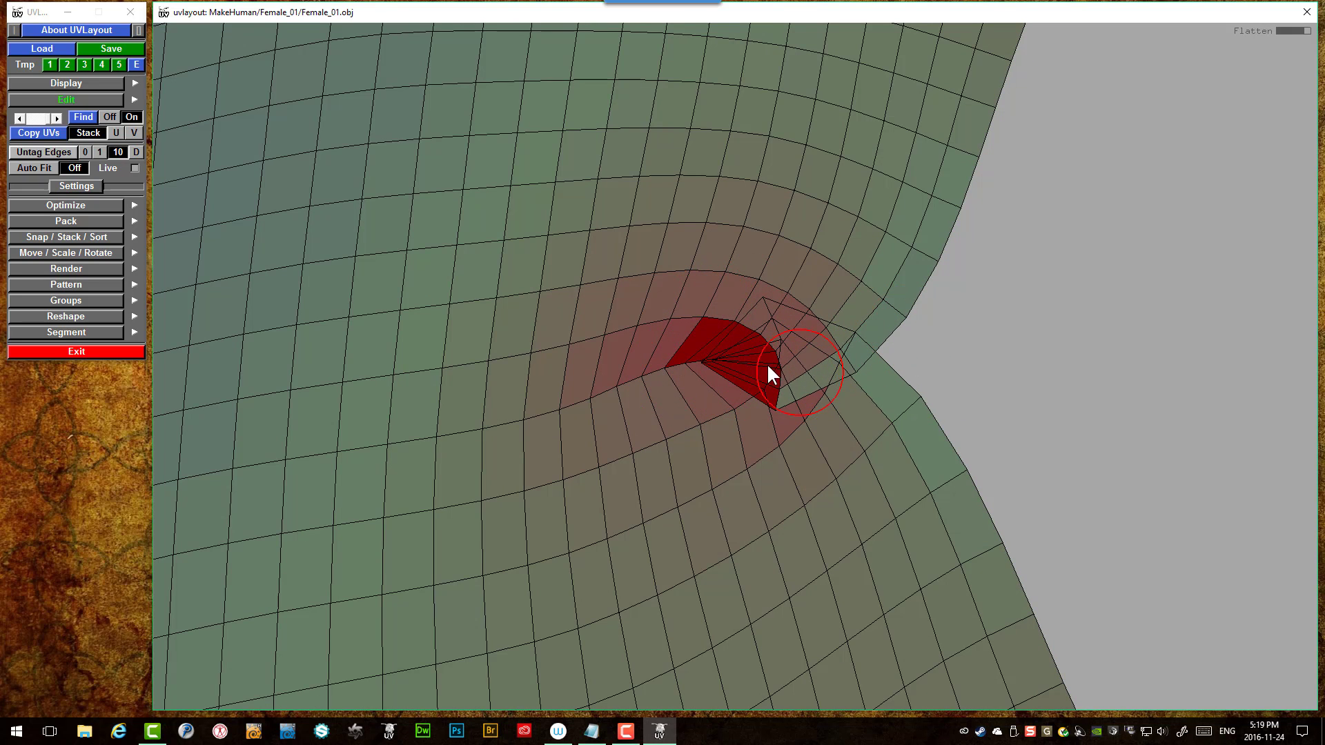
scroll(780, 342, down, 10)
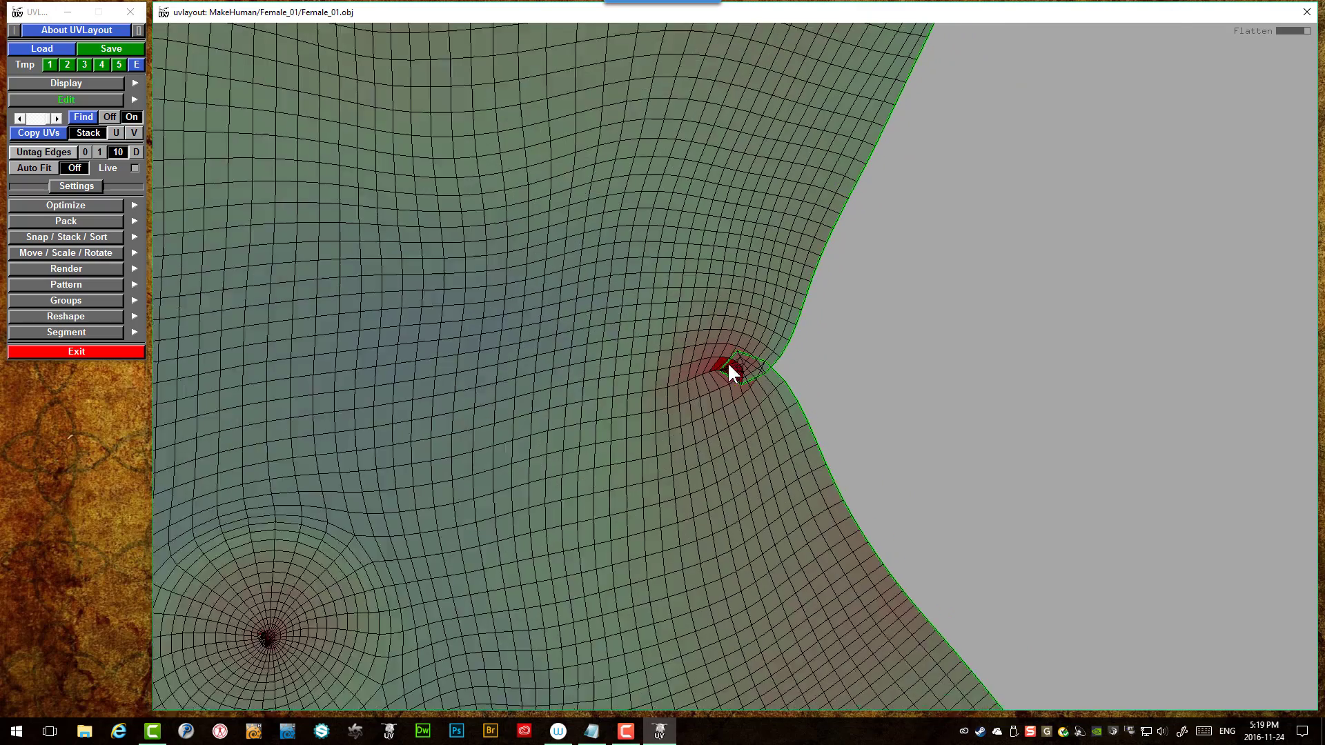
scroll(715, 371, down, 5)
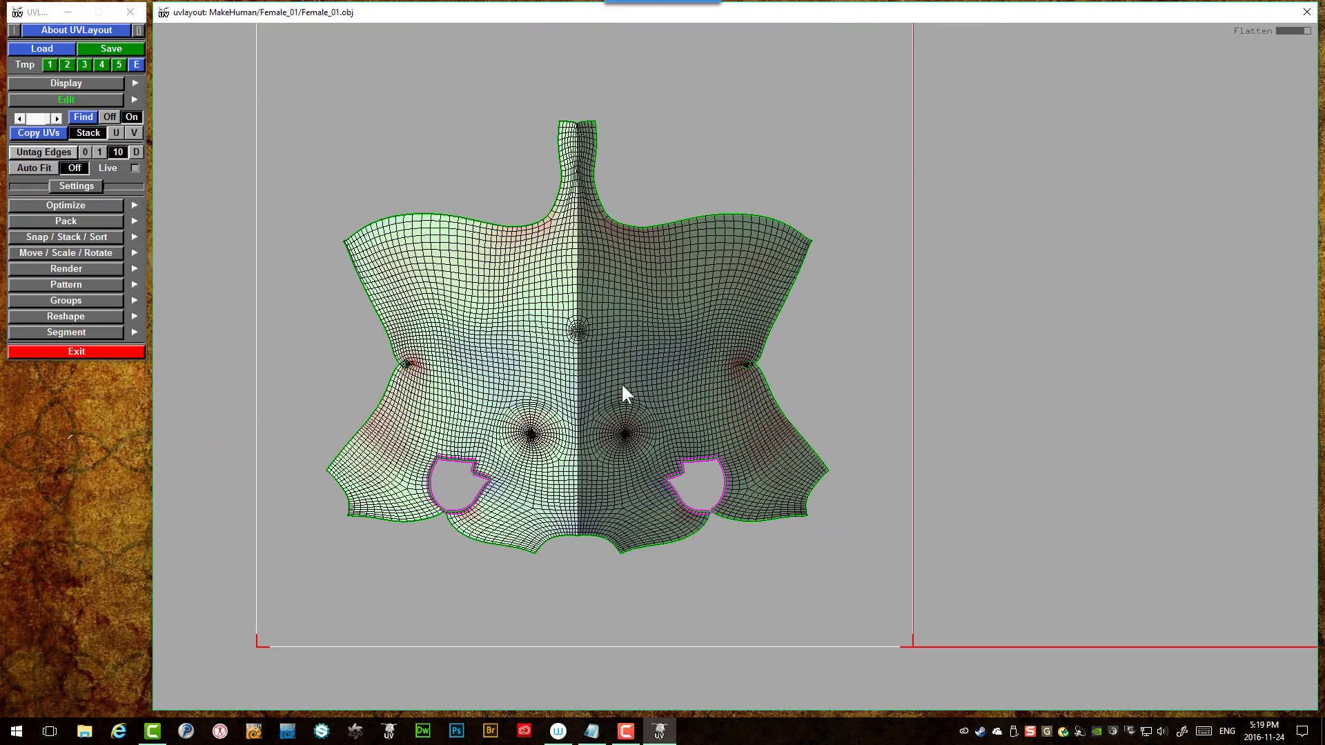
scroll(578, 392, up, 4)
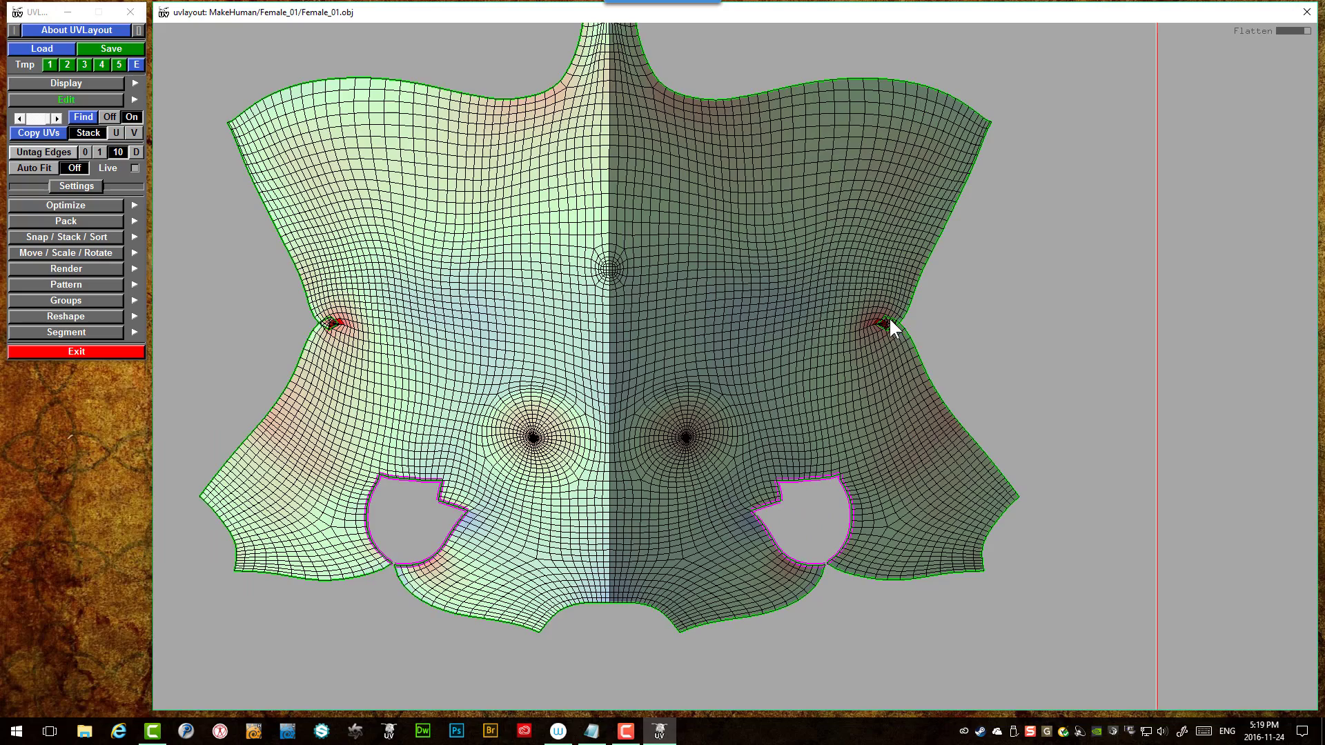
scroll(889, 317, up, 8)
scroll(842, 357, up, 3)
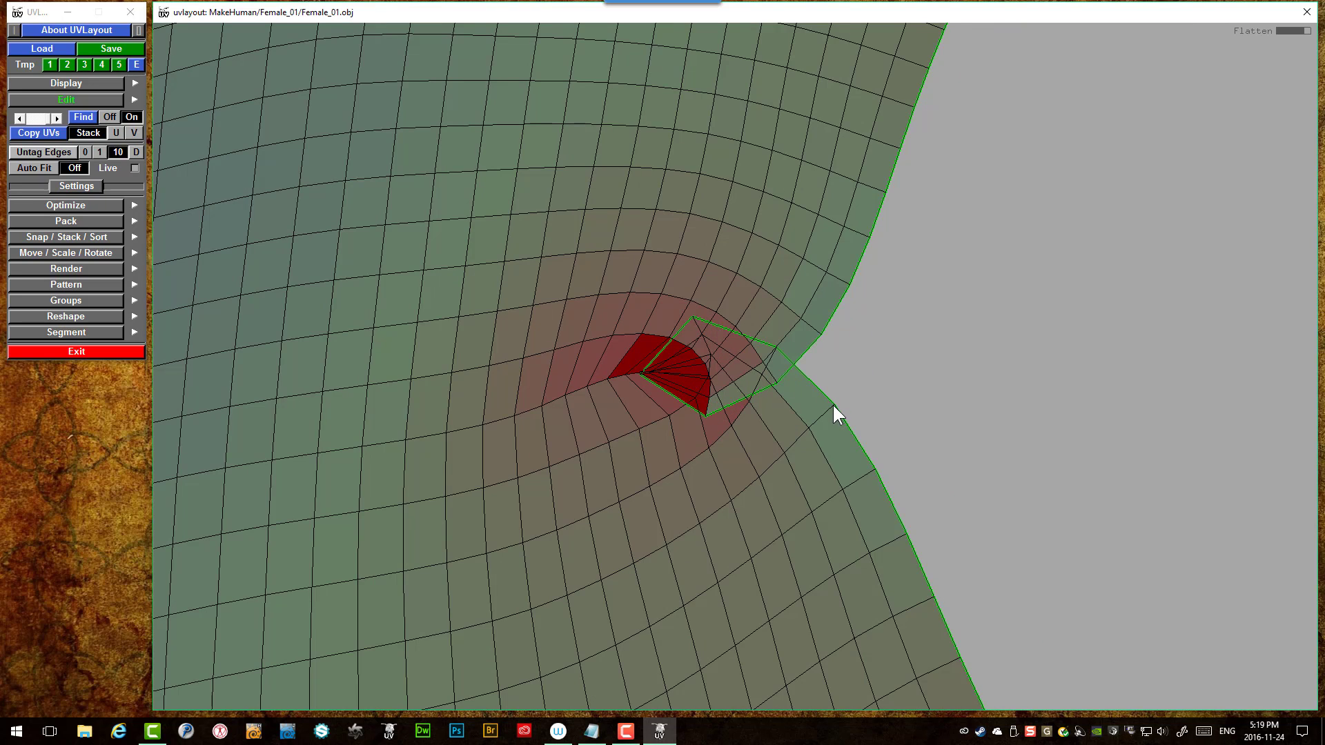
- Drag the notch and outline vertices apart to untangle the overlapping torso faces
mouse_move(834, 406)
mouse_down()
mouse_move(861, 419)
mouse_move(847, 416)
mouse_up()
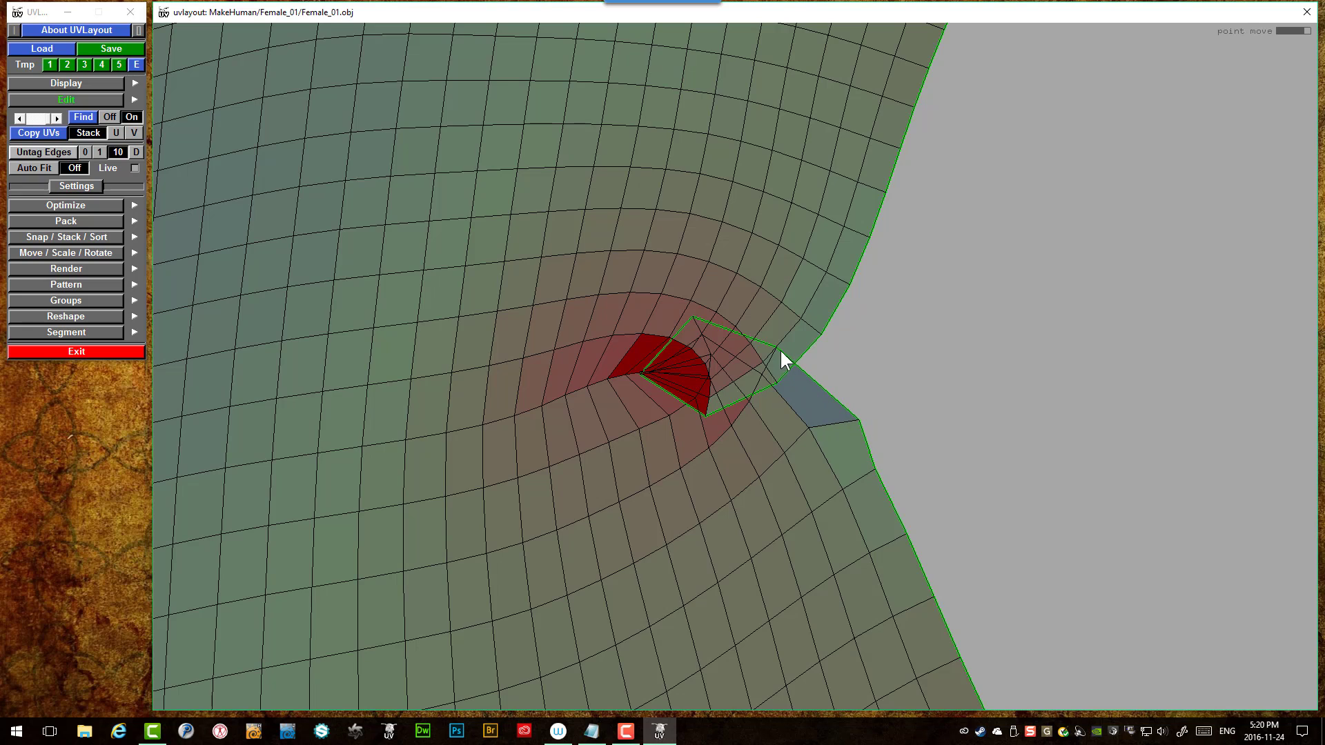
drag(776, 349, 860, 395)
drag(695, 317, 853, 363)
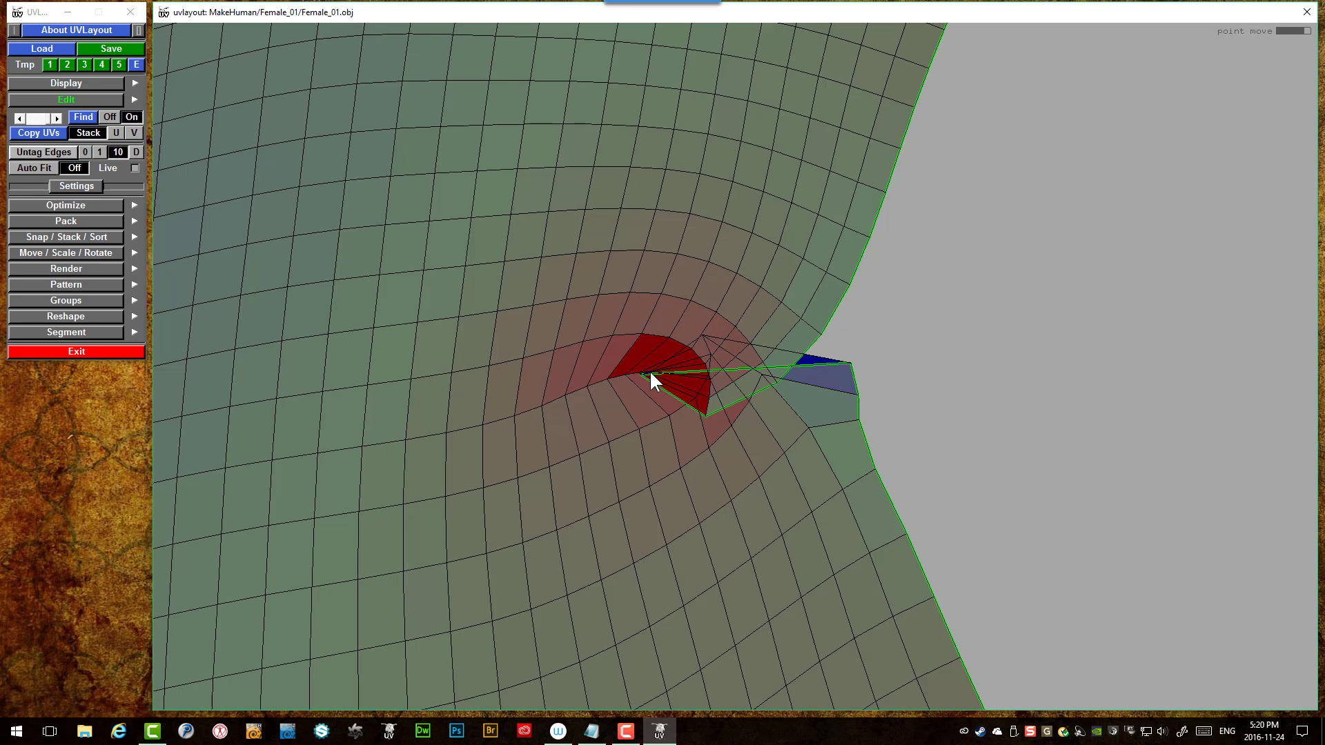
scroll(648, 376, up, 3)
drag(653, 366, 653, 366)
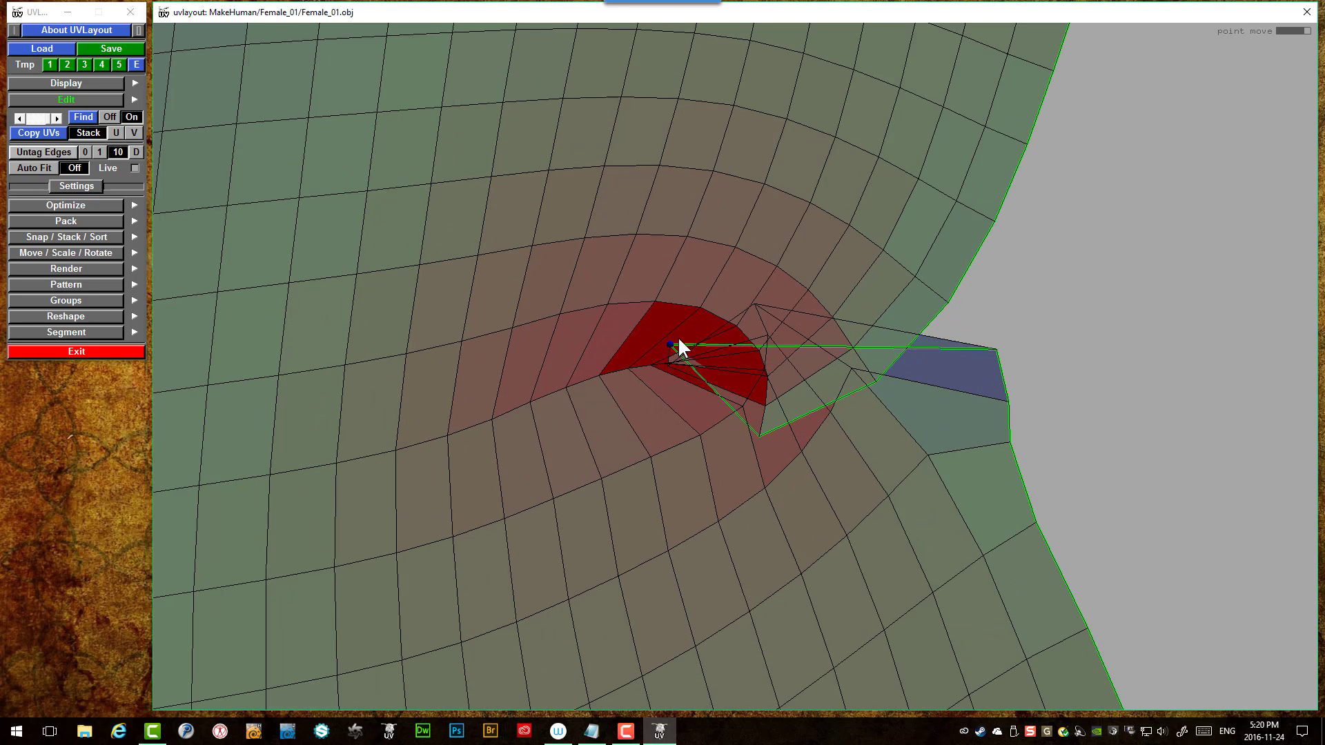
drag(700, 339, 985, 304)
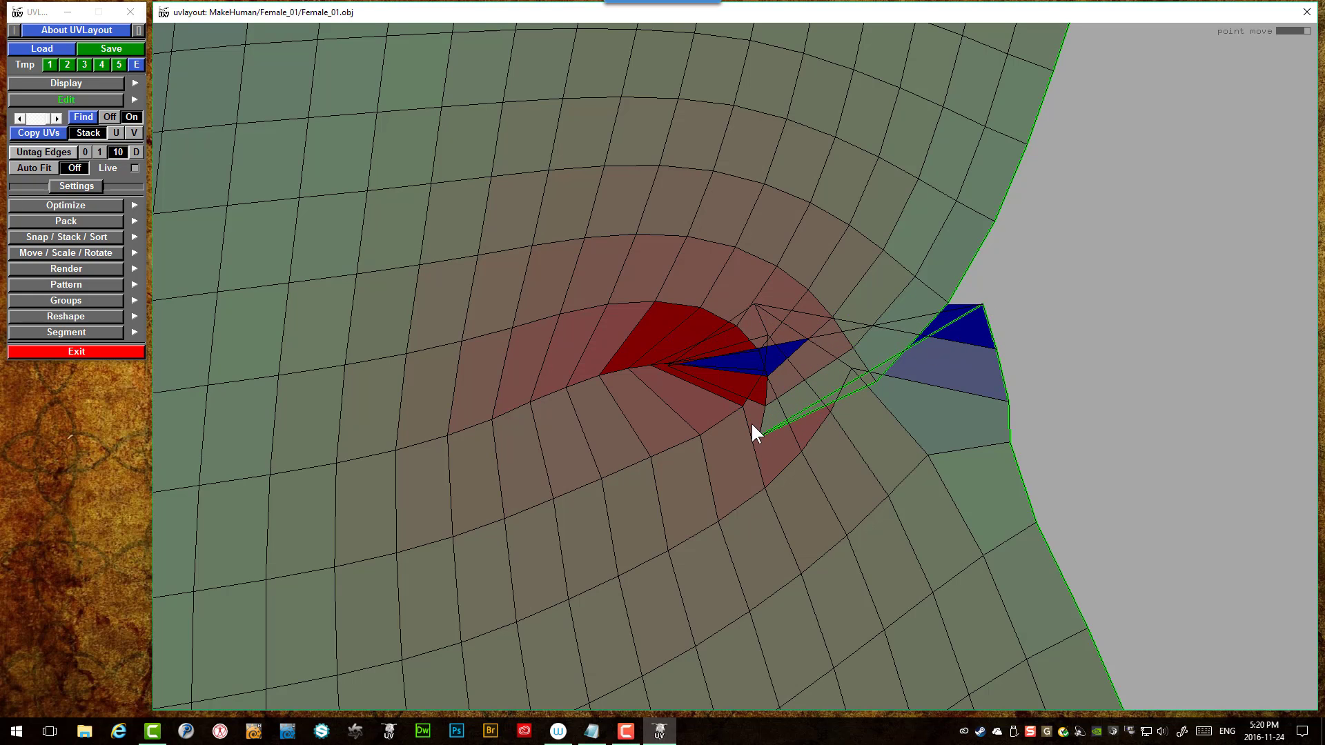
drag(761, 433, 973, 238)
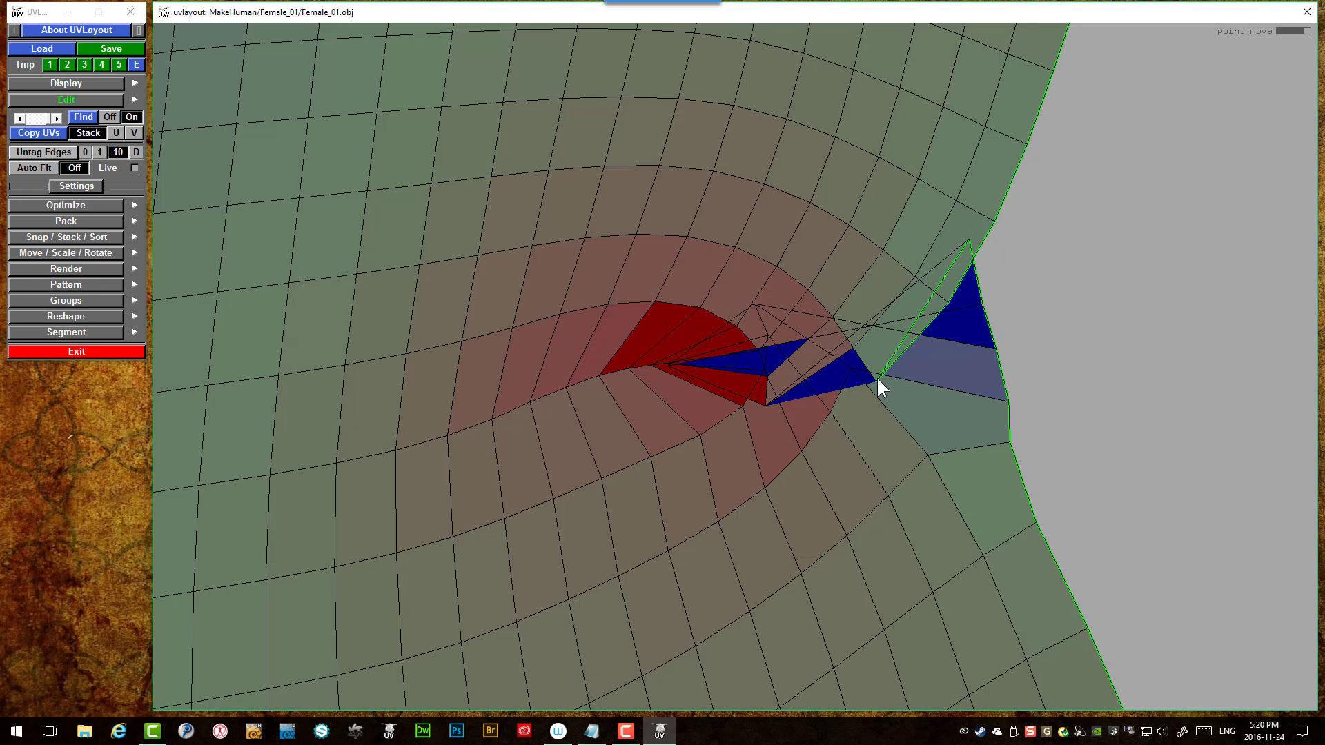
drag(878, 376, 936, 182)
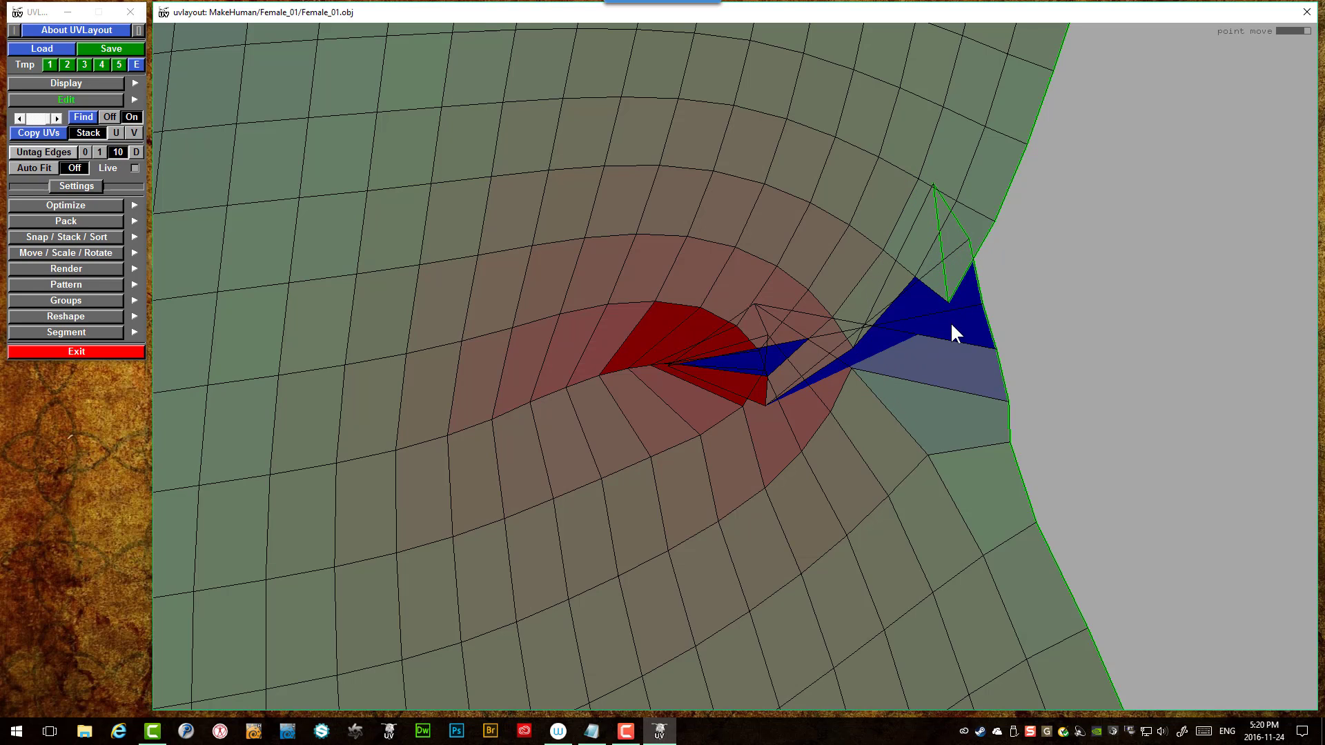
drag(951, 300, 929, 158)
right_drag(913, 245, 898, 326)
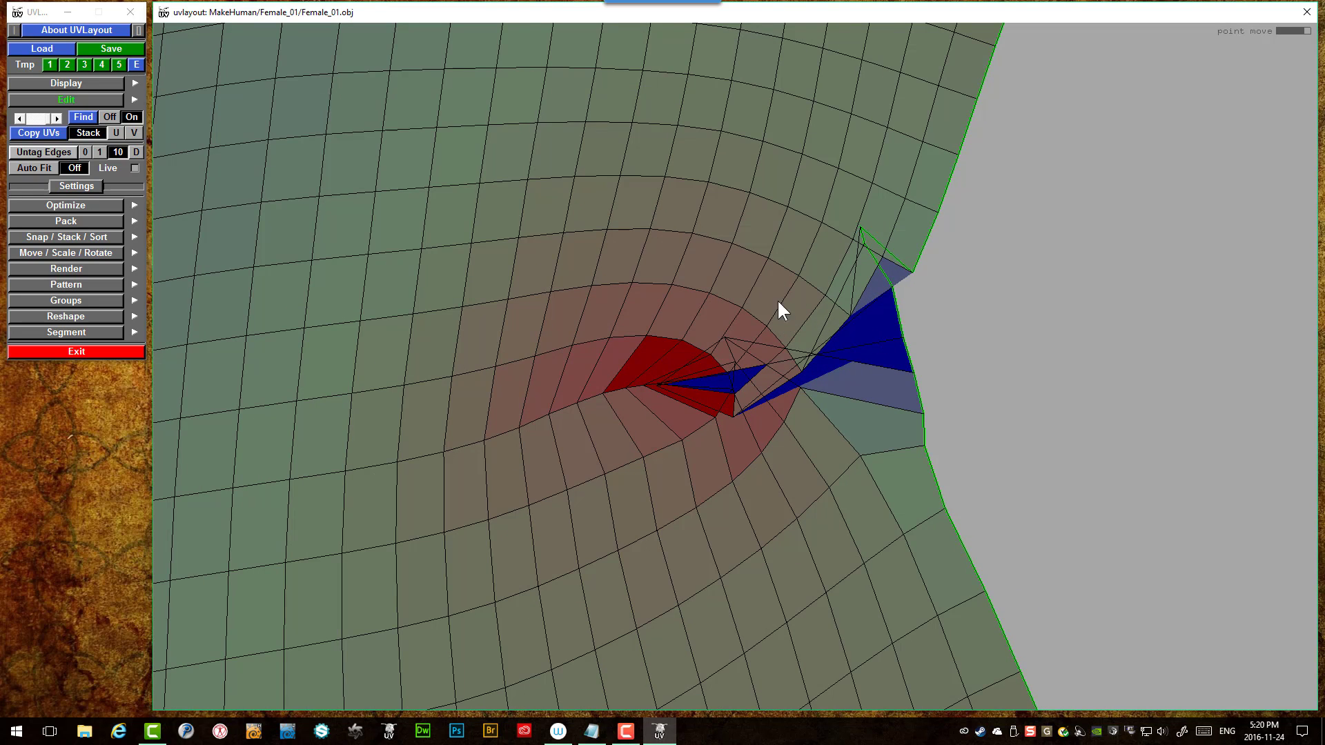
- Brush the Flatten tool over the remaining folded red and blue faces until they relax
key(5)
mouse_move(722, 366)
mouse_down()
mouse_move(690, 393)
mouse_move(616, 316)
mouse_move(831, 403)
mouse_move(799, 361)
mouse_move(867, 261)
mouse_move(653, 370)
mouse_move(857, 413)
mouse_move(716, 341)
mouse_move(699, 359)
mouse_move(872, 382)
mouse_move(789, 325)
mouse_move(739, 334)
mouse_move(867, 417)
mouse_move(738, 390)
mouse_move(756, 358)
mouse_move(830, 318)
mouse_move(815, 358)
mouse_move(703, 345)
mouse_up()
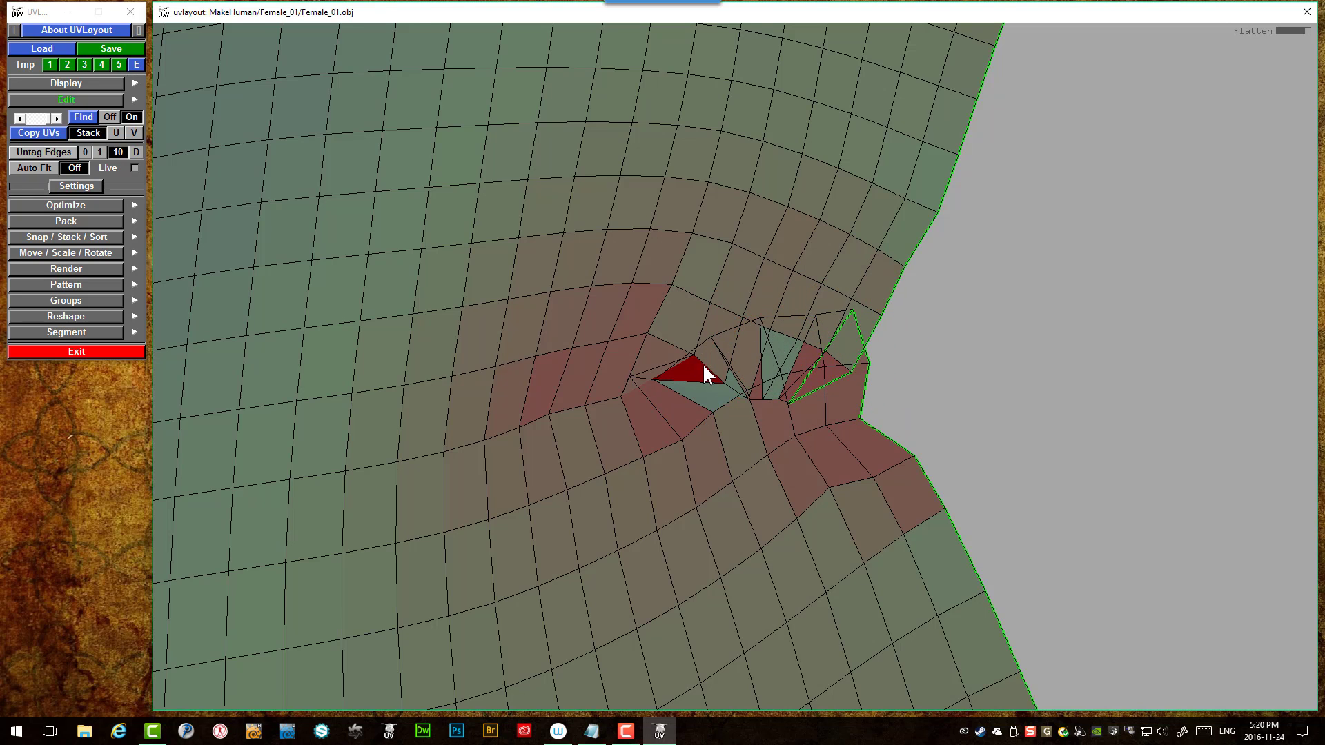
scroll(730, 354, down, 2)
scroll(802, 343, up, 2)
right_drag(802, 342, 814, 393)
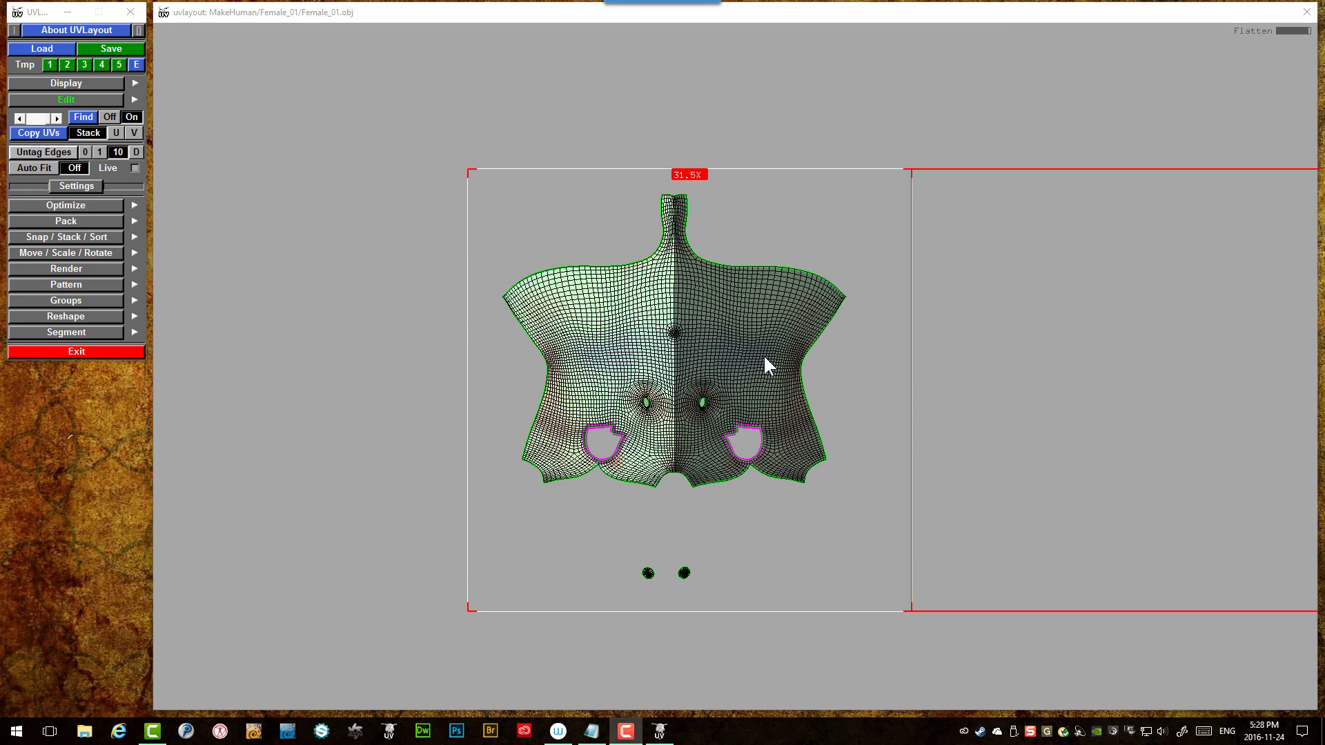
- Zoom in closely to inspect the flattened torso shell's UVs
scroll(717, 359, up, 2)
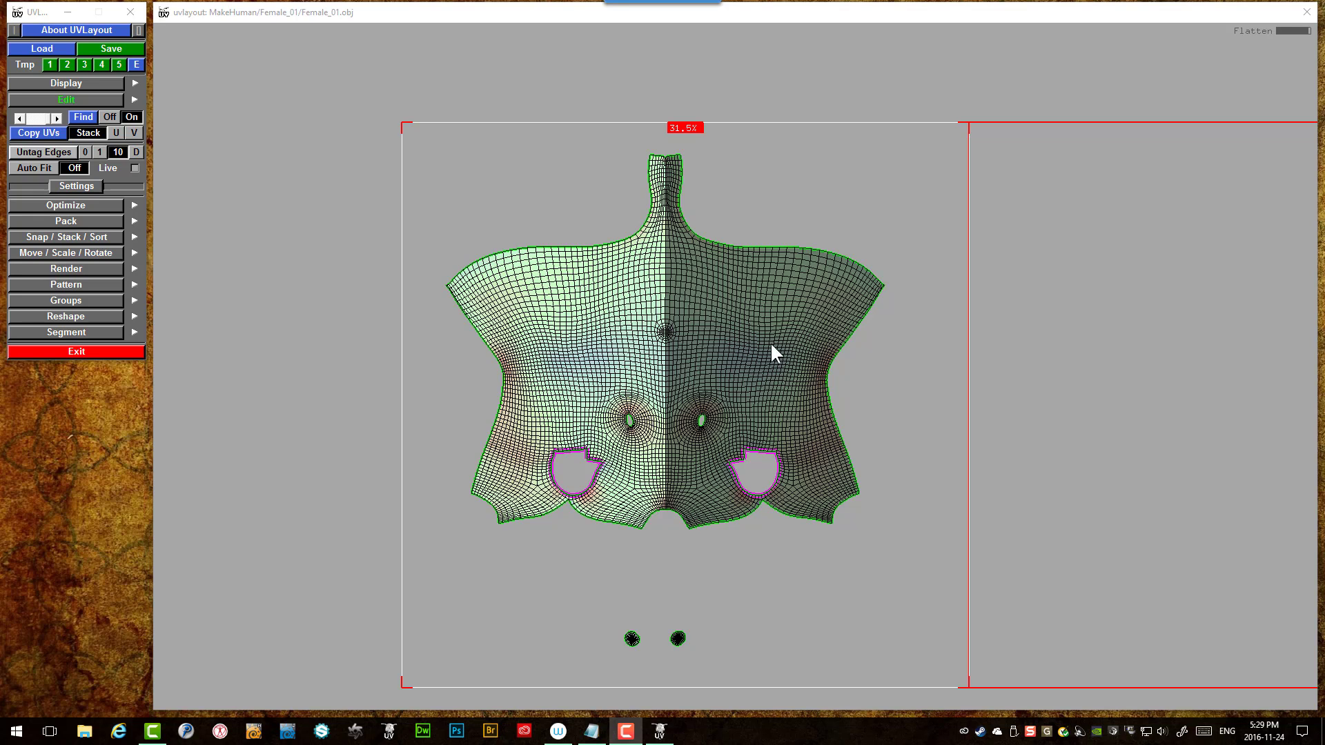
scroll(796, 350, up, 1)
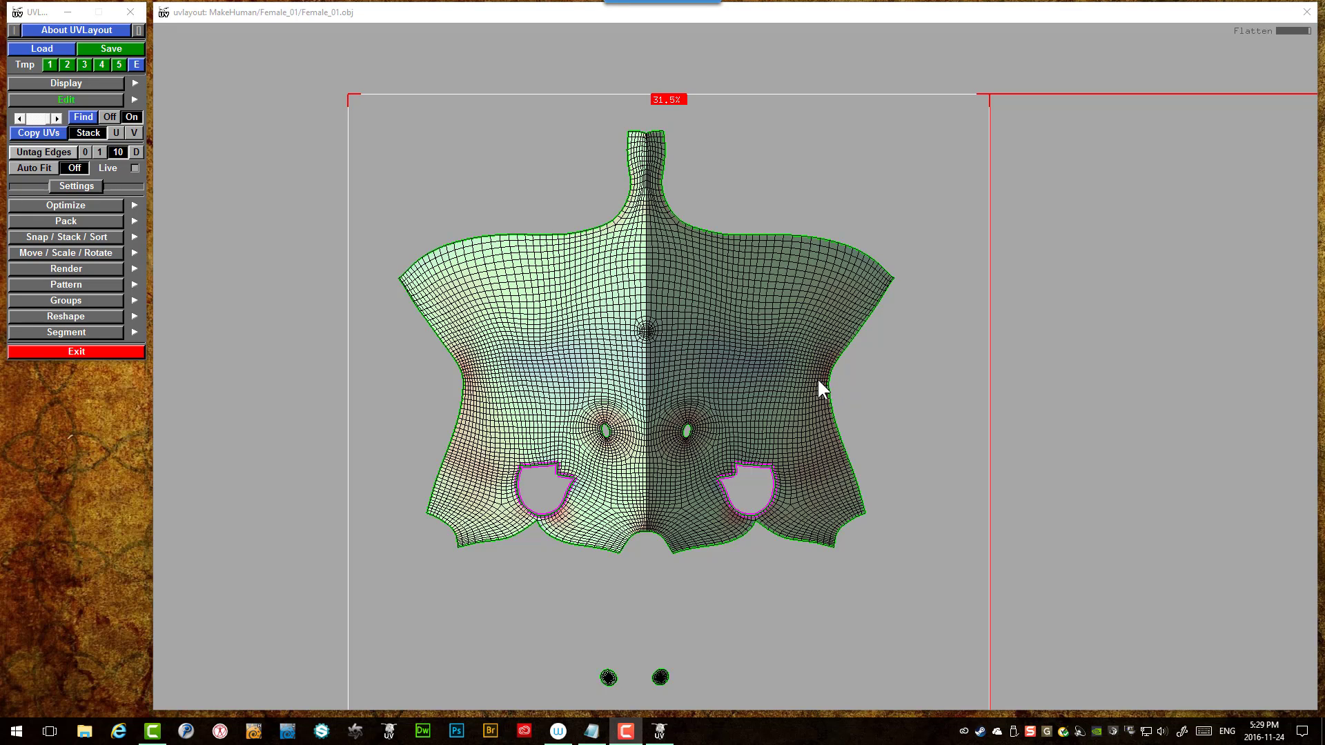
scroll(814, 374, up, 5)
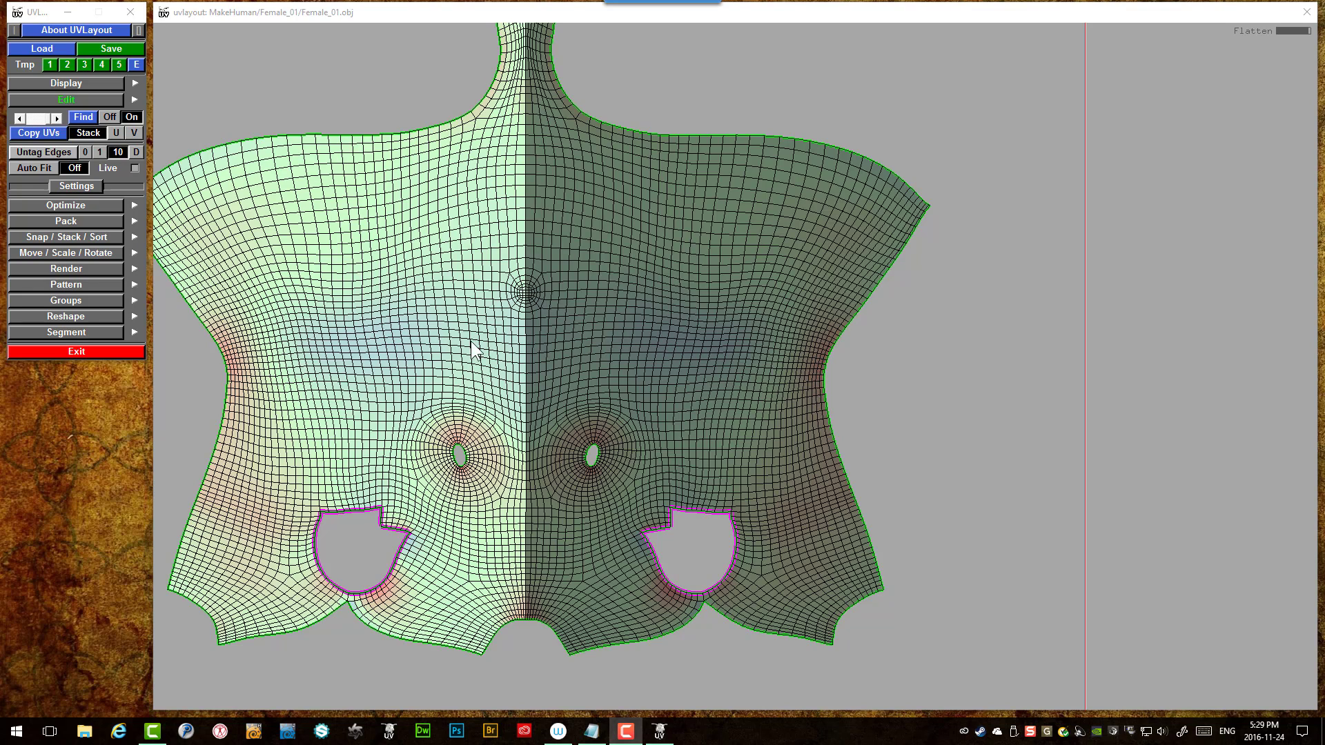
scroll(509, 449, up, 2)
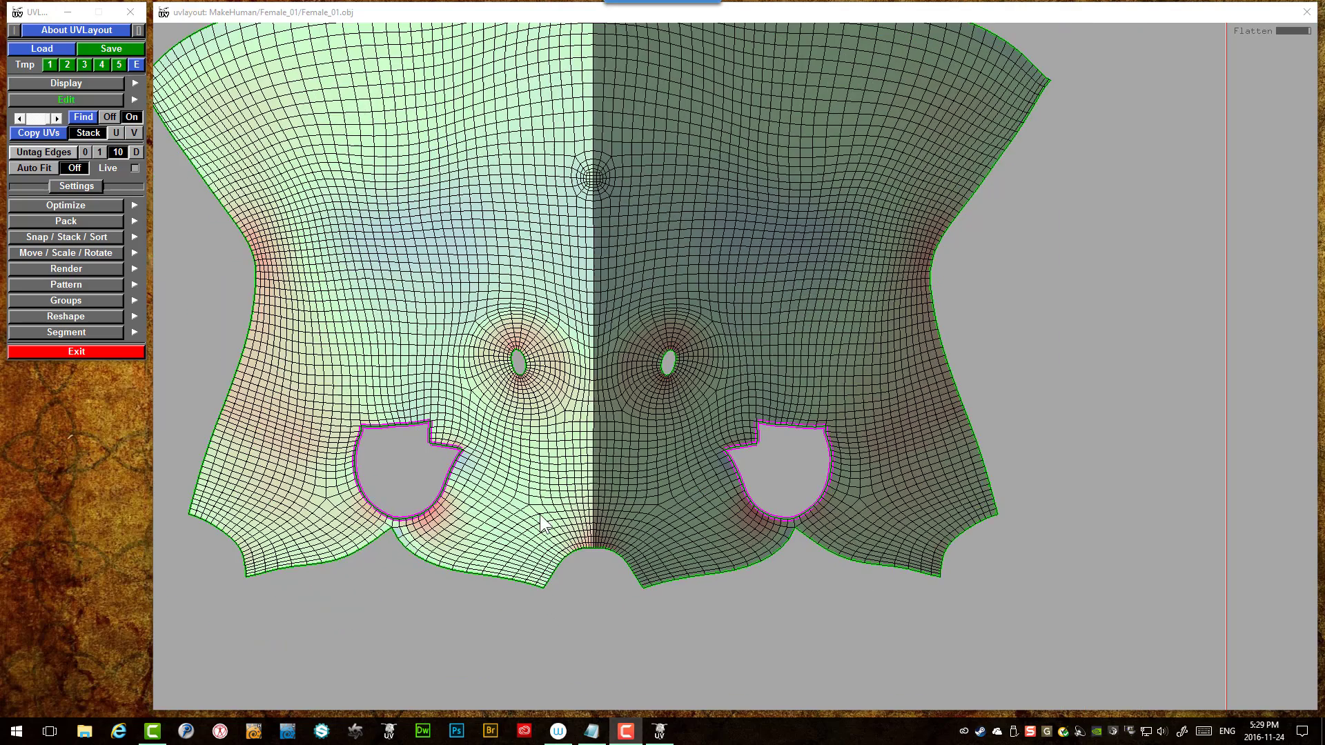
scroll(681, 352, up, 2)
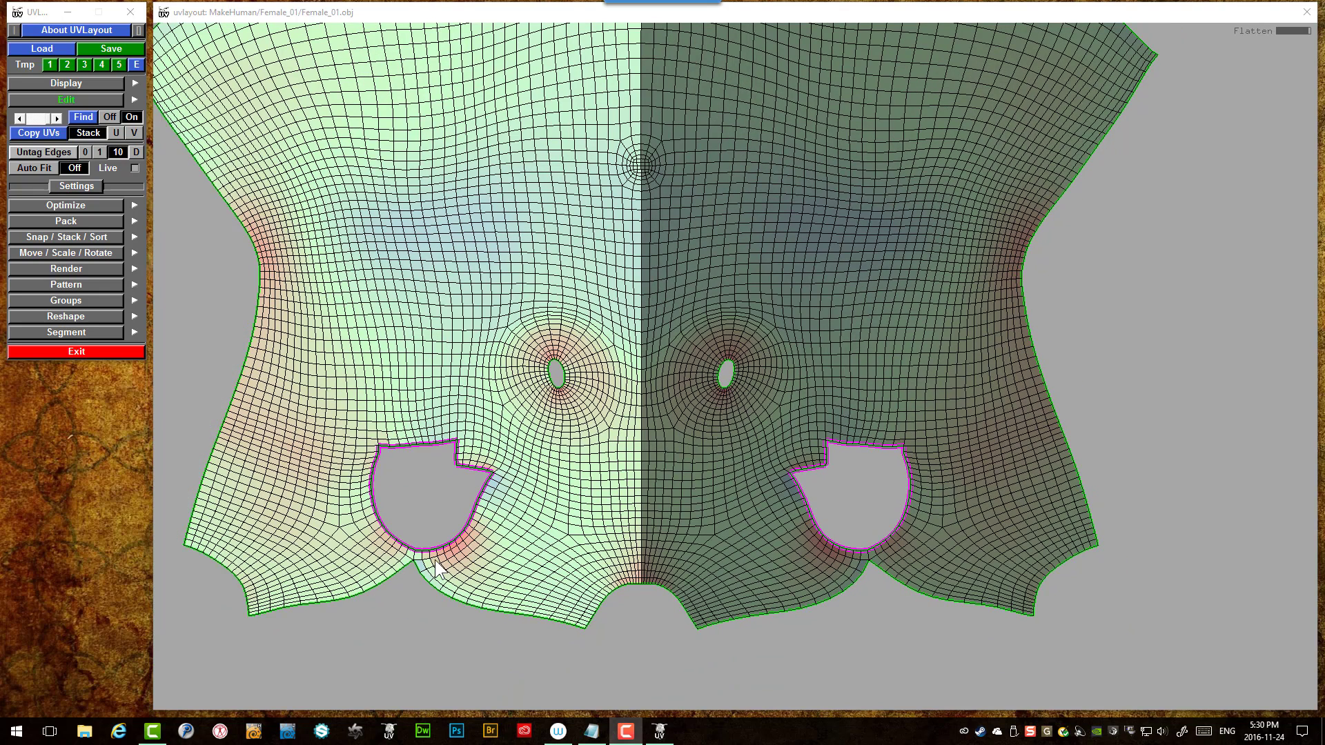
scroll(436, 560, up, 5)
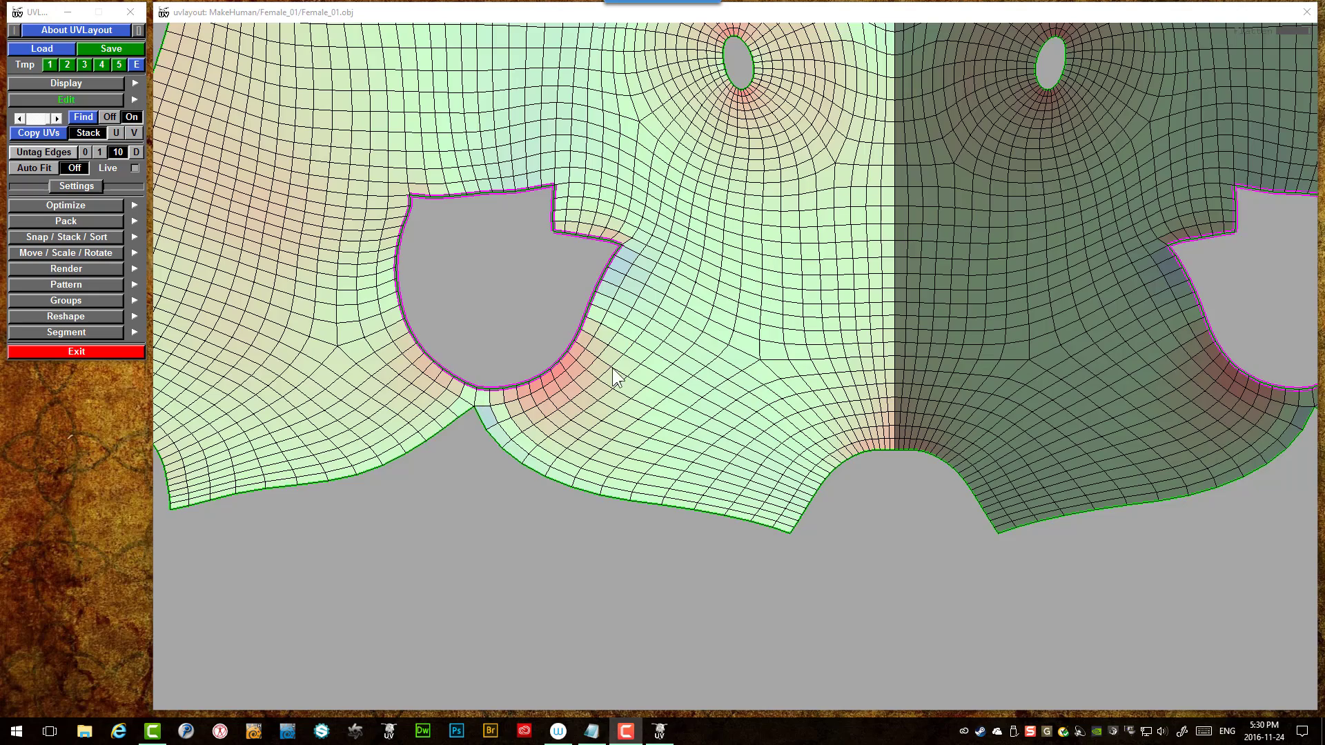
scroll(611, 367, down, 1)
scroll(577, 370, down, 5)
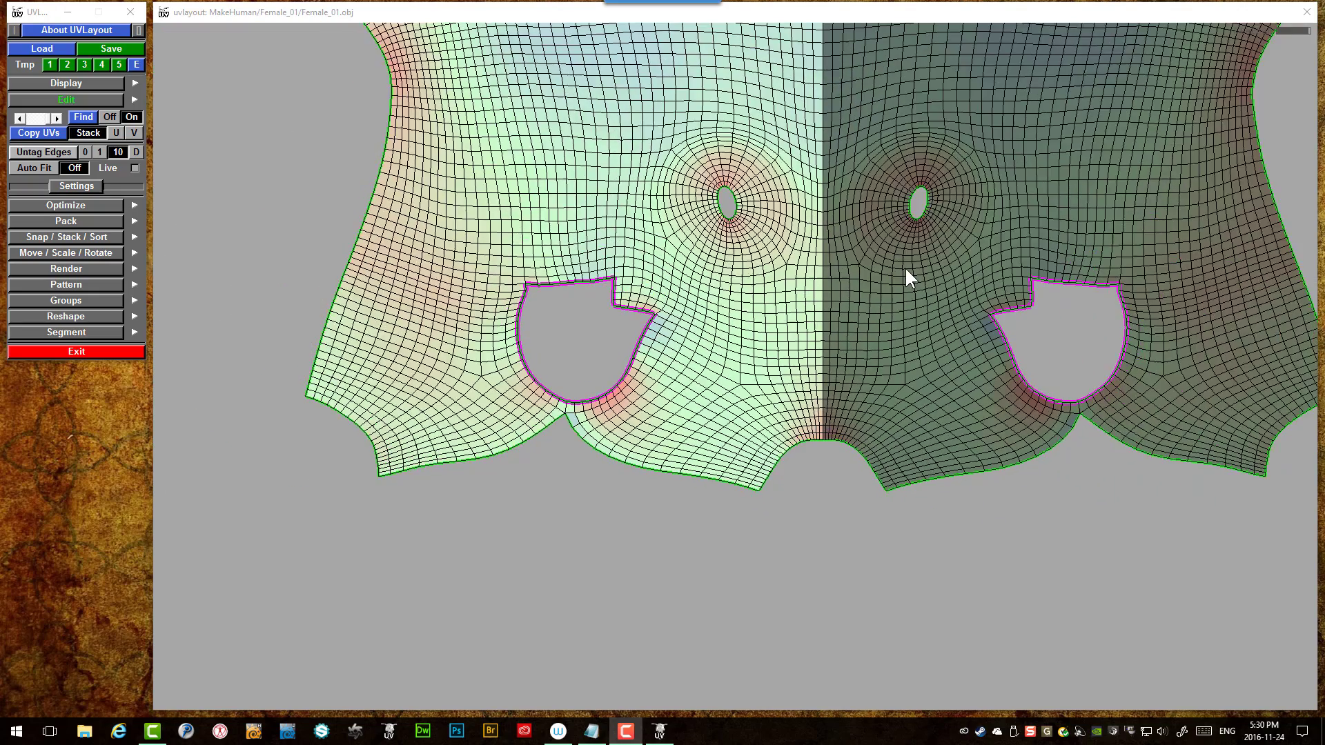
scroll(732, 211, down, 4)
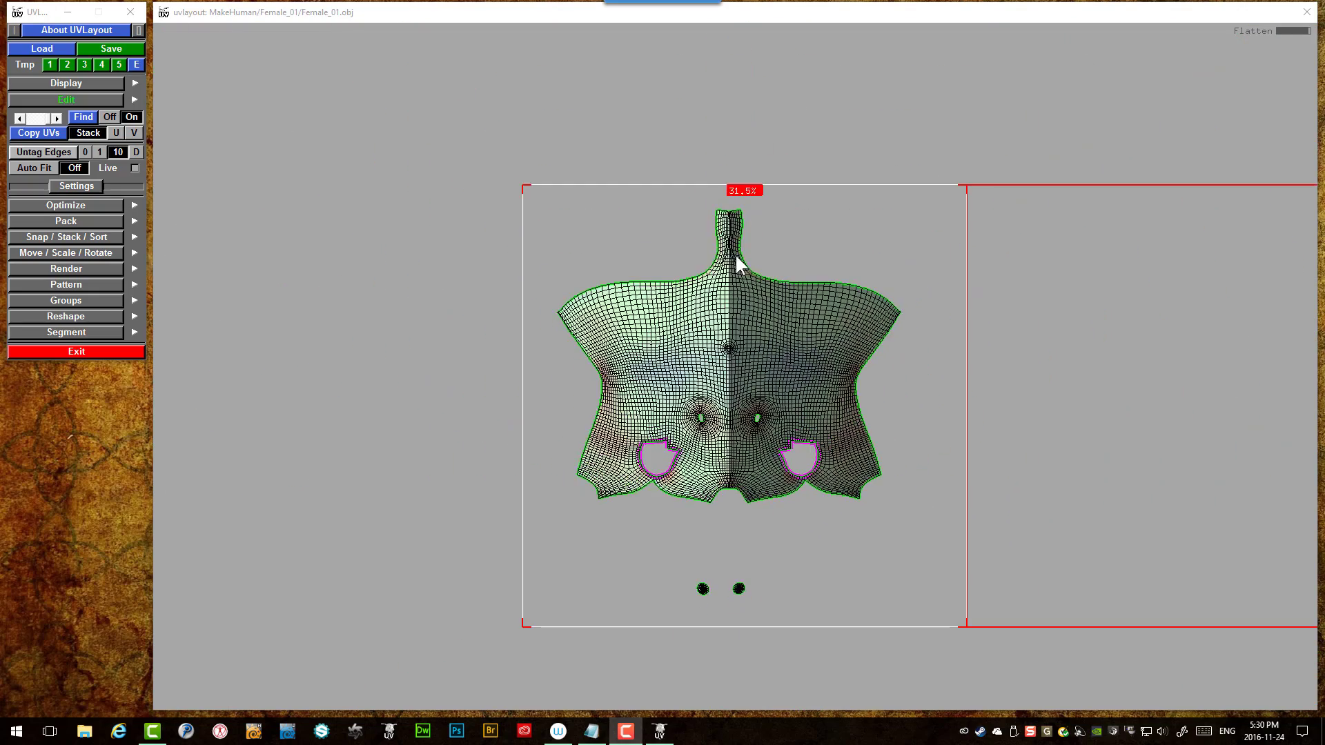
scroll(741, 269, up, 3)
- Select the torso shell and rotate it about 180 degrees so the hole cutouts sit uppermost
click(722, 370)
key(g)
key(g)
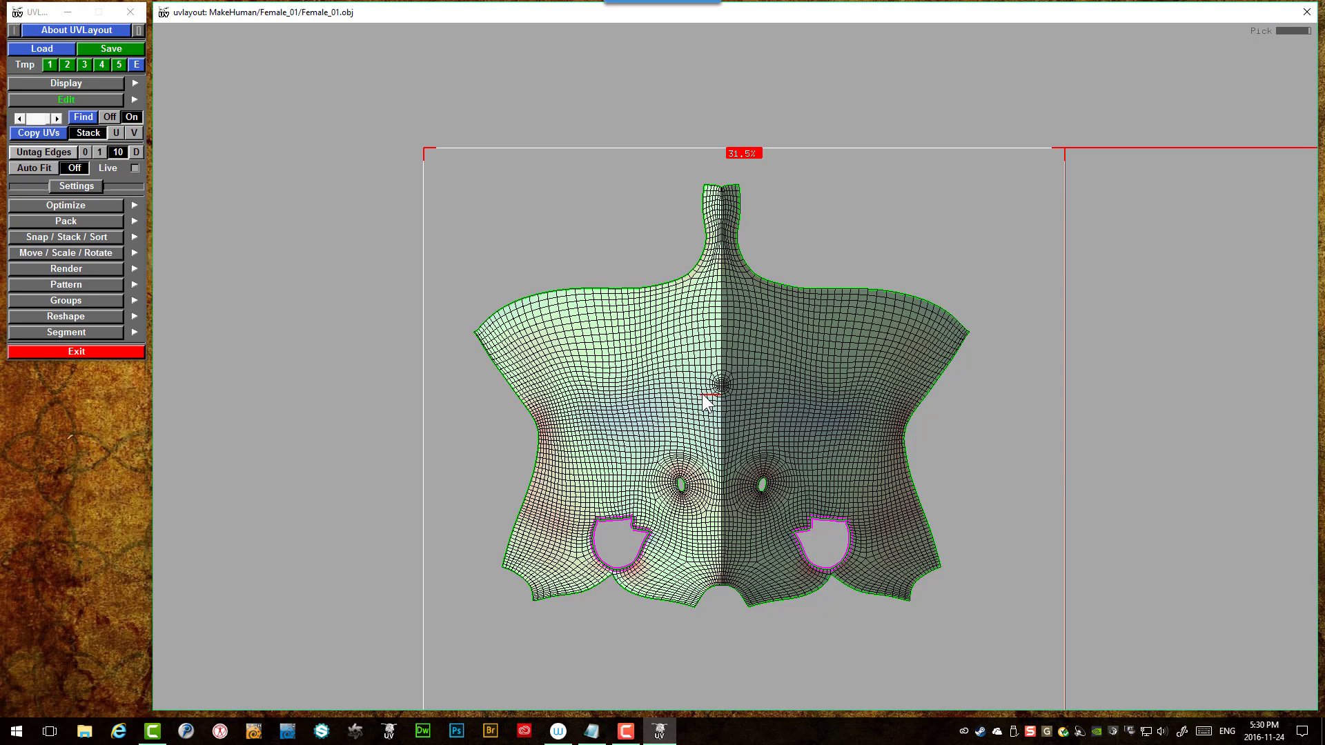
drag(729, 399, 486, 359)
right_drag(486, 359, 479, 358)
drag(479, 358, 481, 358)
right_drag(571, 394, 684, 476)
scroll(739, 510, up, 10)
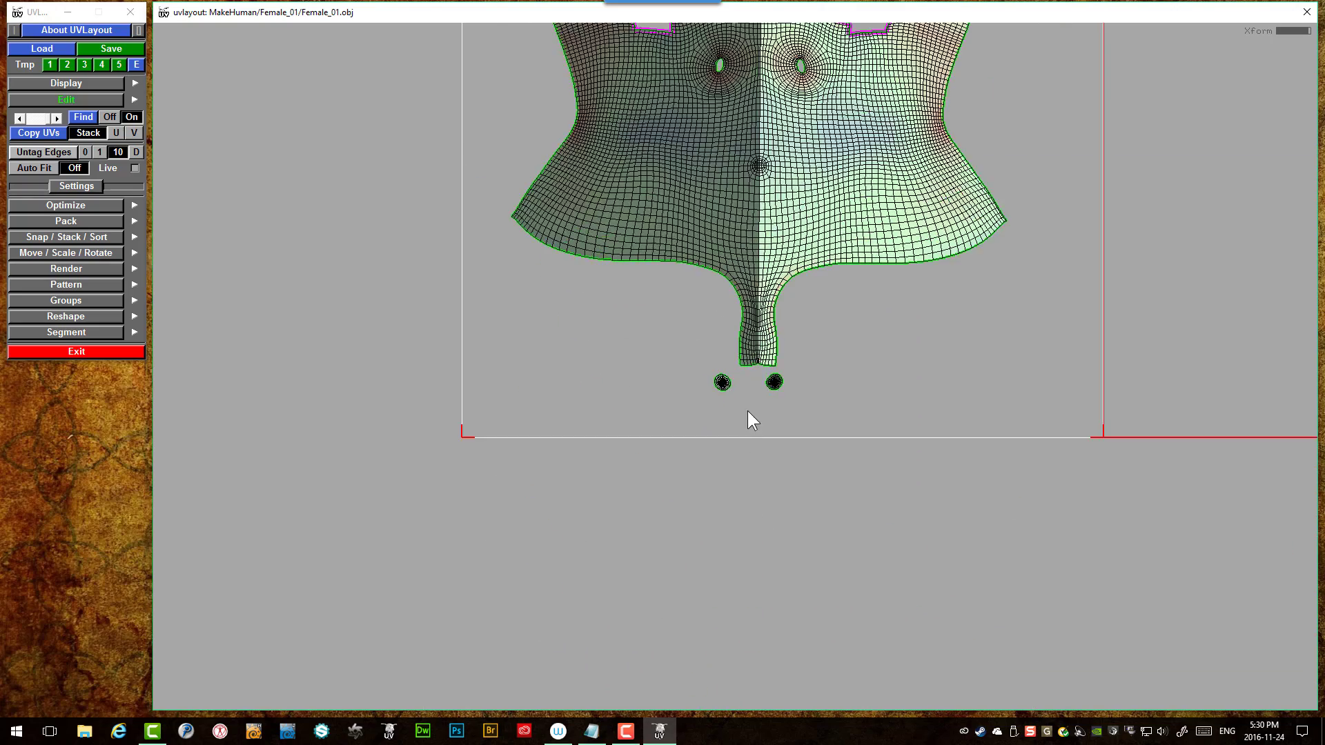
scroll(788, 365, down, 10)
scroll(751, 143, down, 5)
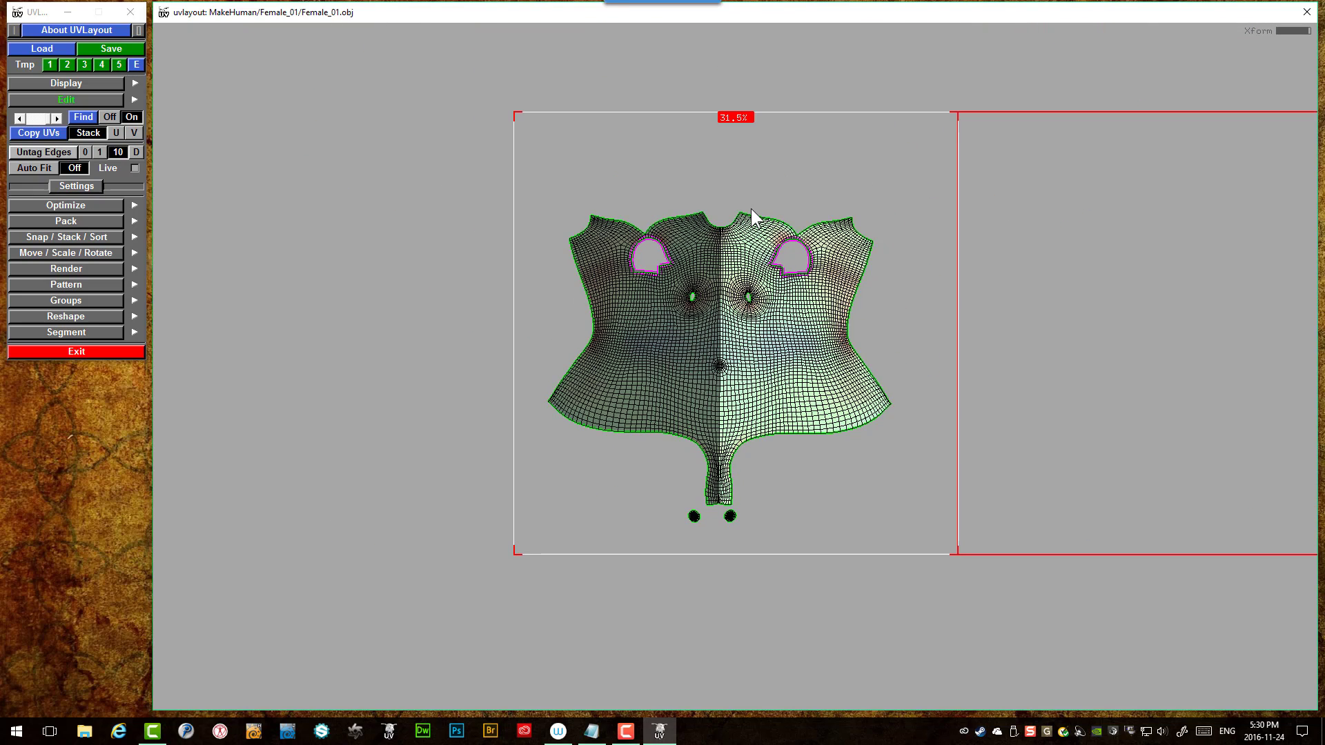
- Return to the 3D view and move the left leg shell aside
key(2)
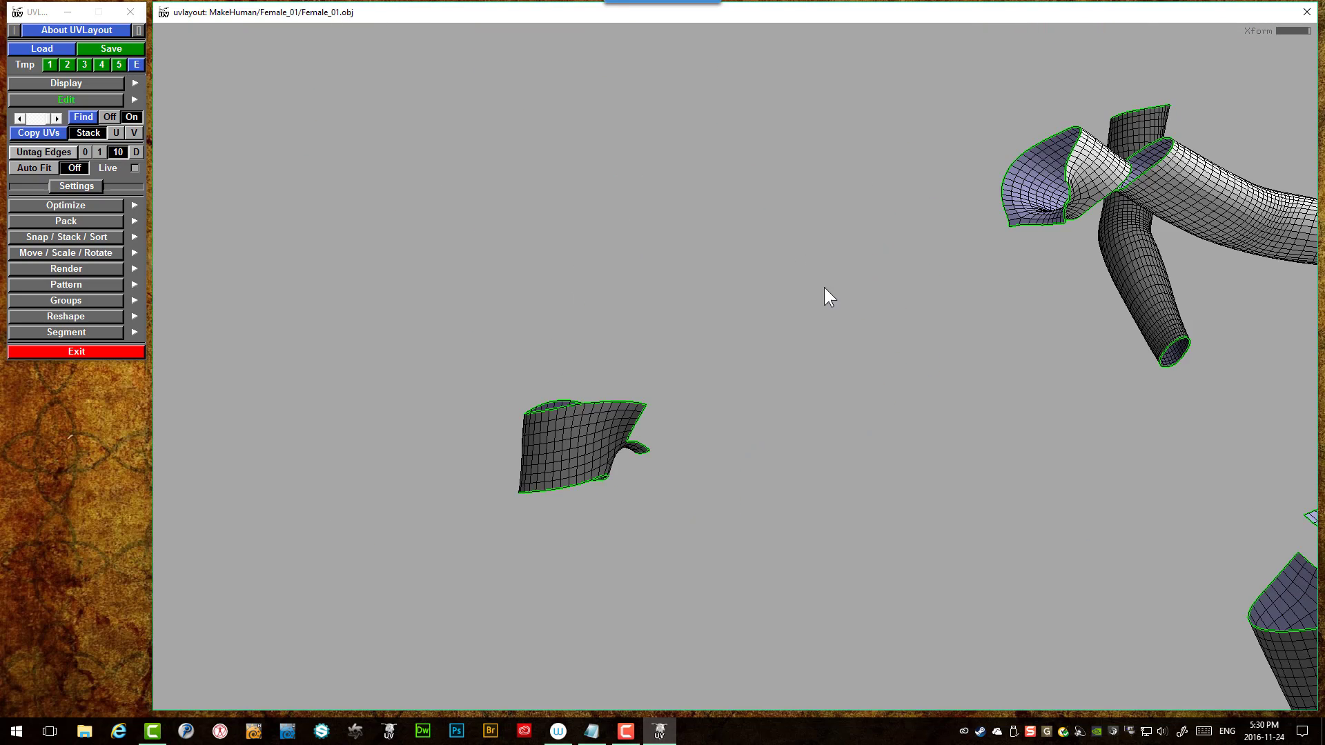
scroll(849, 299, down, 8)
drag(888, 428, 897, 482)
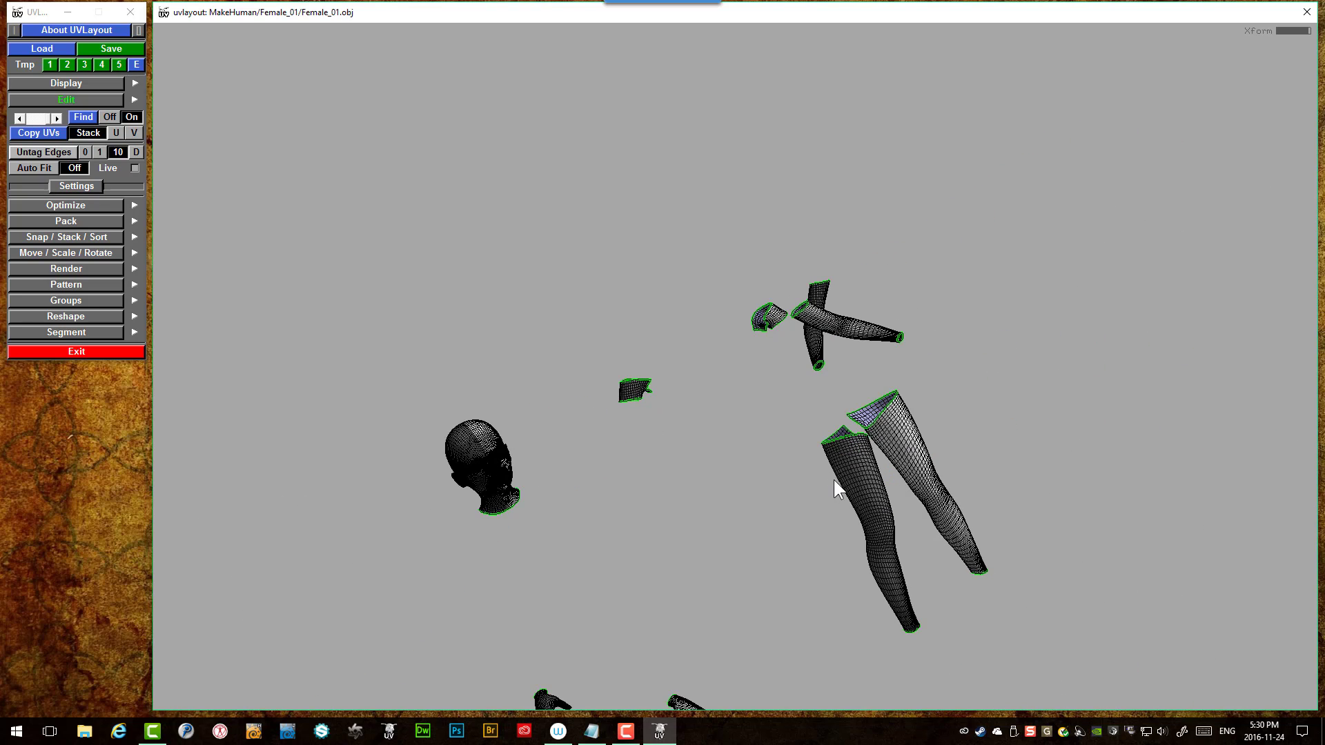
middle_drag(848, 475, 800, 479)
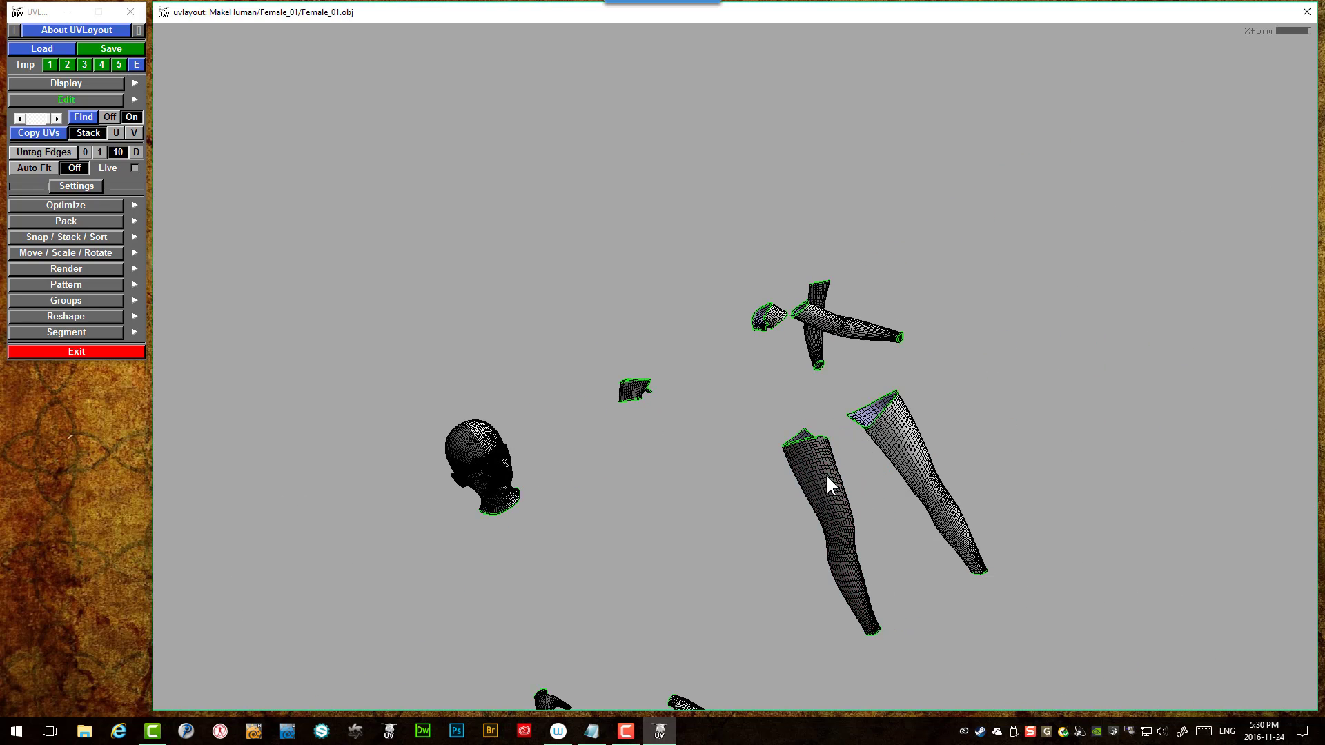
- Mark a lengthwise cut loop down the leg and split the shell along it
scroll(826, 473, up, 5)
drag(813, 455, 786, 373)
right_drag(786, 373, 781, 327)
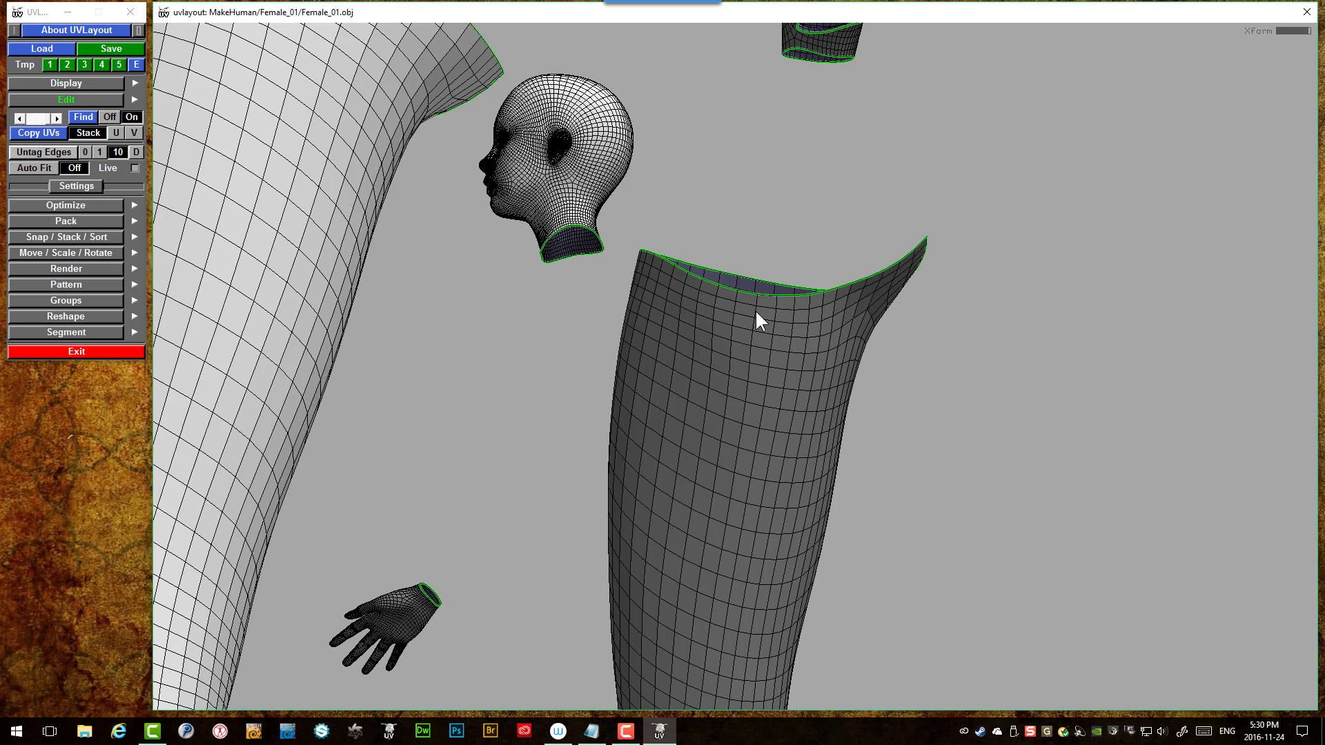
key(c)
key(Return)
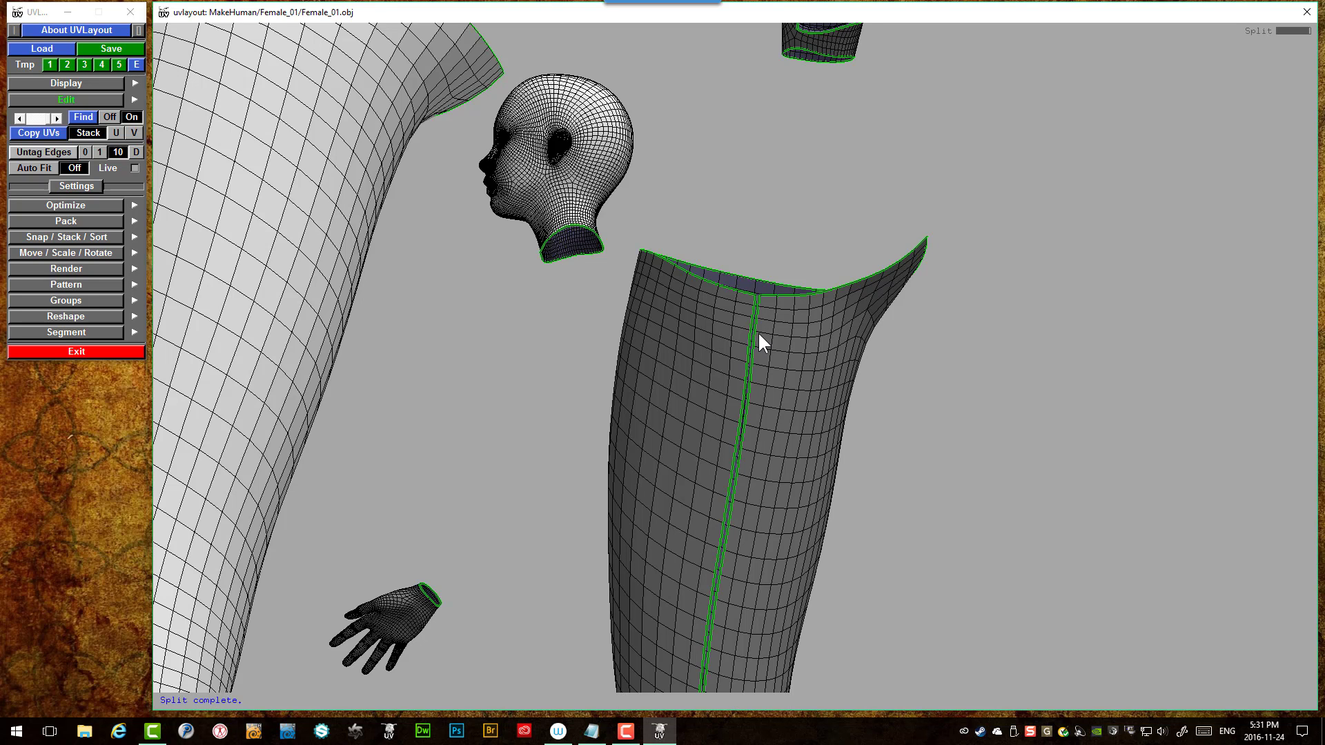
right_drag(758, 333, 653, 376)
drag(604, 387, 815, 354)
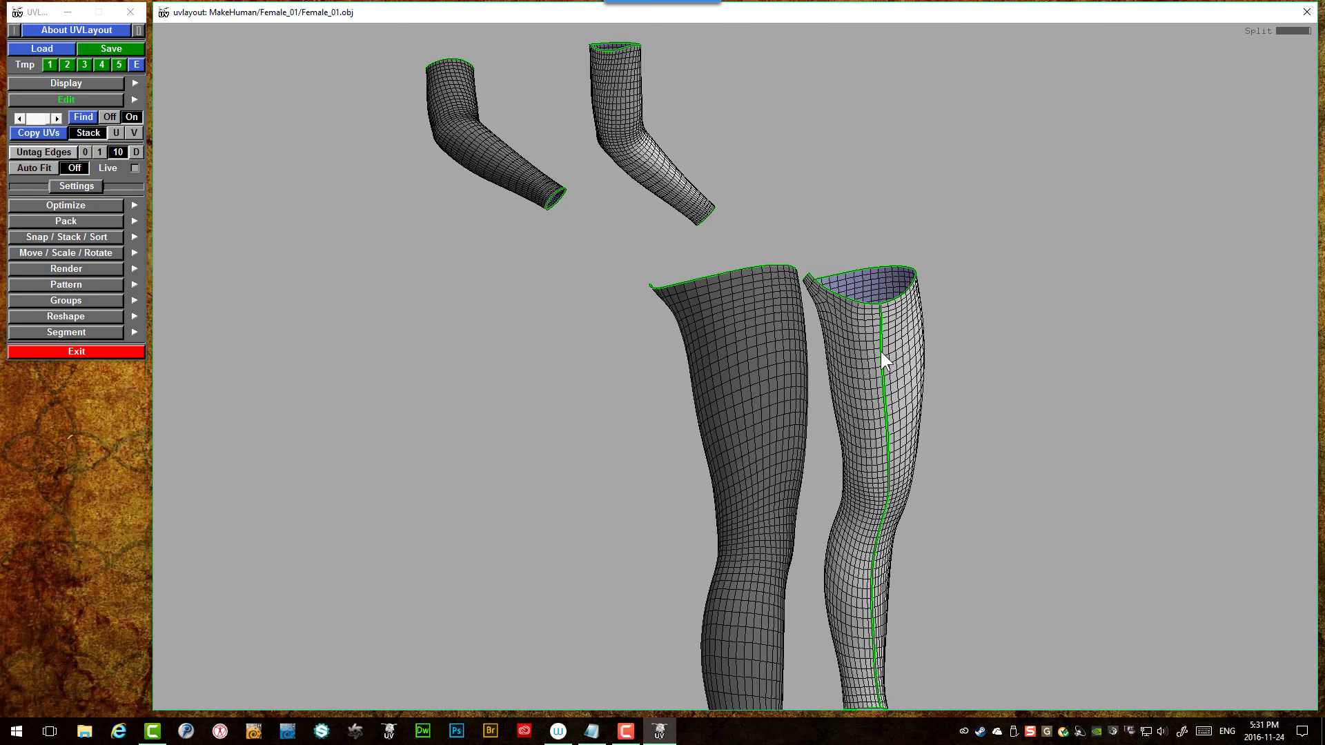
- Drop both leg shells into UV space for flattening
key(d)
key(d)
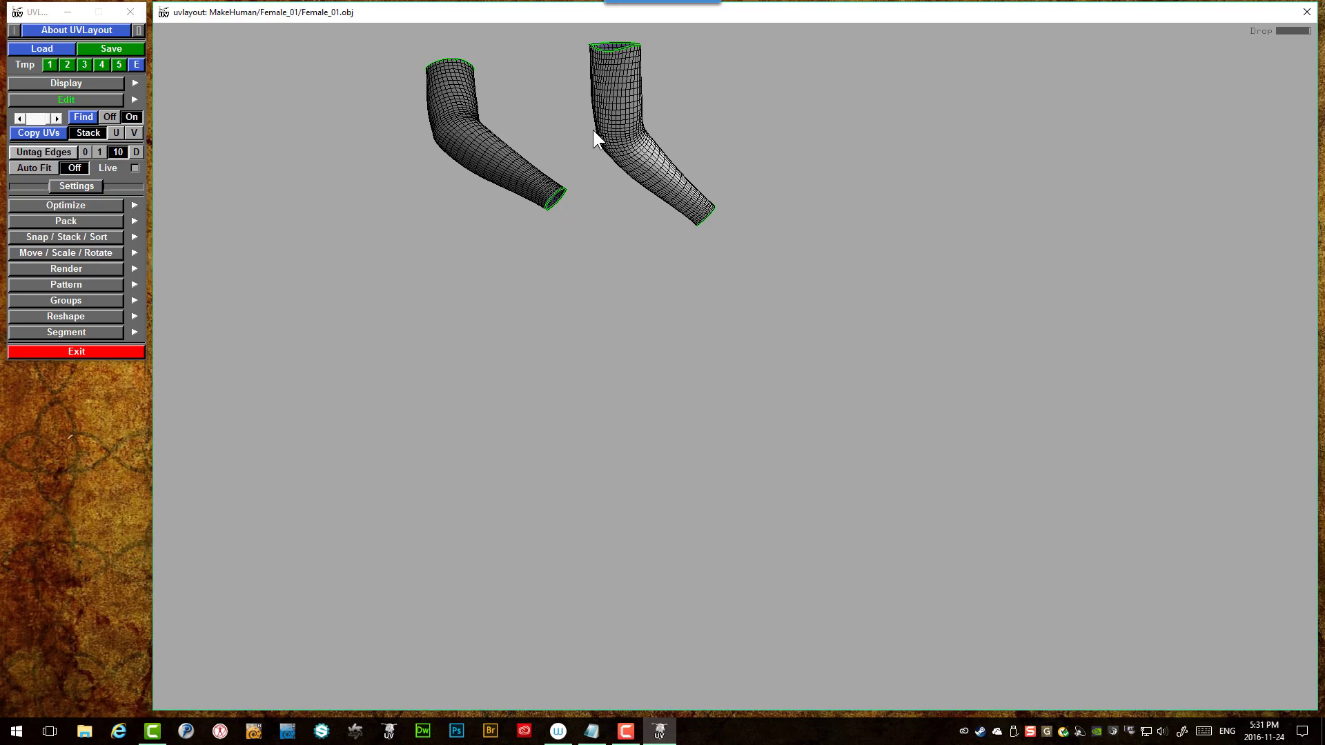
right_drag(613, 85, 603, 131)
drag(626, 147, 500, 164)
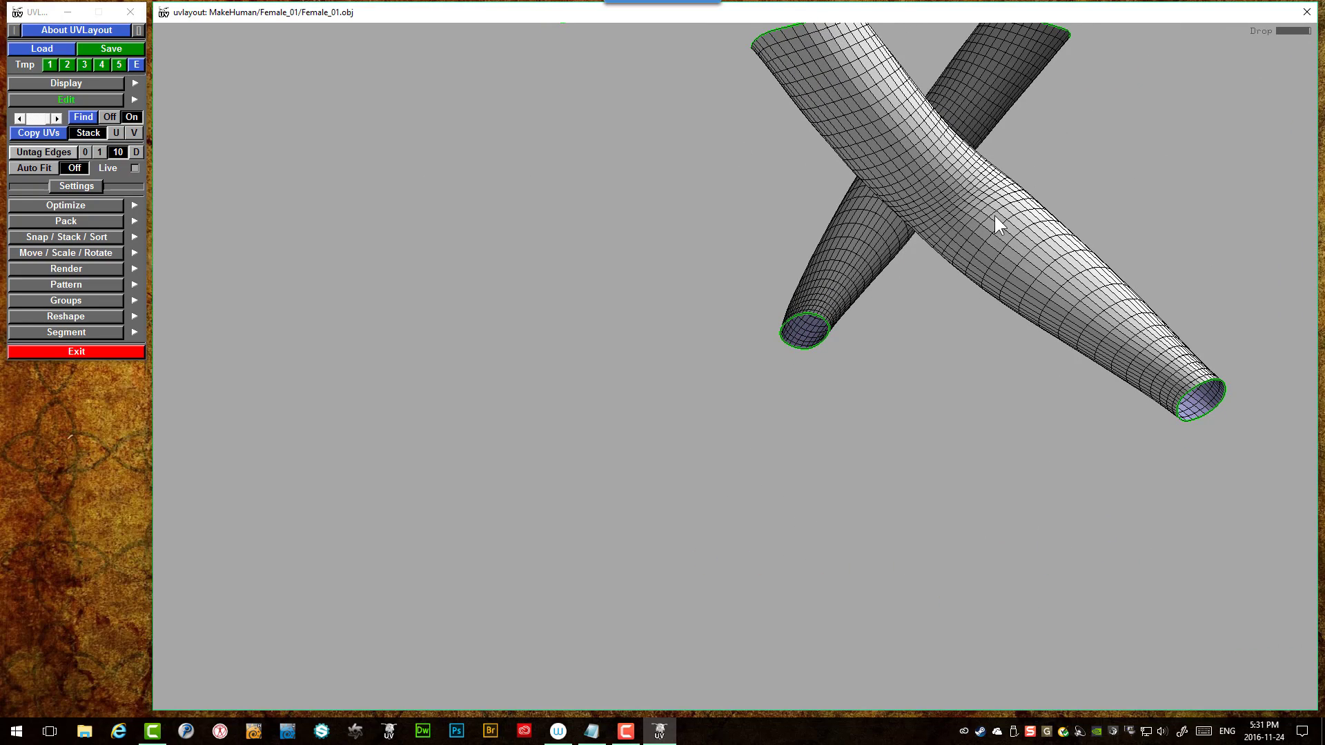
drag(906, 163, 901, 252)
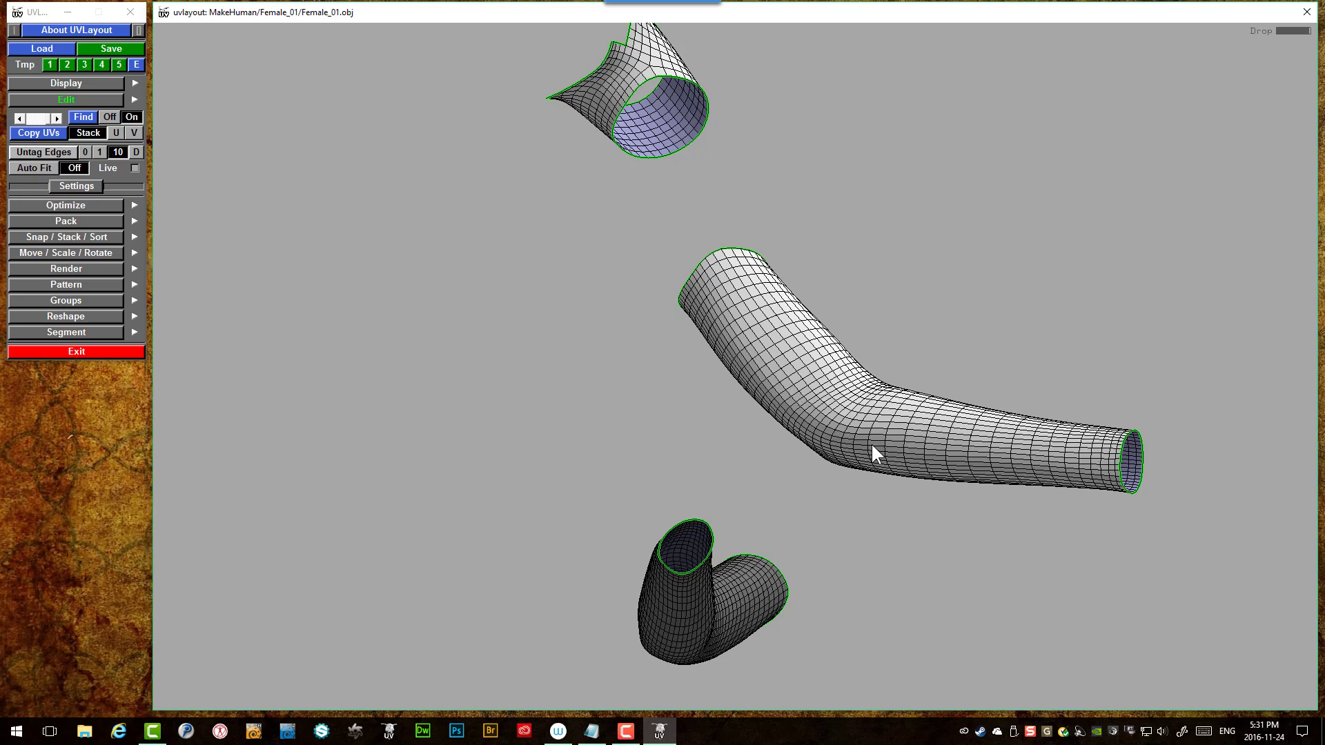
- Cut the arm tube lengthwise, split it, and drop the arm pieces into UV space
key(c)
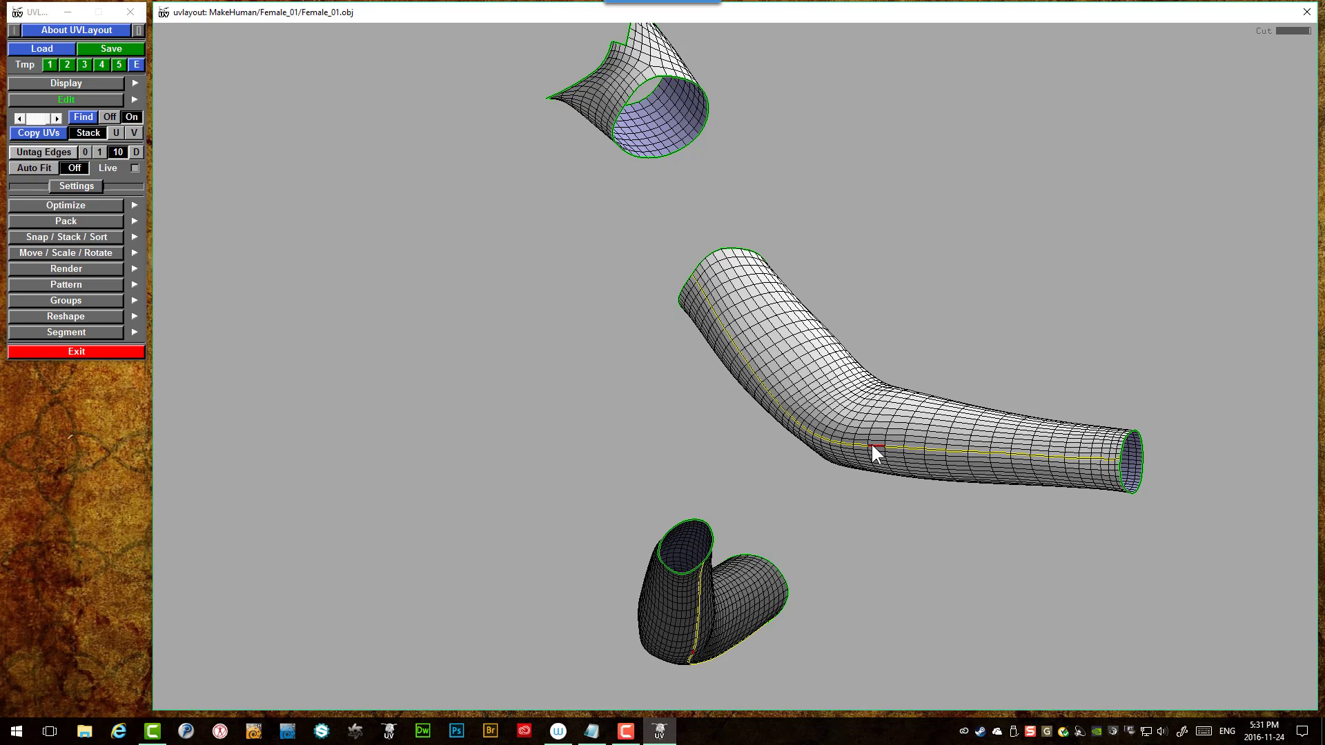
key(Return)
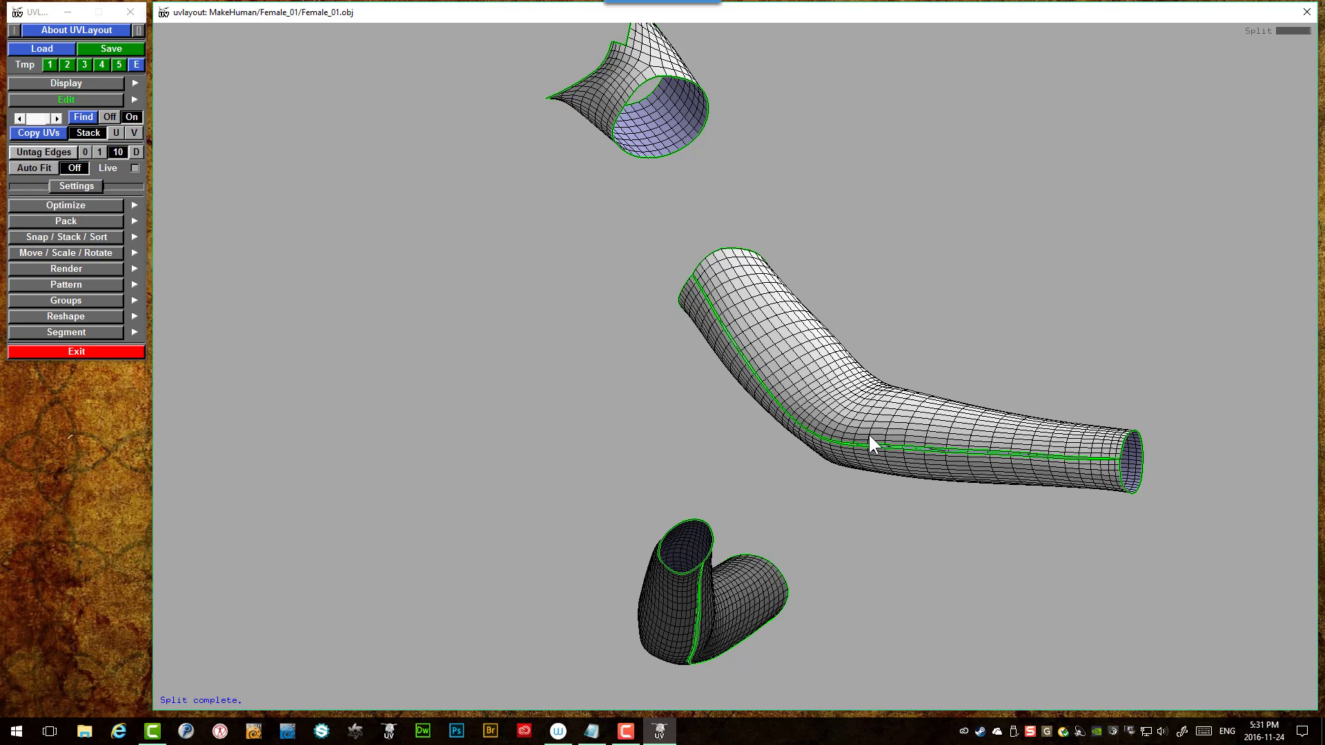
key(d)
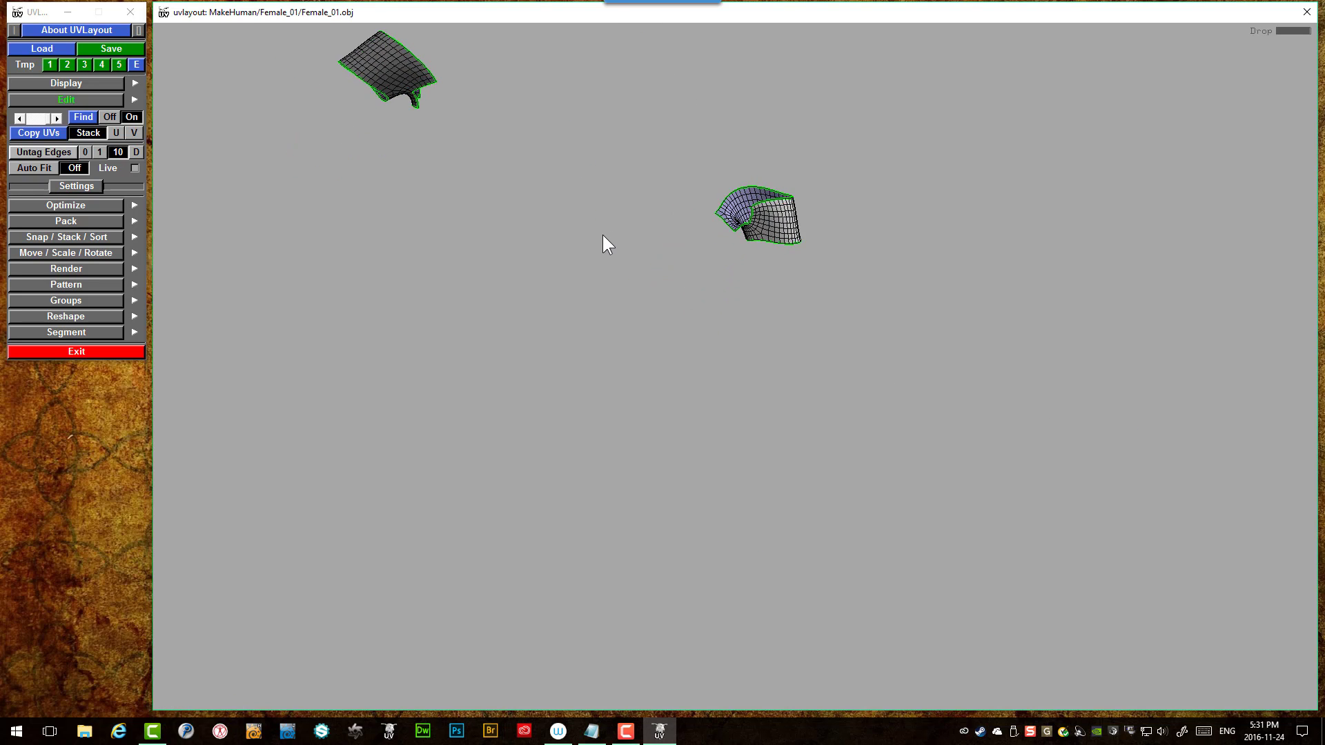
- Split off the shoulder shell and drop it, leaving only the head, hands and feet
right_drag(743, 214, 765, 251)
drag(765, 250, 763, 212)
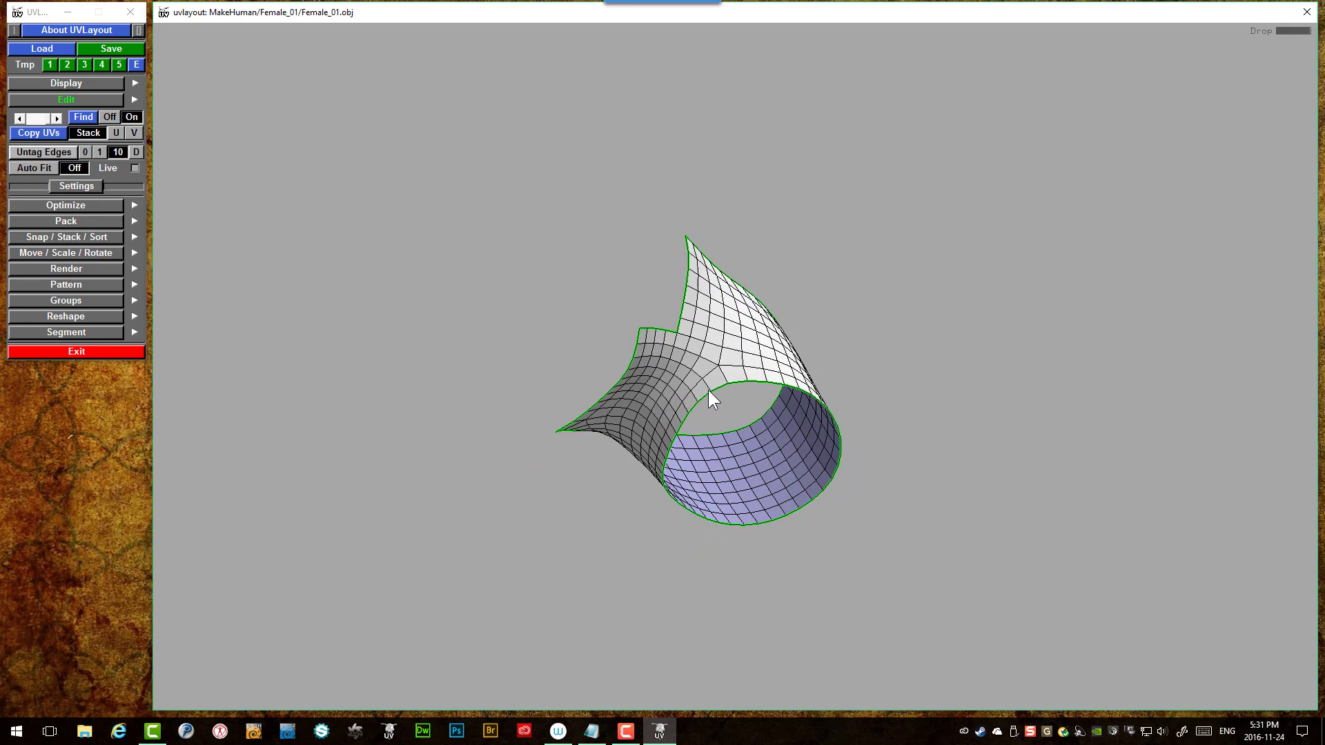
drag(708, 391, 726, 343)
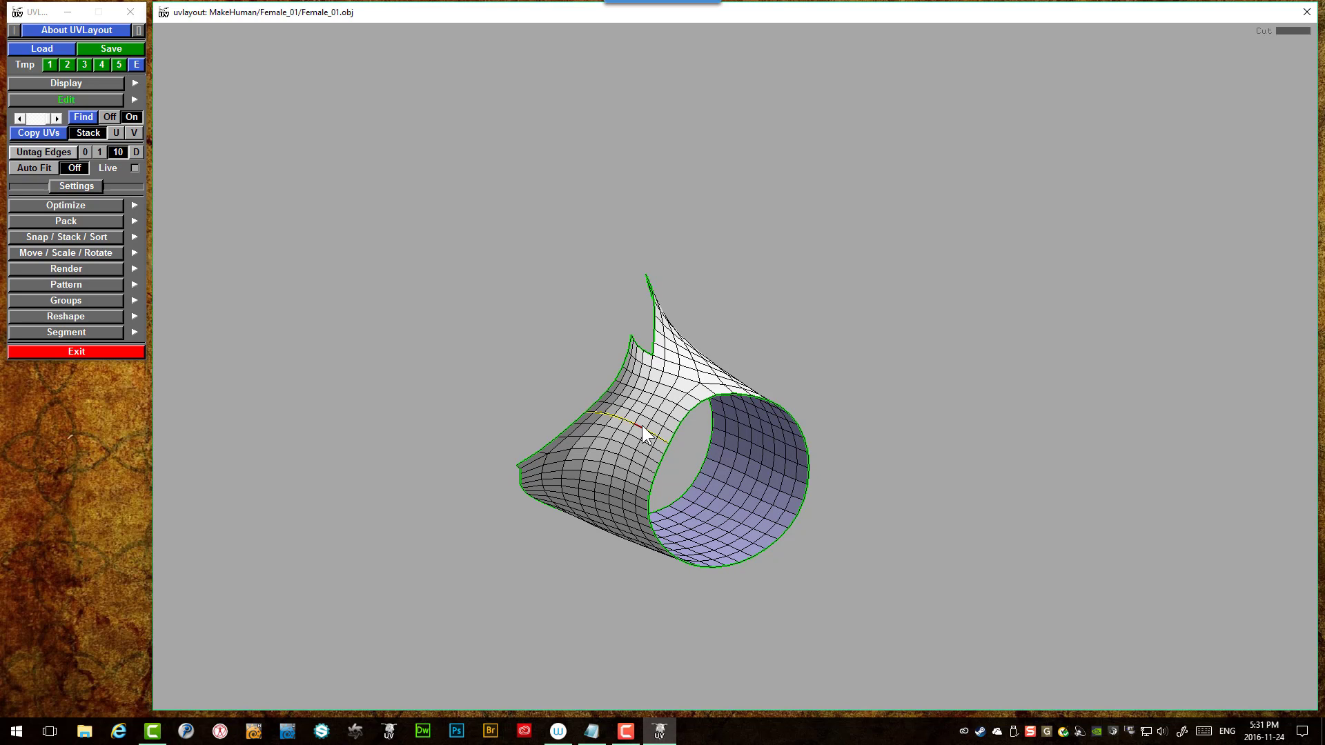
key(Return)
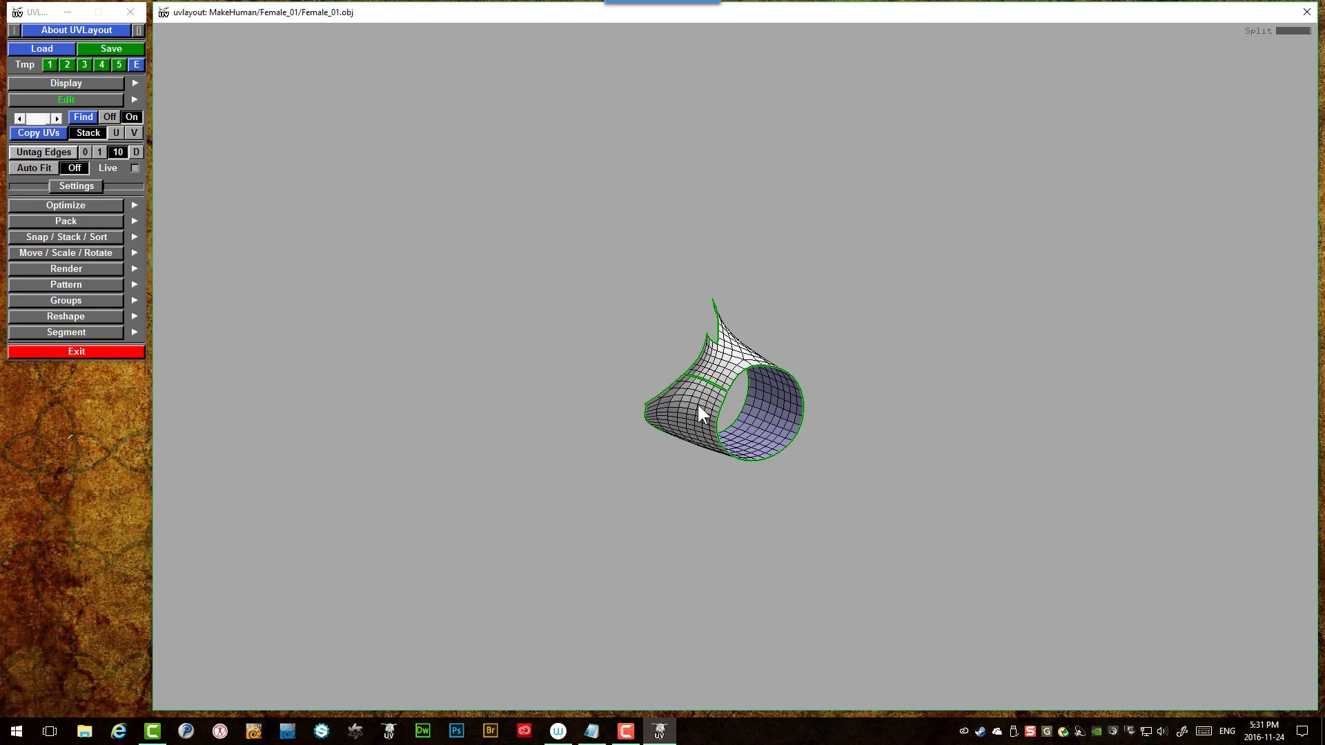
key(d)
drag(546, 362, 569, 366)
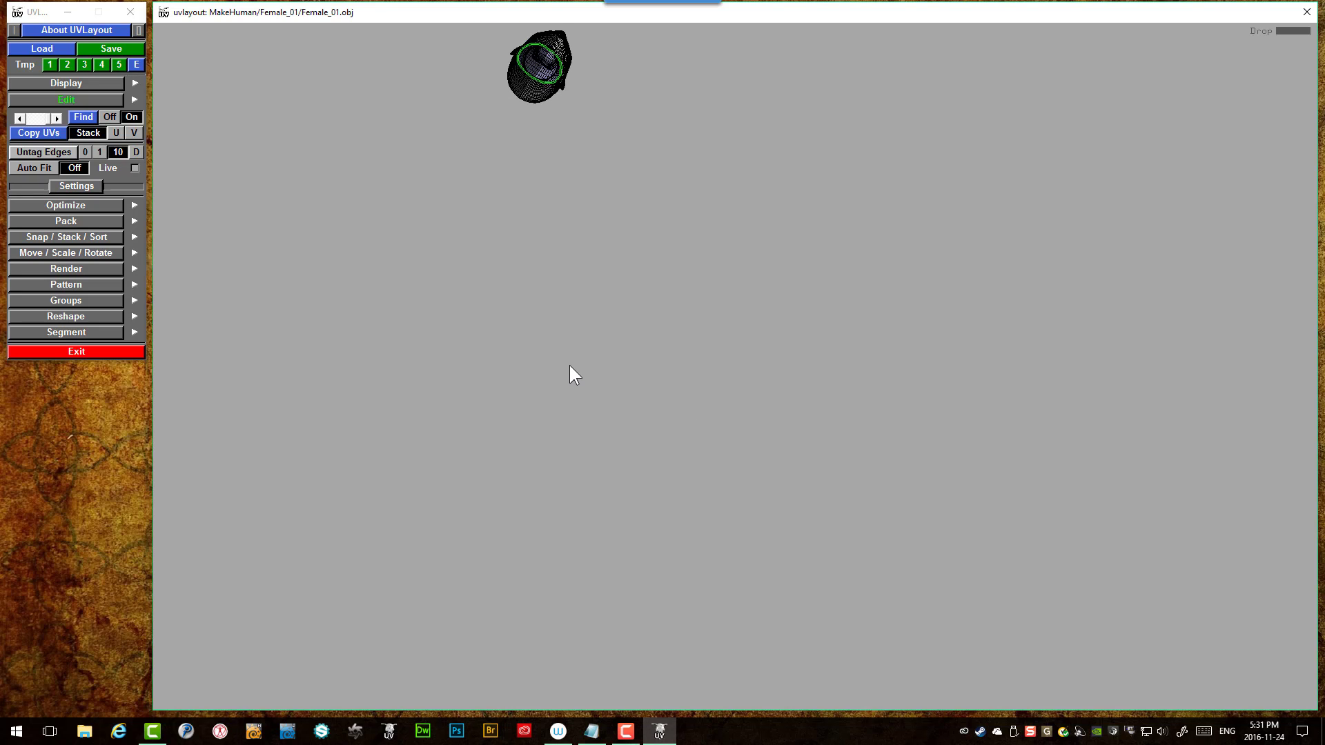
key(Home)
drag(736, 384, 745, 319)
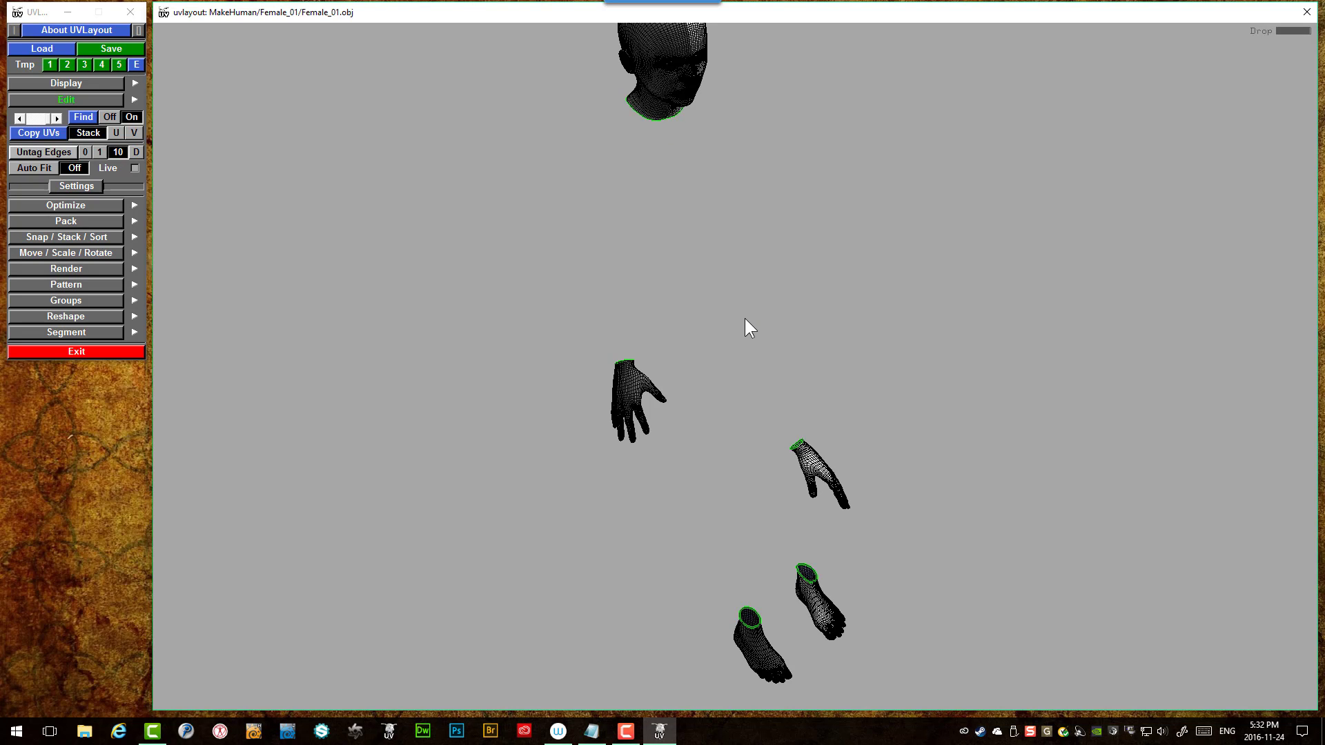
- In UV view, move both bulb-shaped shells to the top of the right tile
key(1)
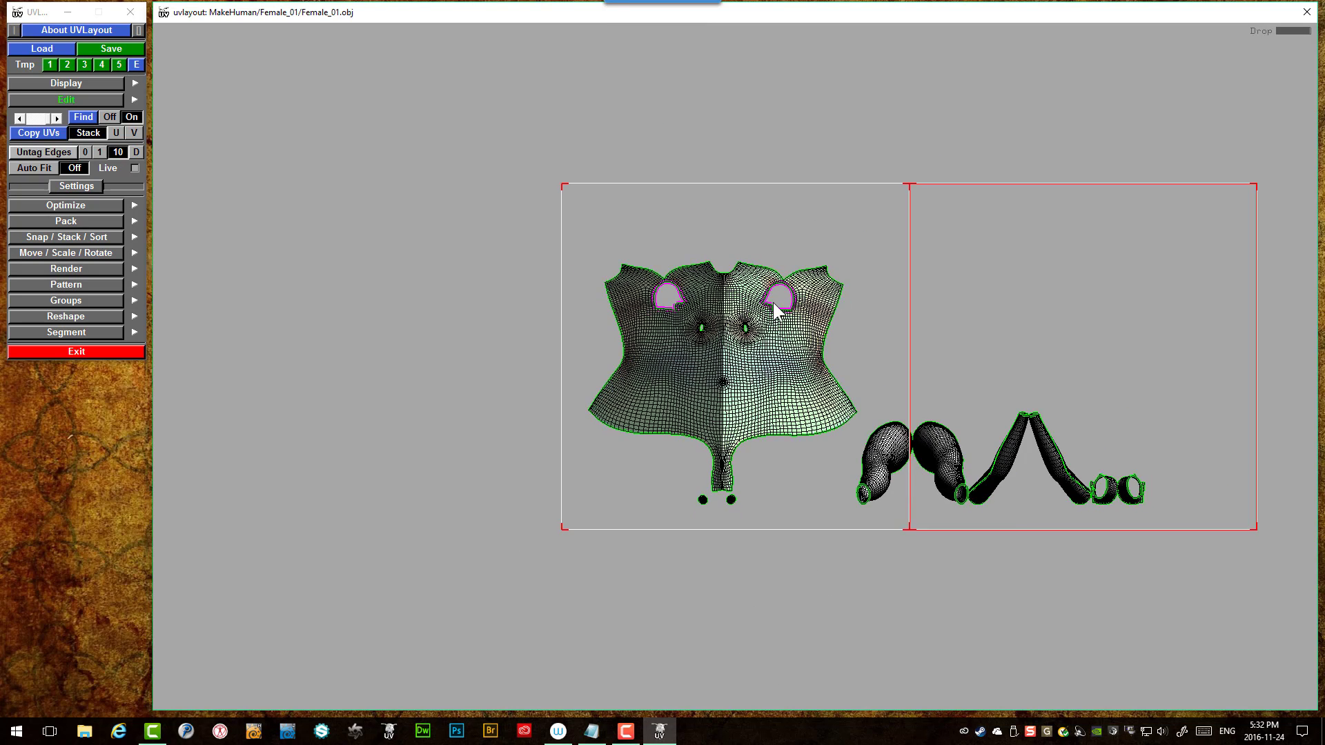
right_drag(908, 375, 926, 408)
scroll(926, 412, up, 1)
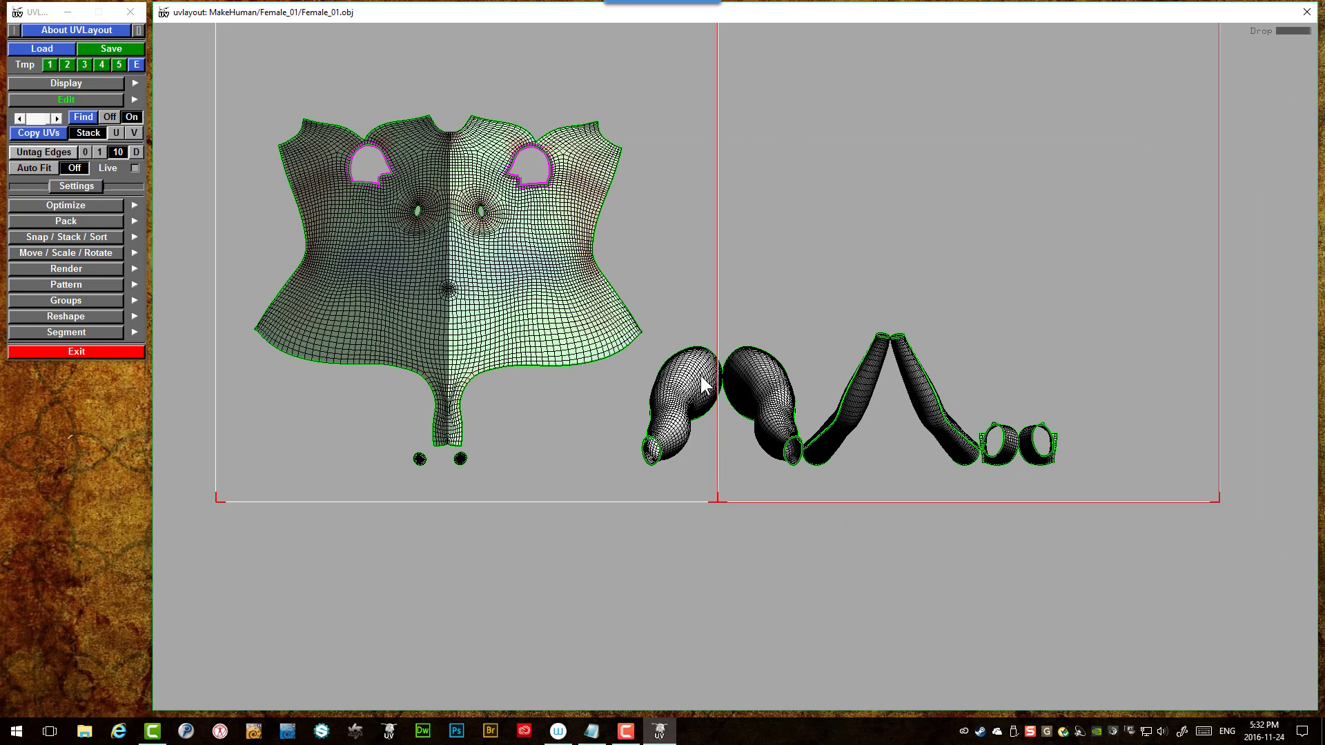
middle_drag(703, 379, 882, 112)
middle_drag(773, 359, 1043, 123)
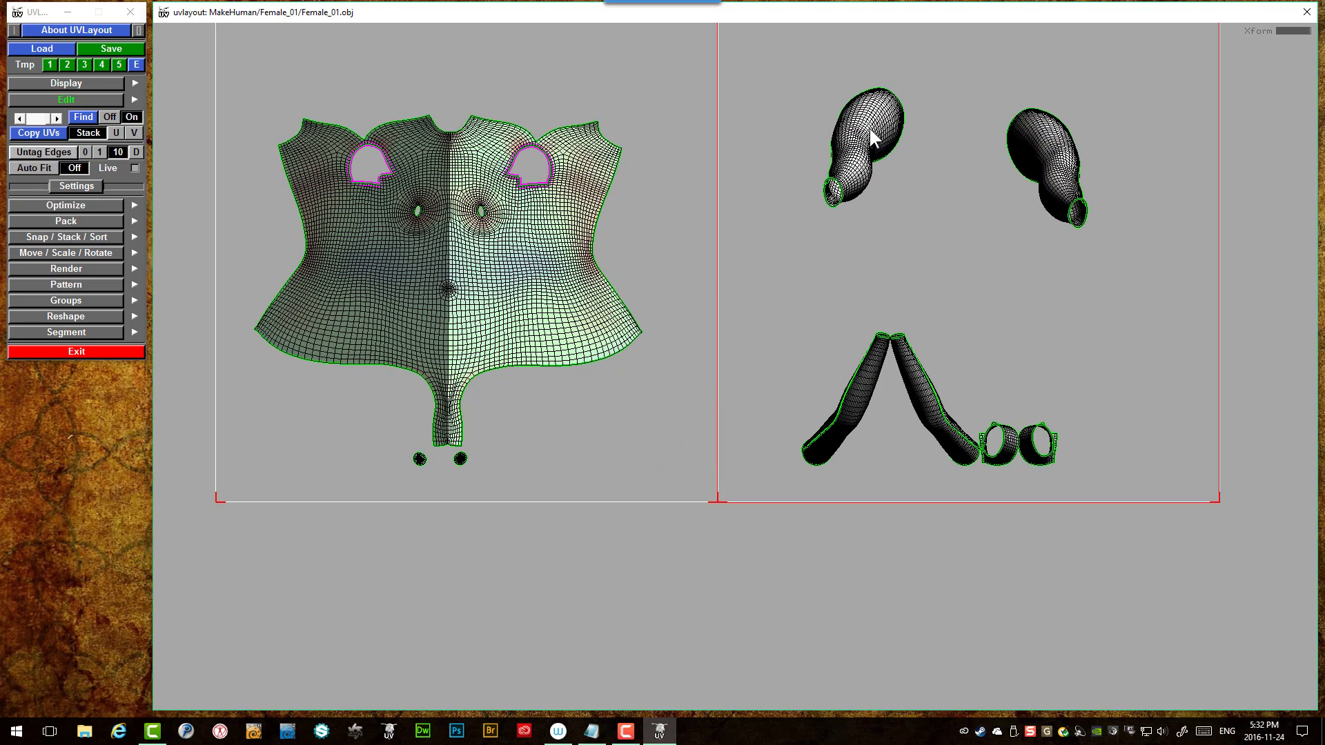
- Flatten the first bulb shell with its boundary released, then start flattening the second
key(f)
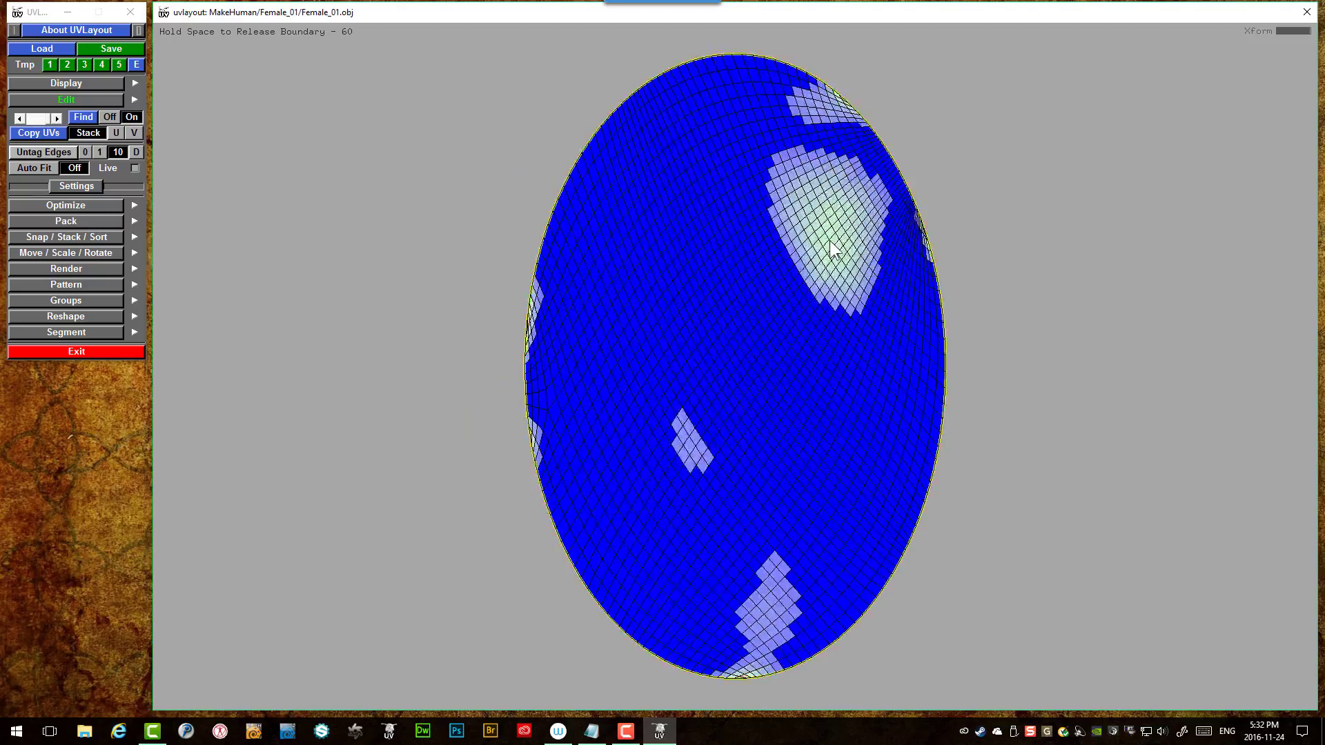
key(space)
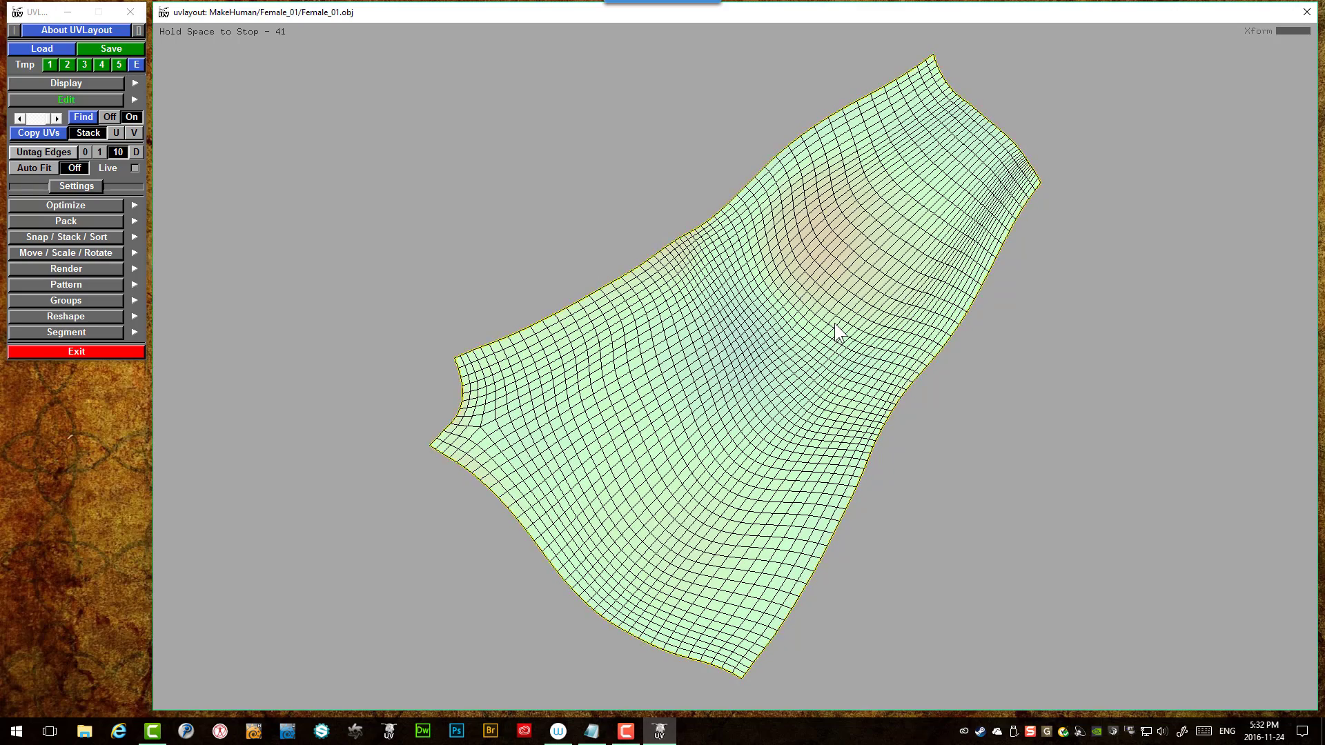
key(space)
scroll(835, 319, down, 4)
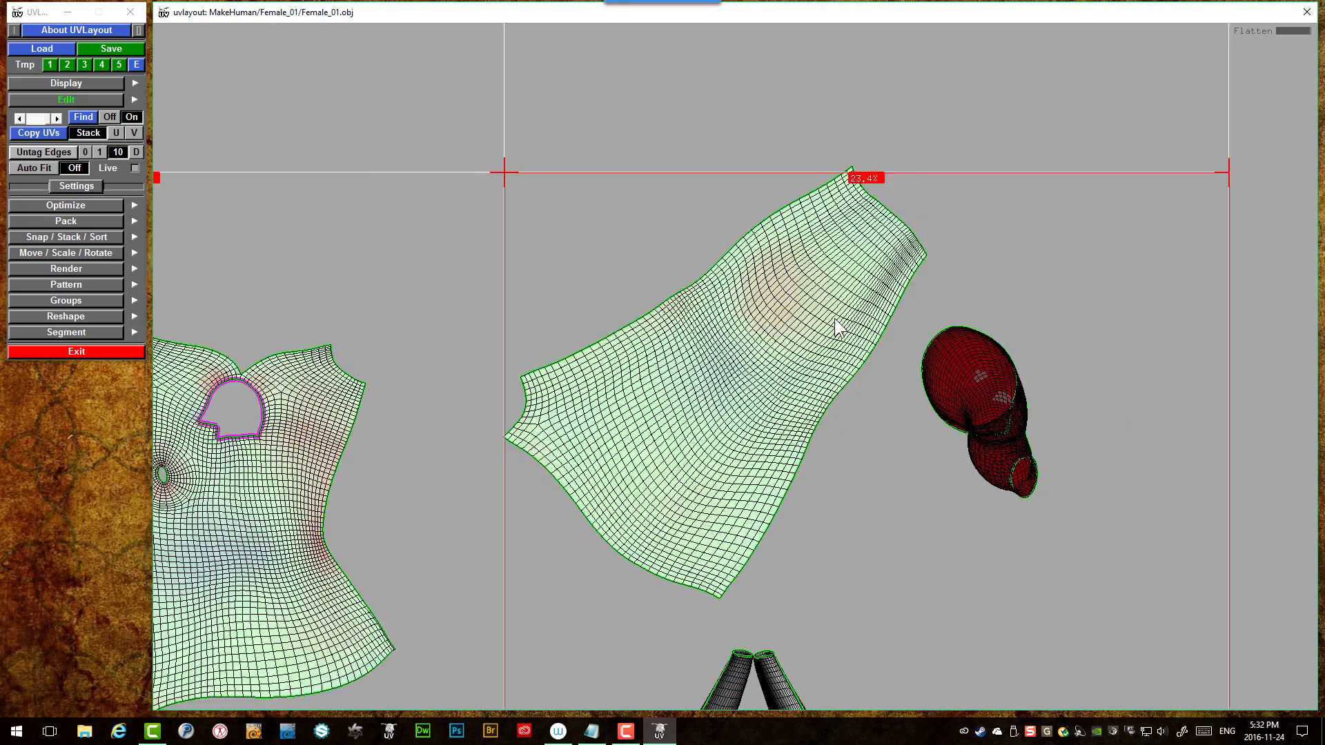
scroll(835, 319, down, 4)
scroll(834, 396, up, 5)
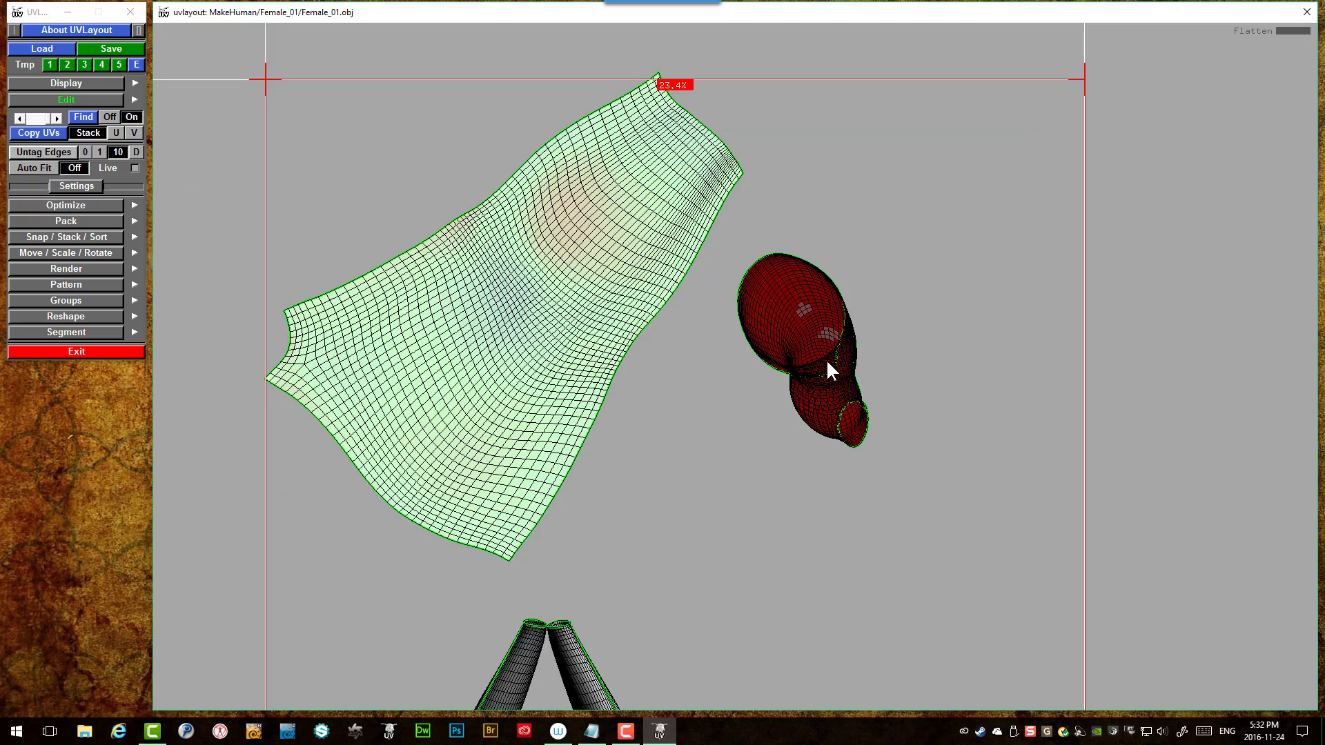
key(f)
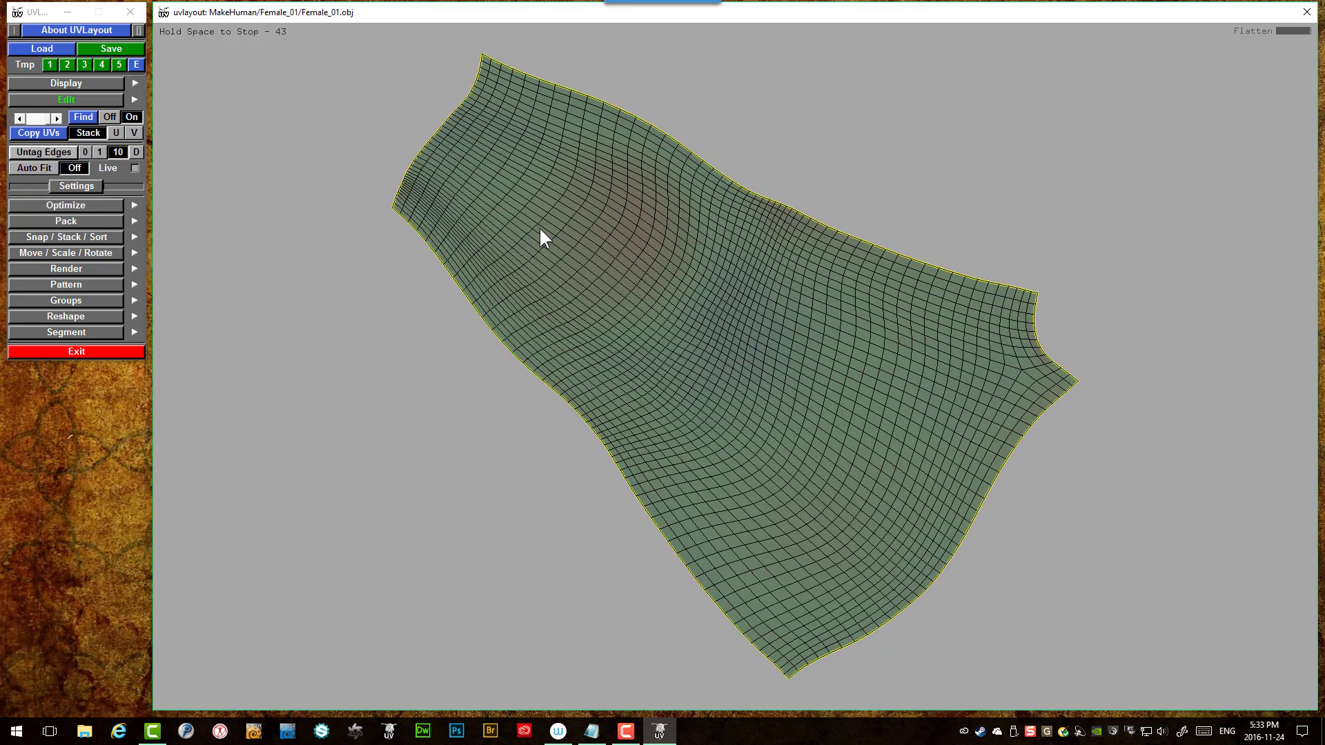
- Stop the second bulb shell's flattening and flatten the first long limb shell into a sheet
key(space)
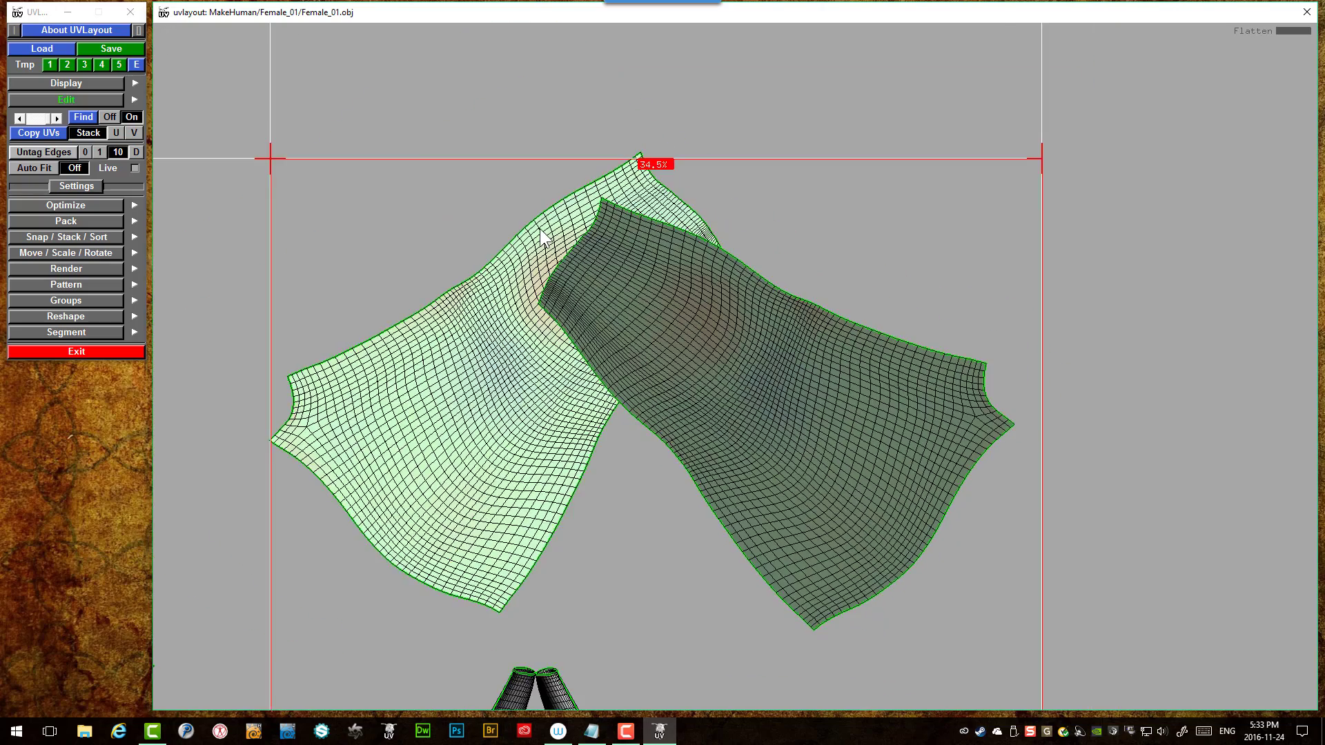
scroll(540, 229, down, 7)
scroll(669, 506, up, 2)
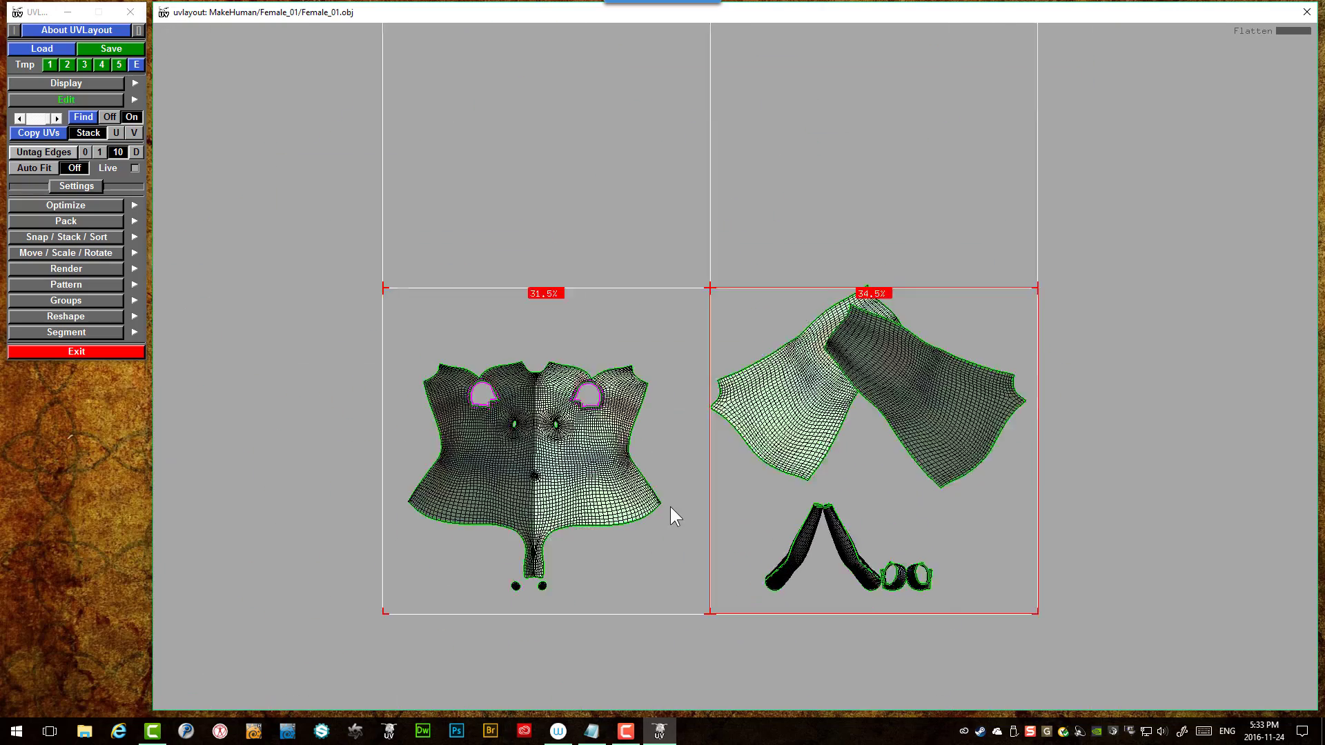
scroll(675, 516, up, 5)
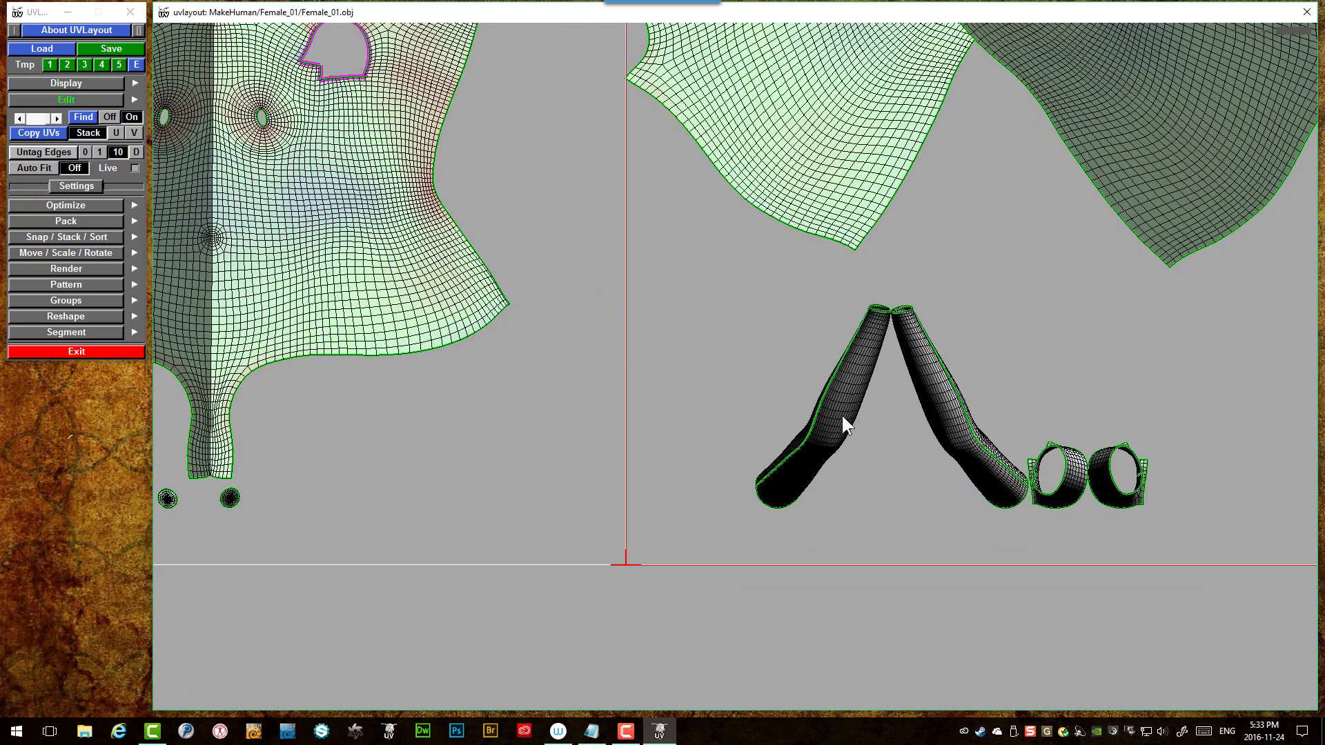
key(shift+f)
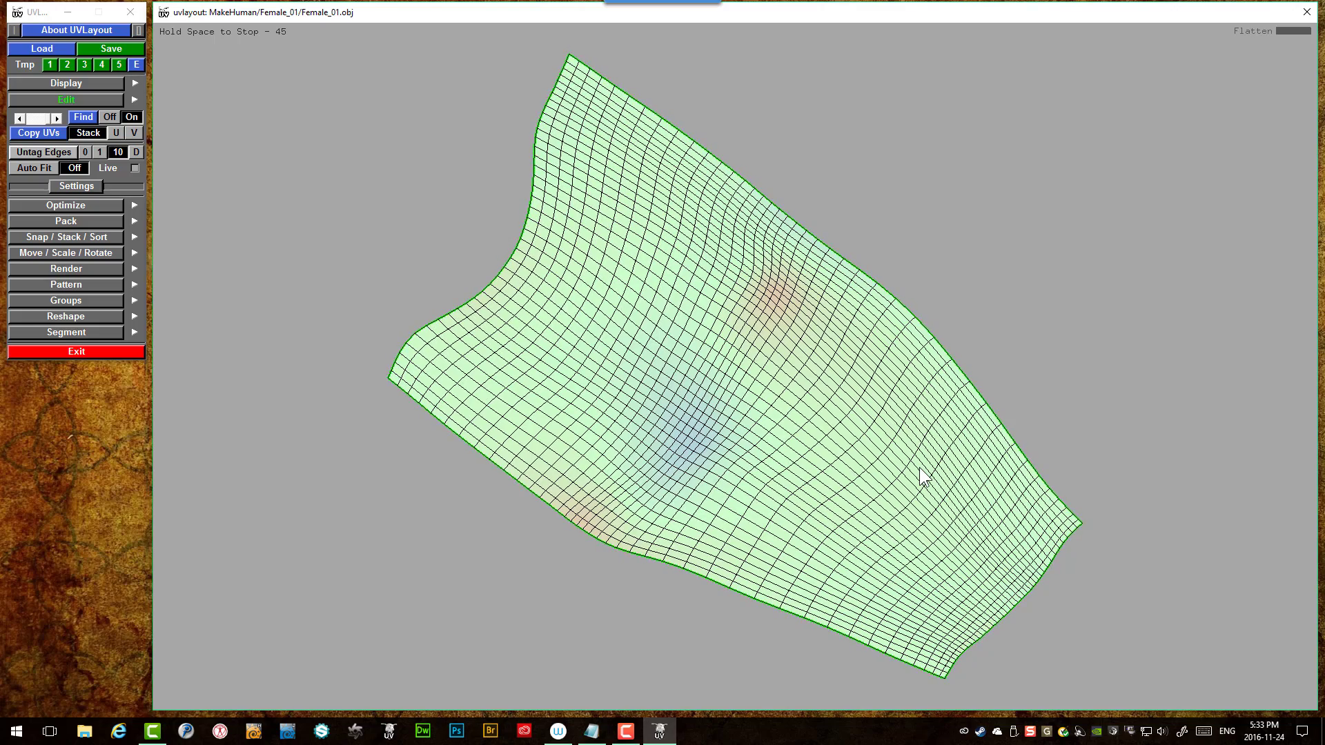
key(space)
- Flatten the second long limb shell into an open sheet beside the first
right_drag(924, 461, 892, 272)
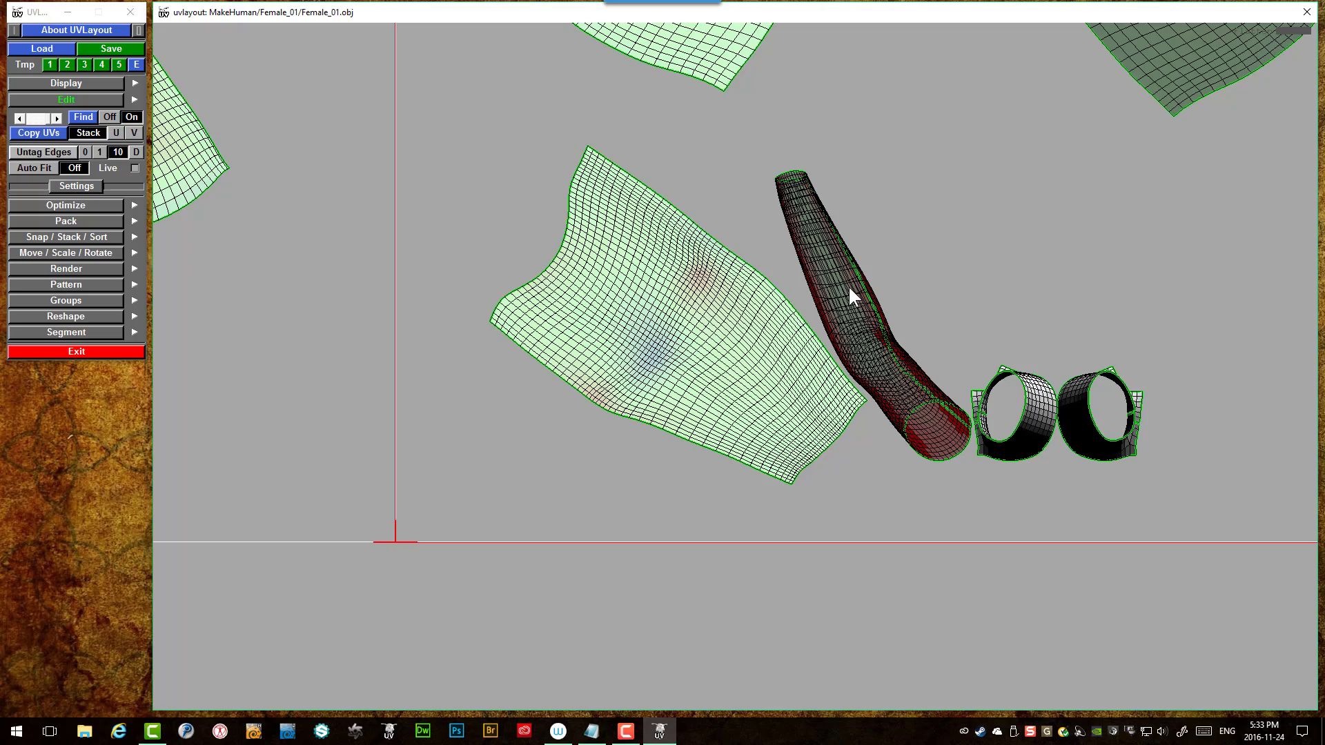
key(f)
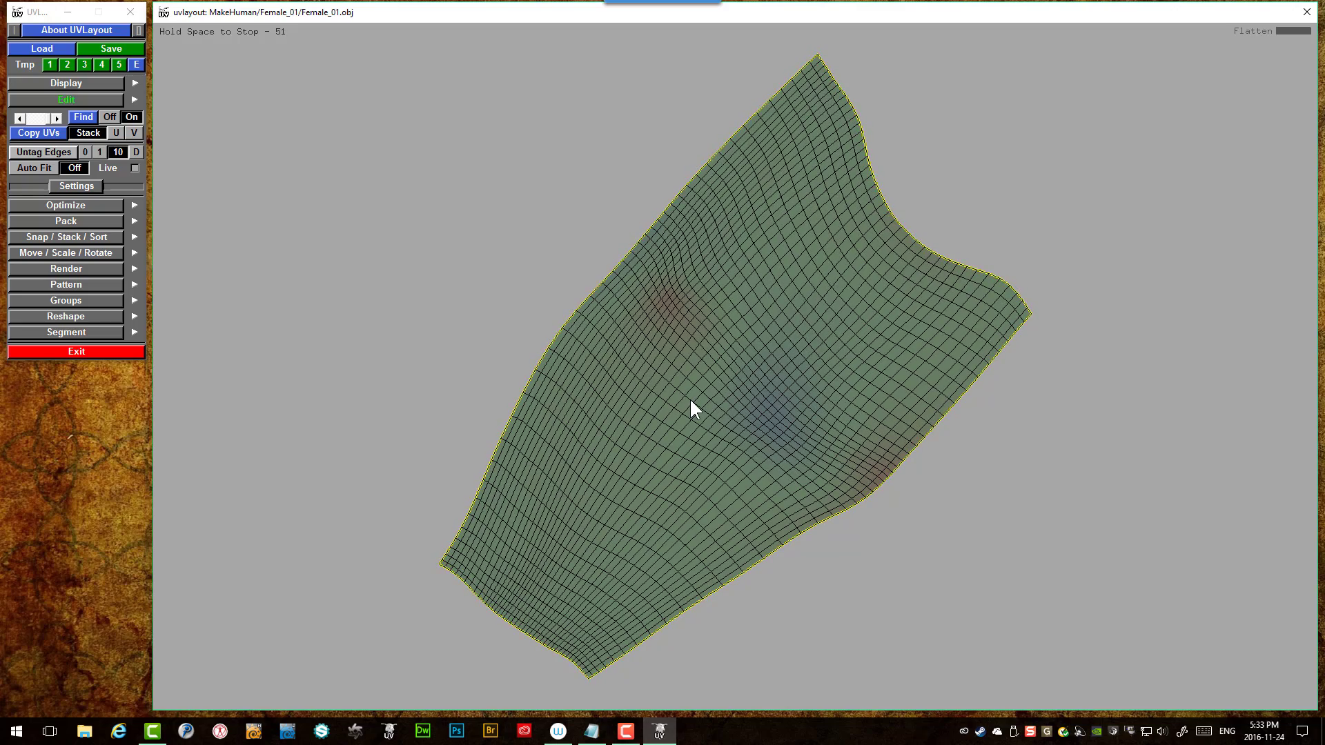
key(space)
right_drag(691, 401, 802, 412)
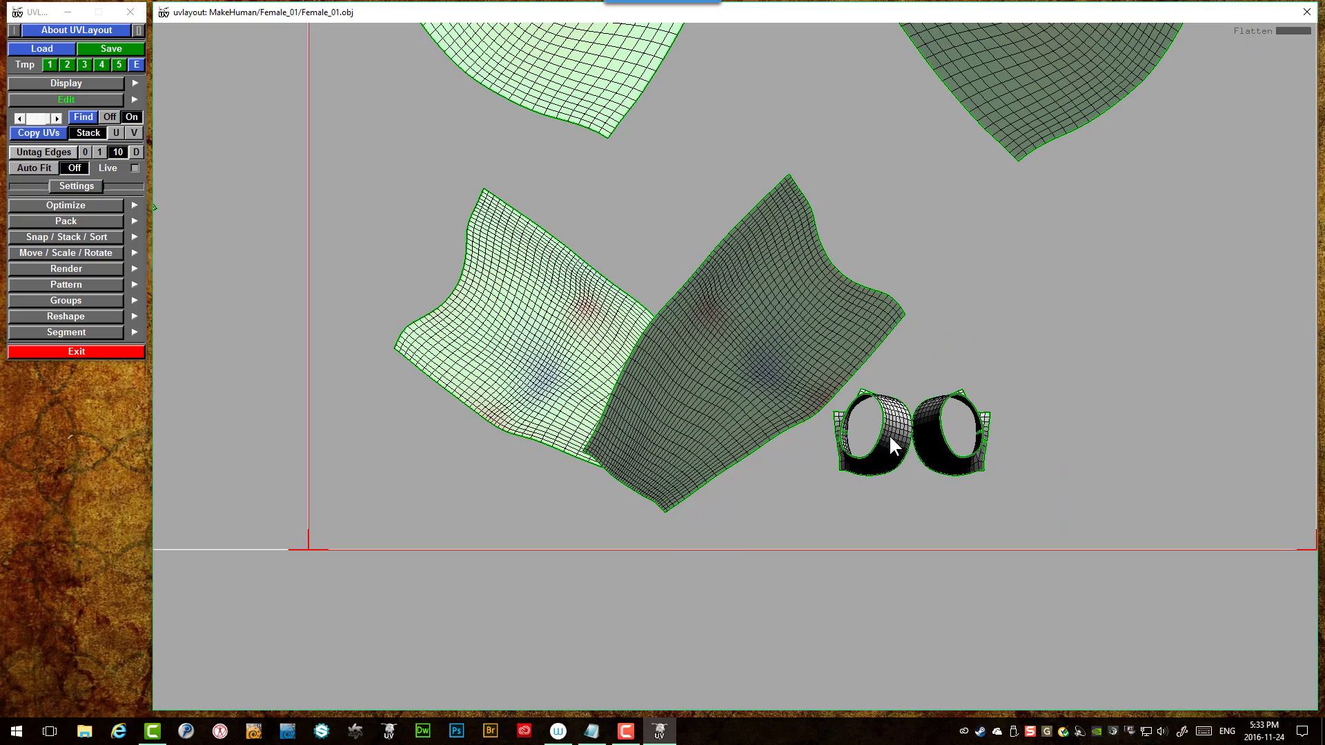
- Flatten both ring-shaped shells into open strips and zoom out to check both UV tiles
key(shift+f)
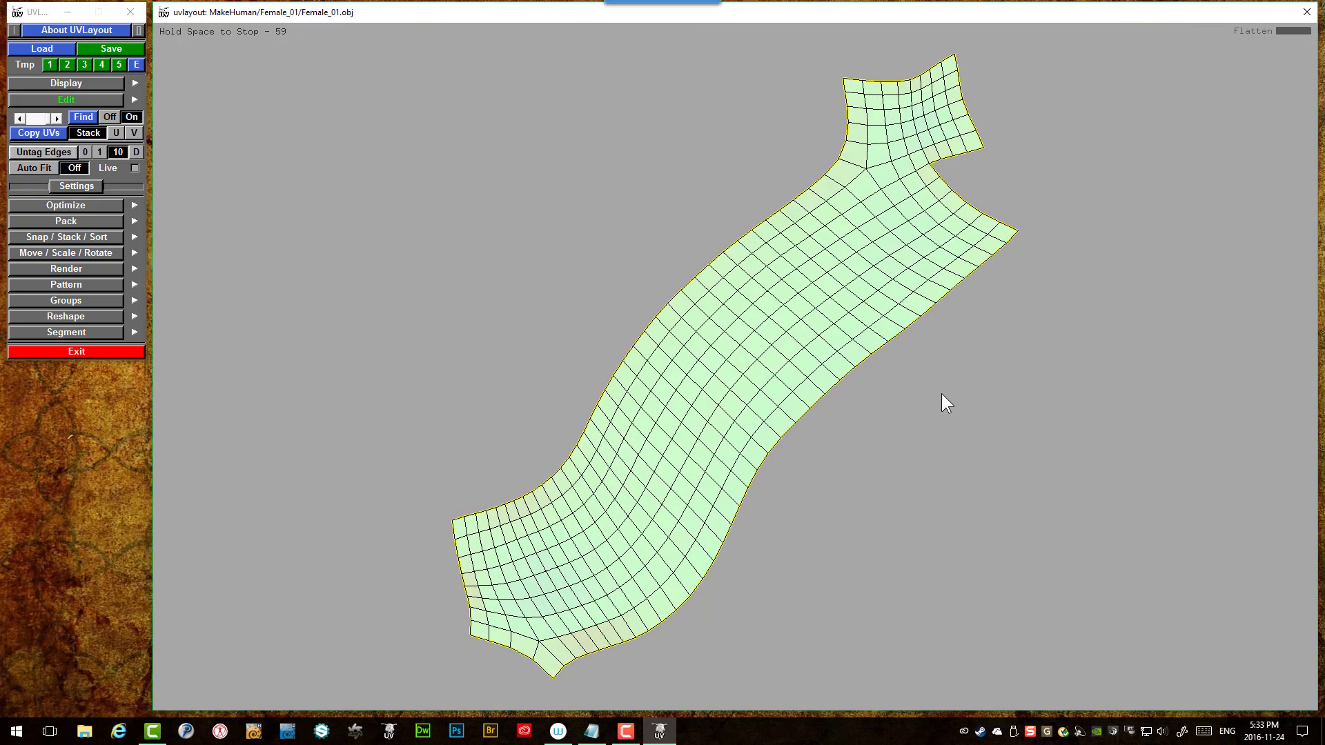
key(space)
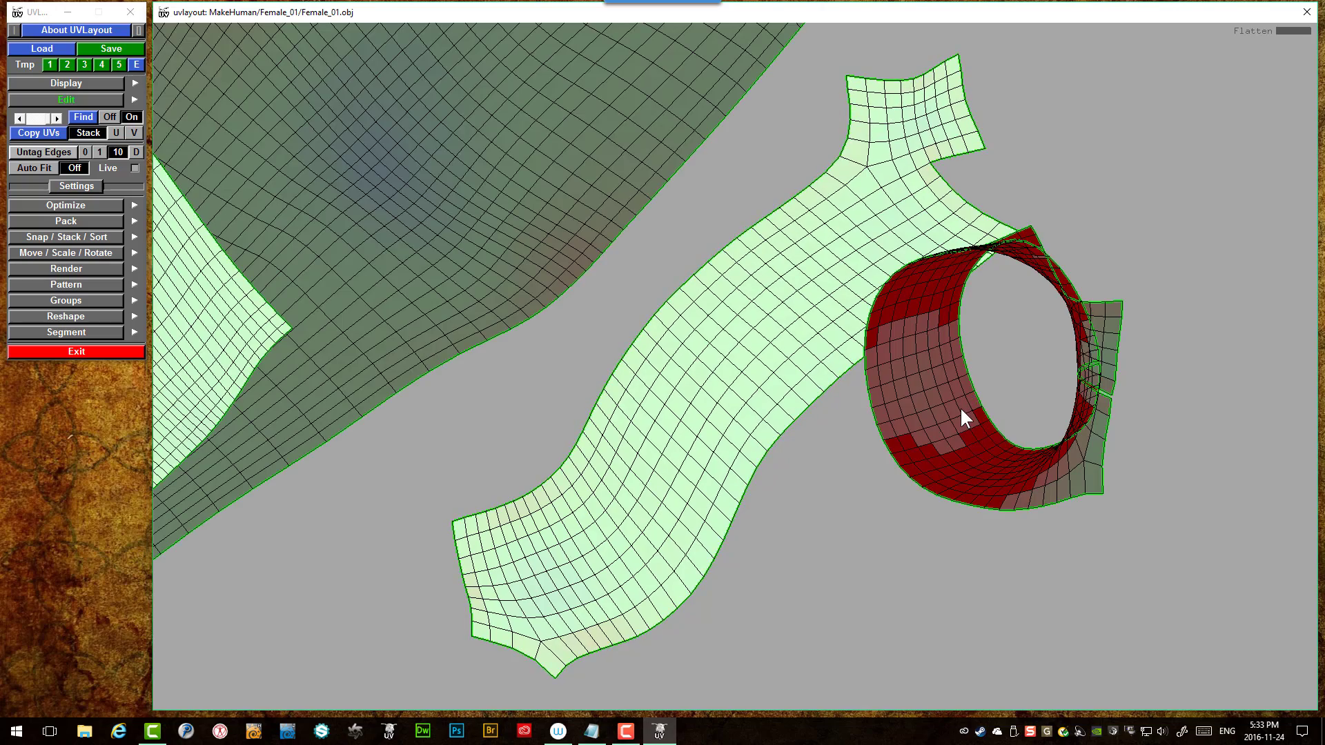
key(f)
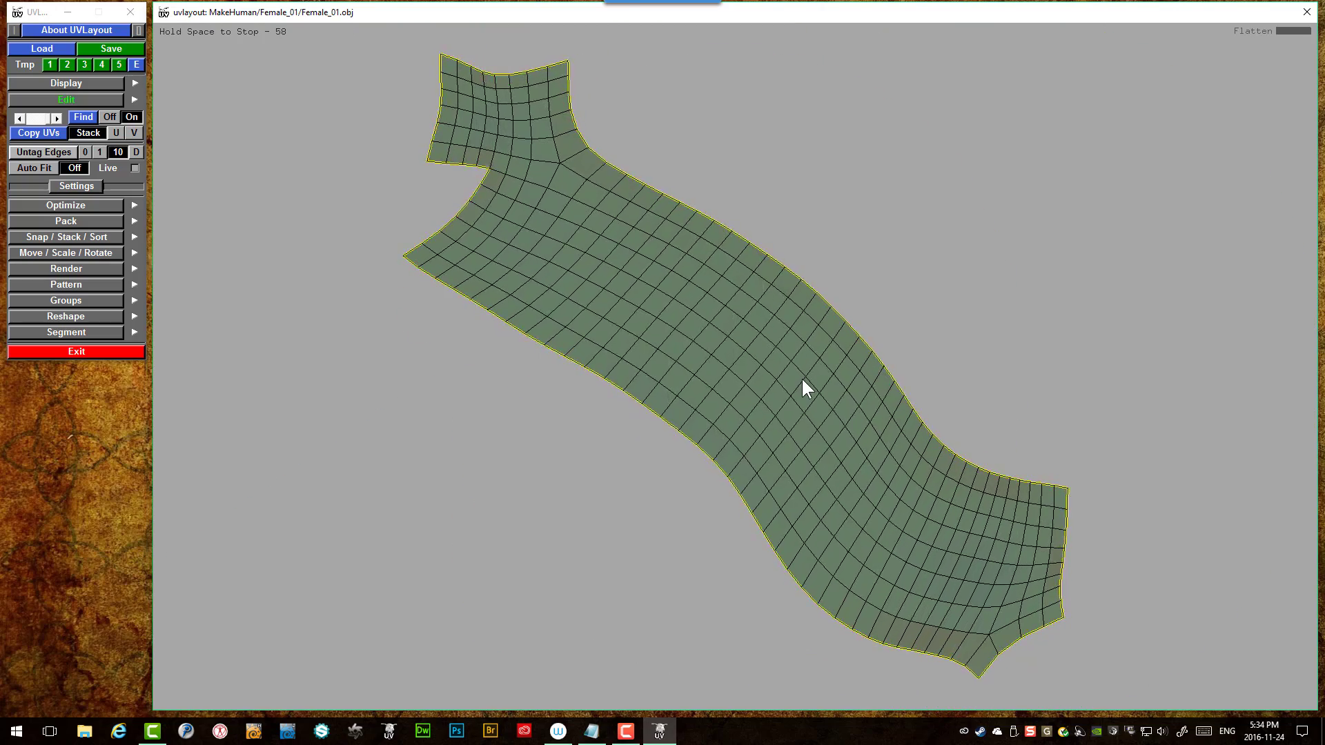
key(space)
scroll(717, 335, down, 6)
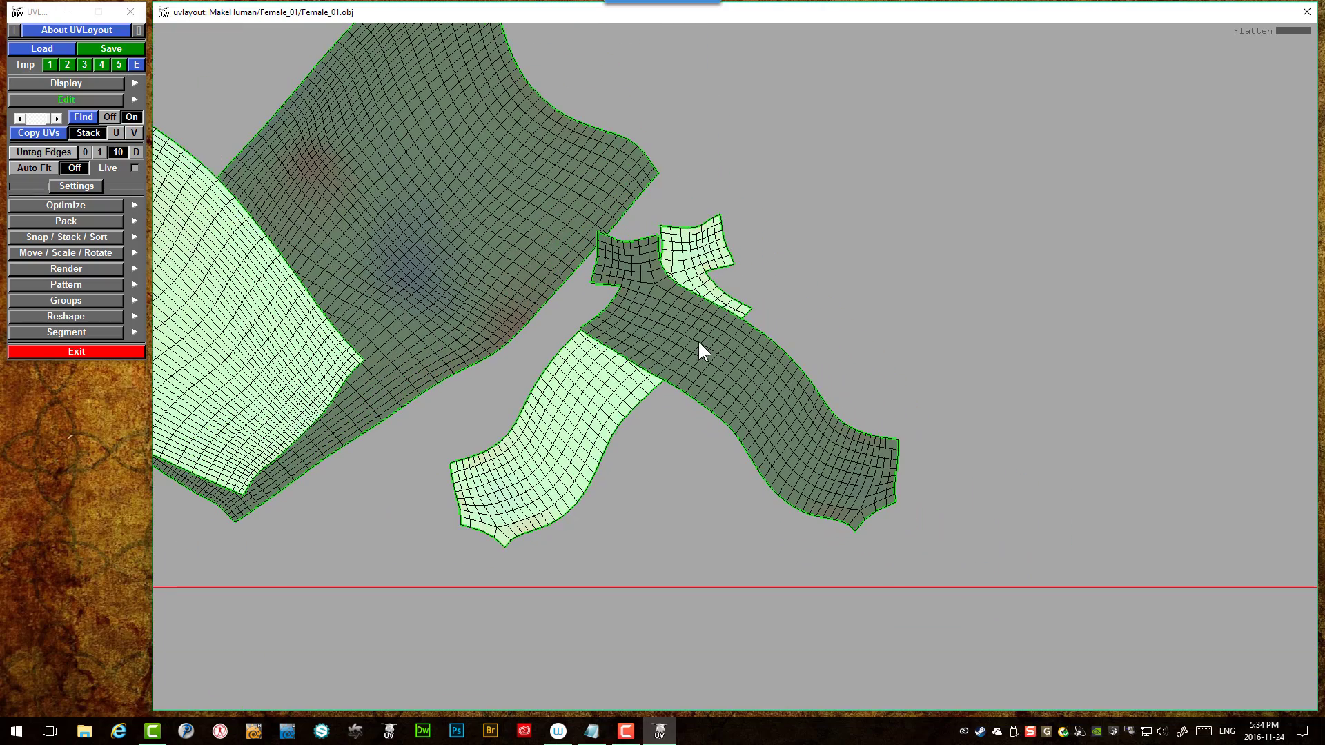
scroll(693, 337, down, 2)
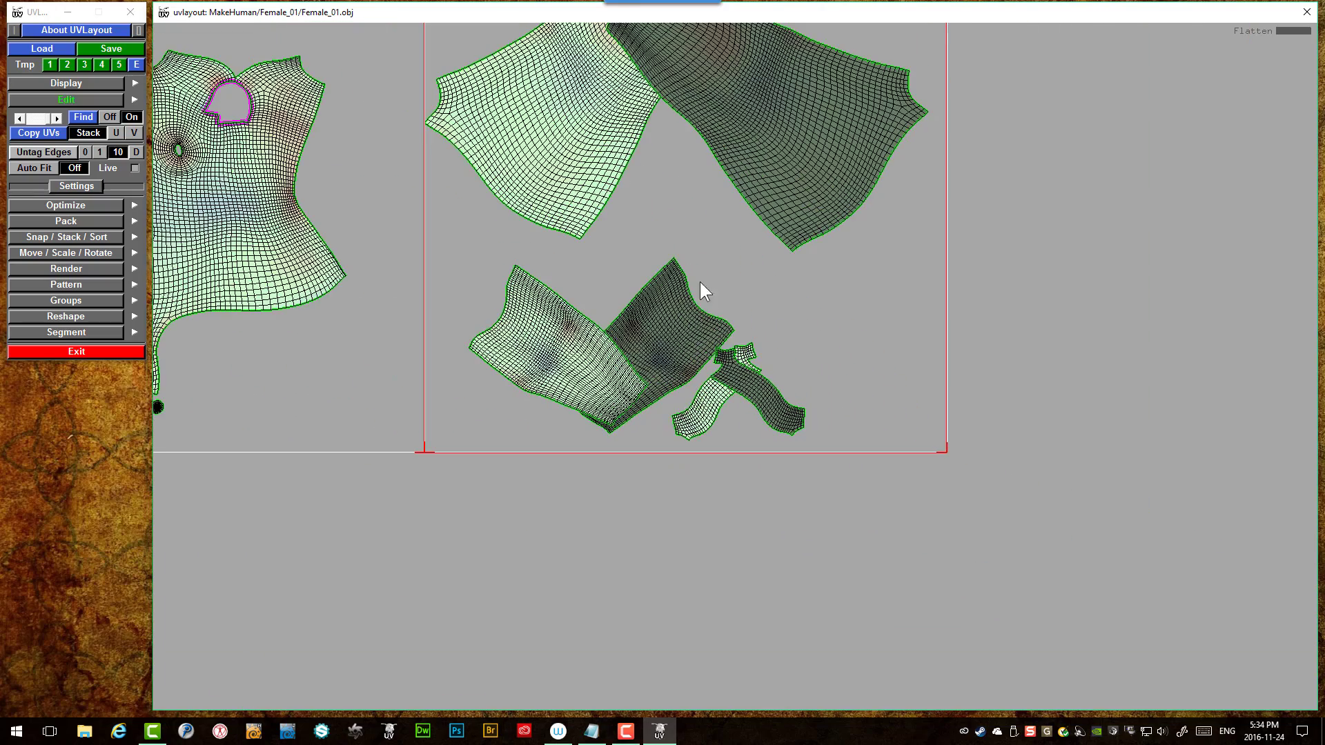
scroll(621, 269, down, 4)
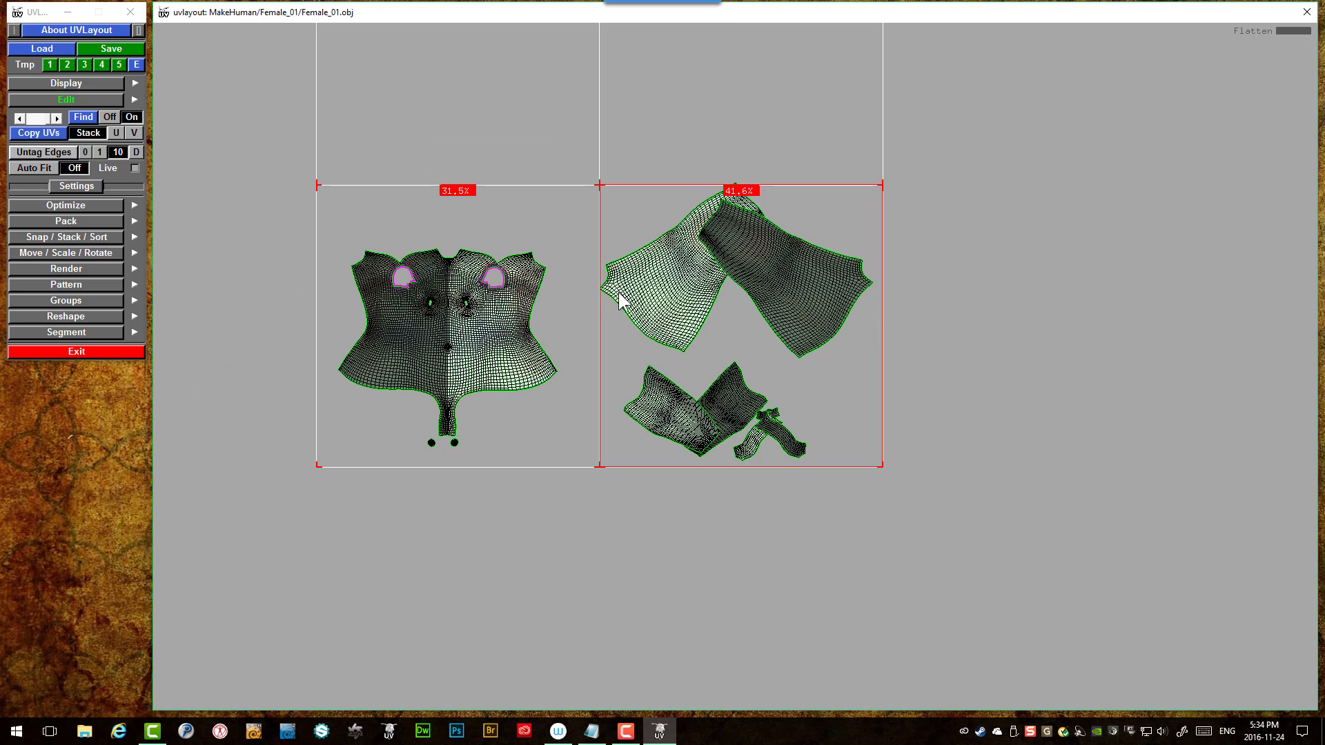
scroll(614, 289, up, 2)
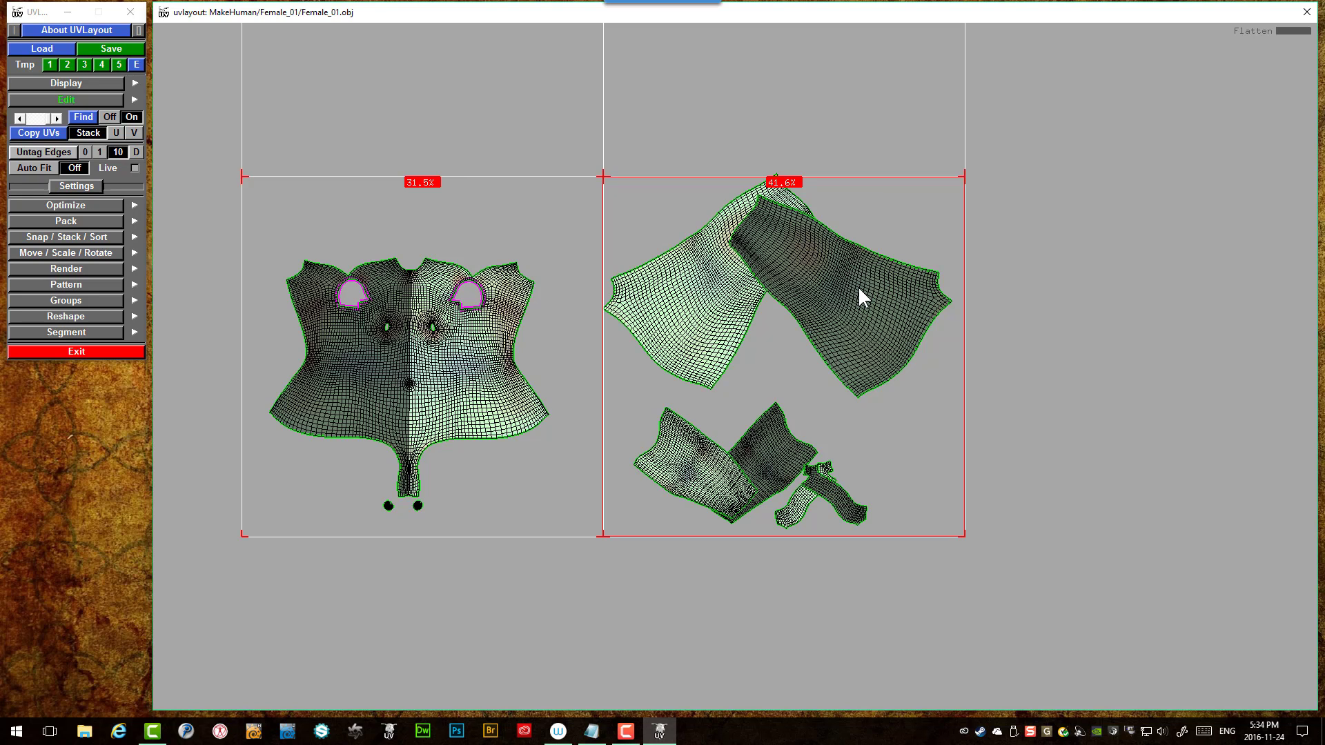
- Pull the dark armpit strip off the light piece and move the light strip left, clear of the others
scroll(805, 274, down, 2)
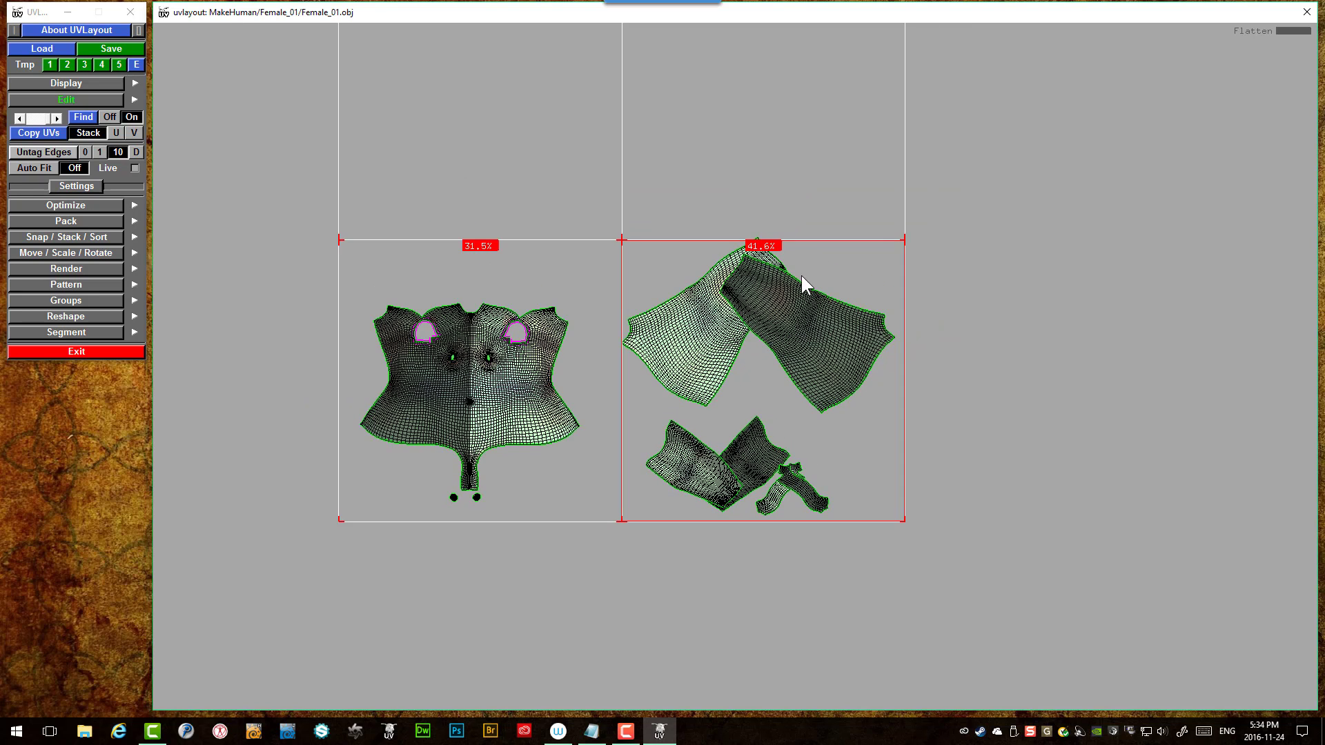
scroll(680, 293, up, 3)
scroll(735, 375, up, 2)
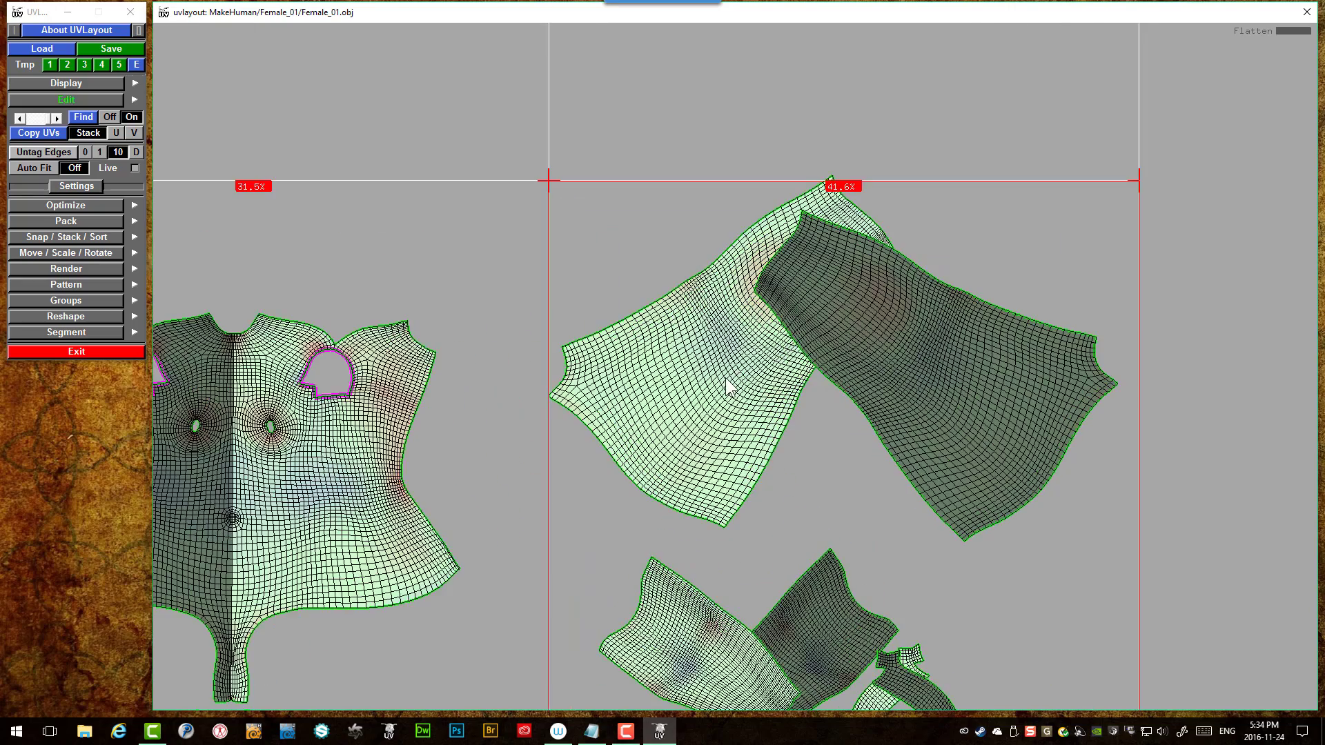
scroll(726, 388, down, 1)
scroll(859, 623, up, 2)
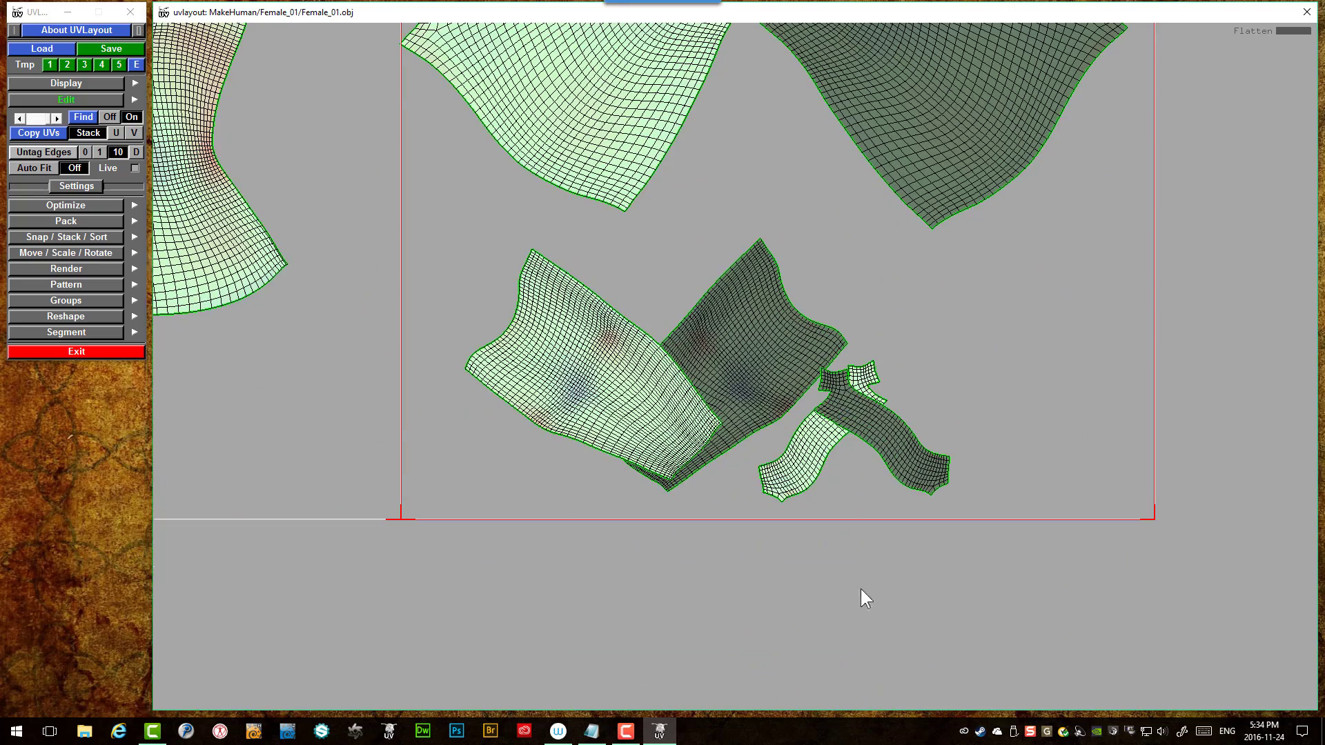
middle_drag(863, 417, 912, 365)
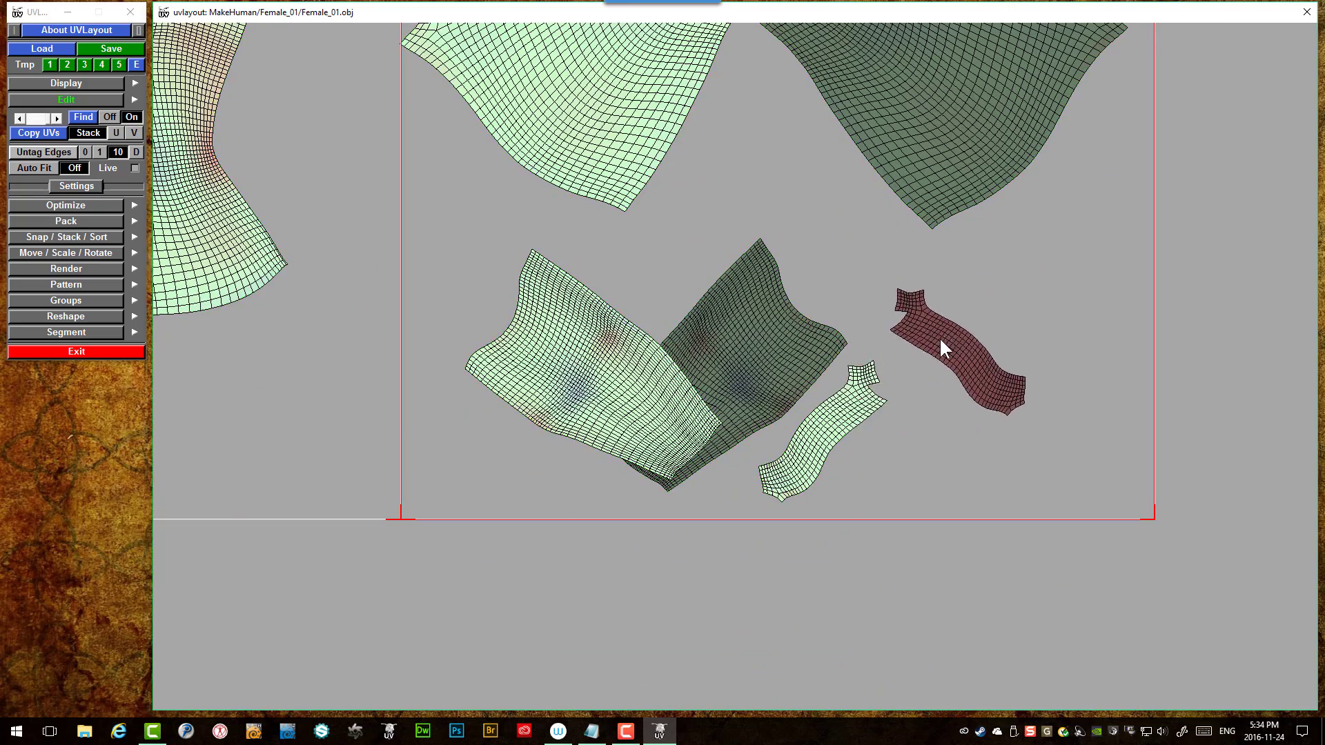
middle_drag(616, 364, 475, 371)
- Move the dark lower arm piece up and left, then zoom in on the separated strips
scroll(724, 361, up, 5)
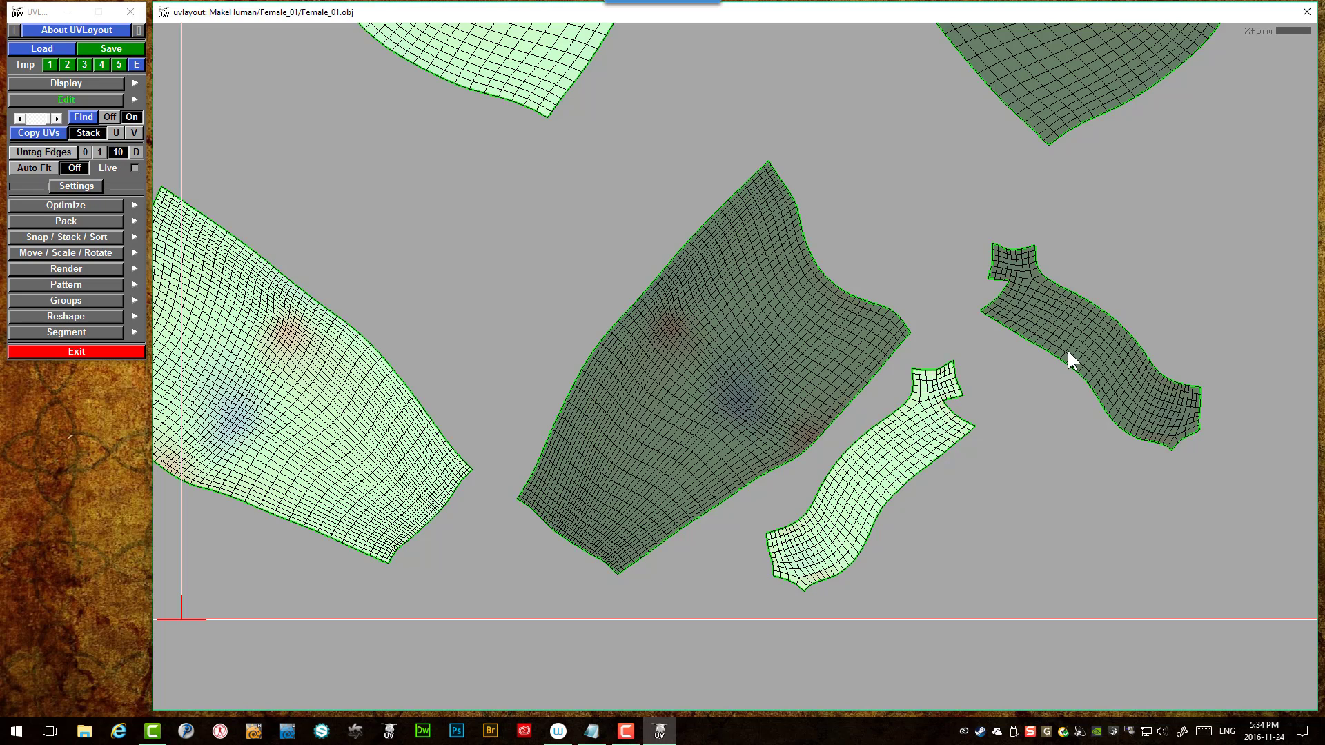
middle_drag(1071, 349, 877, 186)
right_drag(1051, 226, 954, 318)
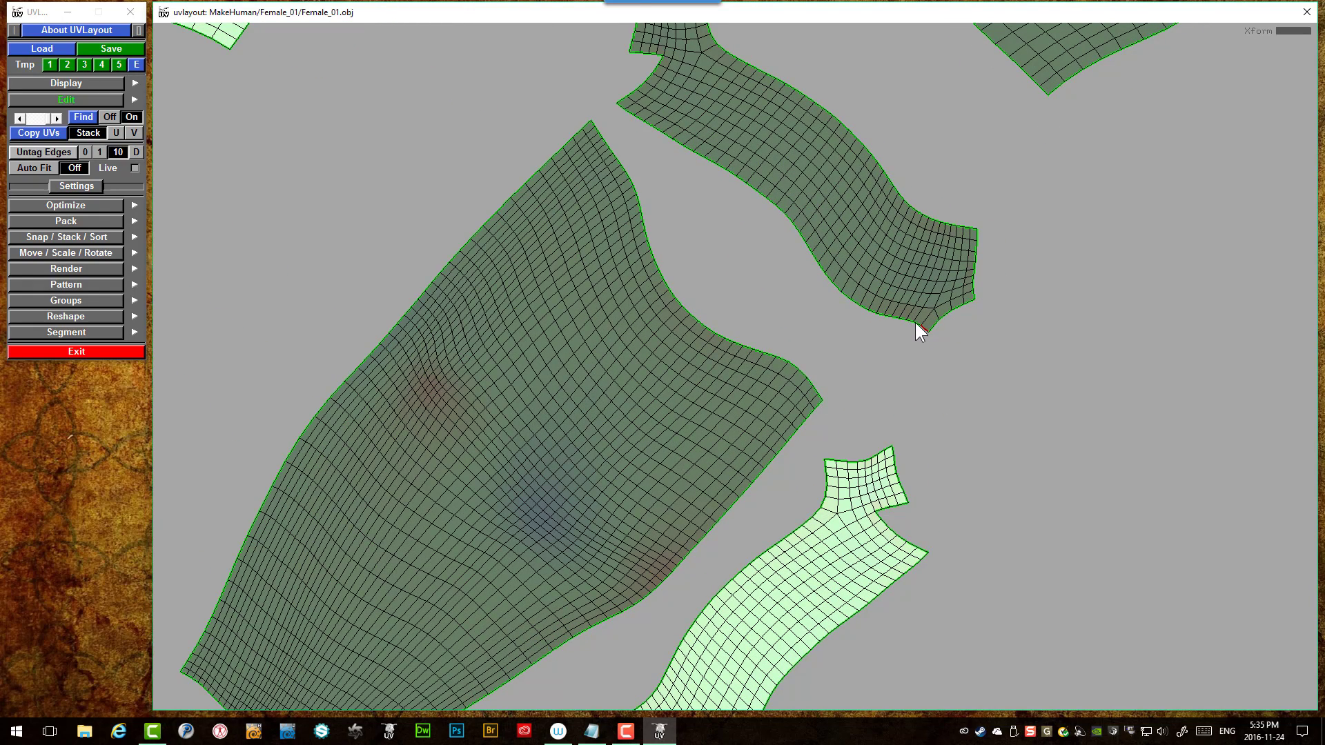
- Switch to Weld mode and zoom around the shells to inspect the armpit strip edges
key(w)
scroll(867, 305, down, 8)
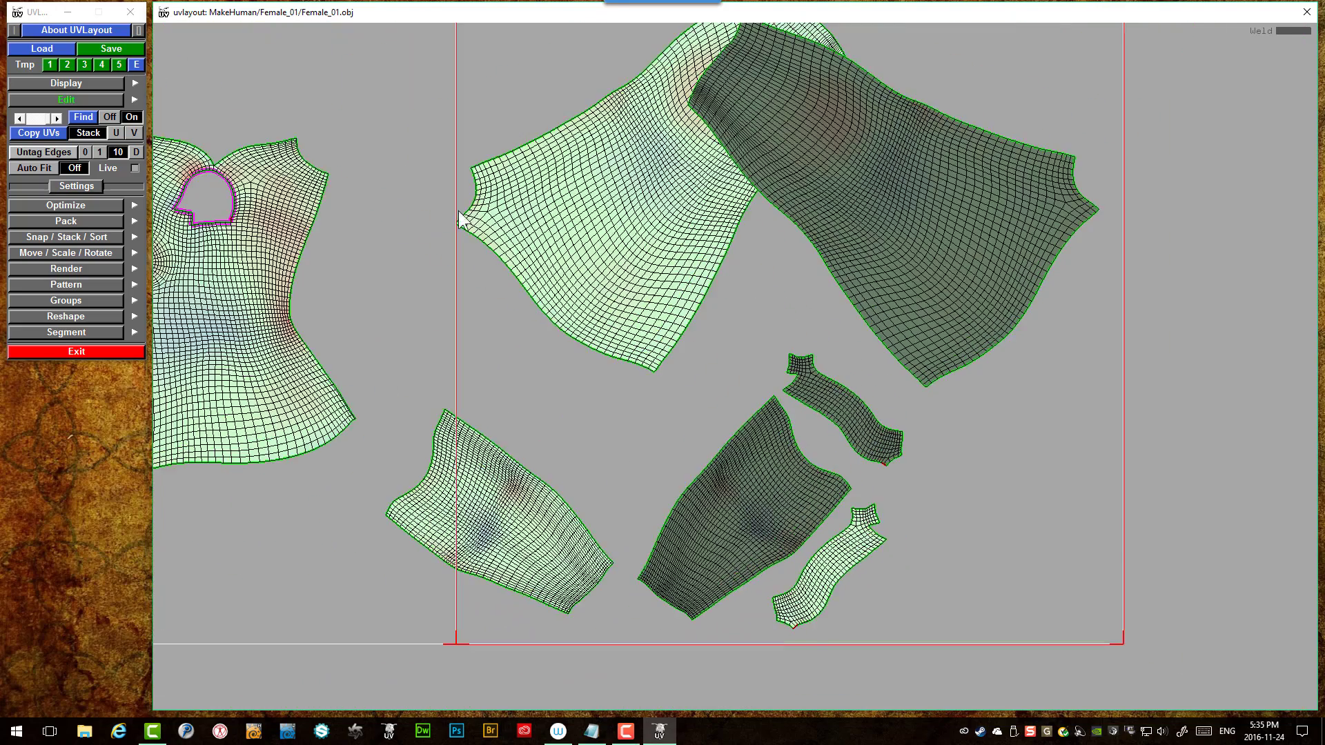
scroll(404, 220, down, 2)
scroll(483, 331, up, 7)
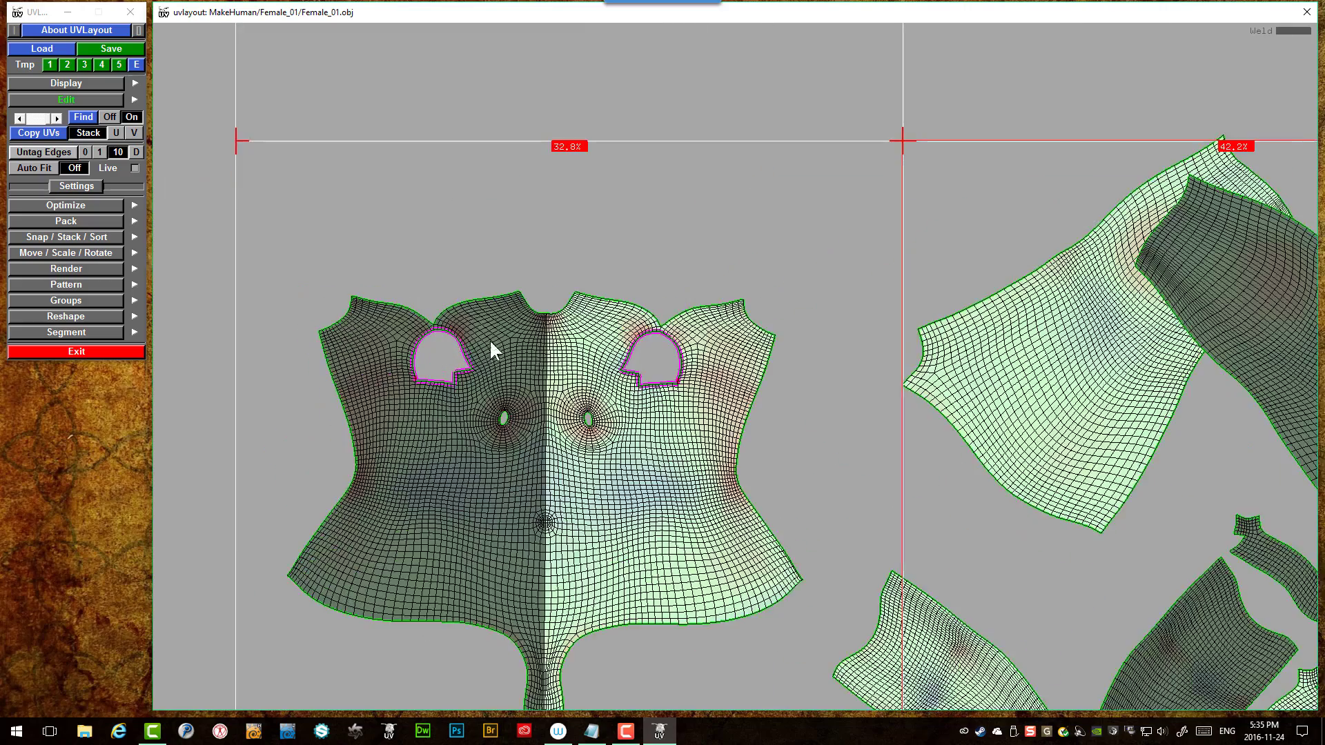
scroll(631, 339, up, 3)
scroll(449, 338, up, 2)
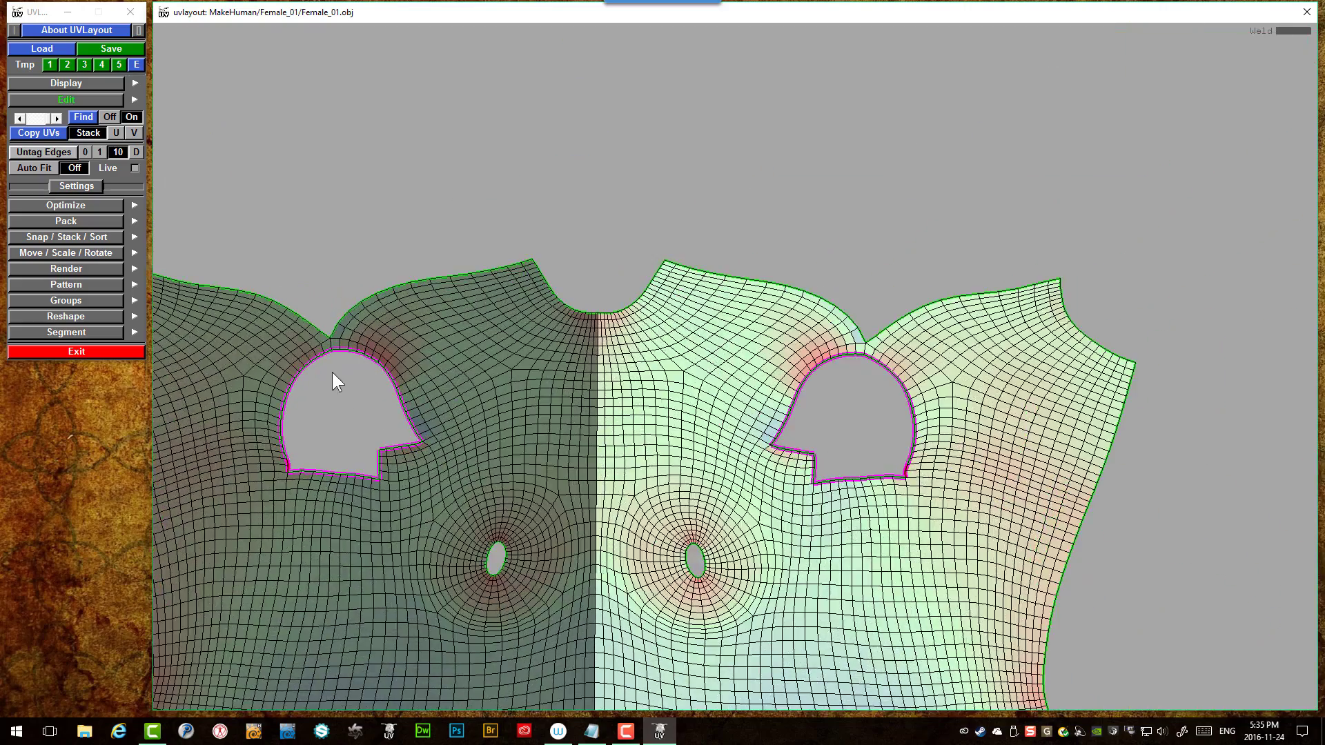
scroll(333, 371, down, 3)
scroll(521, 349, up, 2)
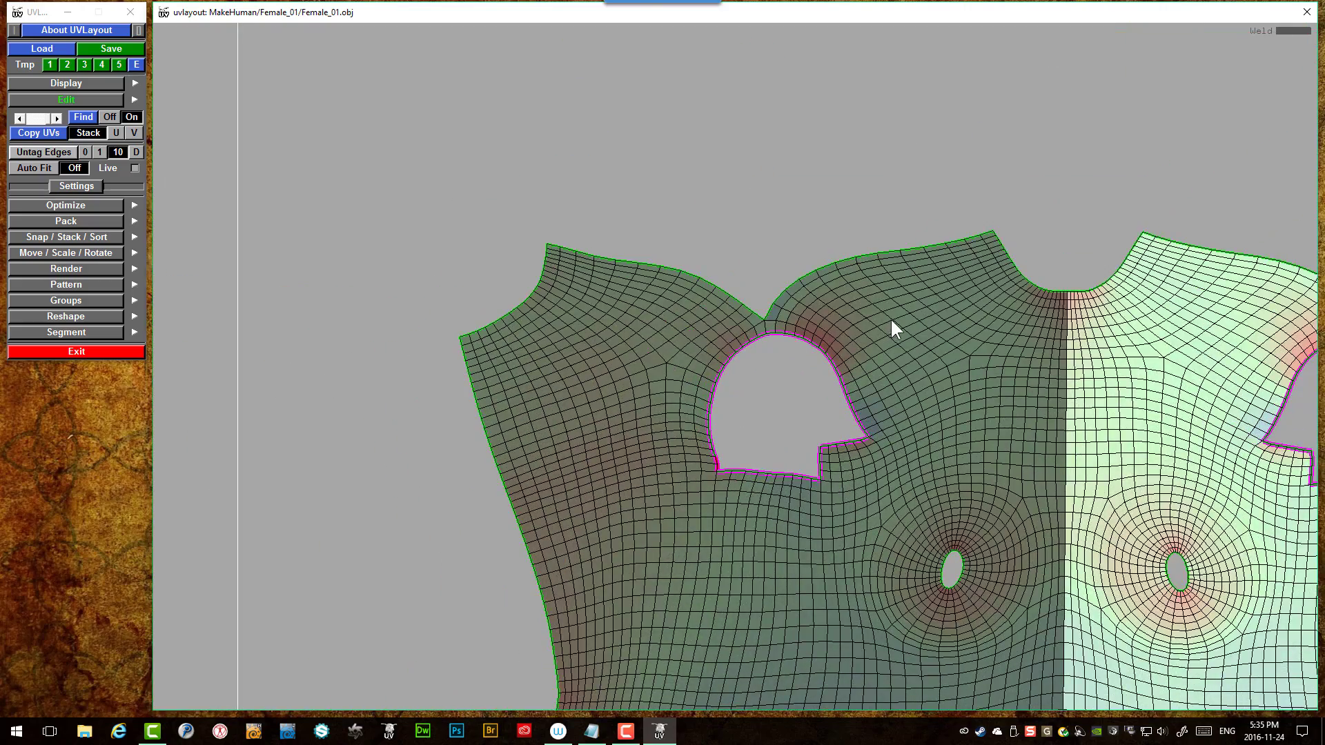
scroll(955, 346, down, 5)
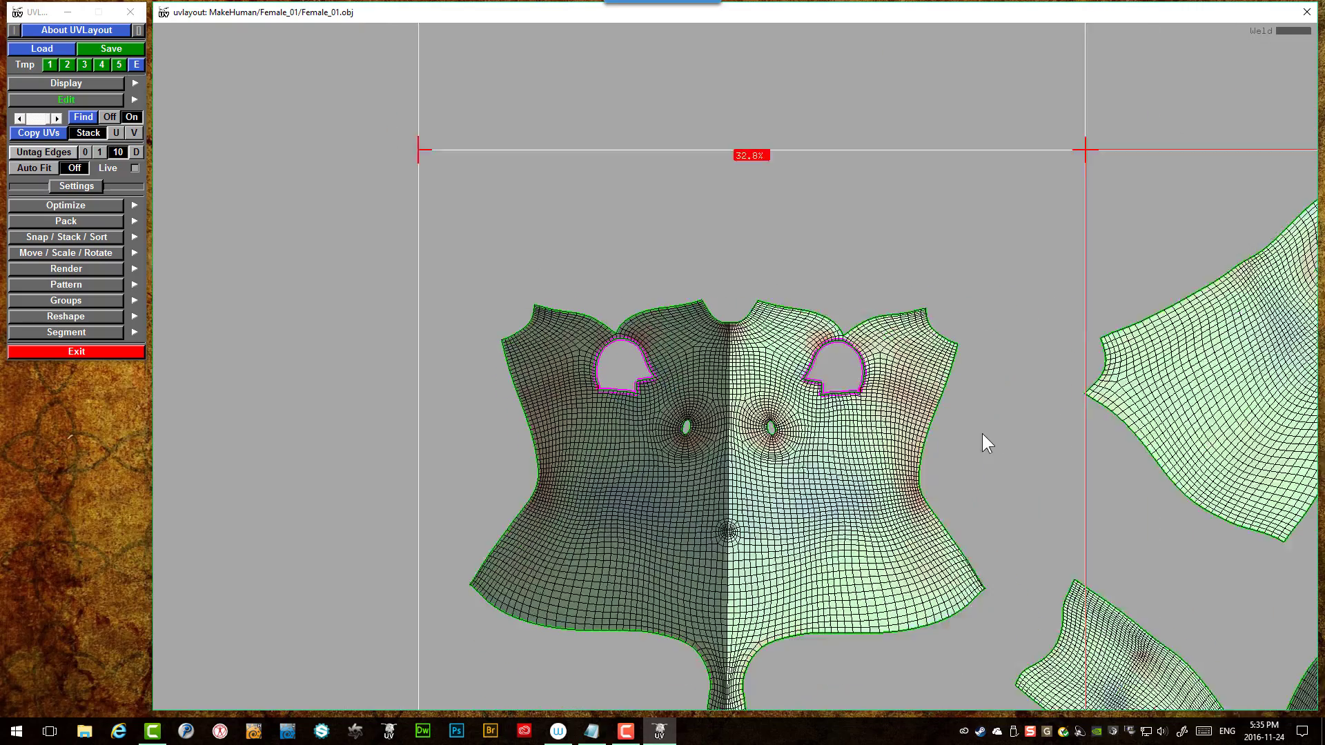
scroll(984, 444, down, 2)
scroll(1096, 501, down, 1)
scroll(960, 398, up, 4)
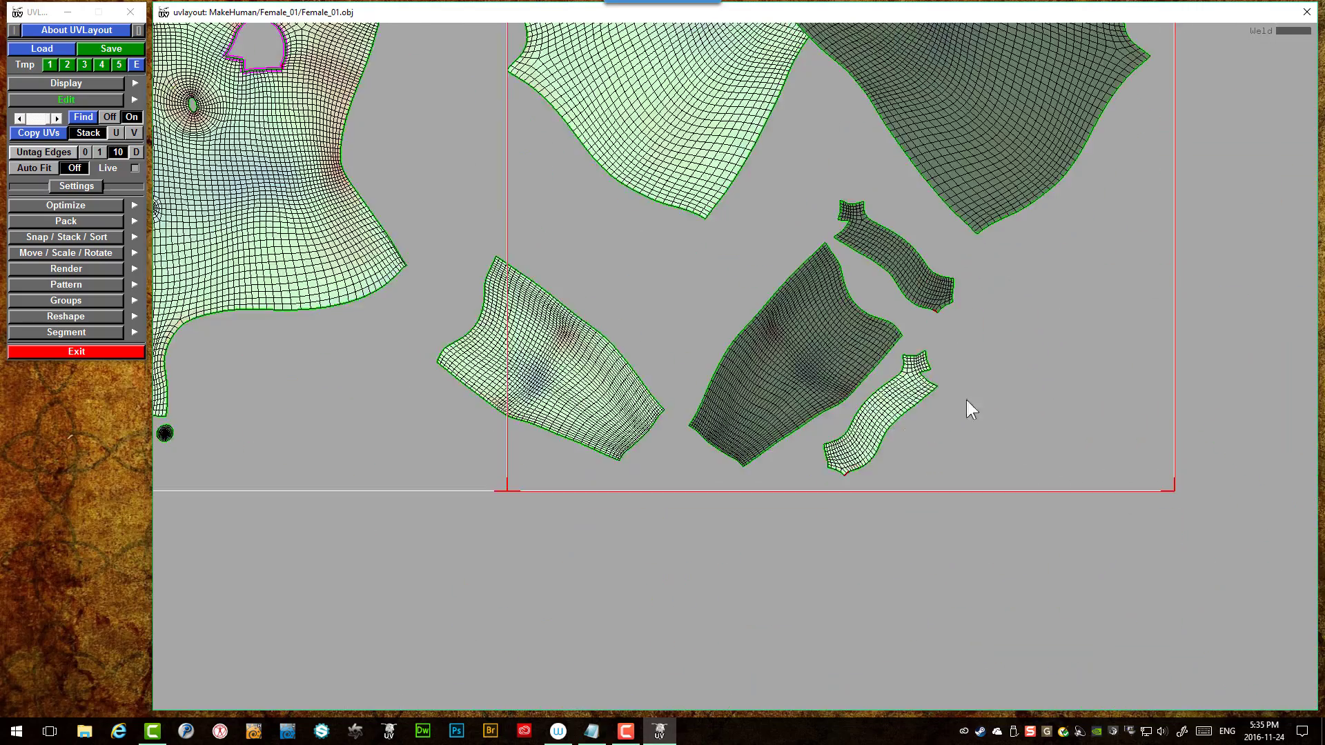
scroll(872, 296, up, 2)
scroll(862, 298, up, 2)
scroll(964, 421, up, 3)
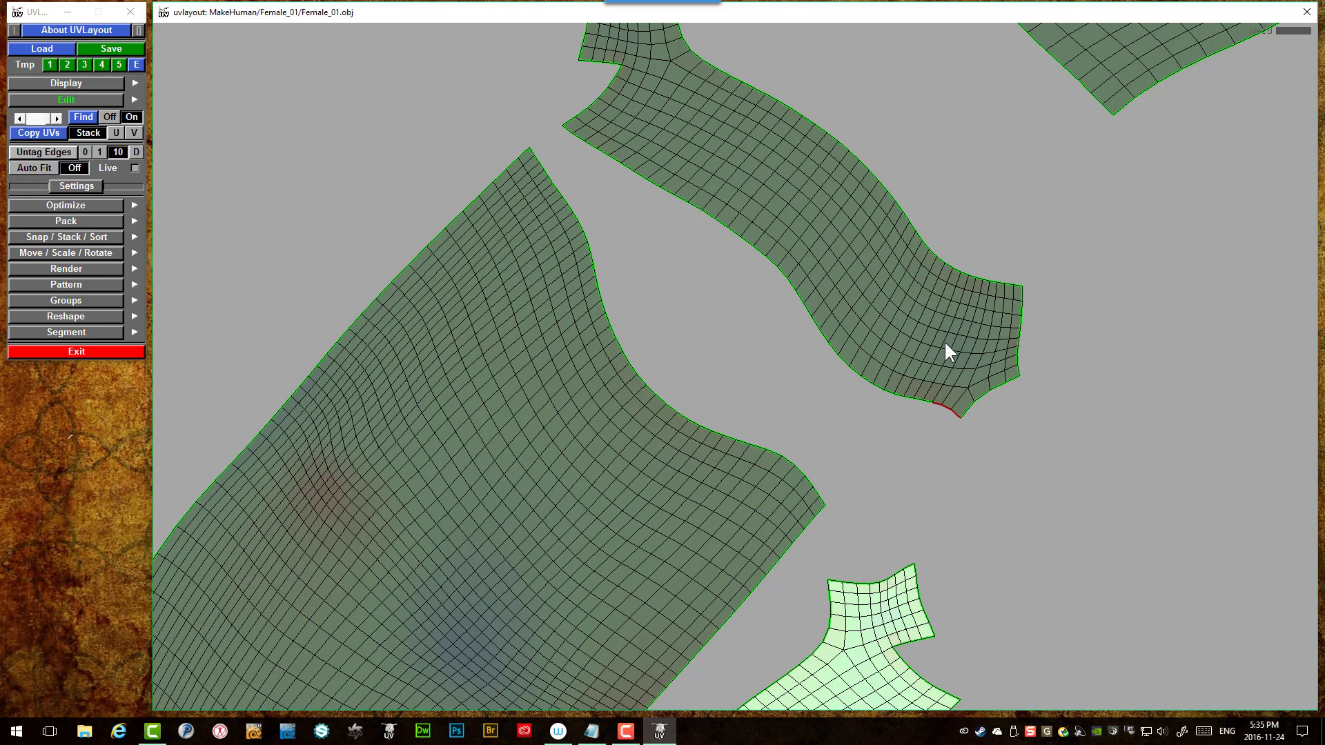
- Weld both armpit strips onto their matching torso armhole seams
key(d)
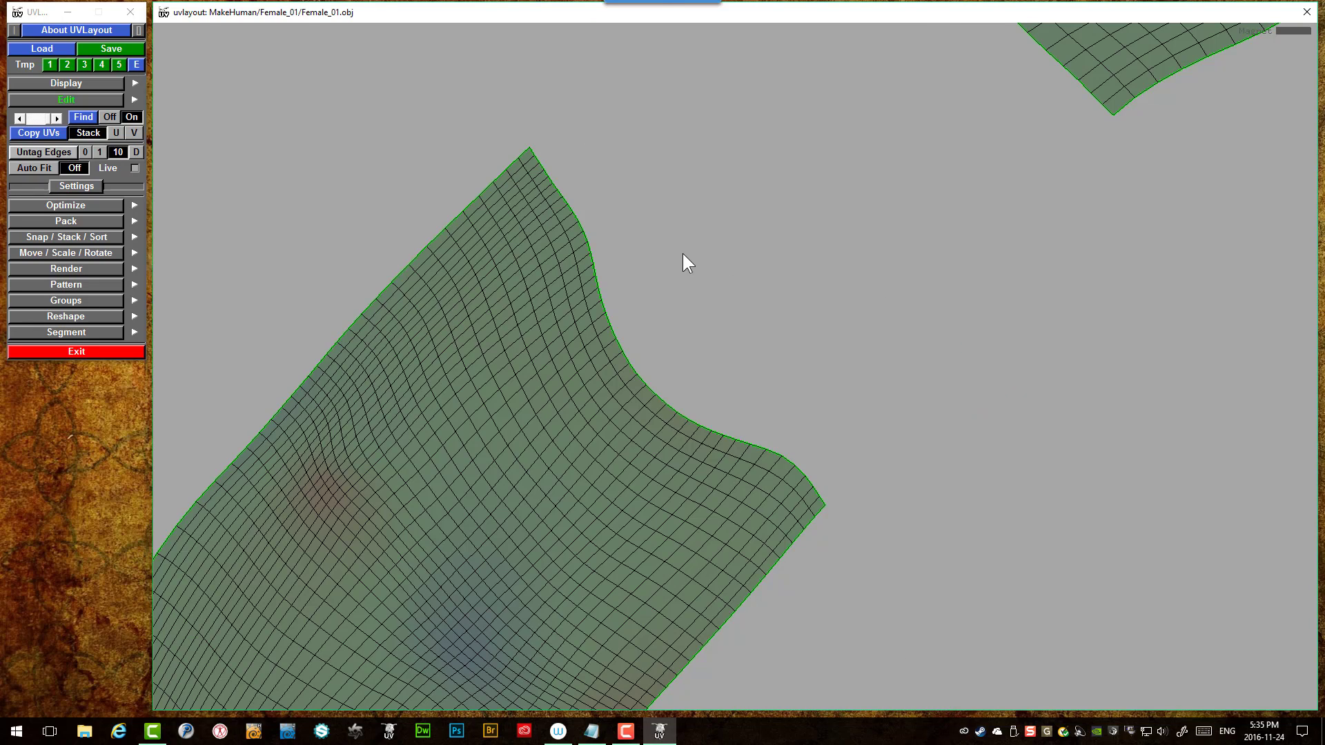
scroll(682, 256, down, 16)
scroll(599, 321, down, 1)
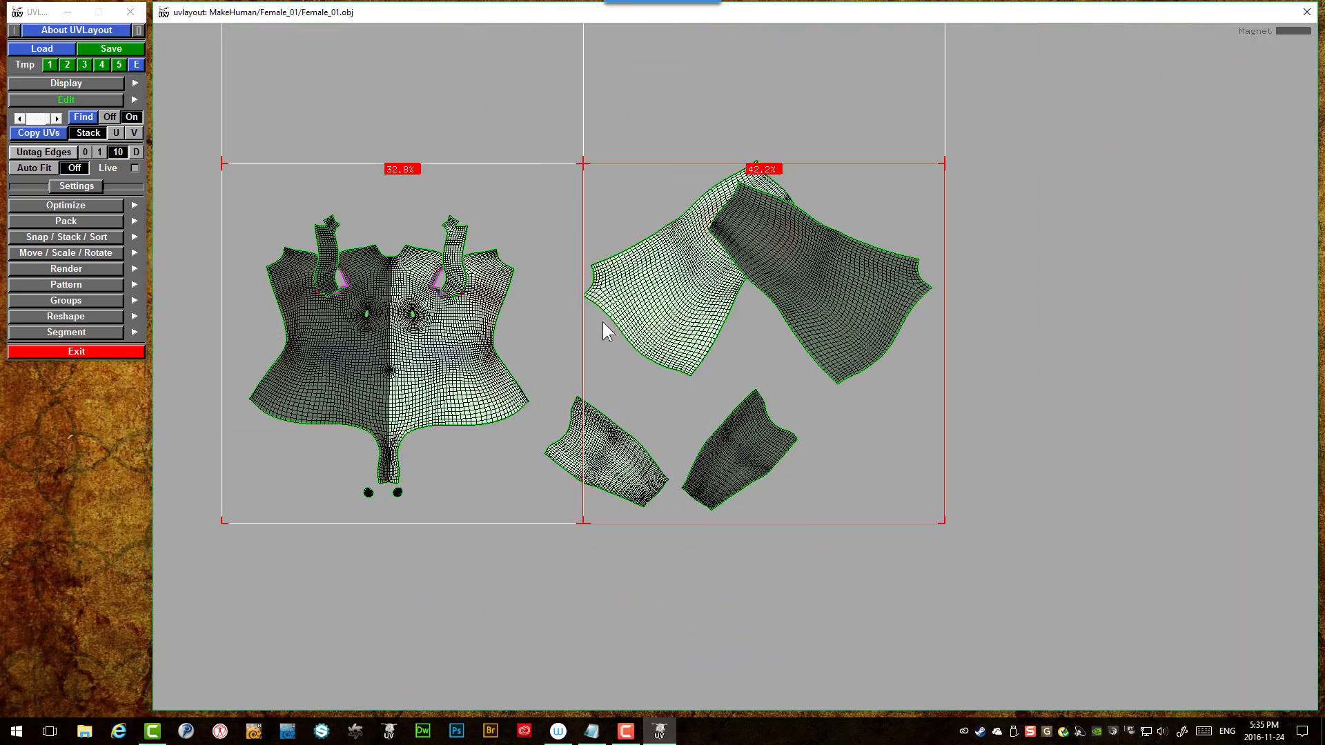
scroll(441, 275, up, 10)
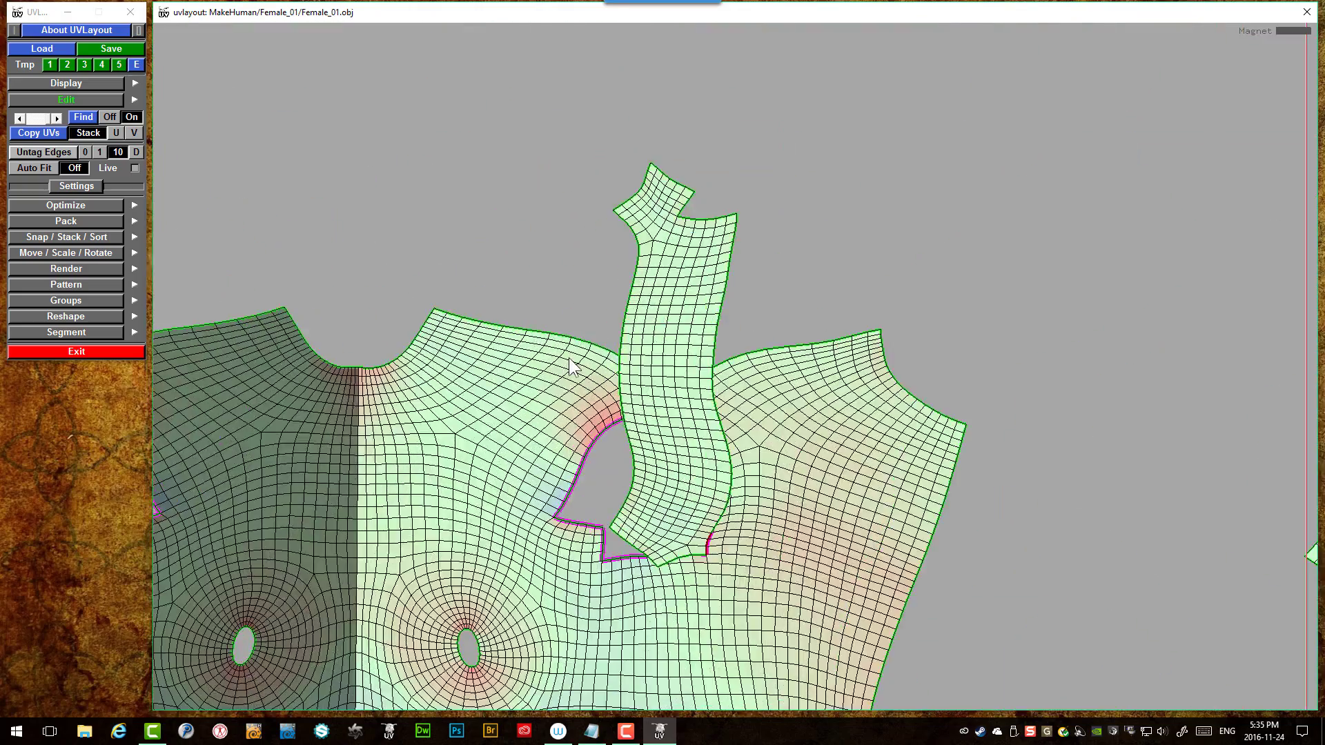
scroll(571, 362, down, 6)
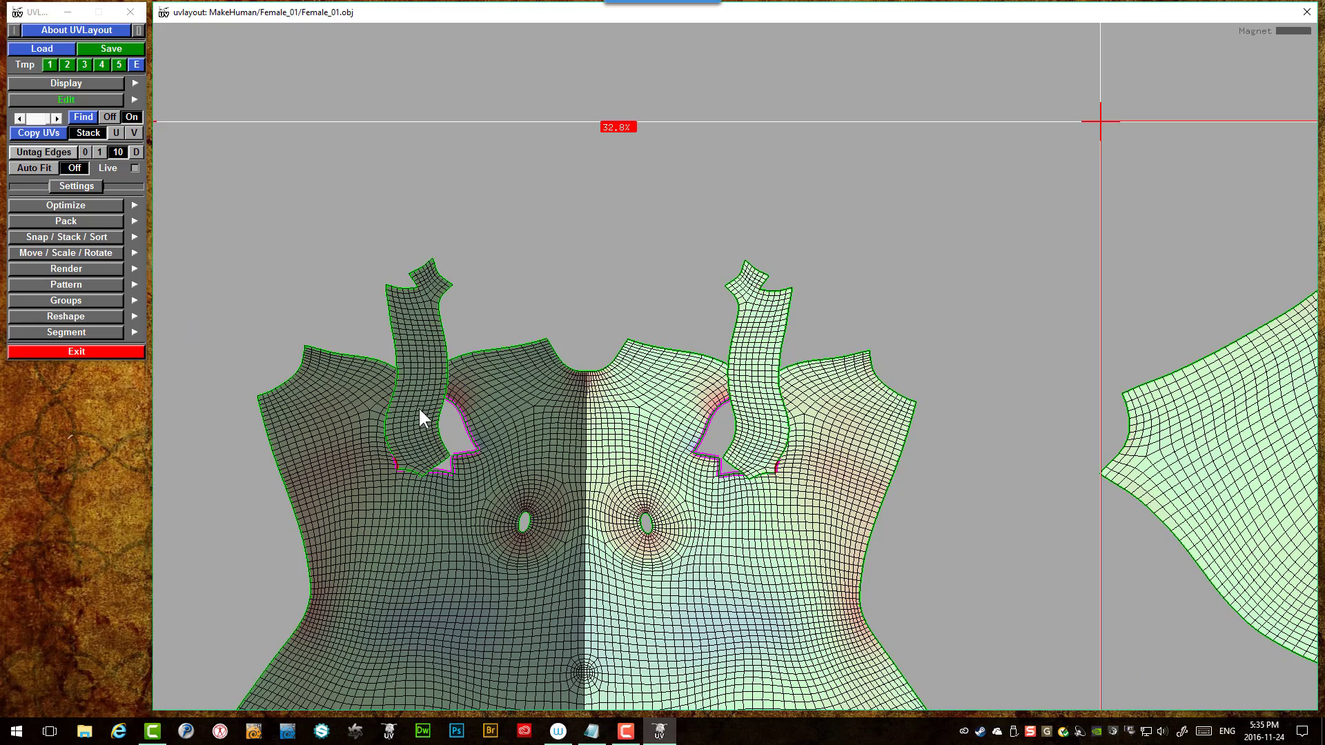
scroll(420, 408, up, 8)
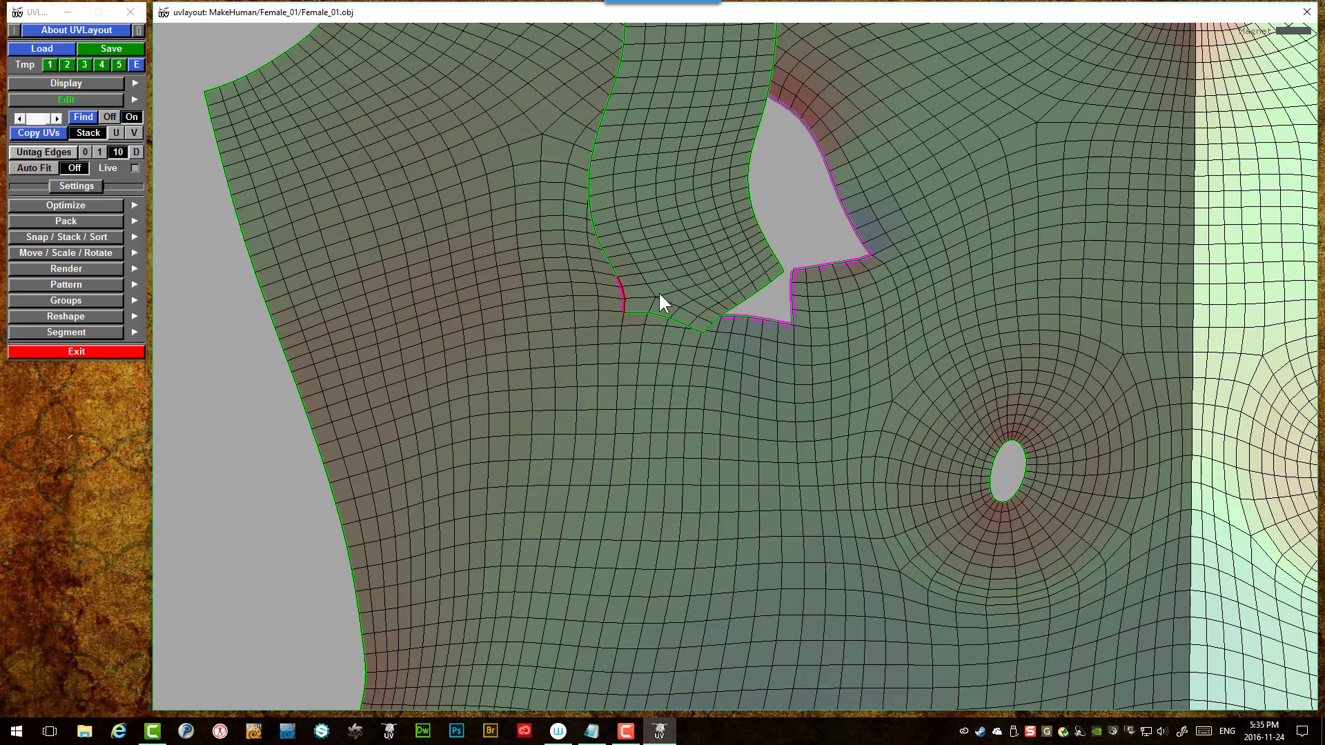
scroll(670, 282, up, 2)
scroll(649, 306, down, 5)
- Shift the left armpit strip up and right so it no longer overlaps the torso mesh
middle_drag(725, 331, 758, 299)
scroll(747, 358, up, 5)
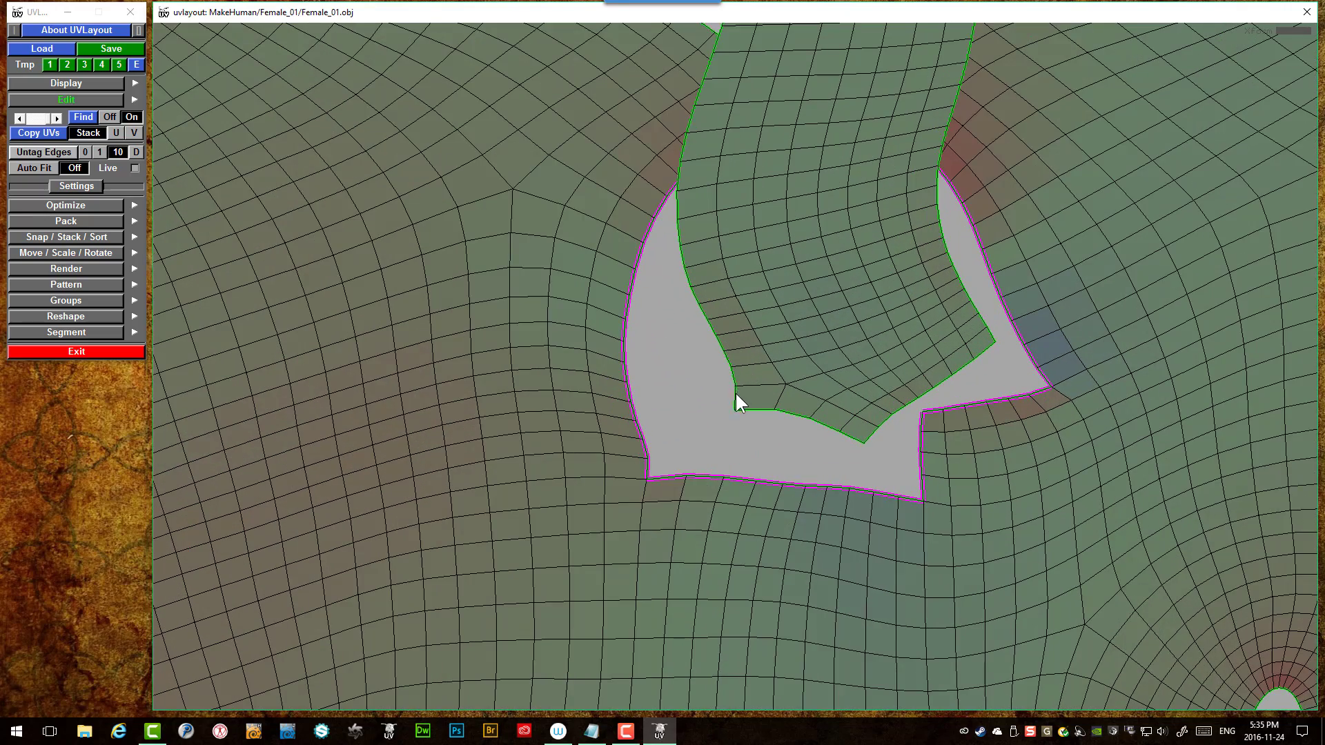
scroll(735, 392, down, 3)
scroll(826, 323, down, 8)
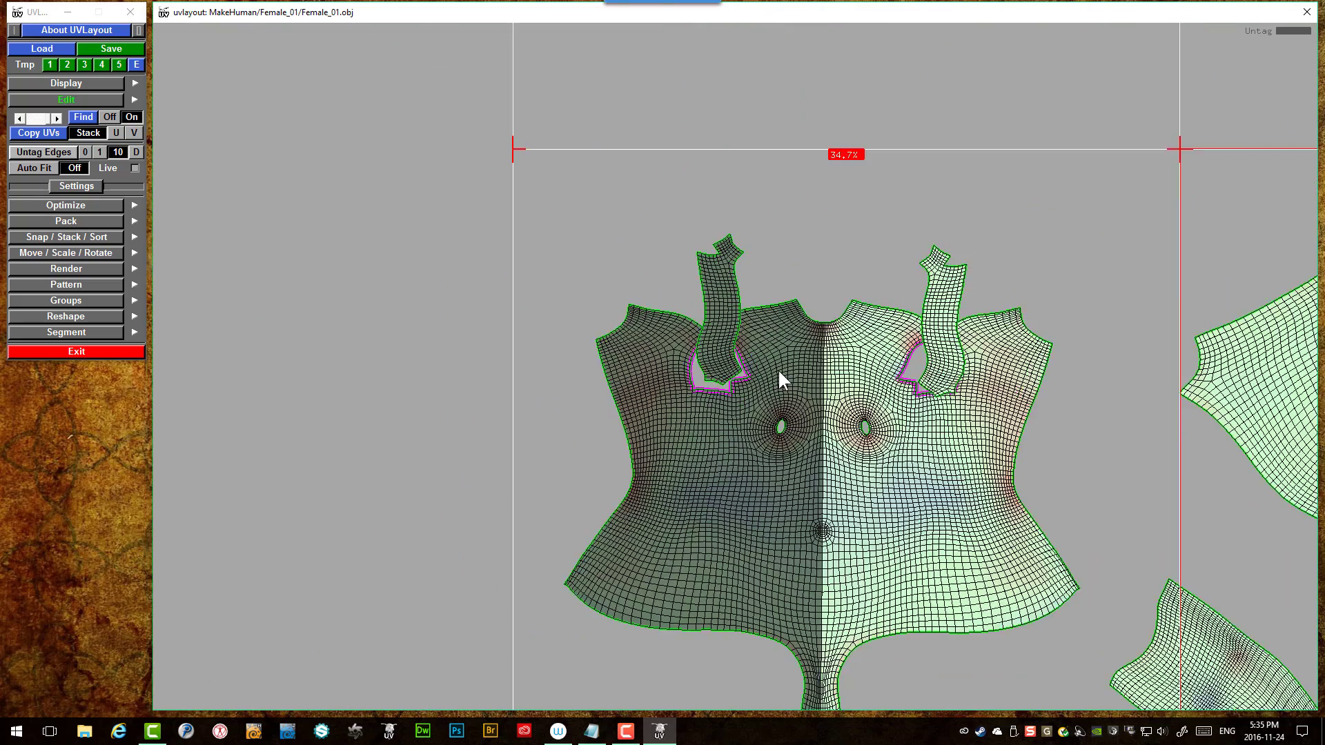
- Move the left and right armpit strips down among the arm pieces
middle_drag(715, 308, 1043, 488)
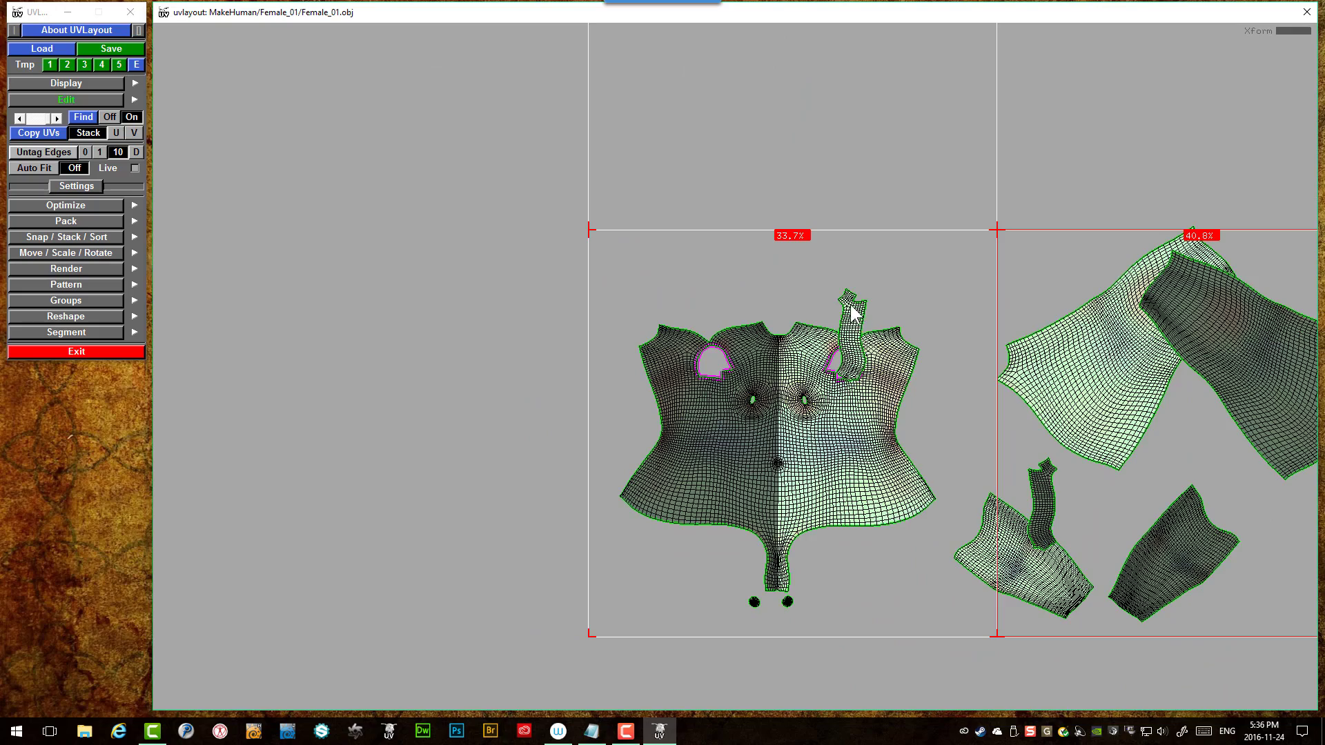
middle_drag(856, 310, 1094, 489)
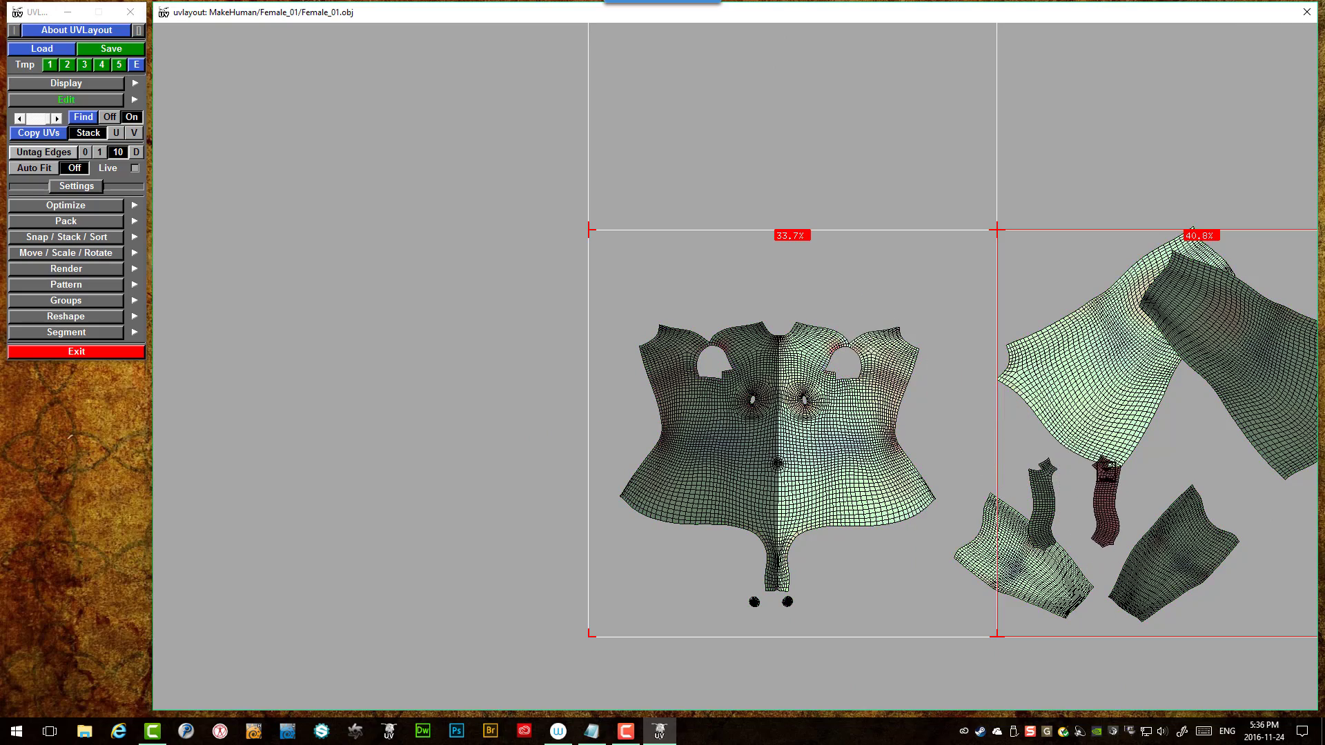
scroll(1067, 512, up, 5)
middle_drag(1020, 294, 889, 353)
right_drag(889, 352, 884, 419)
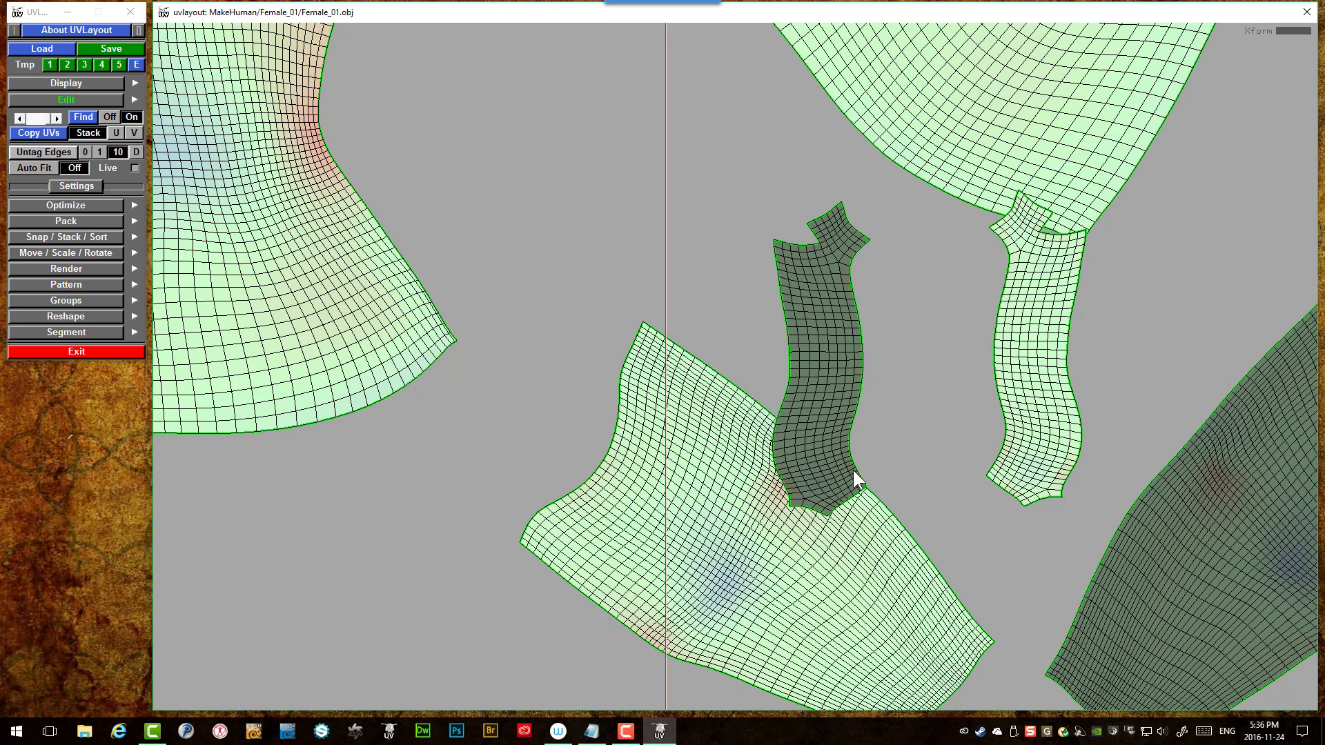
- Mark the strip edges and weld the red seam closed on both mirrored sleeve shells
scroll(854, 476, up, 3)
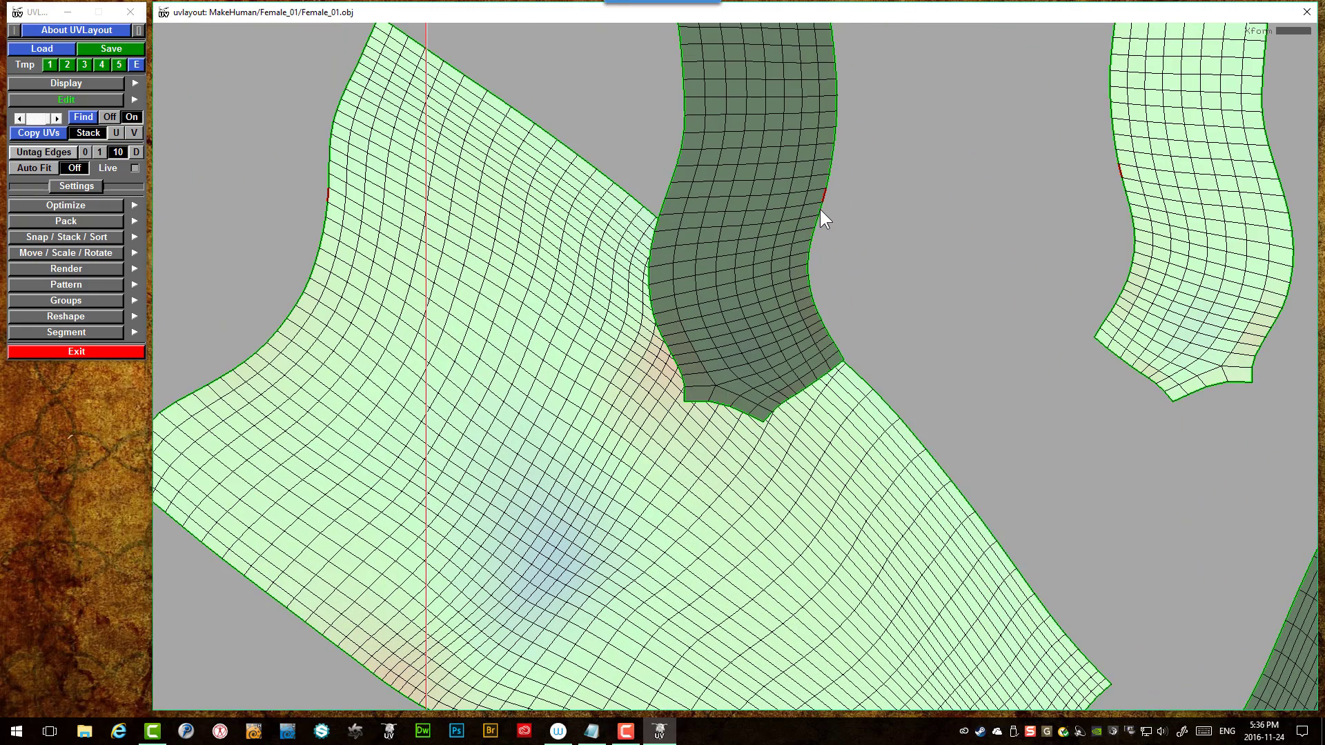
scroll(818, 208, down, 3)
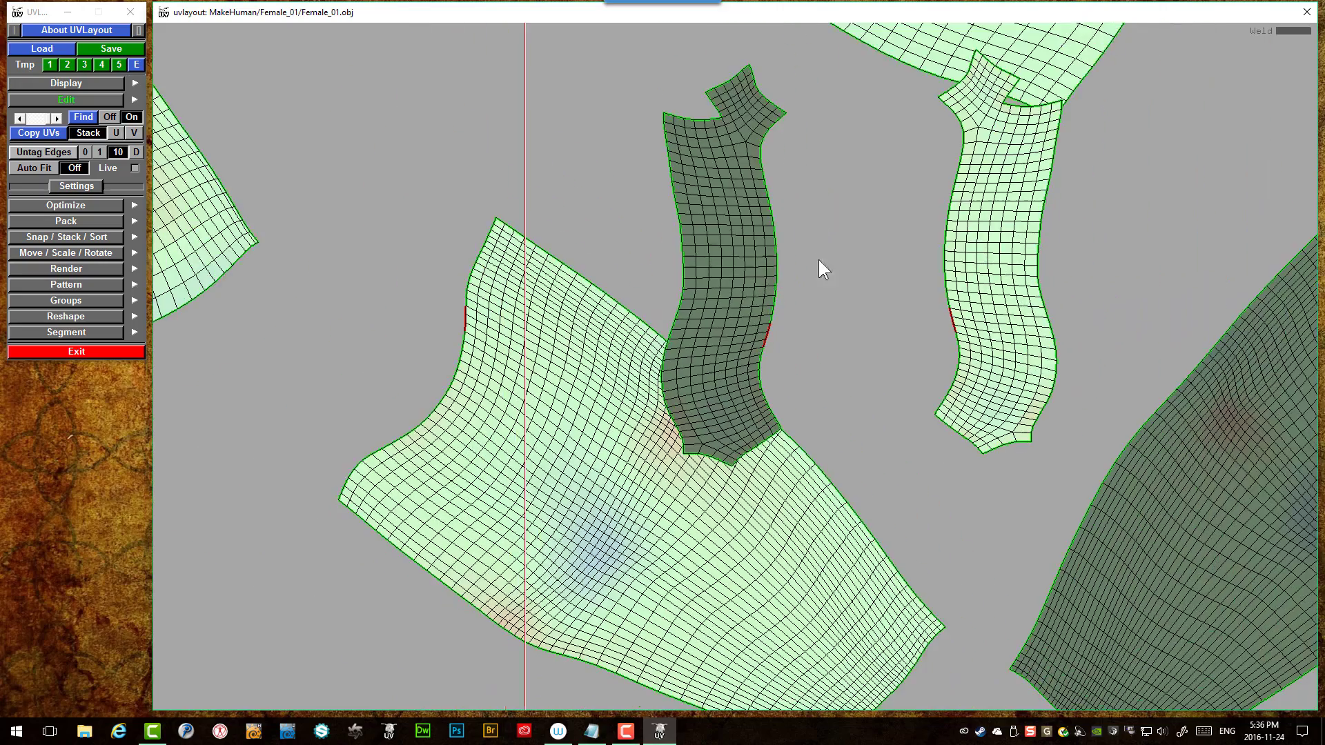
scroll(828, 280, down, 3)
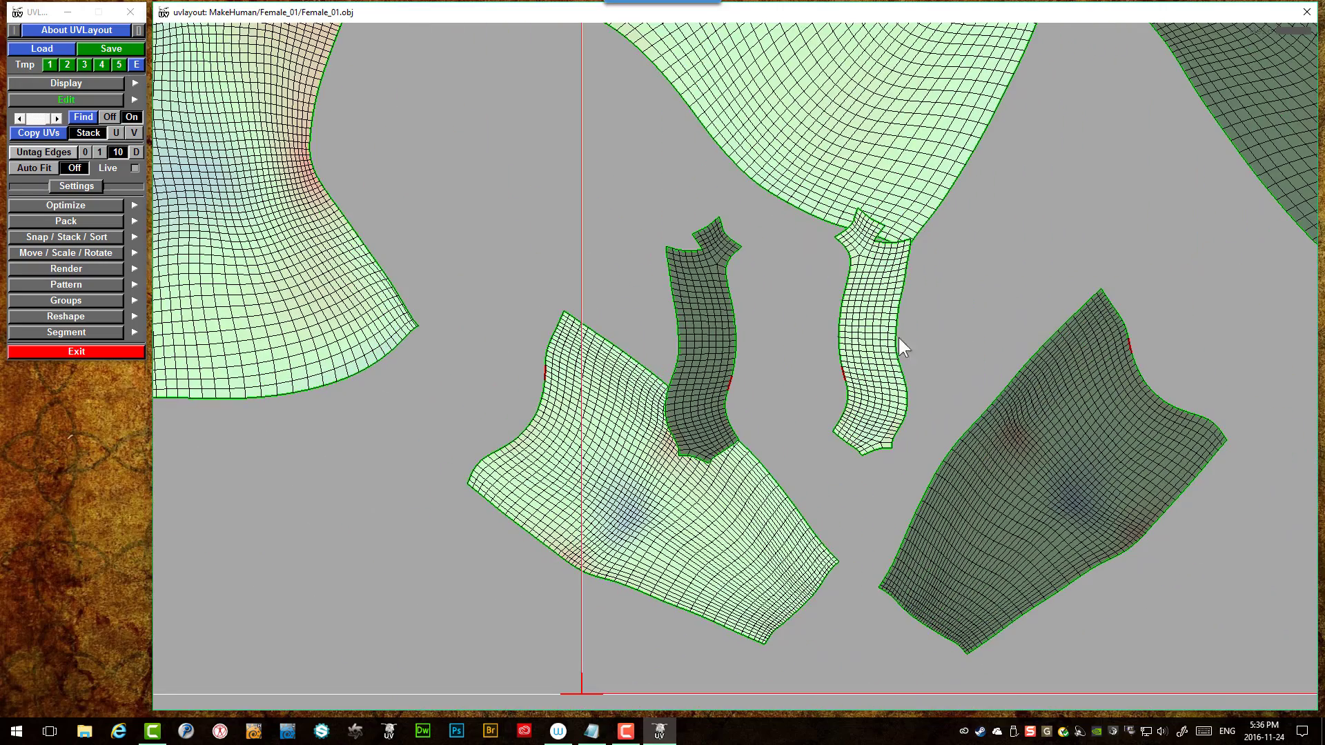
scroll(718, 349, down, 2)
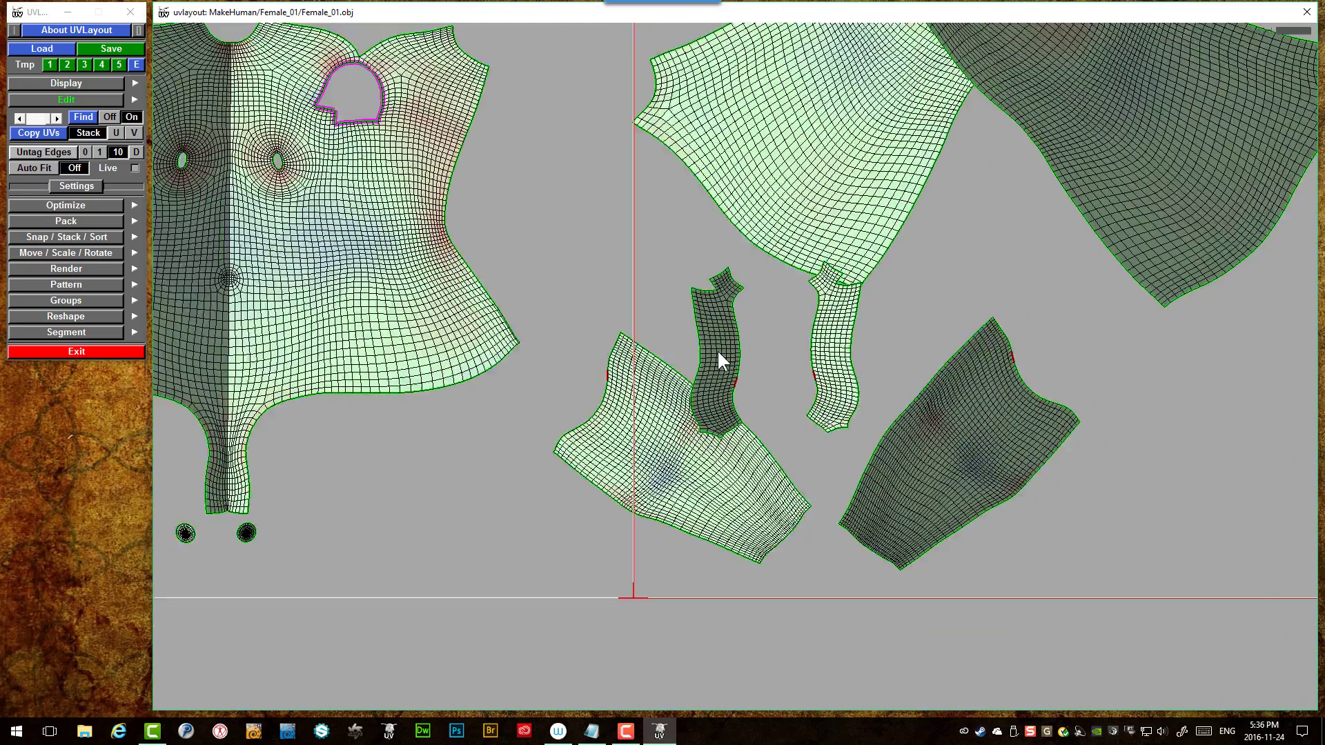
scroll(731, 387, up, 6)
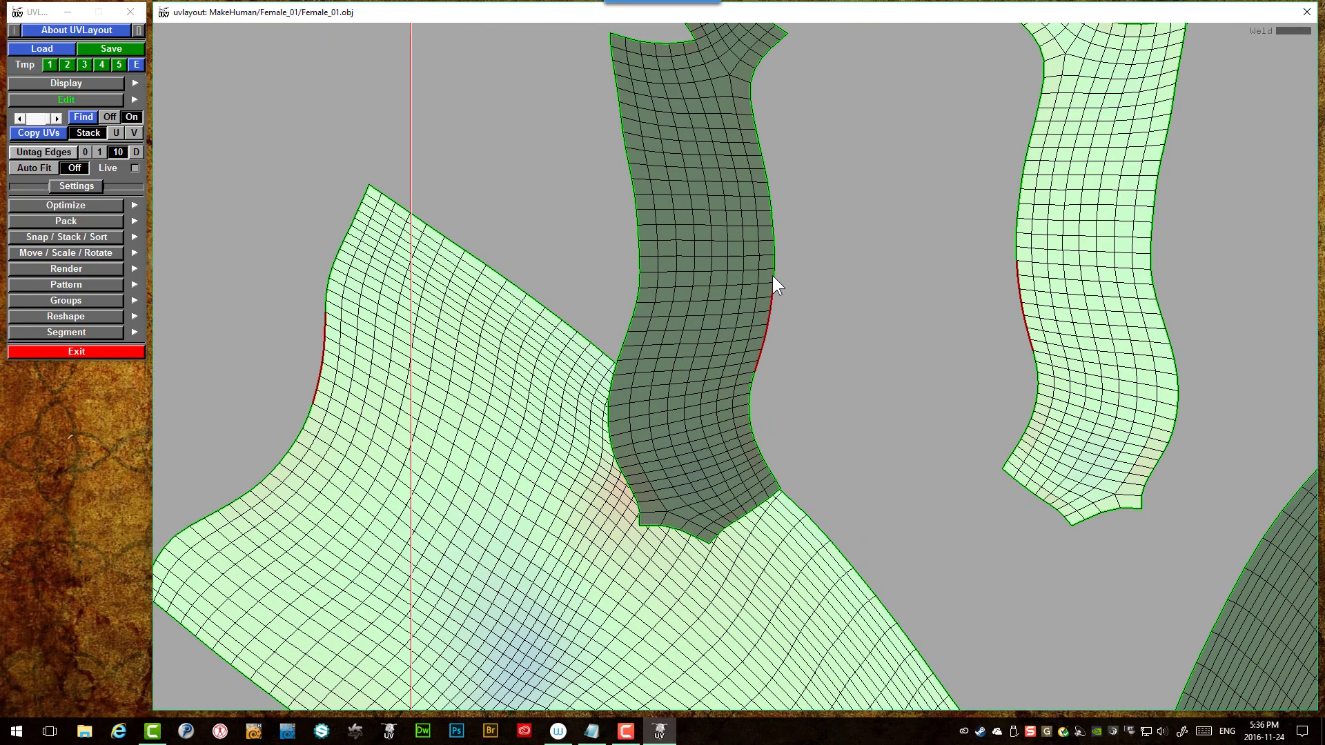
key(w)
key(w)
key(w)
key(w)
key(w)
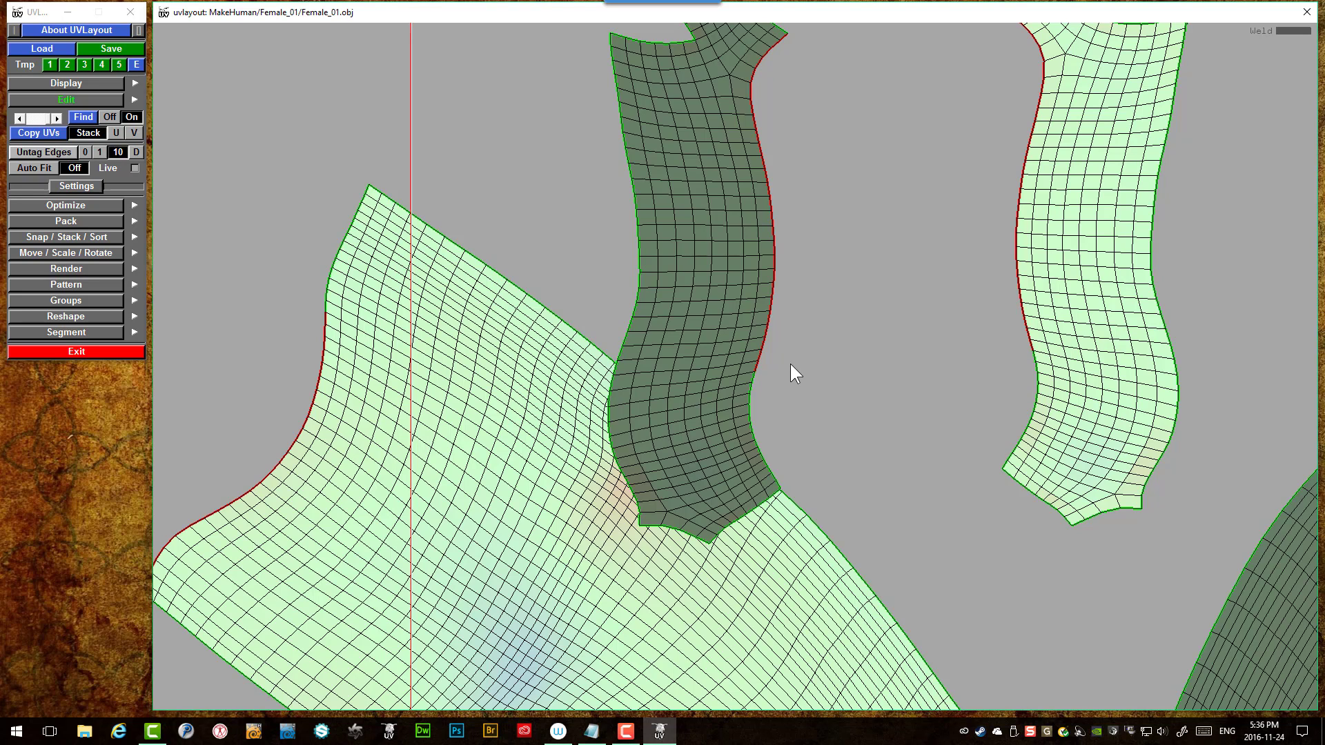
scroll(762, 383, up, 2)
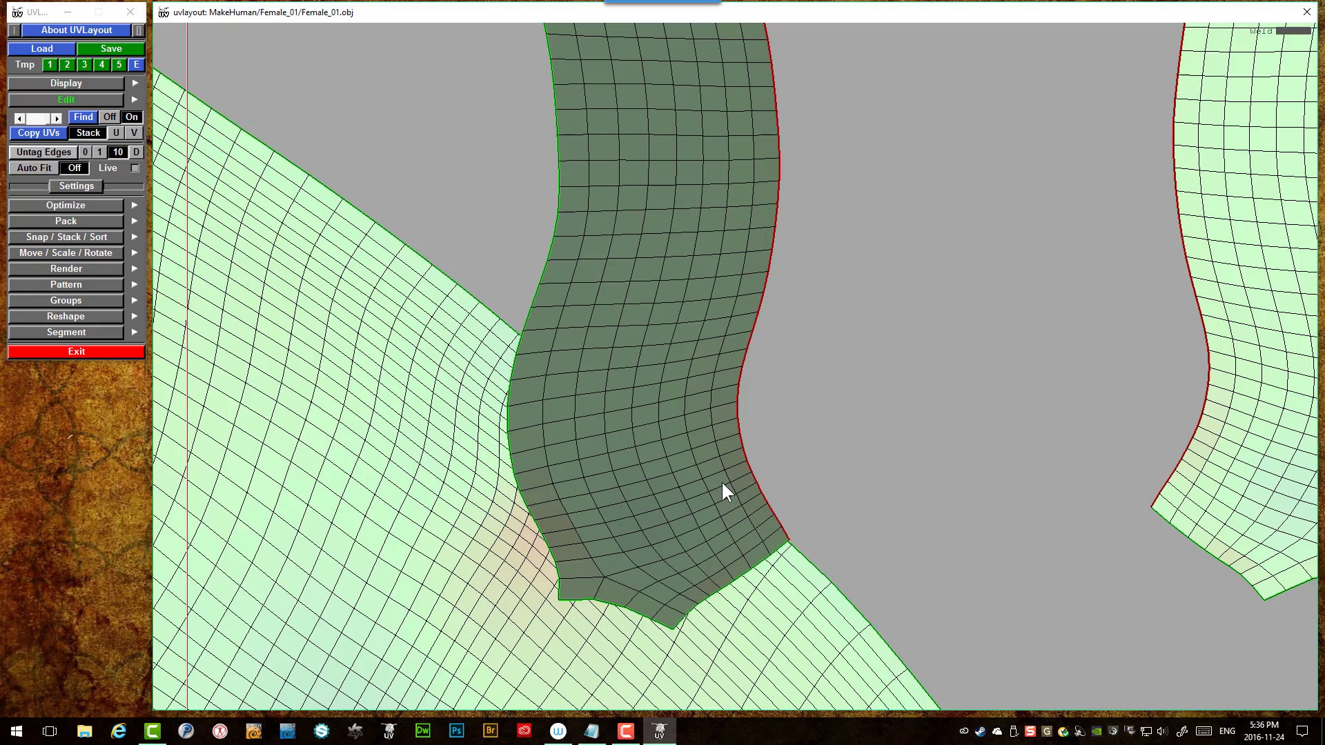
key(m)
scroll(826, 445, down, 6)
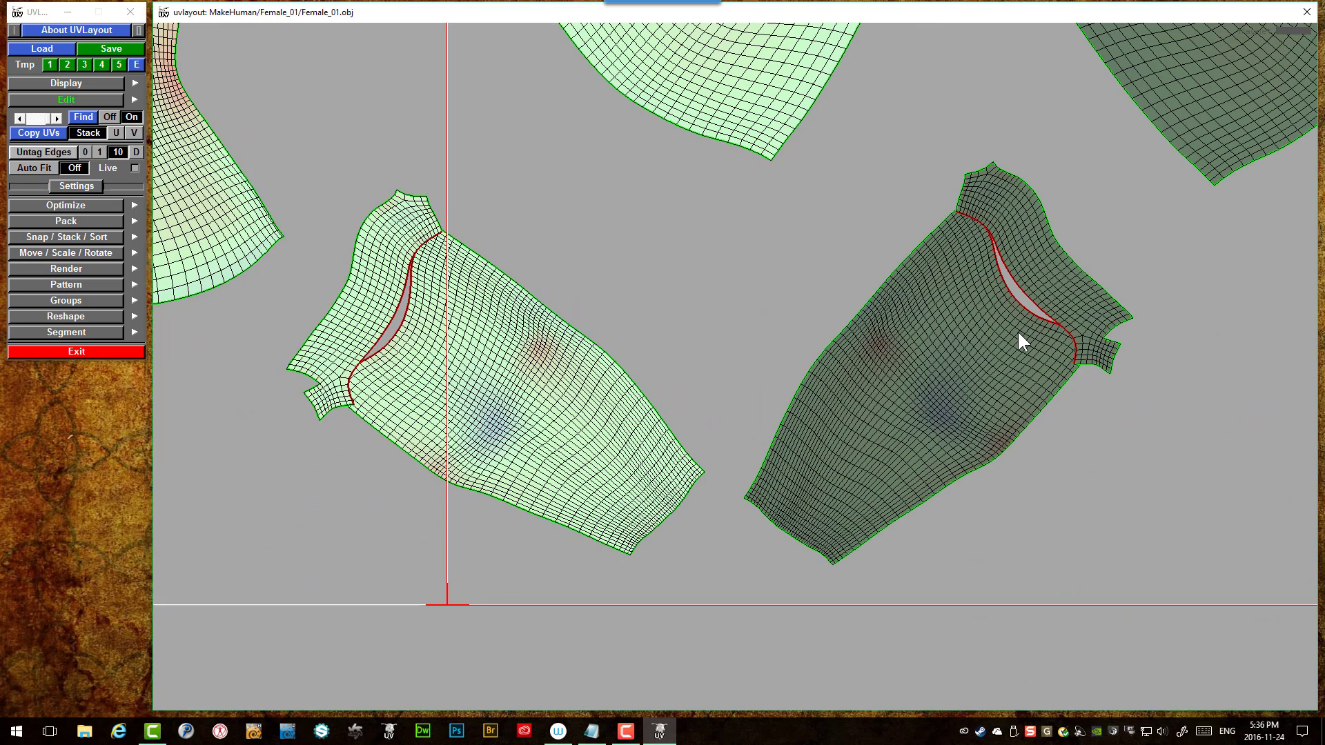
key(w)
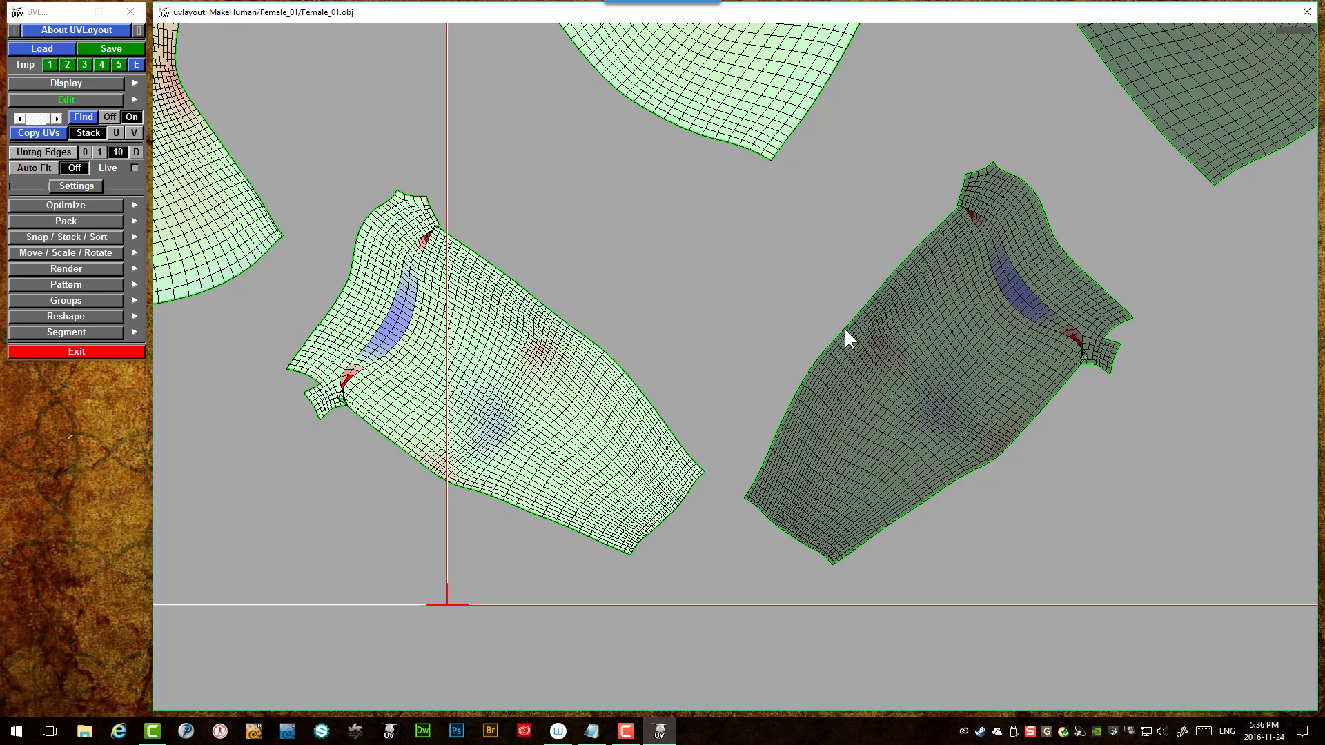
- Flatten the dark sleeve shell, then the light sleeve shell, stopping each once relaxed
key(f)
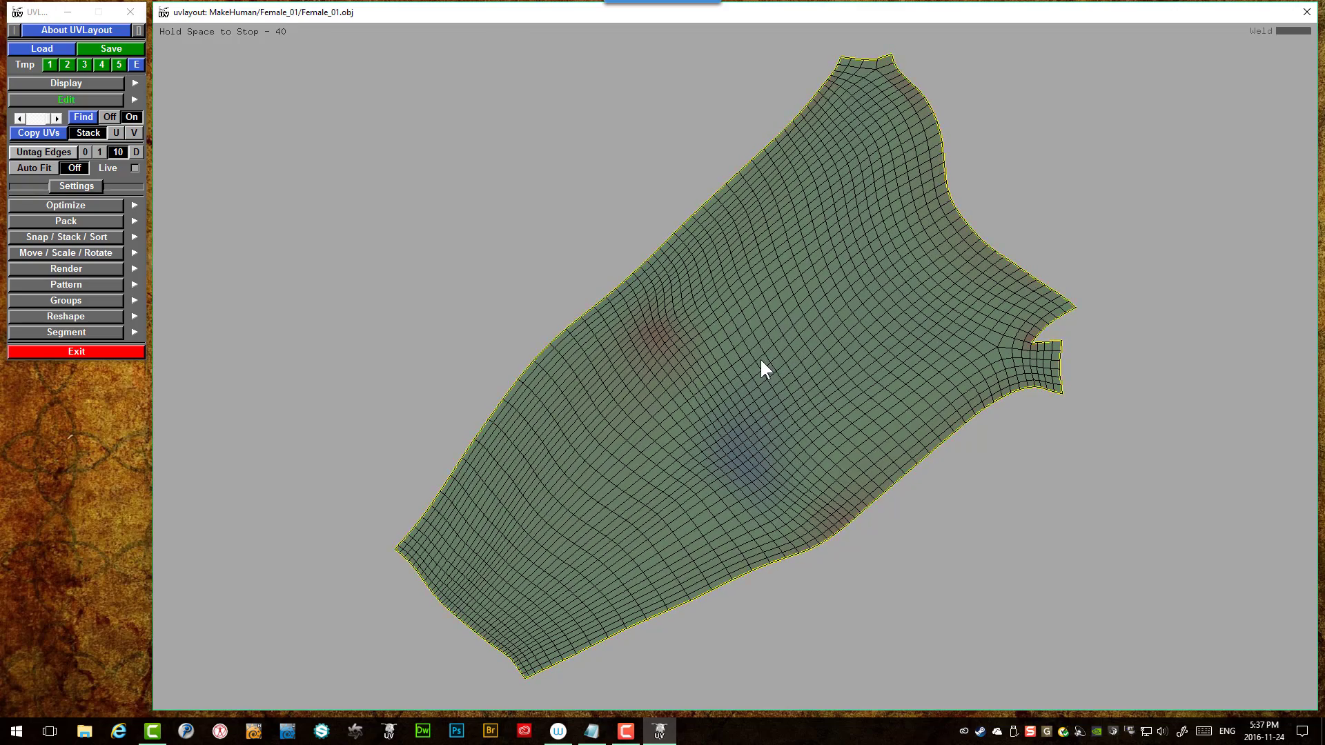
key(space)
right_drag(760, 360, 560, 370)
key(f)
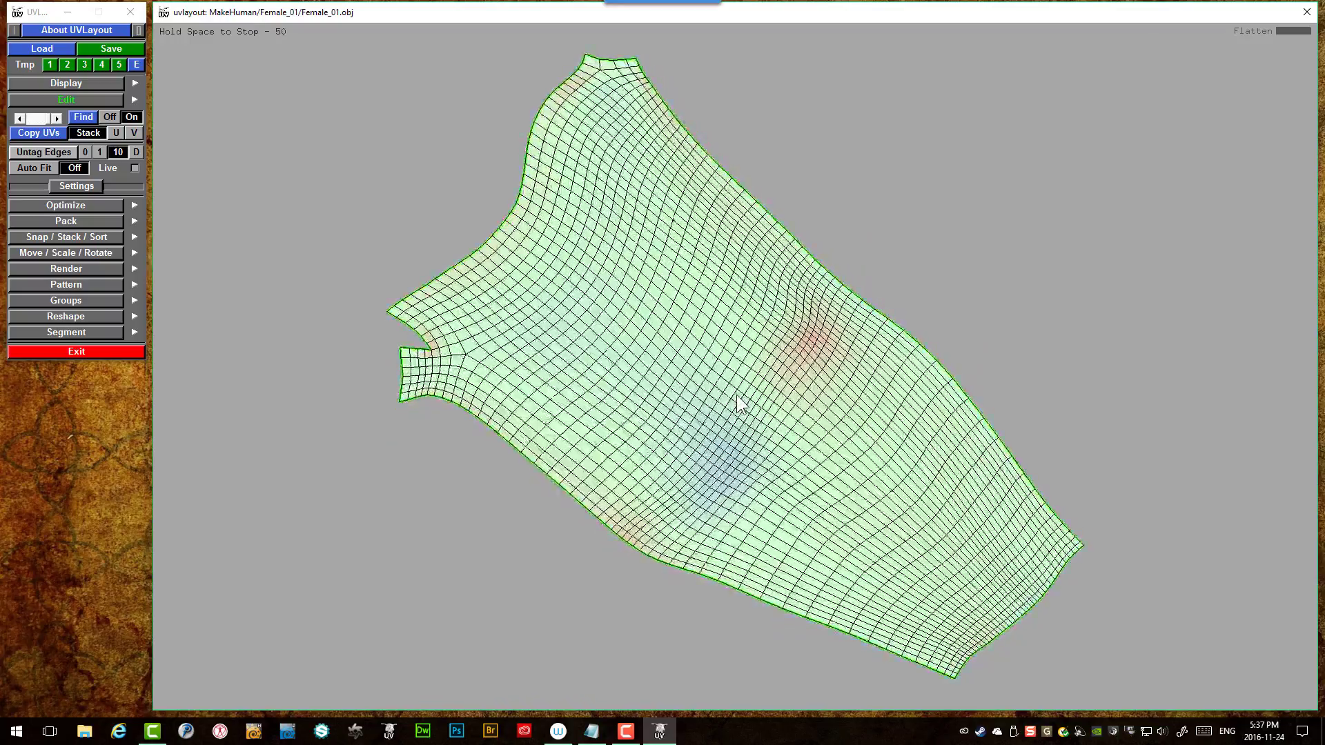
key(space)
- Zoom to the sleeve's armpit notch and clear its old weld mark
right_drag(426, 351, 560, 376)
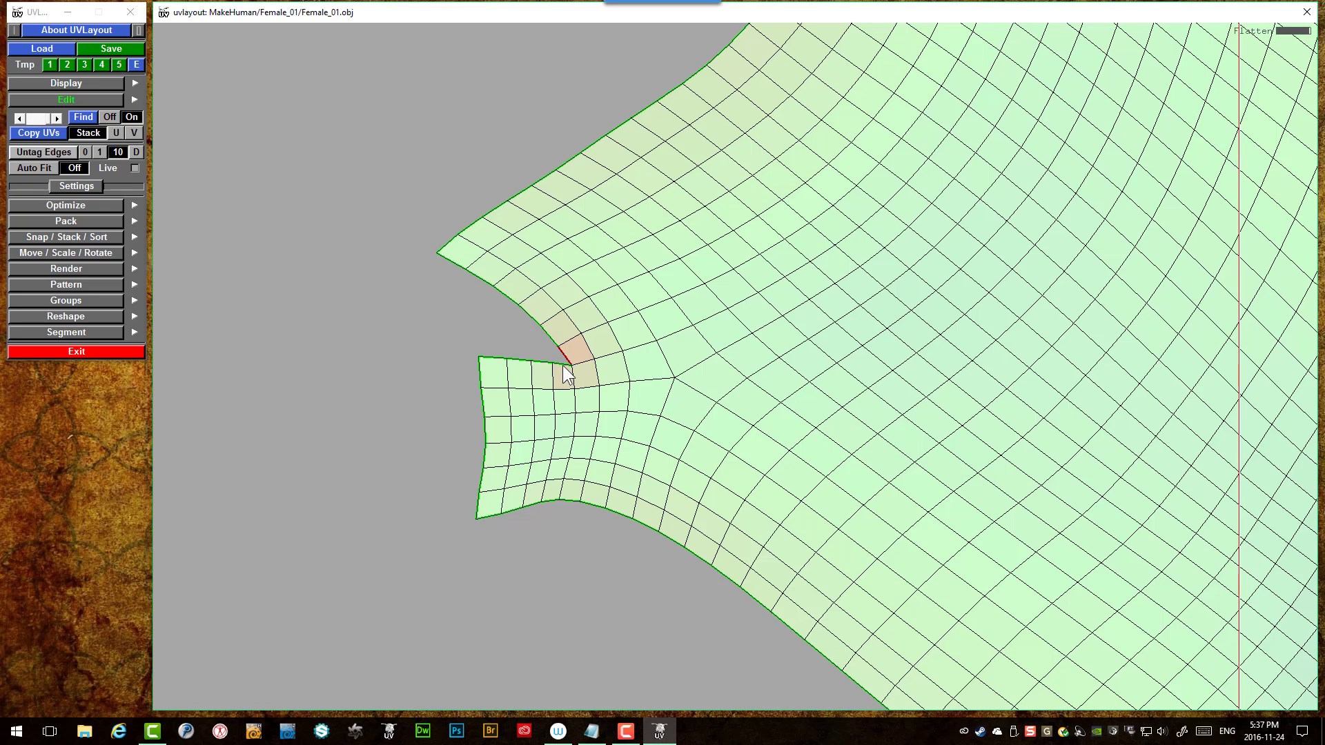
scroll(562, 359, down, 10)
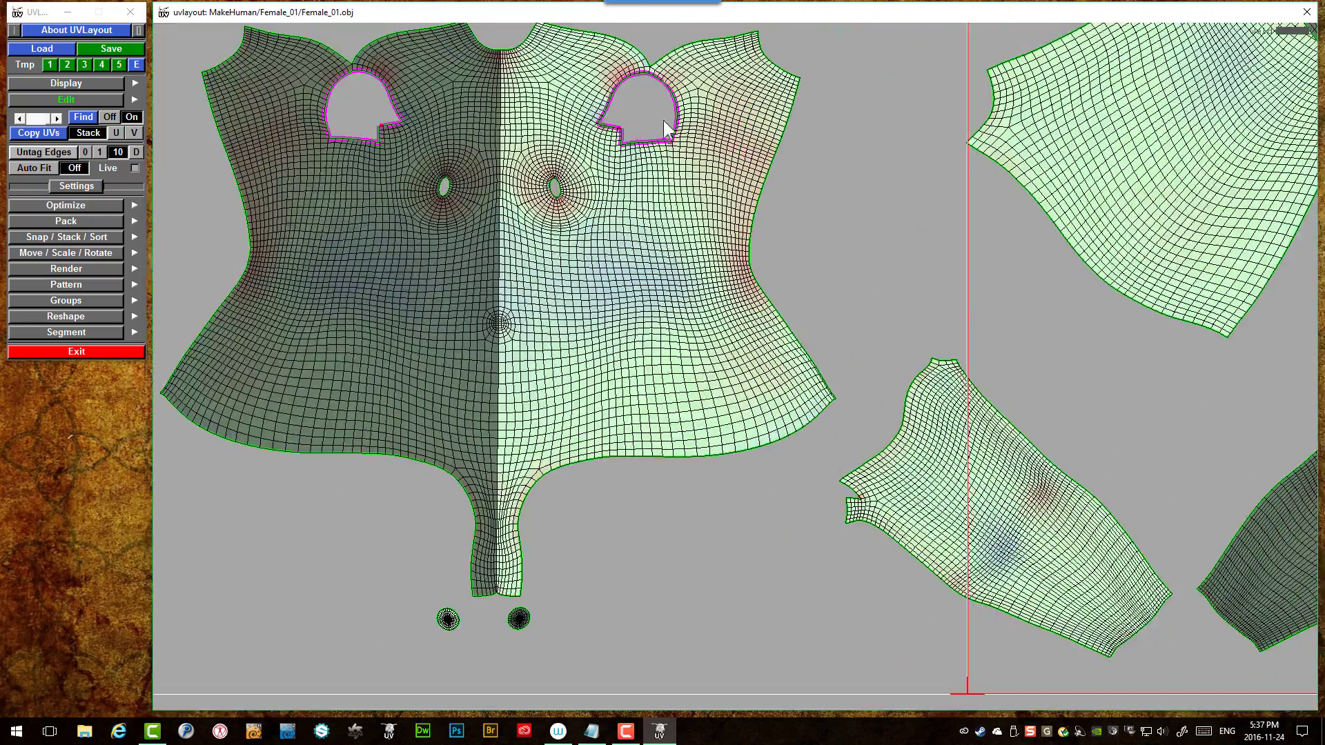
scroll(606, 112, up, 5)
scroll(614, 392, up, 4)
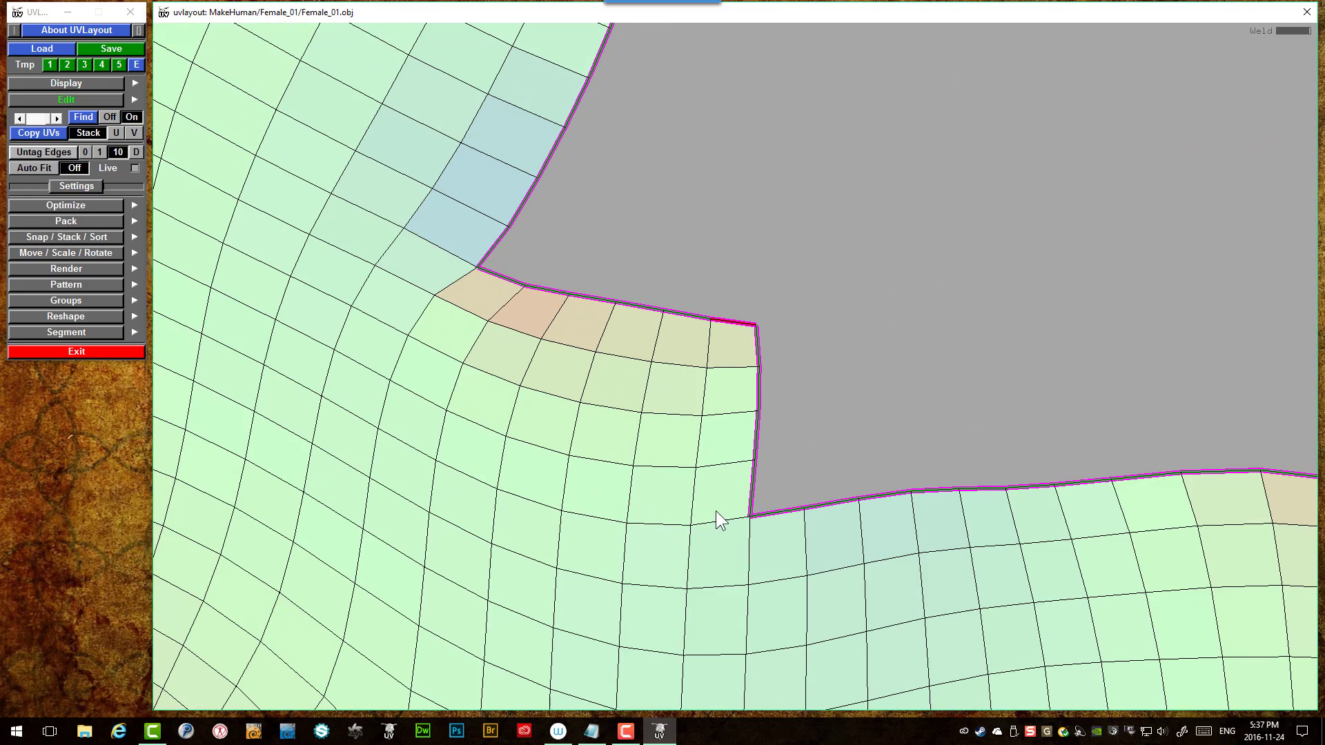
scroll(718, 517, down, 2)
scroll(716, 511, down, 6)
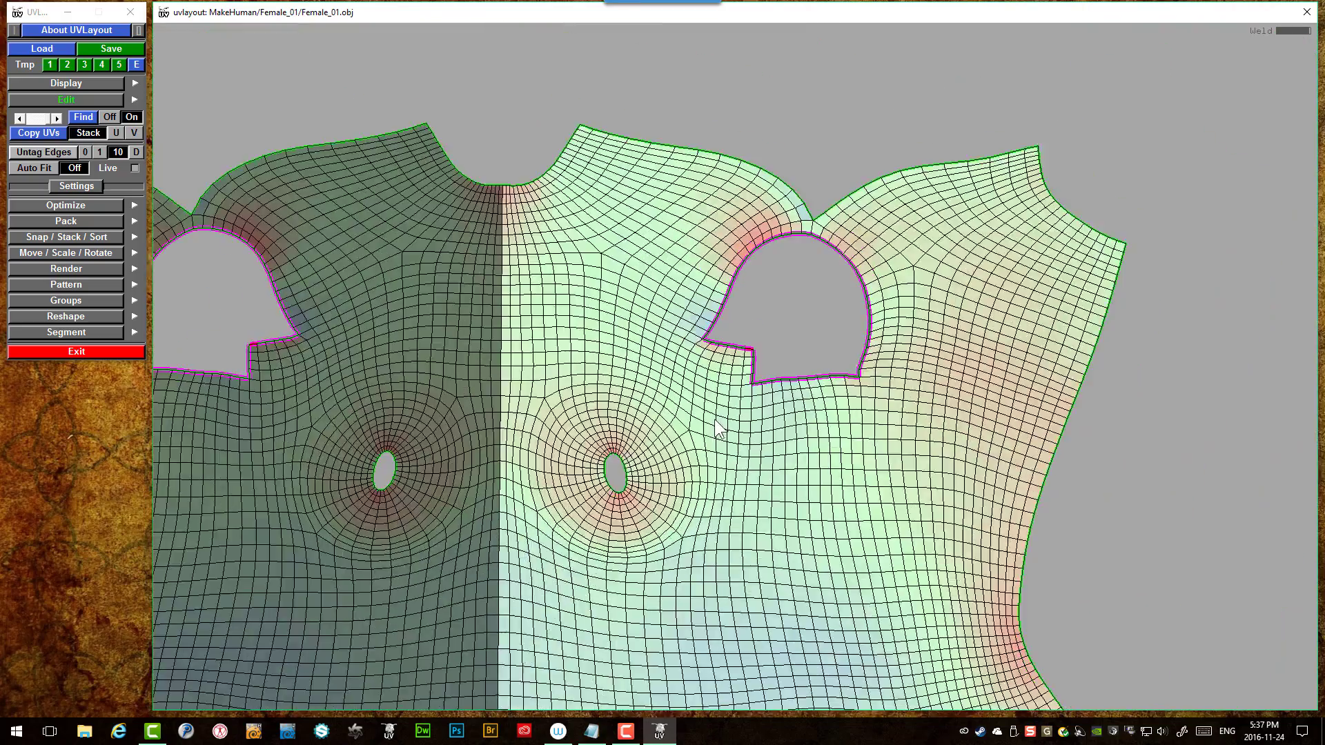
scroll(717, 428, down, 3)
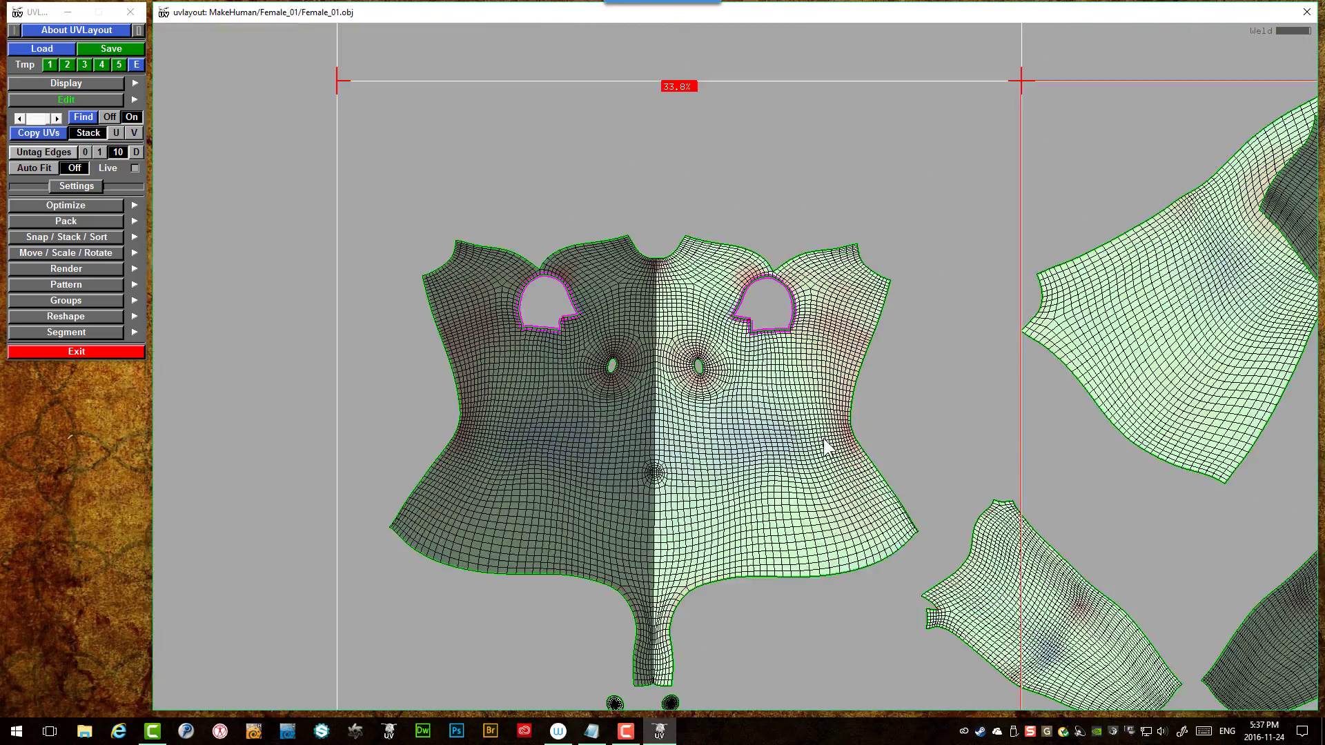
scroll(902, 481, down, 3)
scroll(967, 462, up, 6)
scroll(535, 316, down, 3)
scroll(757, 527, up, 8)
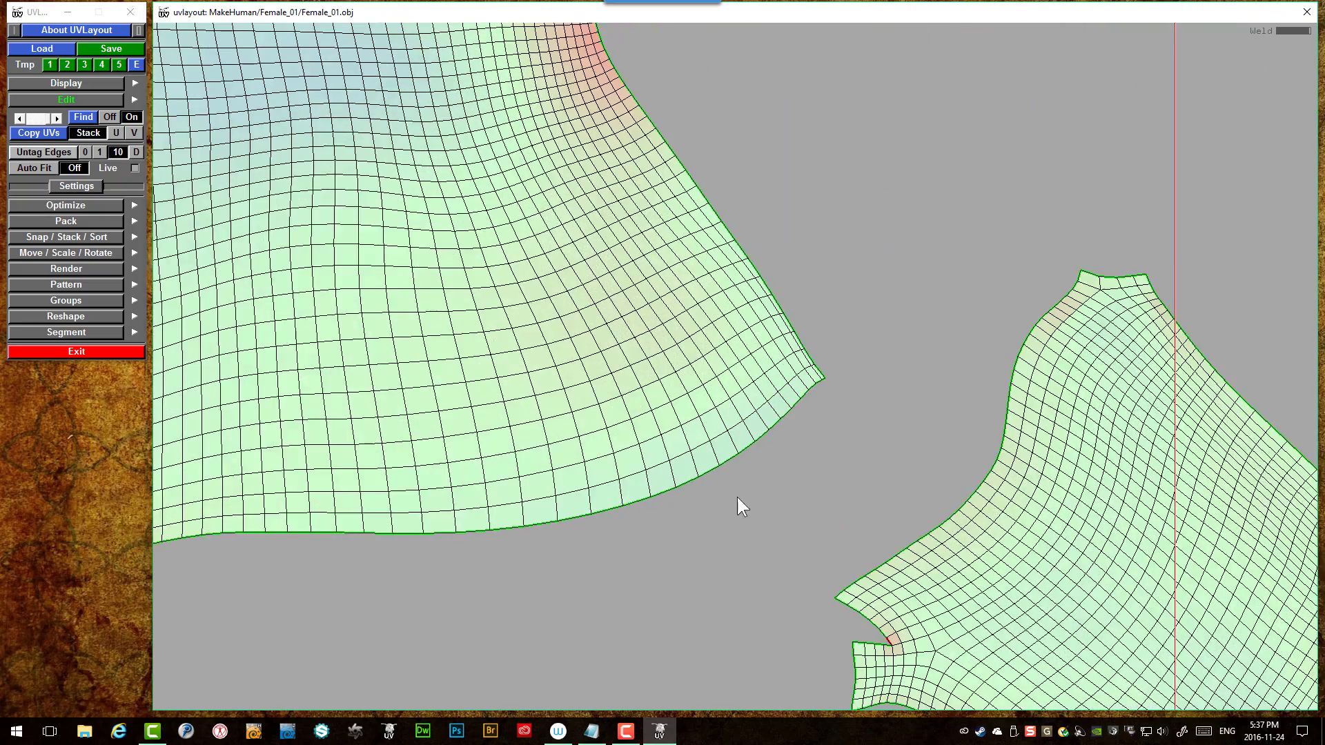
scroll(839, 545, up, 3)
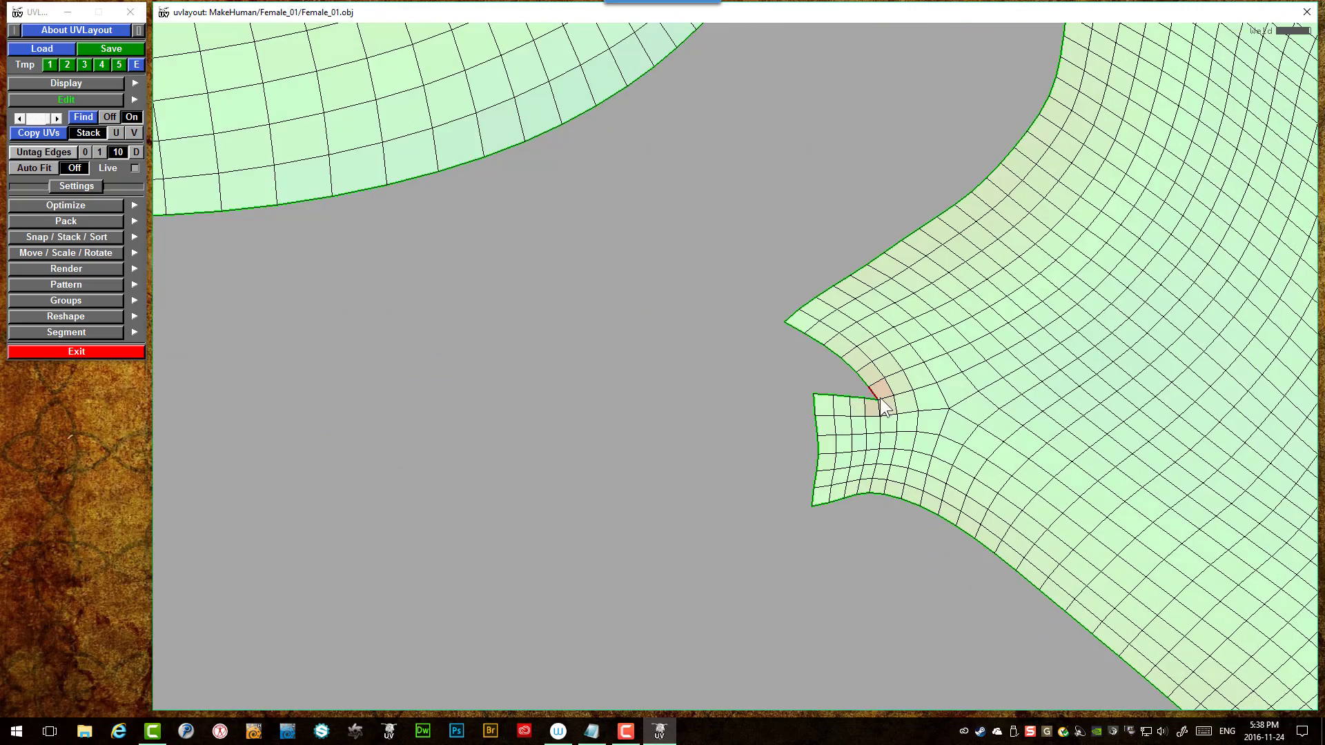
key(w)
- Mark the notch's lower edge as a weld seam and view the whole torso shell
scroll(723, 155, down, 2)
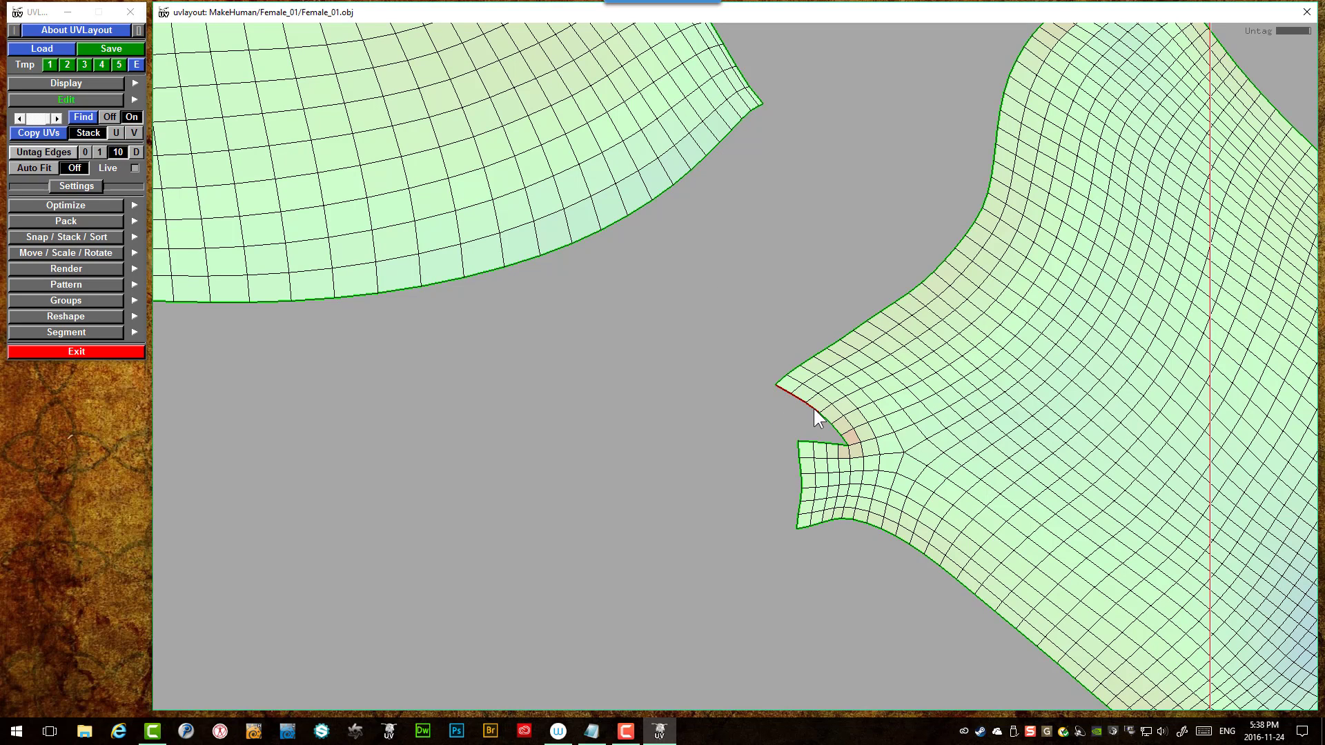
key(w)
key(w)
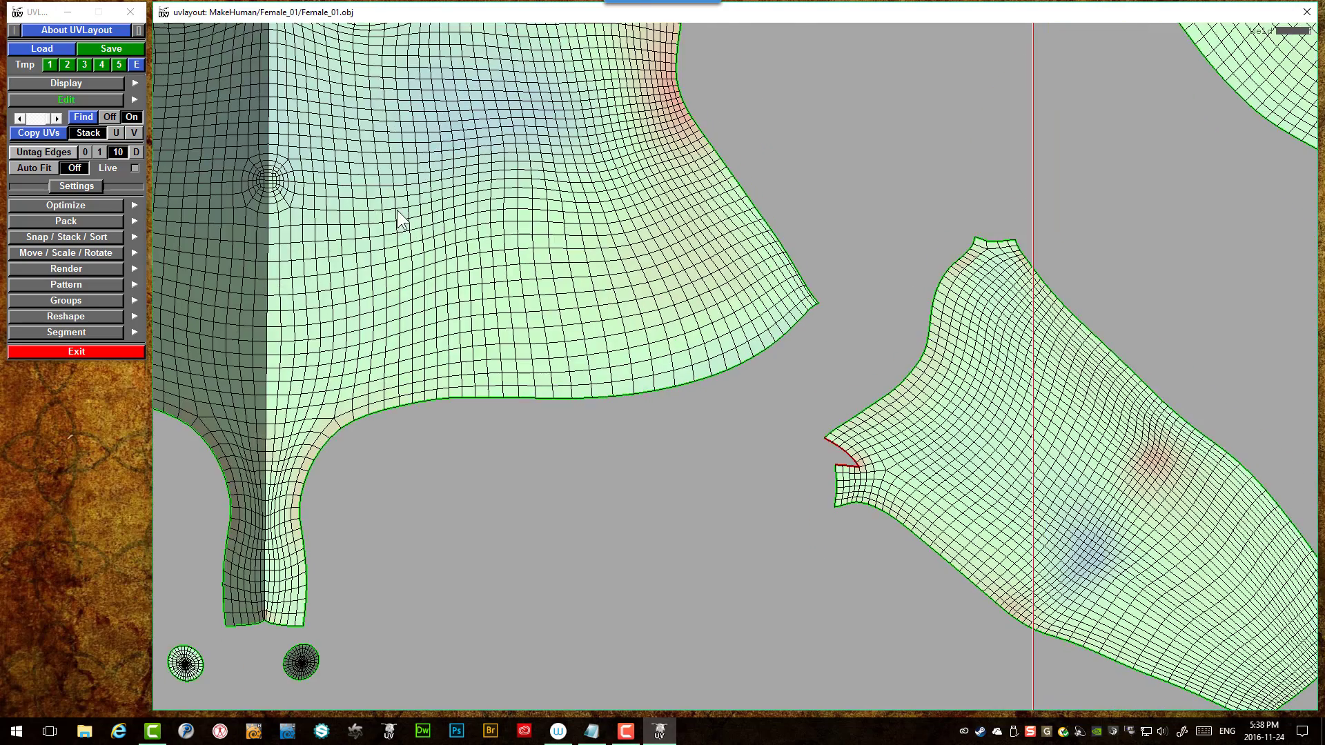
right_drag(399, 208, 400, 100)
middle_drag(399, 101, 506, 180)
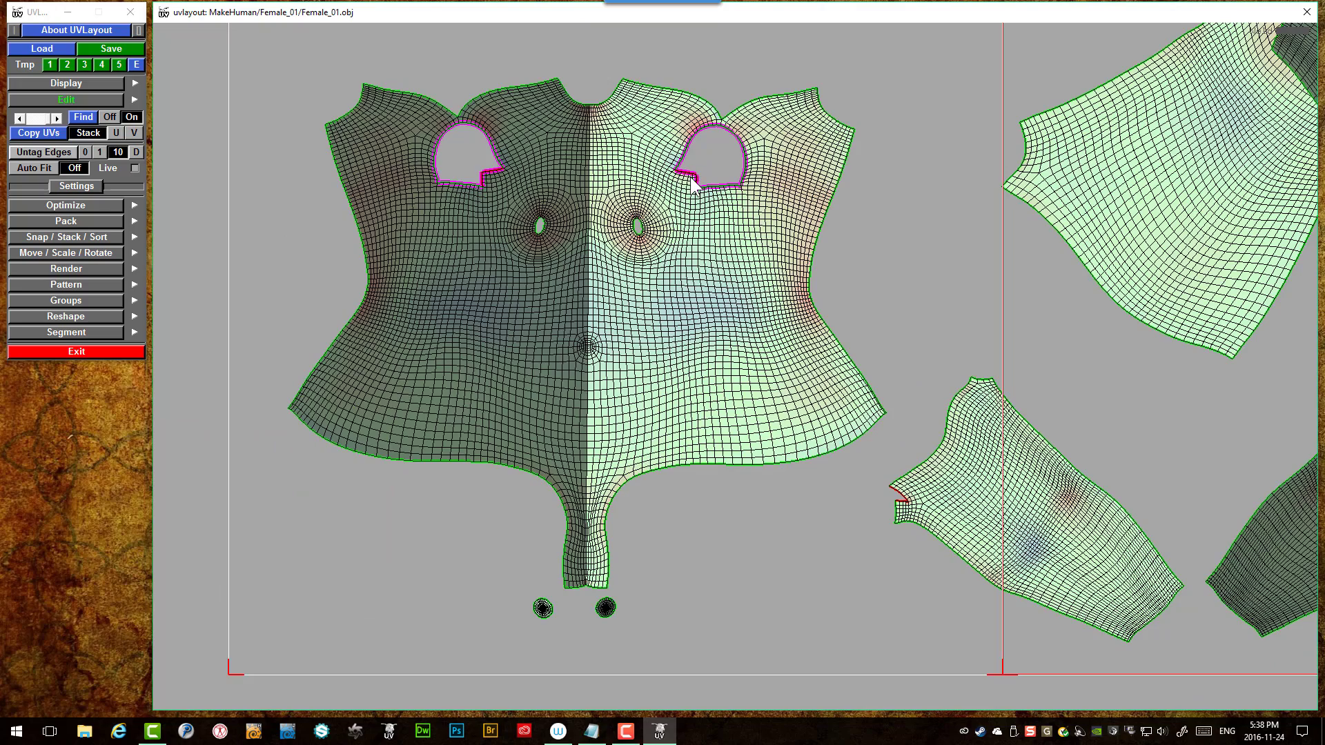
scroll(691, 180, up, 6)
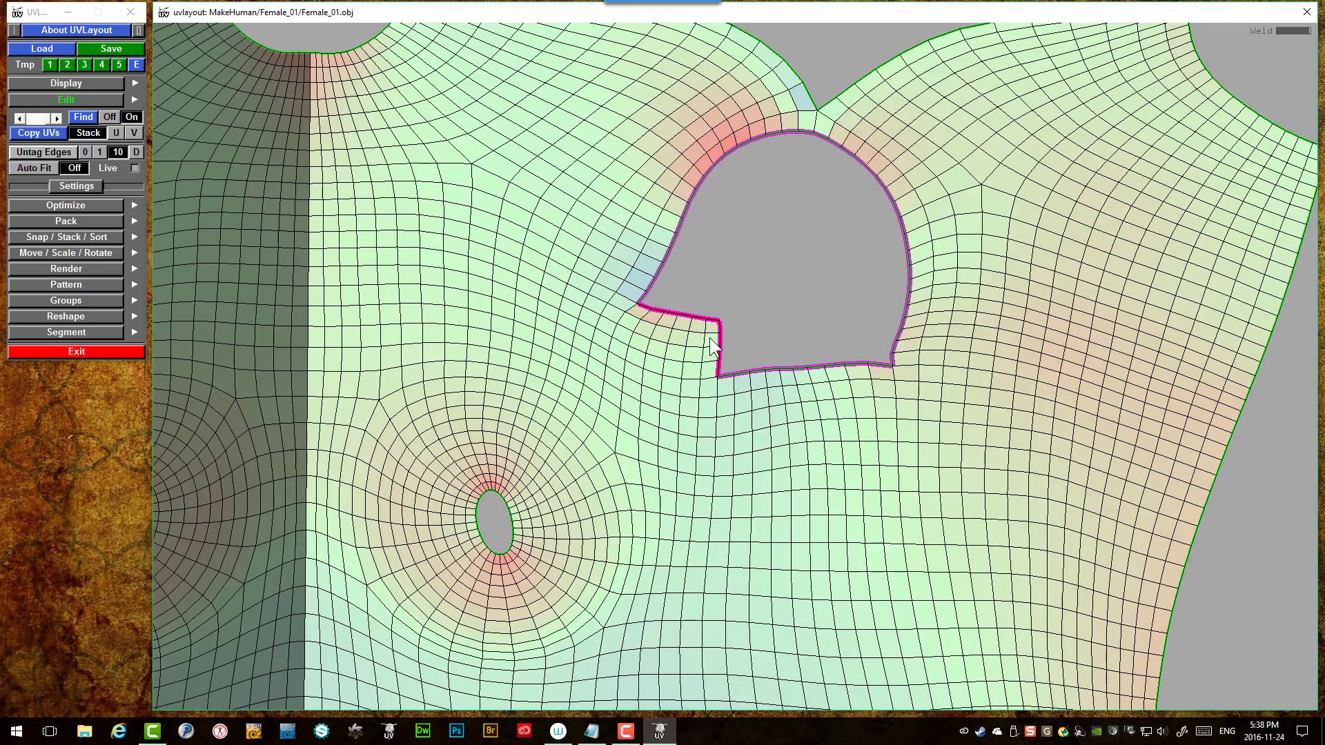
scroll(710, 338, up, 3)
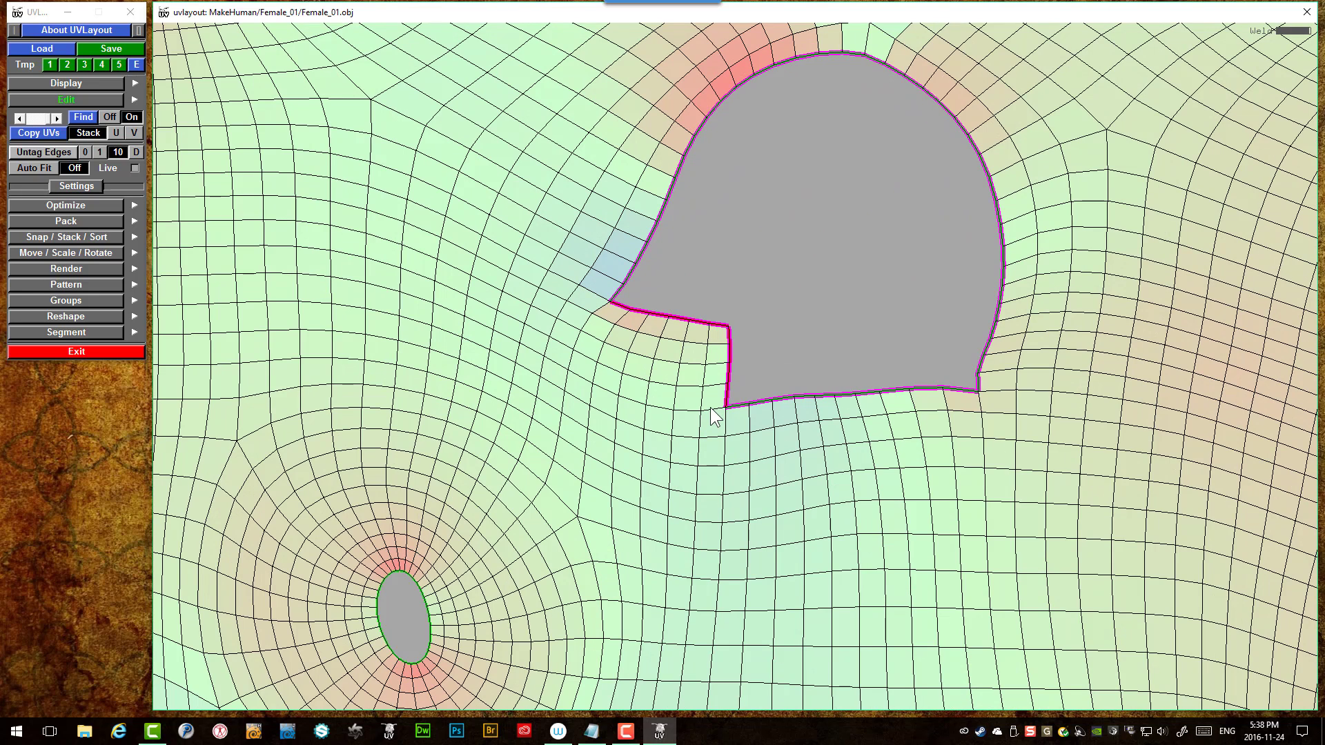
- Cut small patches below the armhole notches, detach them, and move them onto the sleeve shells
key(c)
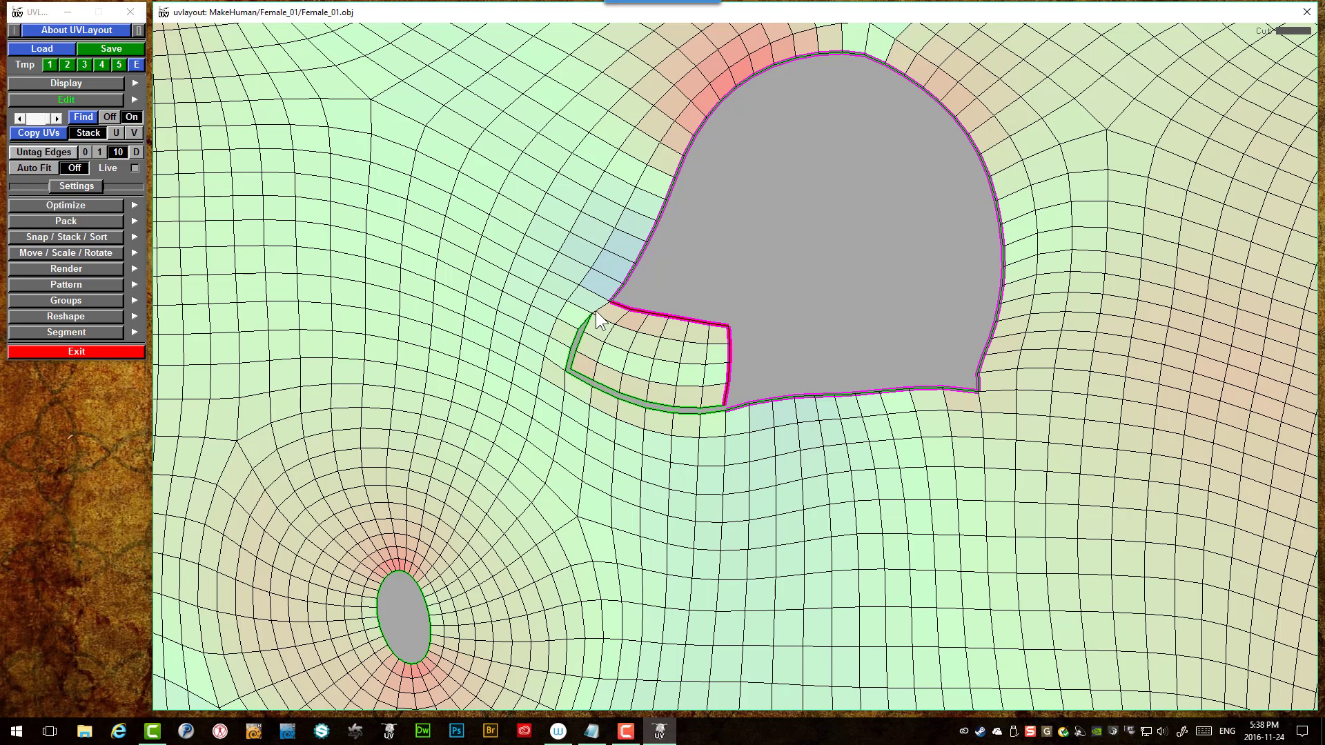
key(Return)
scroll(599, 335, down, 10)
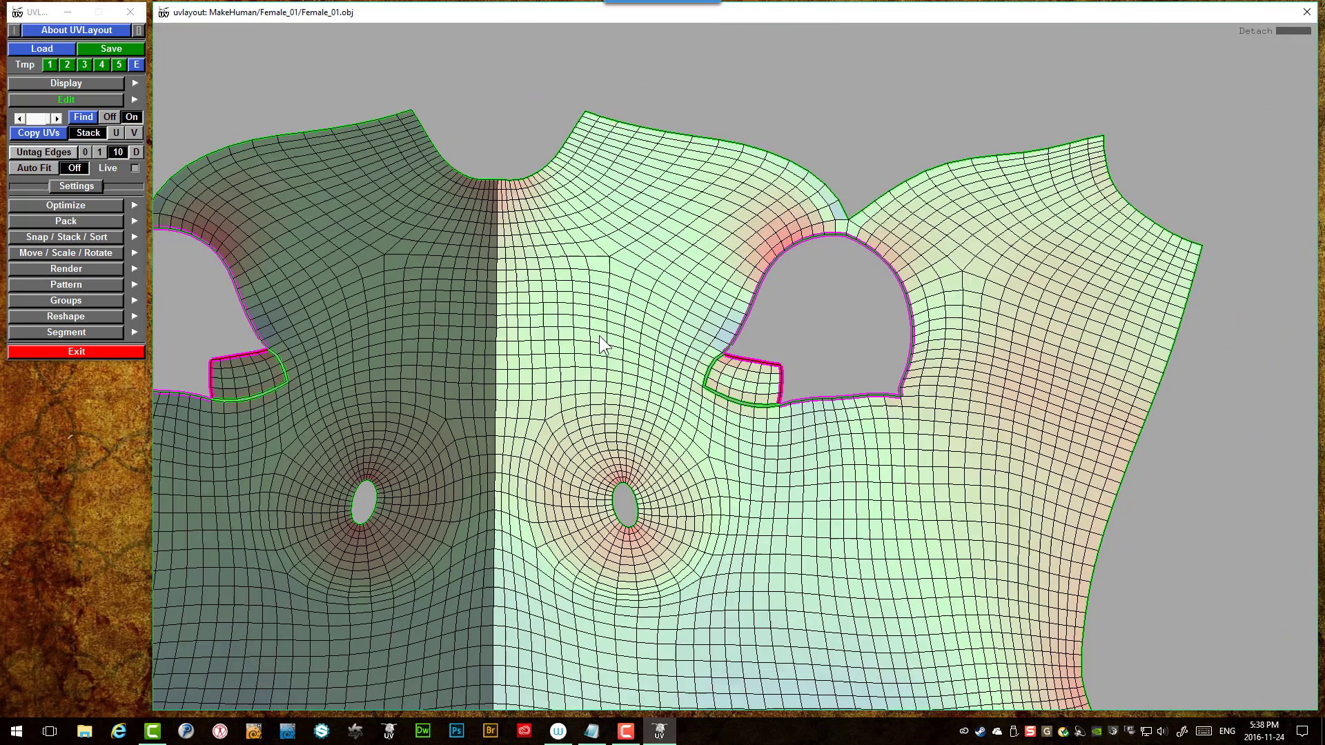
scroll(732, 386, down, 5)
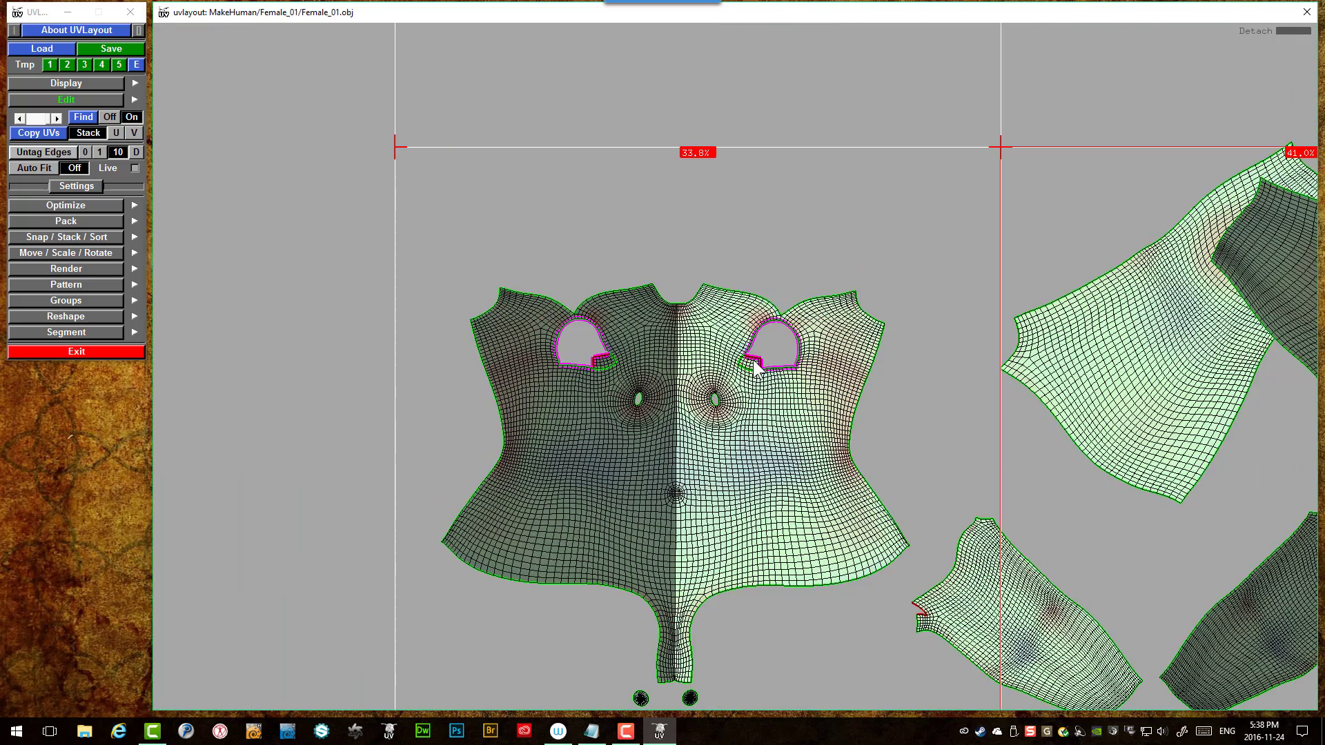
key(m)
scroll(911, 625, down, 2)
middle_drag(911, 625, 843, 486)
scroll(843, 486, up, 2)
scroll(871, 497, up, 6)
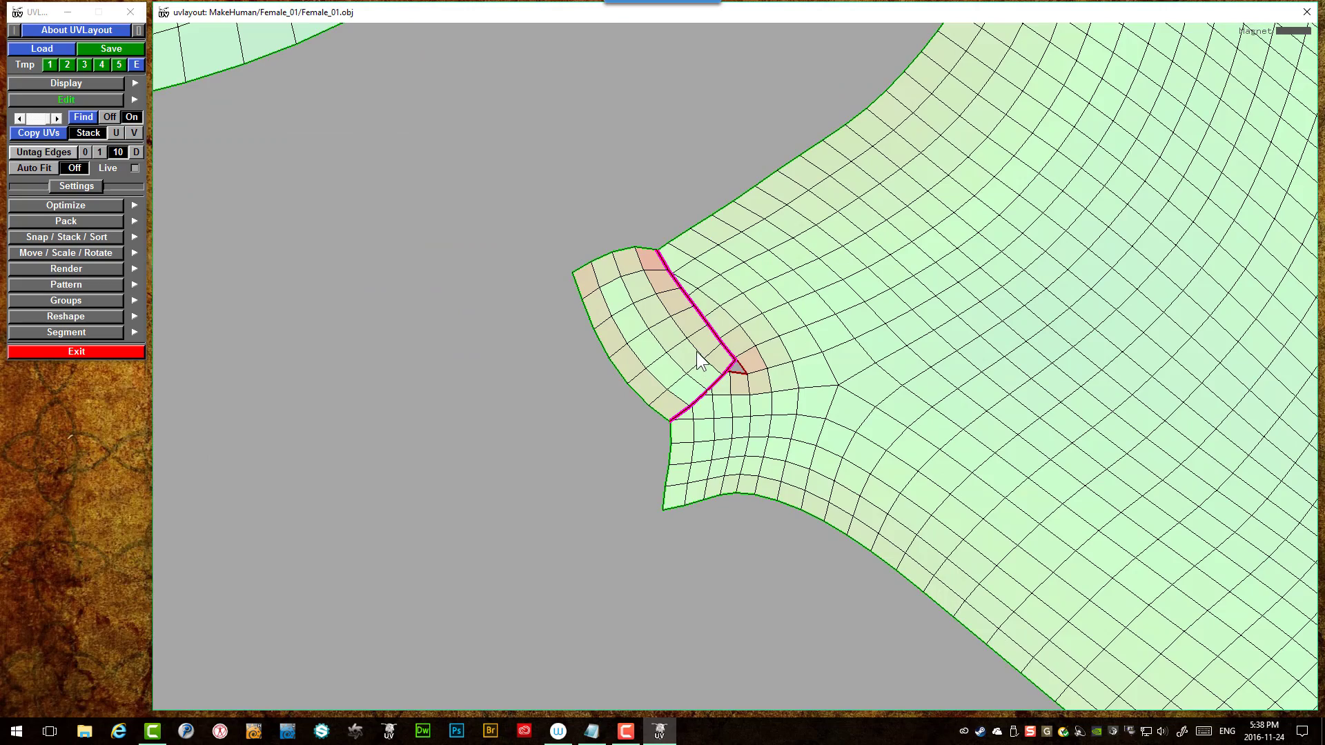
- Weld the armpit patch onto the light sleeve and re-flatten that shell
key(w)
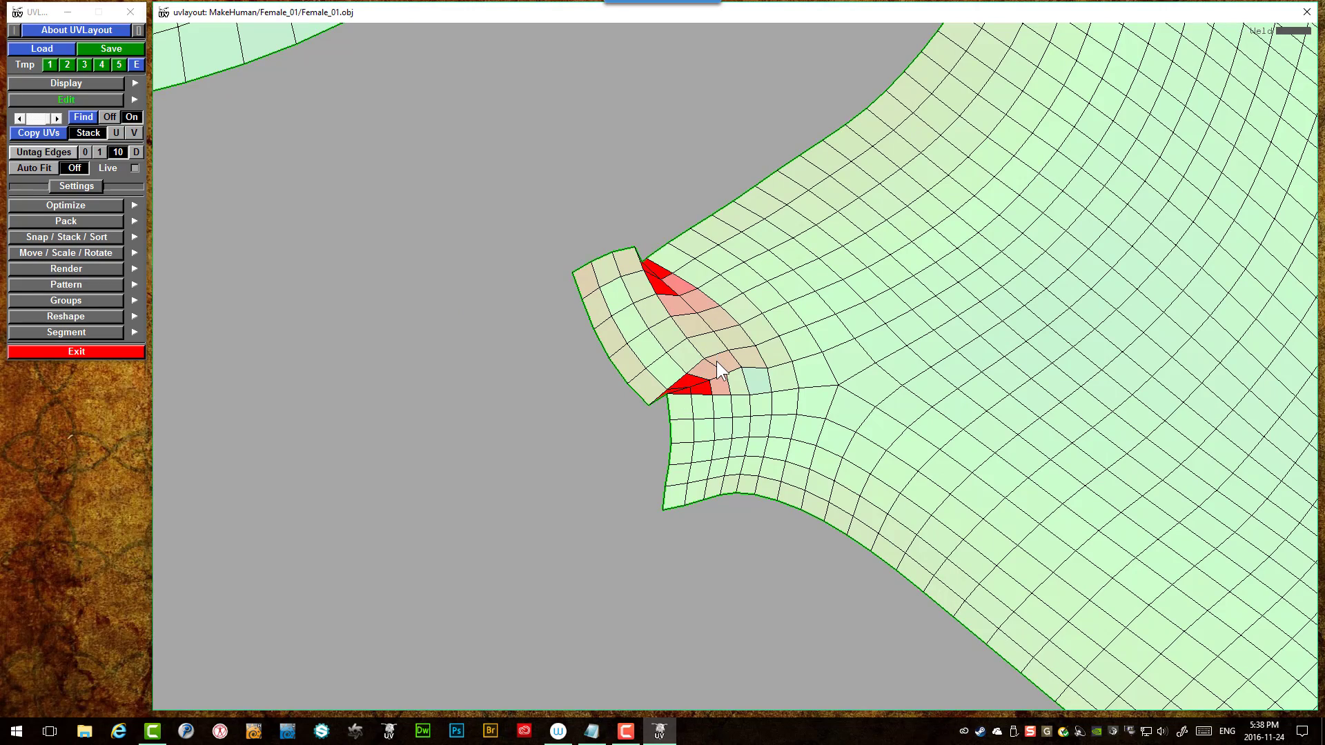
key(f)
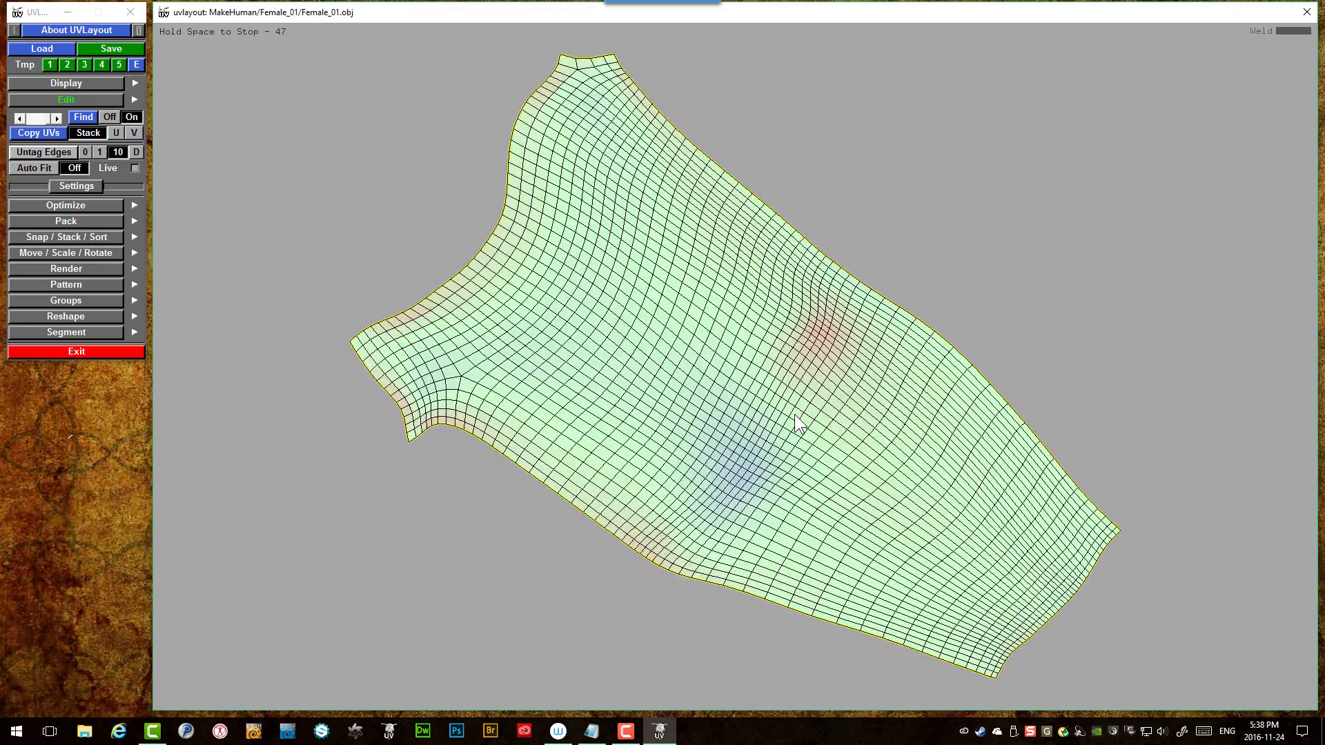
key(space)
- Start re-flattening the dark sleeve shell with its new patch
right_drag(793, 412, 817, 391)
right_drag(1045, 362, 976, 347)
key(f)
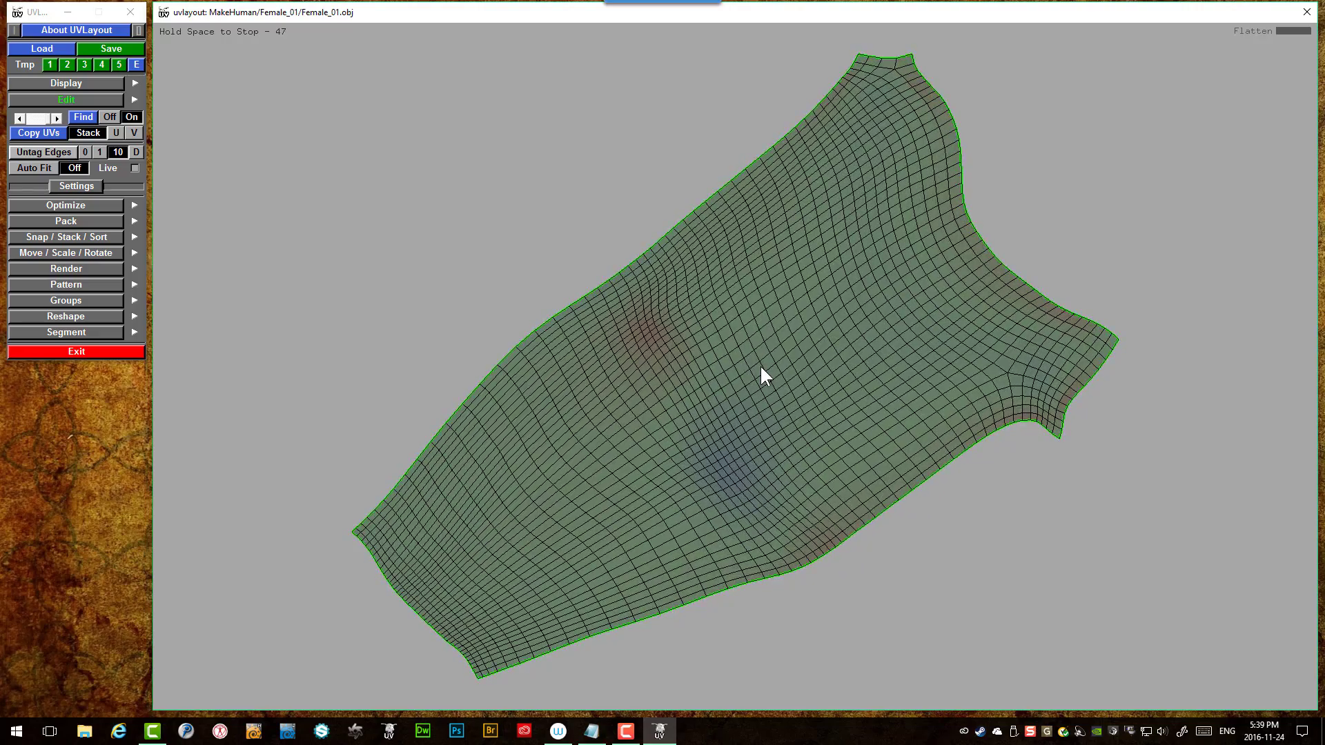
- Stop the dark sleeve's flatten and relax the torso mesh around both armholes
key(space)
scroll(763, 373, down, 12)
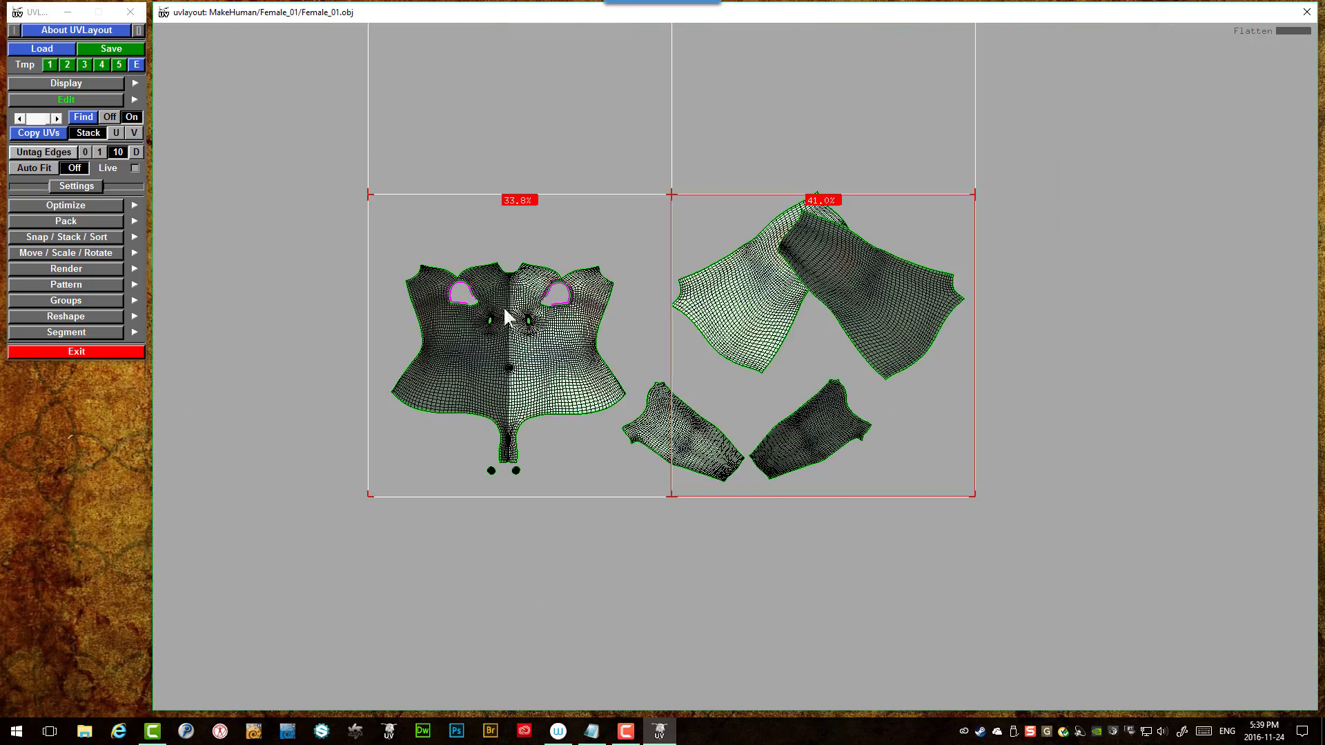
right_drag(508, 317, 693, 419)
key(5)
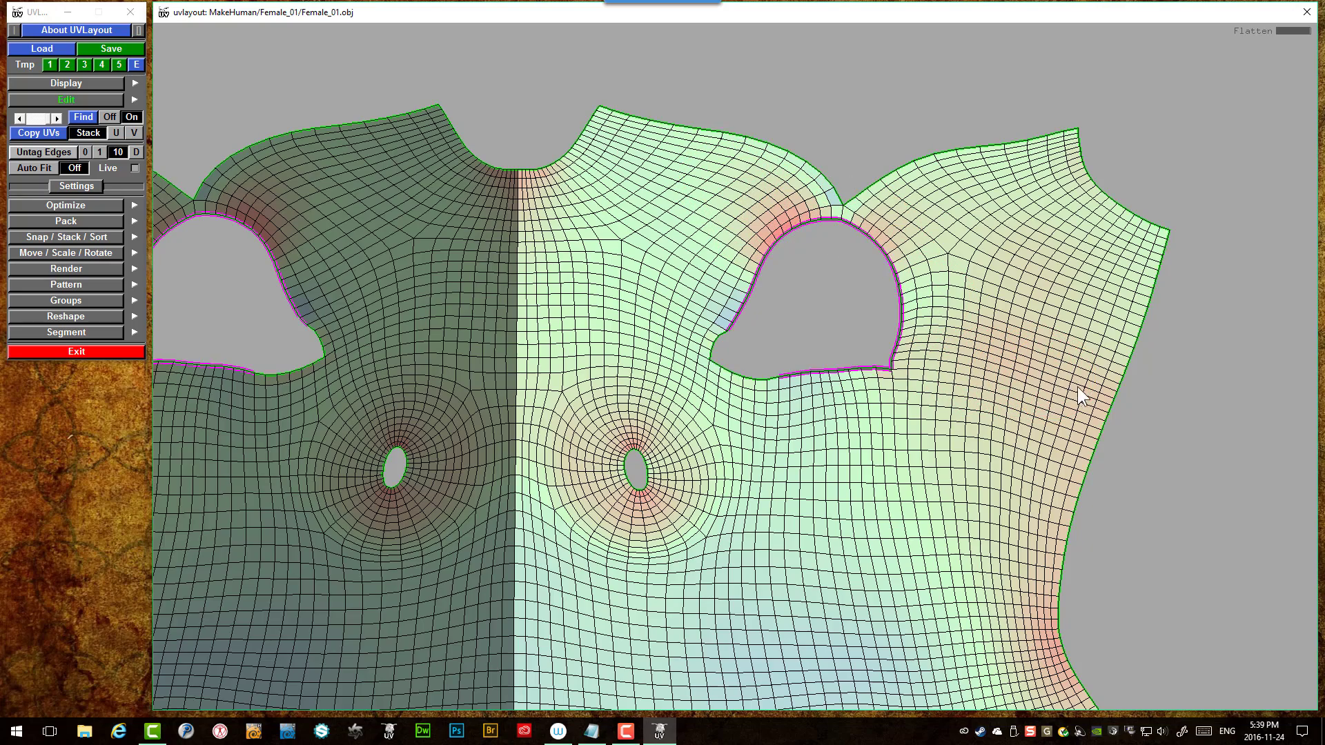
scroll(928, 391, down, 10)
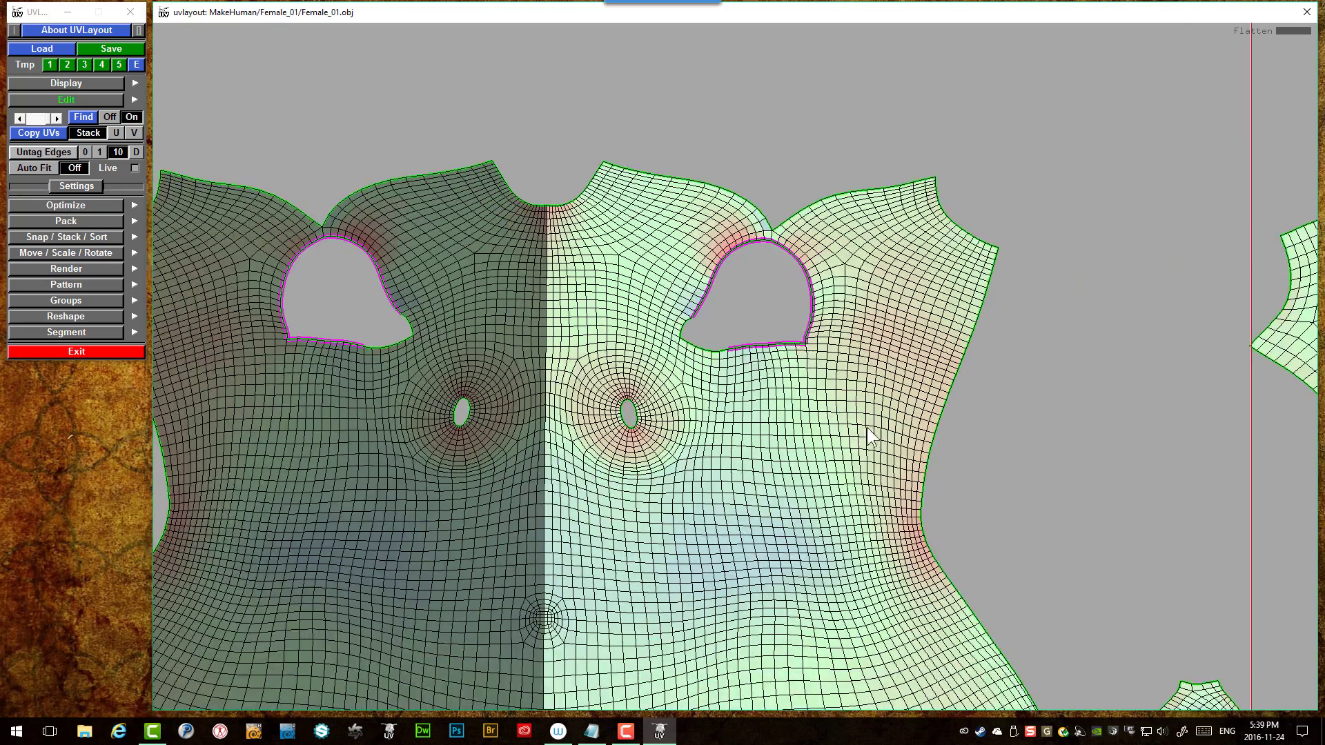
scroll(745, 417, down, 3)
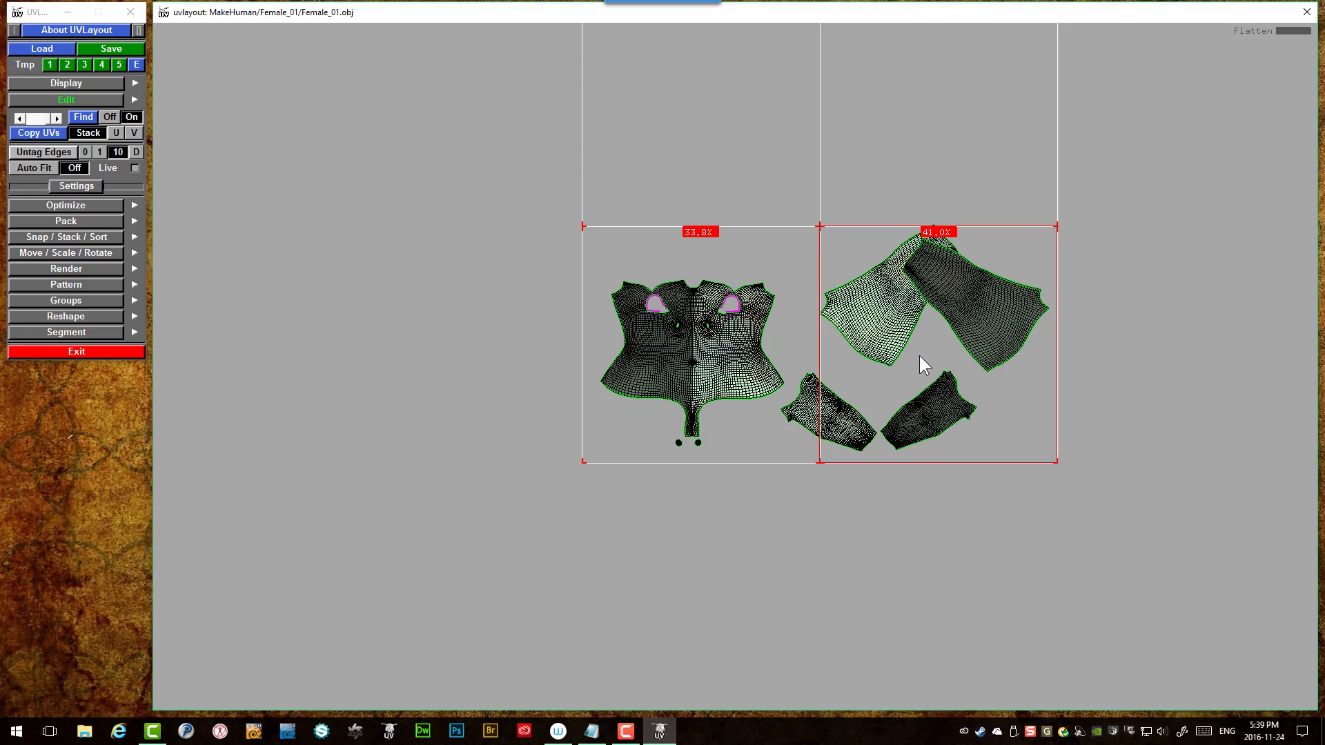
scroll(931, 350, up, 5)
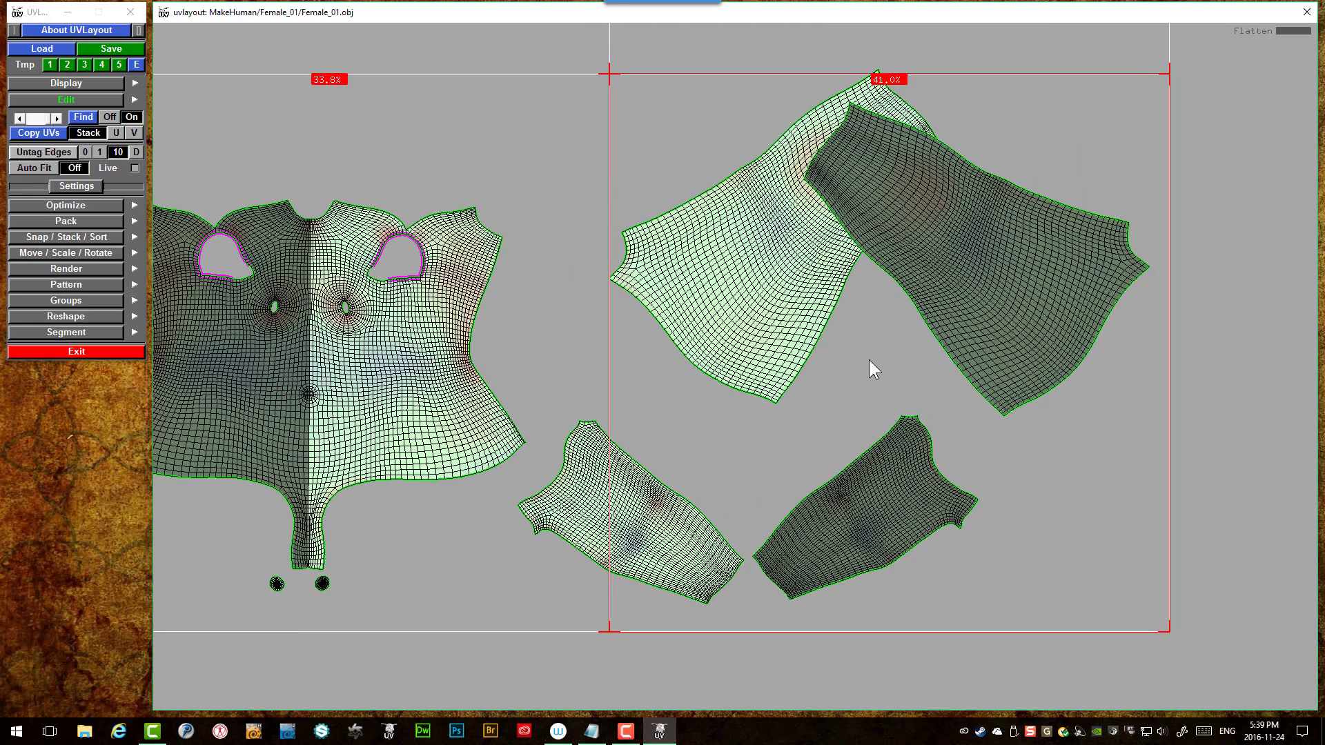
scroll(868, 359, down, 1)
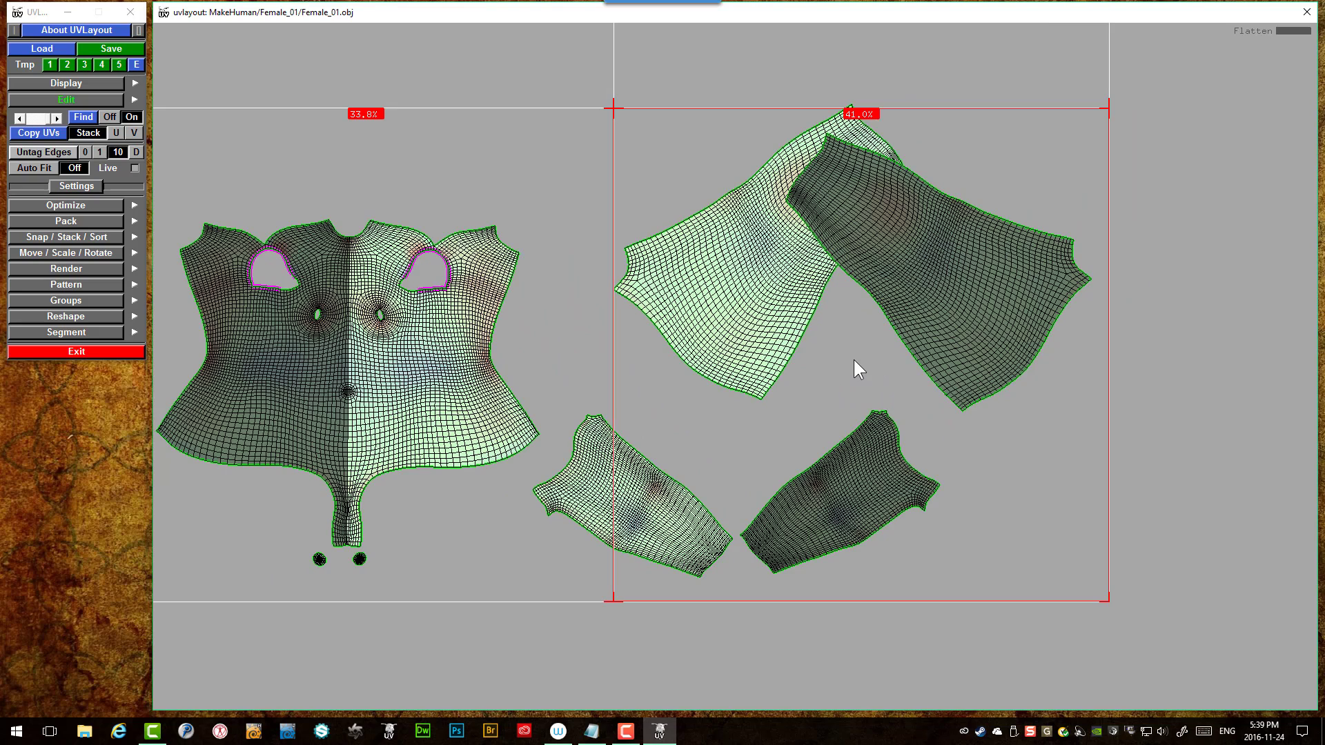